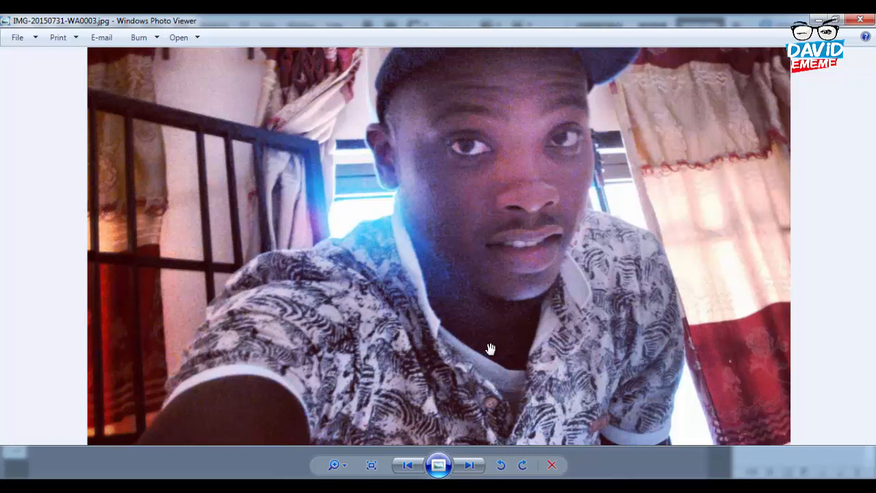
Open the photo IMG-20150731-WA0003.jpg in Adobe Photoshop CS5.
{"action": "scroll", "coordinate": [541, 243], "scroll_direction": "down", "scroll_amount": 3}
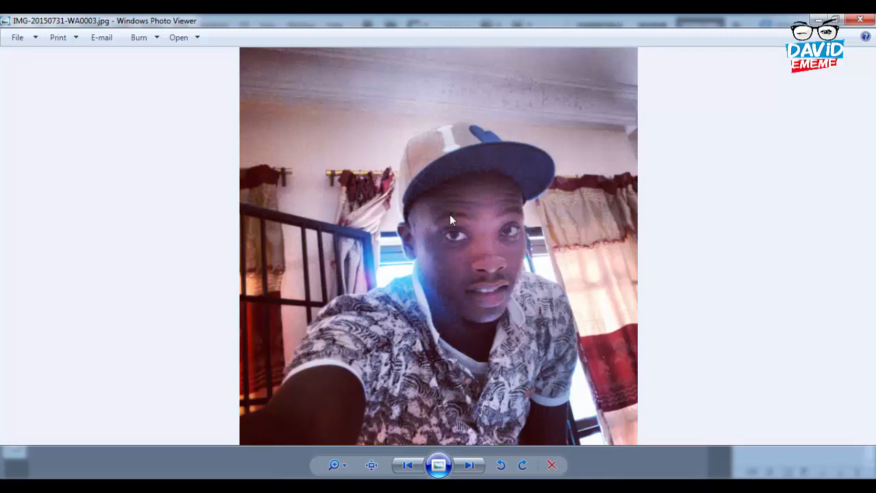
{"action": "right_click", "coordinate": [509, 258]}
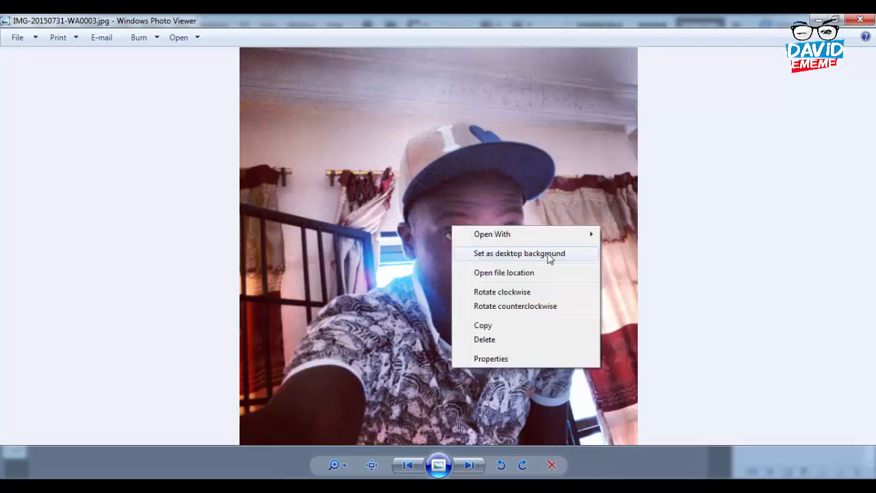
{"action": "mouse_move", "coordinate": [541, 236]}
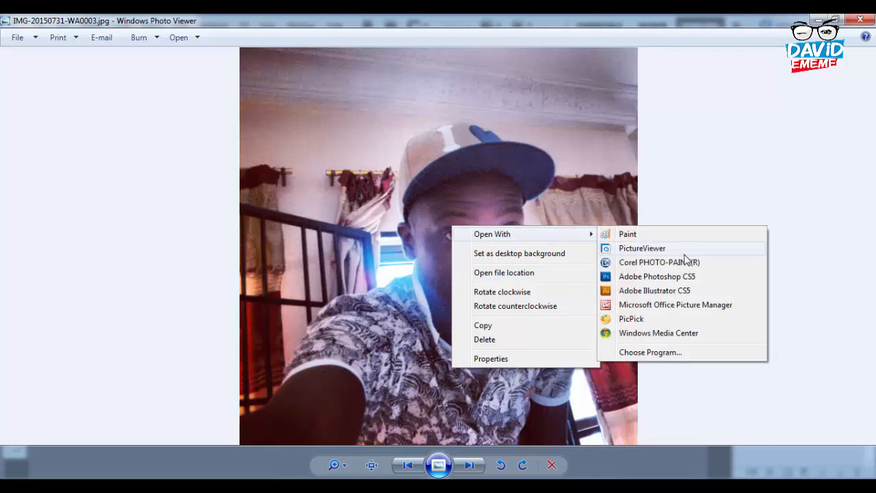
{"action": "left_click", "coordinate": [647, 277]}
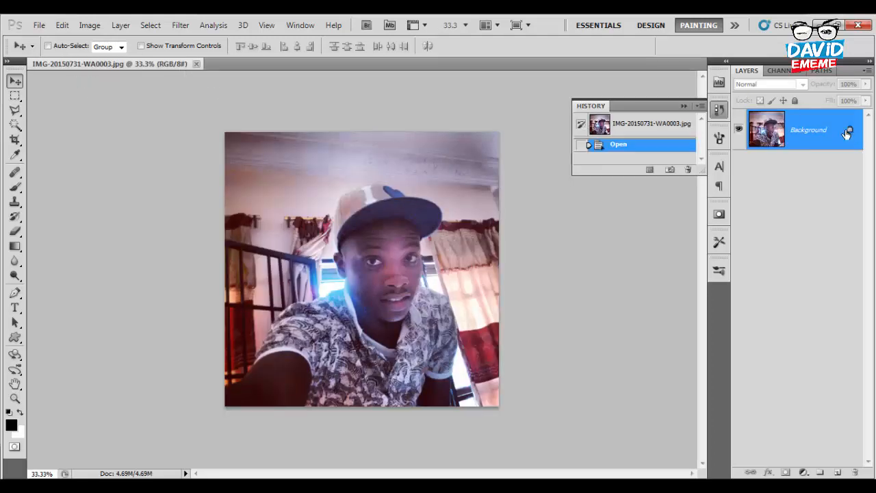
Duplicate the Background layer and set the image resolution to 300 pixels/inch.
{"action": "key", "text": "ctrl+j"}
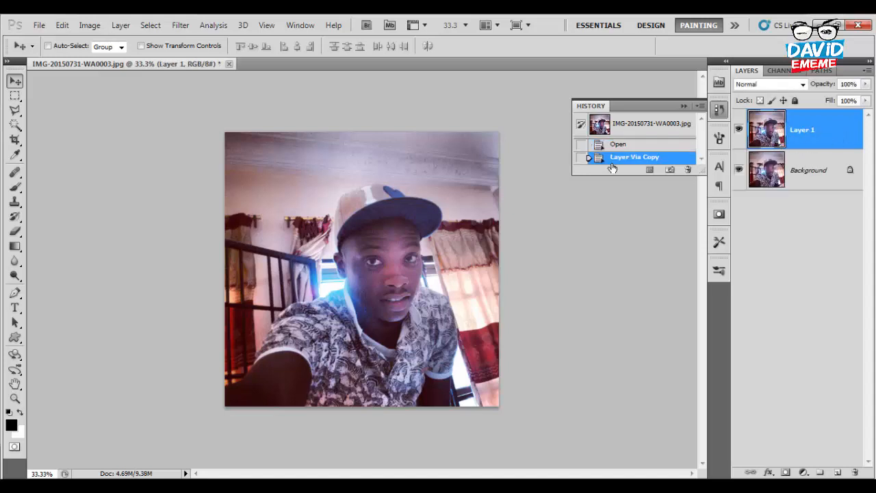
{"action": "key", "text": "ctrl+alt+i"}
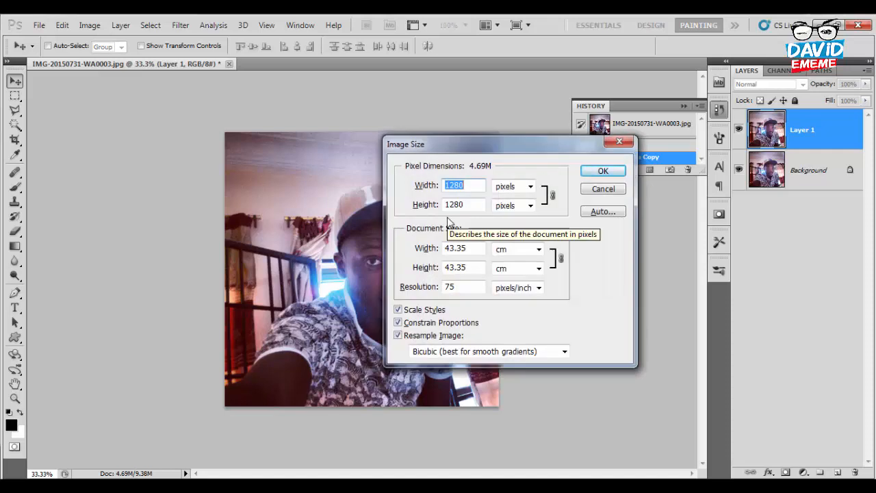
{"action": "double_click", "coordinate": [470, 289]}
{"action": "type", "text": "300"}
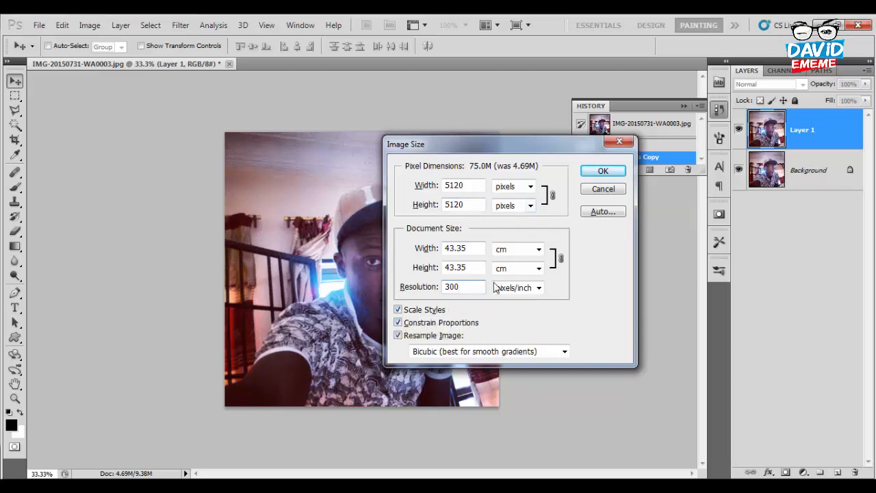
{"action": "left_click", "coordinate": [605, 172]}
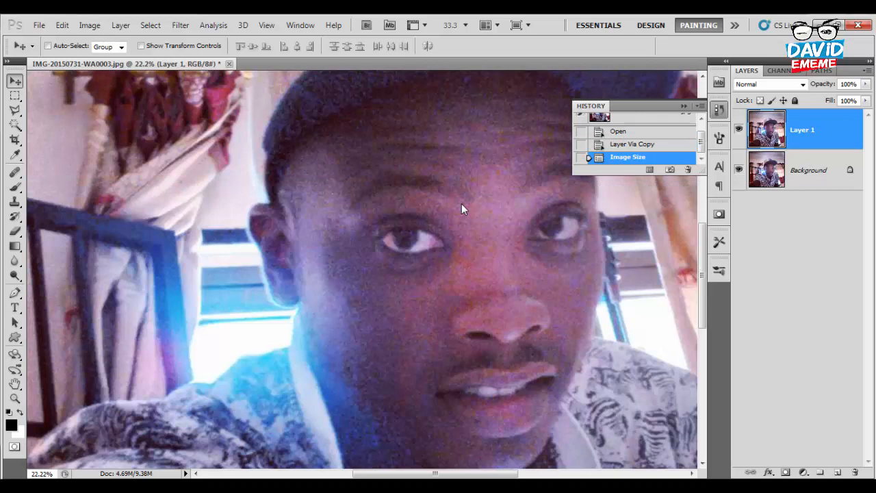
{"action": "scroll", "coordinate": [462, 204], "scroll_direction": "down", "scroll_amount": 2}
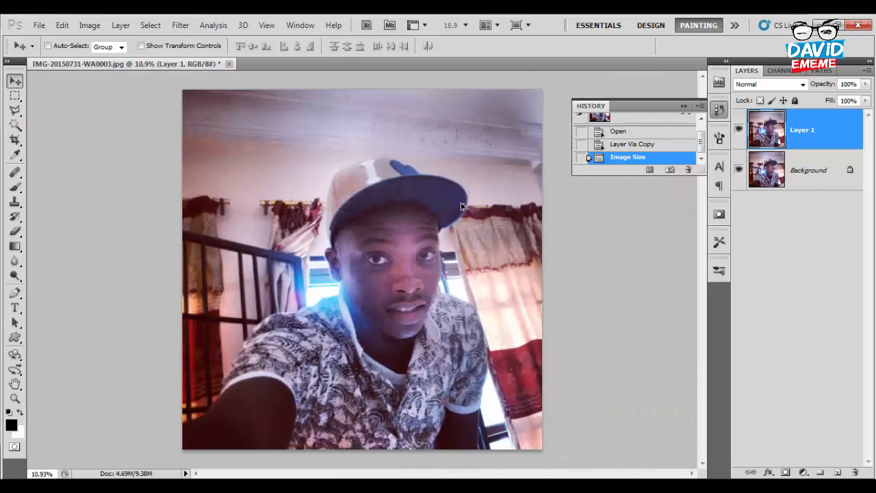
{"action": "scroll", "coordinate": [462, 203], "scroll_direction": "up", "scroll_amount": 1}
{"action": "scroll", "coordinate": [463, 206], "scroll_direction": "down", "scroll_amount": 2}
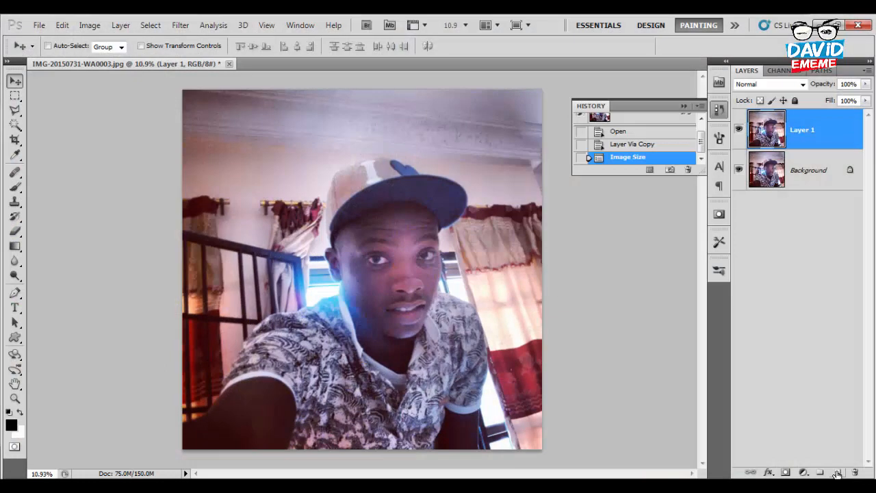
Add a new layer above Layer 1 and name it OUTLINE.
{"action": "left_click", "coordinate": [838, 472]}
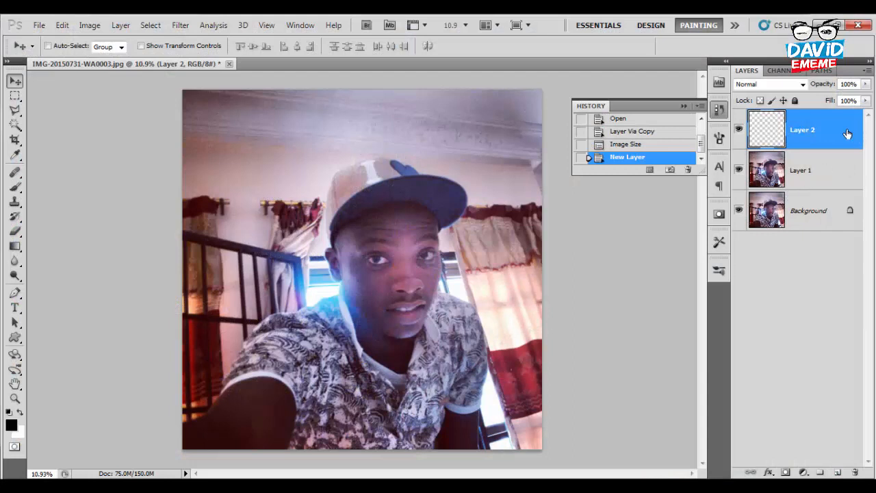
{"action": "double_click", "coordinate": [802, 131]}
{"action": "type", "text": "P"}
{"action": "type", "text": "UTLINE"}
{"action": "key", "text": "Return"}
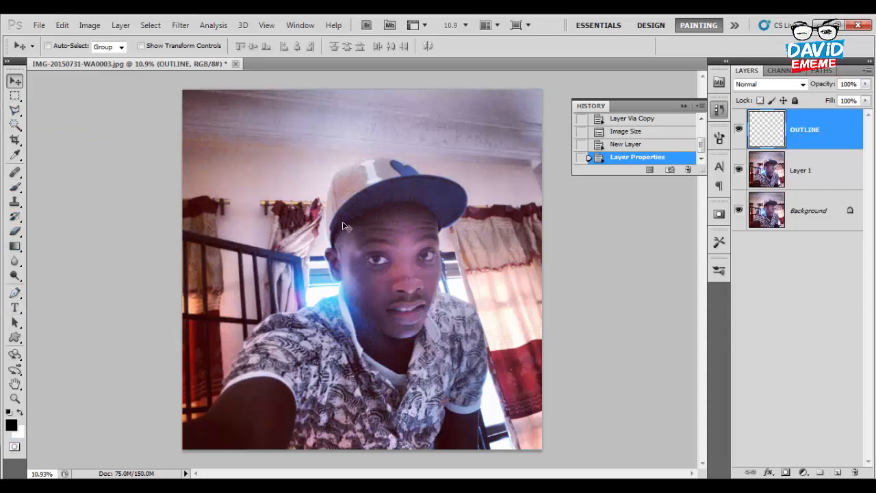
Try a black stroke beside the man's ear with the Brush tool at 24 px and undo it.
{"action": "left_click", "coordinate": [15, 294]}
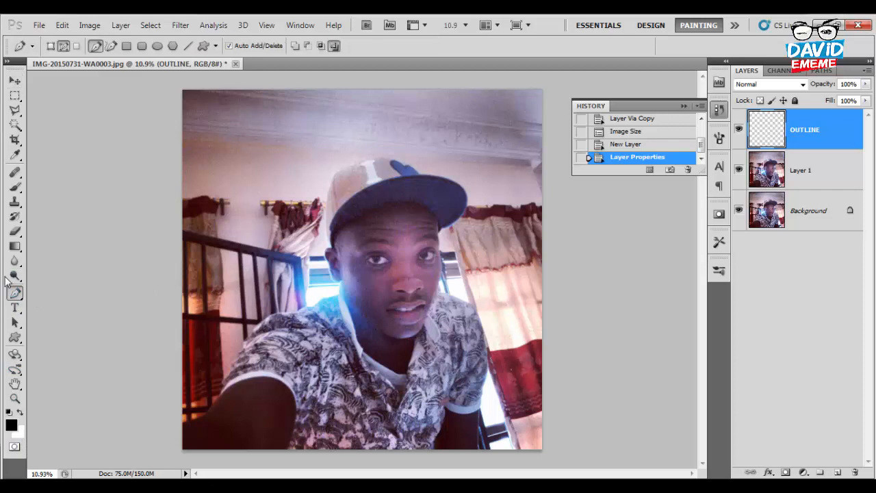
{"action": "left_click", "coordinate": [15, 186]}
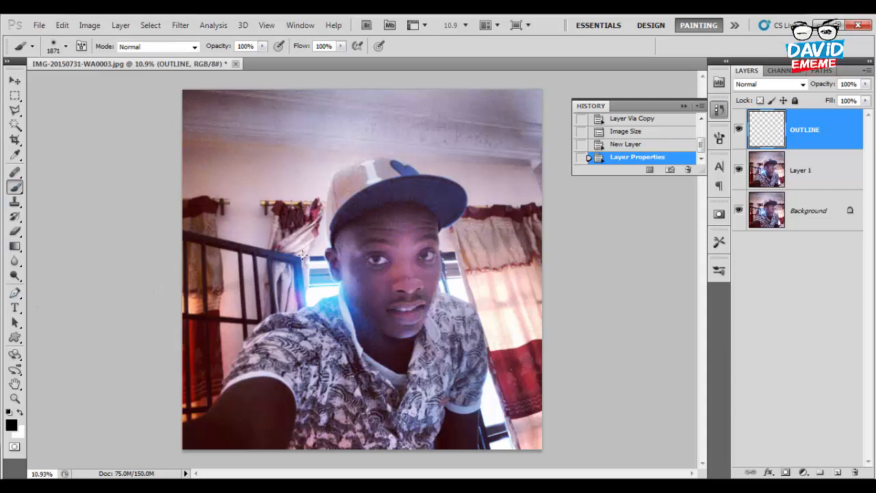
{"action": "scroll", "coordinate": [302, 254], "scroll_direction": "up", "scroll_amount": 3}
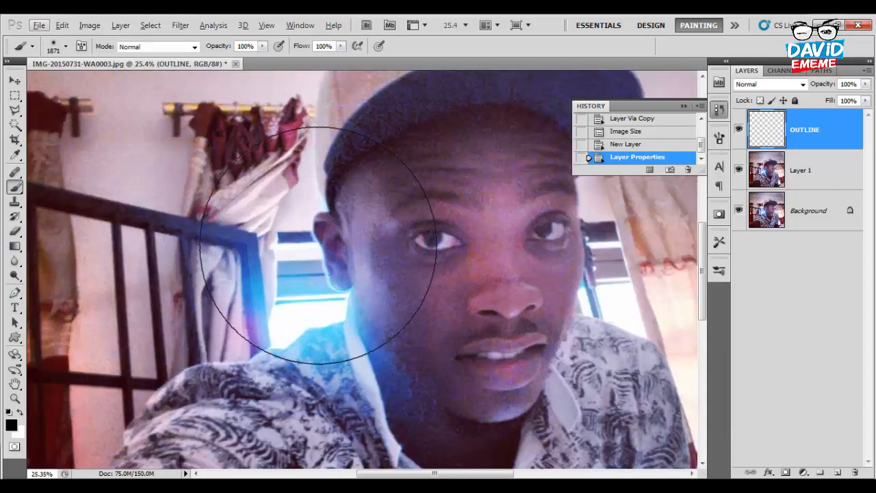
{"action": "right_click", "coordinate": [322, 245]}
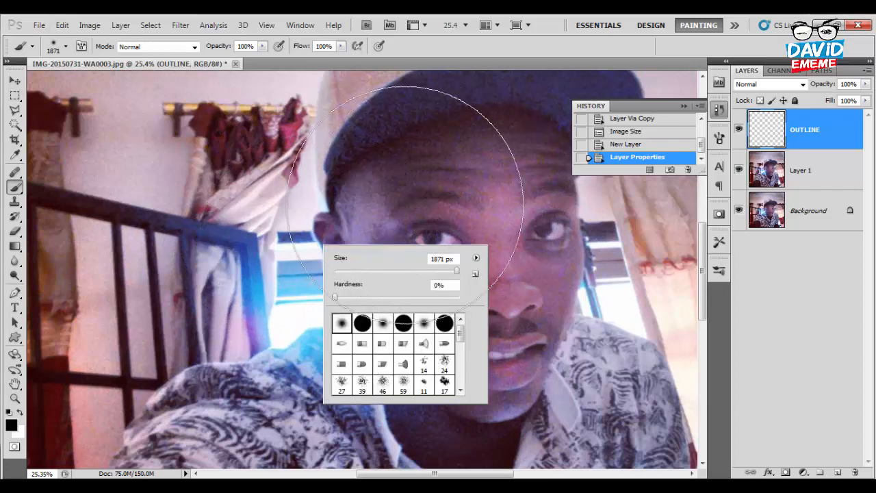
{"action": "left_click", "coordinate": [341, 271]}
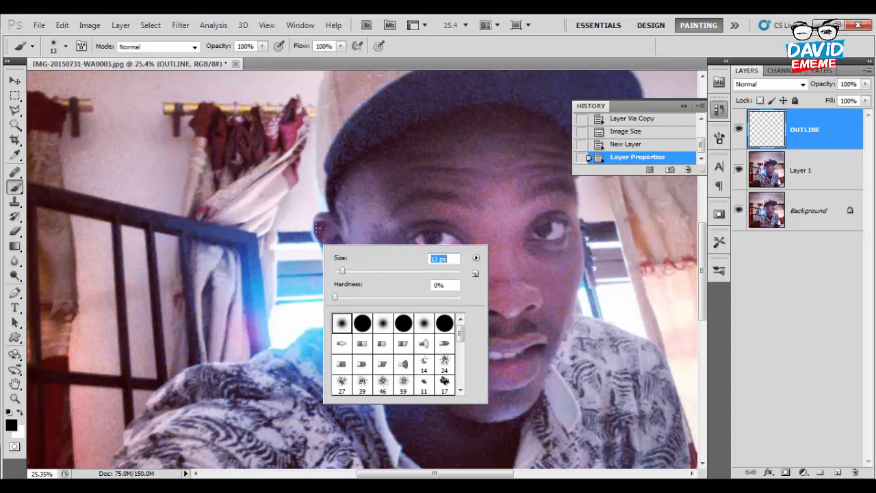
{"action": "key", "text": "Up"}
{"action": "key", "text": "Up"}
{"action": "key", "text": "Up"}
{"action": "key", "text": "Up"}
{"action": "key", "text": "Up"}
{"action": "key", "text": "Up"}
{"action": "key", "text": "Up"}
{"action": "key", "text": "Return"}
{"action": "mouse_move", "coordinate": [281, 248]}
{"action": "left_mouse_down"}
{"action": "mouse_move", "coordinate": [297, 269]}
{"action": "mouse_move", "coordinate": [319, 271]}
{"action": "left_mouse_up"}
{"action": "key", "text": "ctrl+z"}
Reduce the brush size to 20 px and paint a test stroke beside the ear on the OUTLINE layer.
{"action": "right_click", "coordinate": [271, 245]}
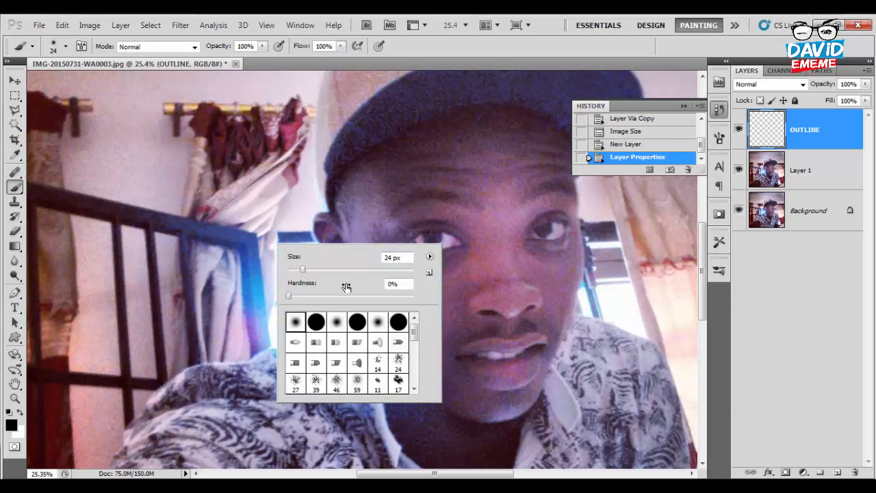
{"action": "left_click", "coordinate": [387, 258]}
{"action": "key", "text": "Down"}
{"action": "key", "text": "Return"}
{"action": "left_click_drag", "start_coordinate": [289, 217], "coordinate": [287, 247]}
{"action": "left_click_drag", "start_coordinate": [326, 269], "coordinate": [328, 274]}
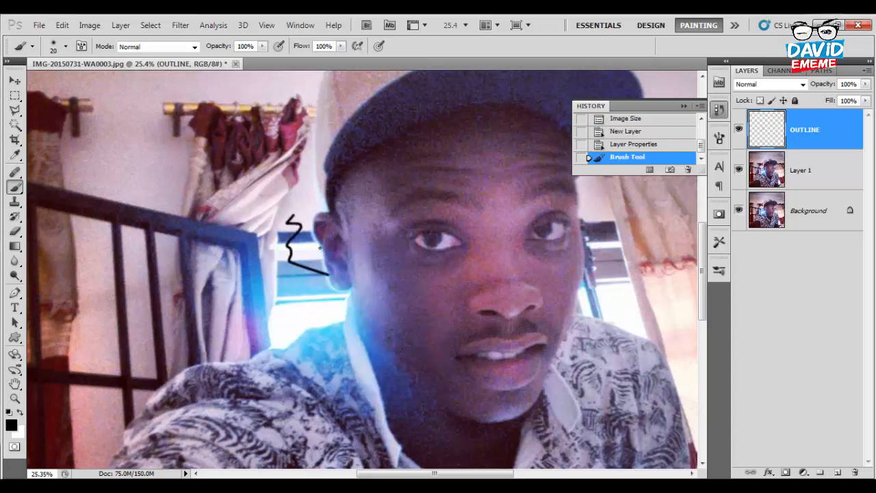
Set the brush size to 16 px, trying it with a stroke near the ear that is undone.
{"action": "right_click", "coordinate": [319, 248]}
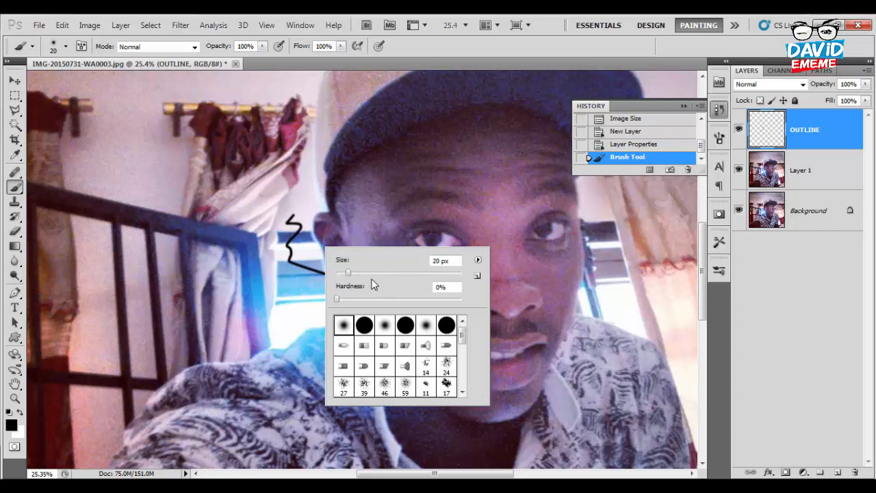
{"action": "scroll", "coordinate": [372, 285], "scroll_direction": "down", "scroll_amount": 2}
{"action": "left_click_drag", "start_coordinate": [401, 268], "coordinate": [400, 268]}
{"action": "key", "text": "Down"}
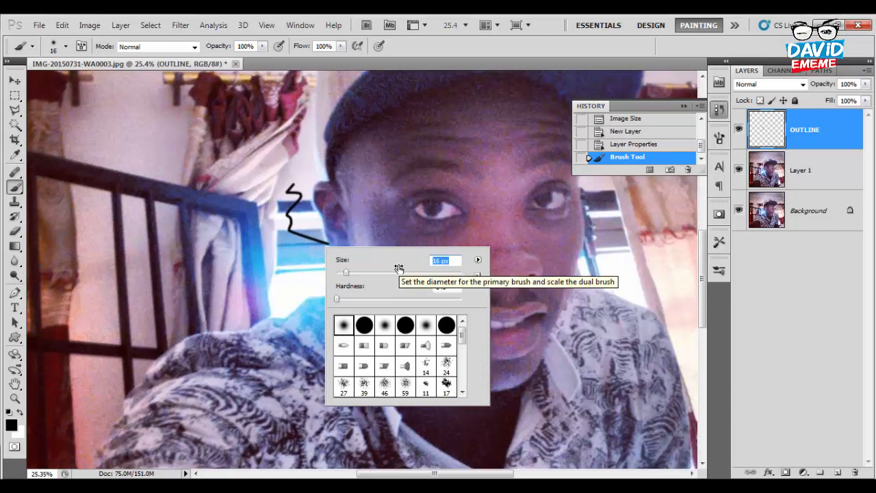
{"action": "left_click", "coordinate": [267, 274]}
{"action": "mouse_move", "coordinate": [274, 253]}
{"action": "left_mouse_down"}
{"action": "mouse_move", "coordinate": [354, 291]}
{"action": "mouse_move", "coordinate": [305, 272]}
{"action": "mouse_move", "coordinate": [340, 257]}
{"action": "left_mouse_up"}
{"action": "key", "text": "ctrl+z"}
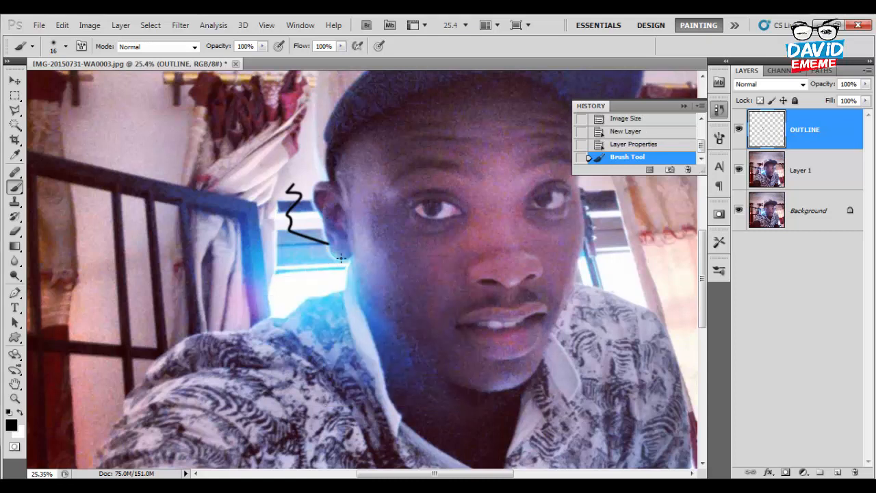
Erase the test stroke beside the ear from the OUTLINE layer, switching the eraser to a hard round tip.
{"action": "key", "text": "e"}
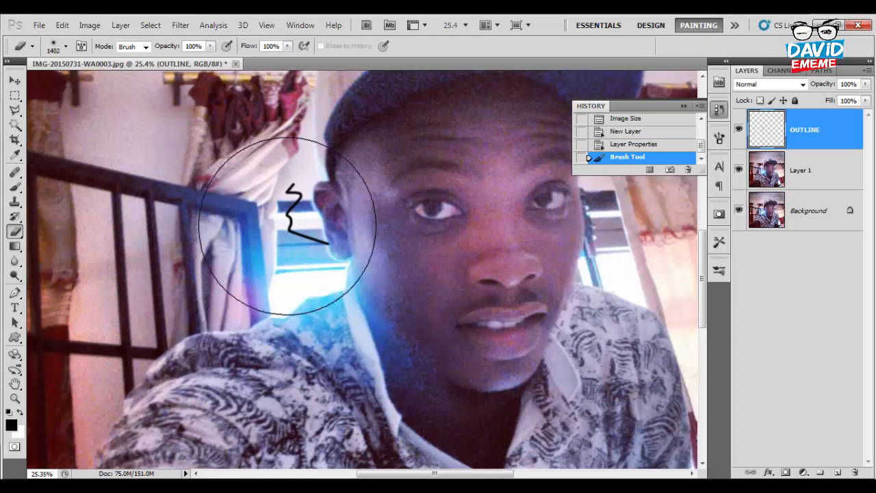
{"action": "left_click", "coordinate": [349, 237]}
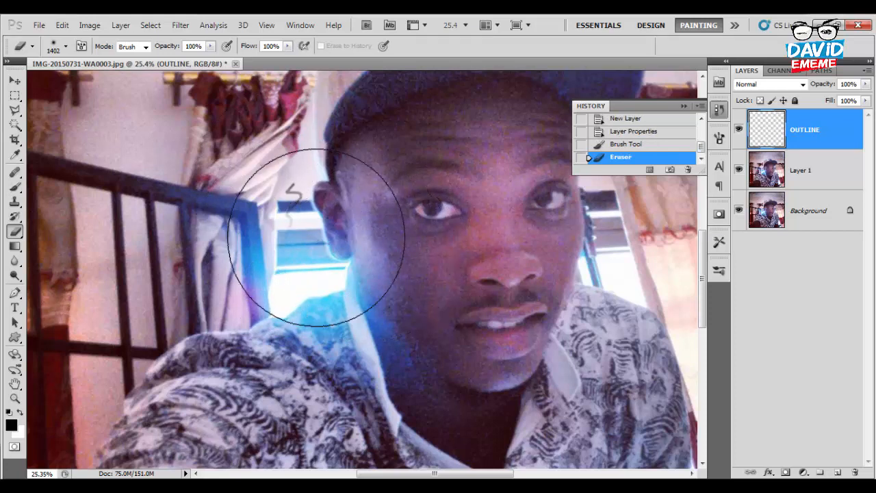
{"action": "right_click", "coordinate": [306, 228]}
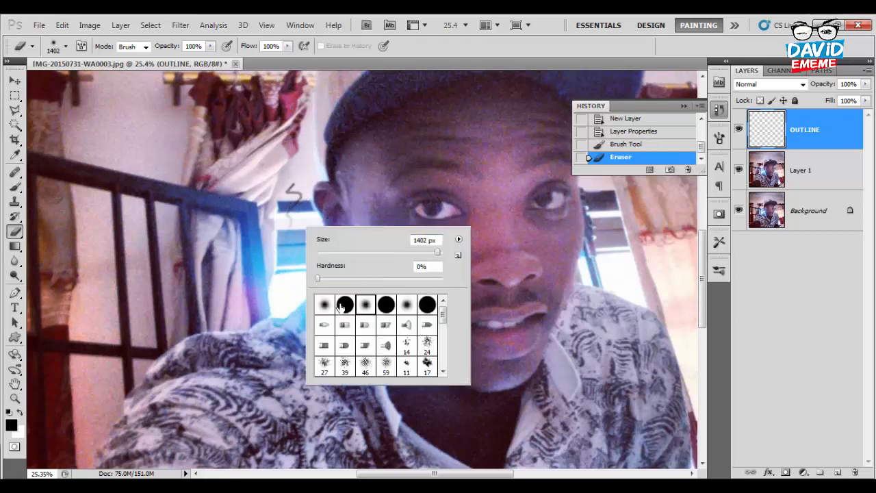
{"action": "left_click", "coordinate": [368, 219]}
{"action": "left_click_drag", "start_coordinate": [323, 215], "coordinate": [293, 229]}
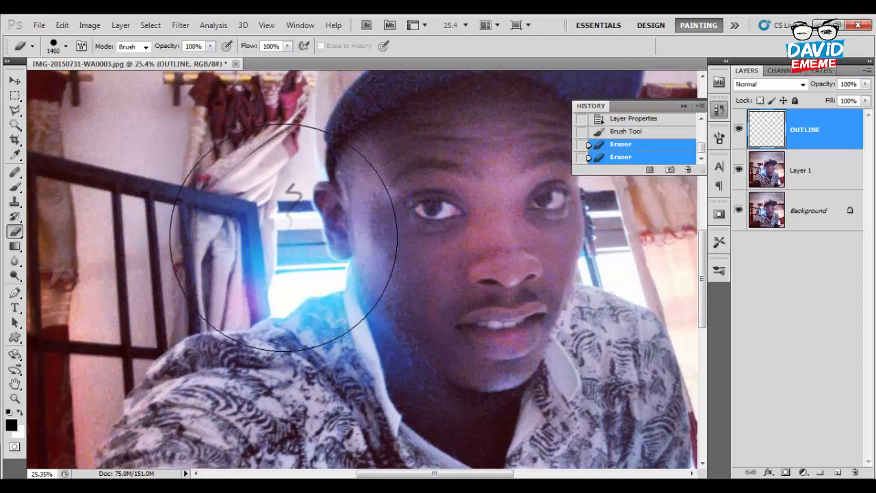
{"action": "left_click", "coordinate": [284, 238]}
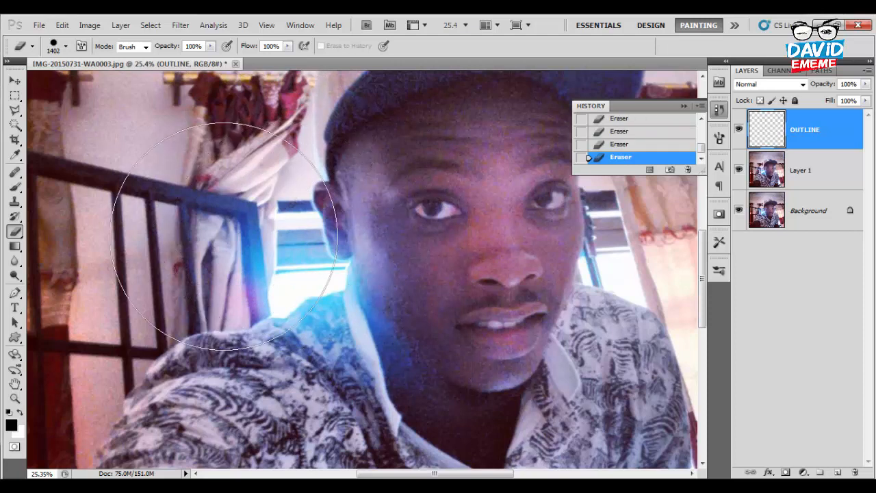
Start a Pen tool path at the outstretched arm and trace it up the outer edge of the shirt sleeve.
{"action": "left_click", "coordinate": [15, 293]}
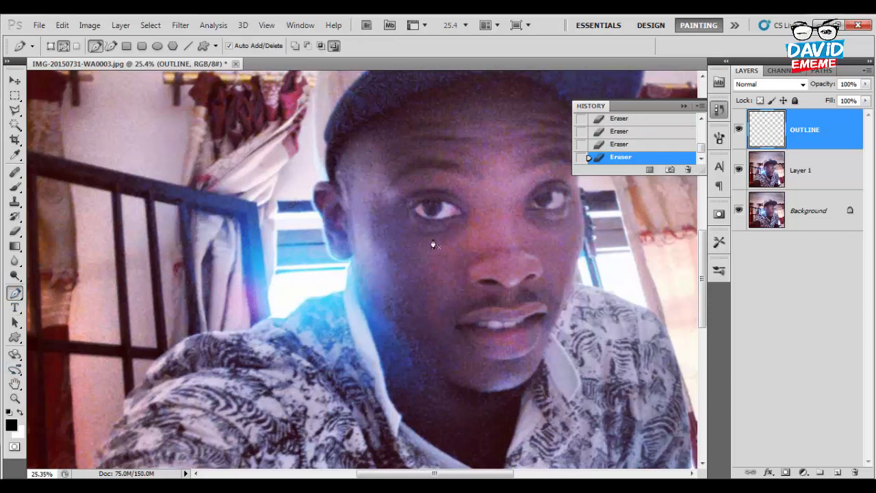
{"action": "scroll", "coordinate": [338, 293], "scroll_direction": "down", "scroll_amount": 1}
{"action": "scroll", "coordinate": [338, 293], "scroll_direction": "down", "scroll_amount": 8}
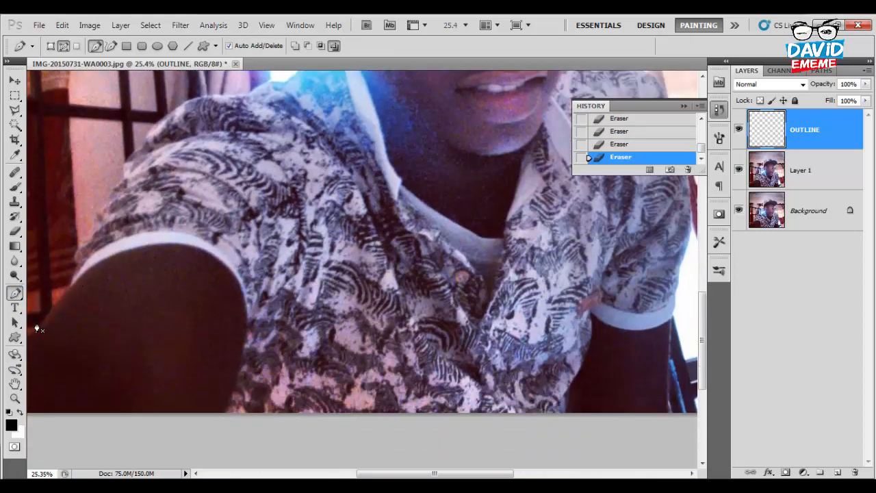
{"action": "scroll", "coordinate": [54, 313], "scroll_direction": "up", "scroll_amount": 6}
{"action": "scroll", "coordinate": [55, 349], "scroll_direction": "down", "scroll_amount": 5}
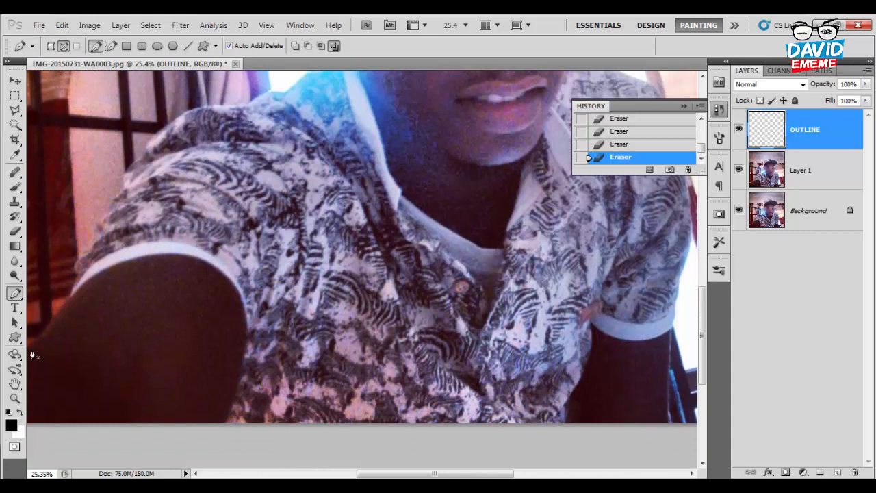
{"action": "scroll", "coordinate": [84, 358], "scroll_direction": "up", "scroll_amount": 2}
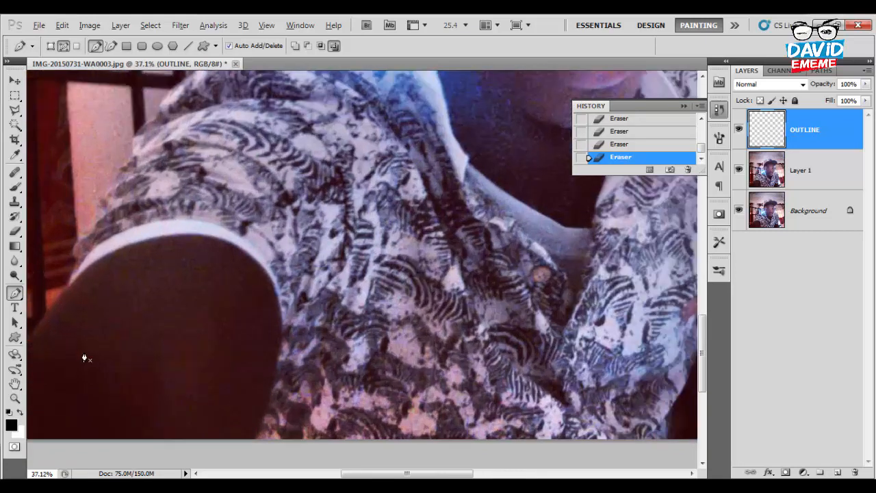
{"action": "left_click_drag", "start_coordinate": [85, 358], "coordinate": [255, 310]}
{"action": "left_click", "coordinate": [160, 352]}
{"action": "left_click_drag", "start_coordinate": [273, 280], "coordinate": [333, 285]}
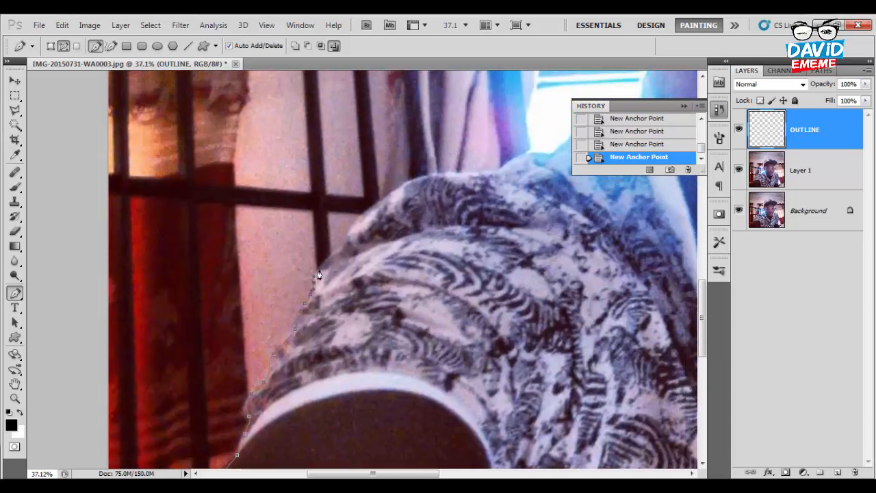
Continue the path along the top edge of the shirt shoulder toward the bright window.
{"action": "left_click", "coordinate": [347, 246]}
{"action": "left_click", "coordinate": [363, 217]}
{"action": "left_click_drag", "start_coordinate": [375, 196], "coordinate": [443, 177]}
{"action": "left_click", "coordinate": [474, 170]}
{"action": "left_click", "coordinate": [506, 164]}
{"action": "left_click", "coordinate": [546, 154]}
{"action": "left_click_drag", "start_coordinate": [503, 248], "coordinate": [310, 313]}
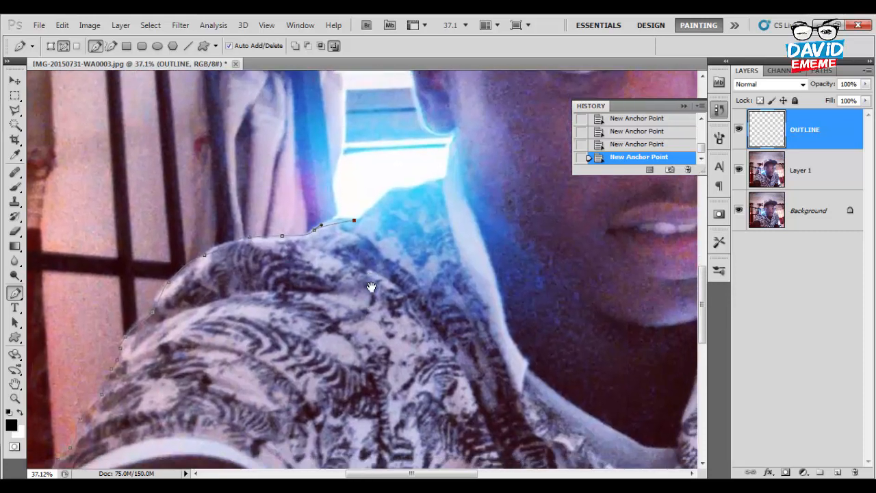
Extend the path along the shirt beside the window, up the collar and neck to the earlobe, and resume it from the earlobe anchor.
{"action": "left_click_drag", "start_coordinate": [367, 214], "coordinate": [379, 195]}
{"action": "left_click", "coordinate": [392, 186]}
{"action": "left_click", "coordinate": [416, 189]}
{"action": "left_click_drag", "start_coordinate": [444, 180], "coordinate": [447, 175]}
{"action": "left_click", "coordinate": [451, 158]}
{"action": "left_click", "coordinate": [457, 137]}
{"action": "left_click", "coordinate": [456, 129]}
{"action": "scroll", "coordinate": [438, 137], "scroll_direction": "up", "scroll_amount": 3}
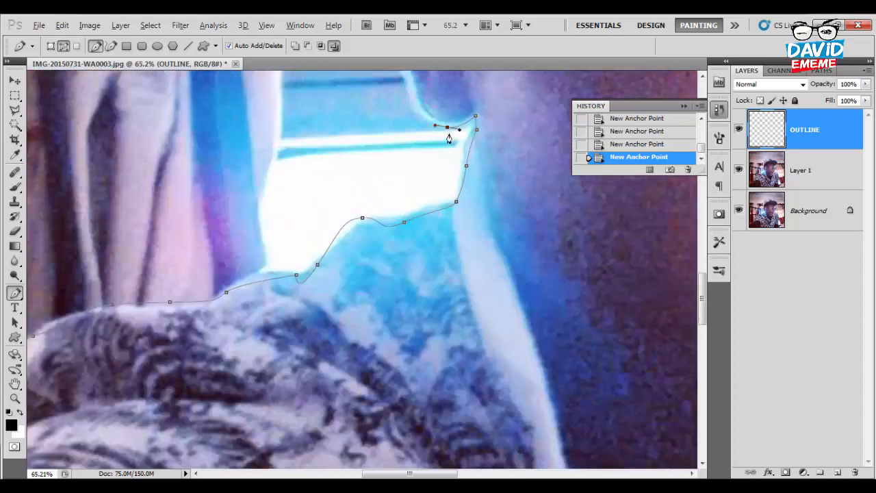
{"action": "left_click", "coordinate": [447, 129]}
{"action": "scroll", "coordinate": [452, 172], "scroll_direction": "up", "scroll_amount": 3}
{"action": "scroll", "coordinate": [465, 226], "scroll_direction": "up", "scroll_amount": 1}
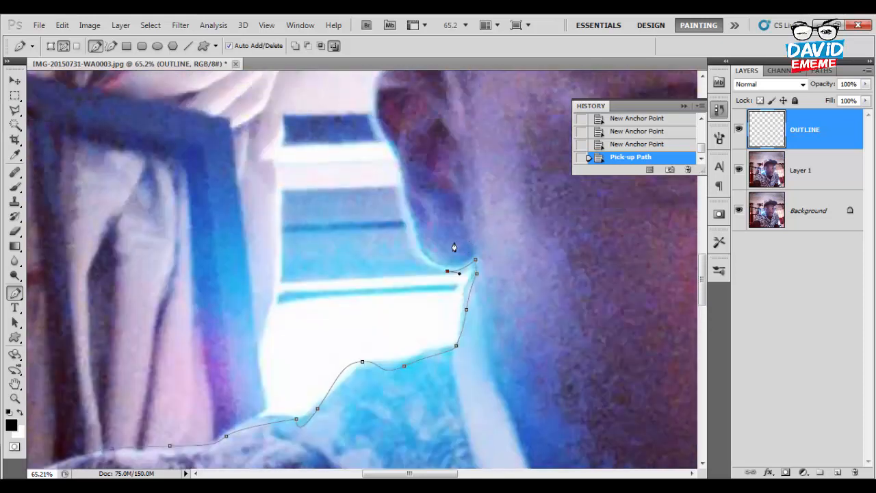
Continue the Pen path from beneath the earlobe up the outer edge of the ear toward its top.
{"action": "left_click_drag", "start_coordinate": [409, 209], "coordinate": [399, 144]}
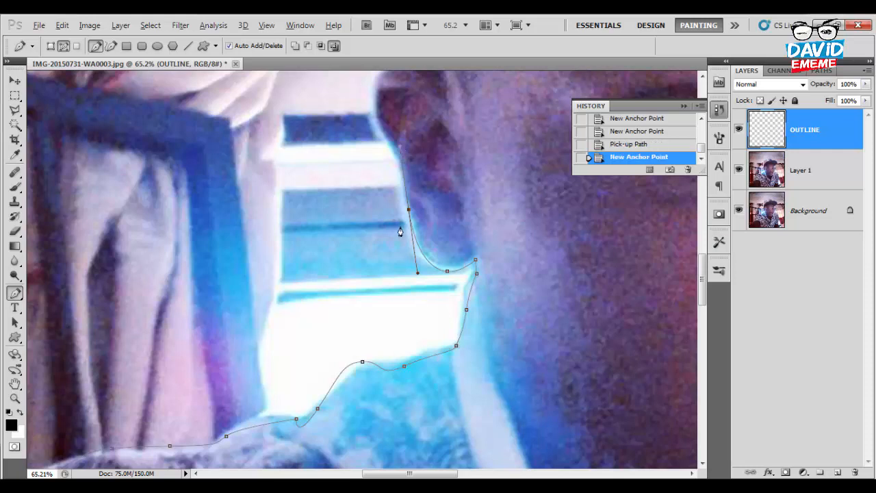
{"action": "left_click", "coordinate": [409, 211]}
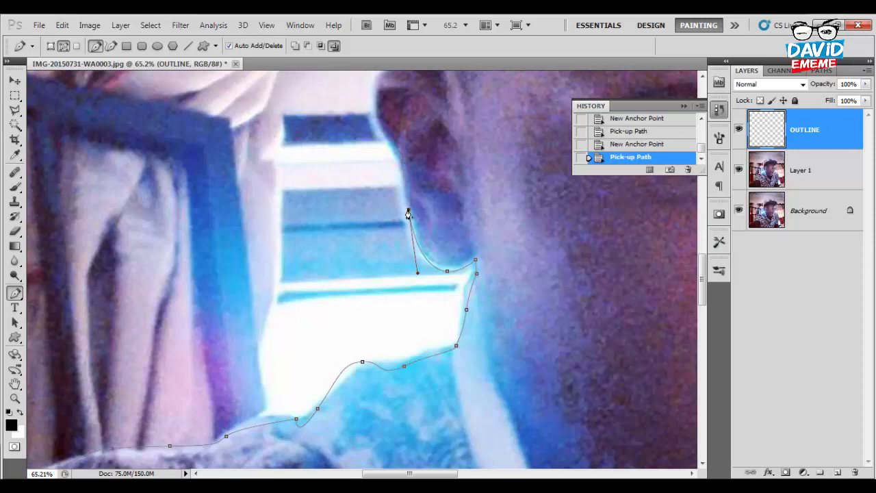
{"action": "left_click", "coordinate": [401, 163]}
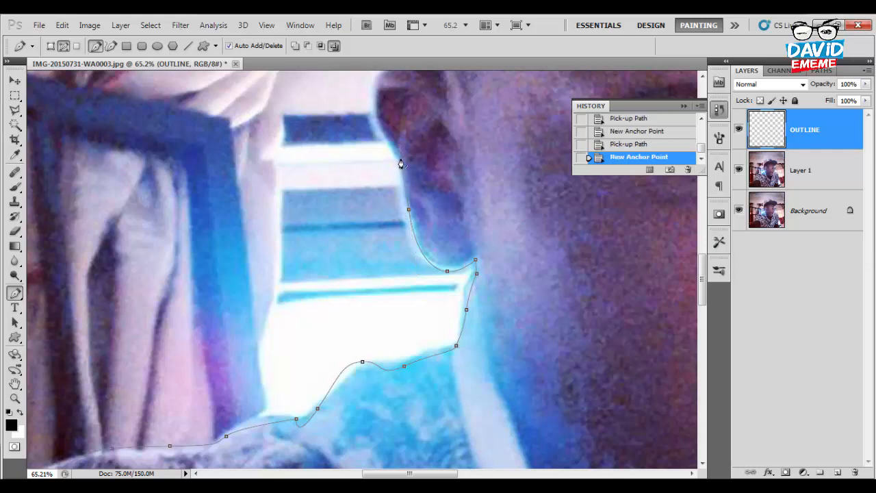
{"action": "left_click", "coordinate": [372, 105]}
{"action": "left_click", "coordinate": [374, 78]}
{"action": "left_click_drag", "start_coordinate": [441, 124], "coordinate": [382, 376]}
{"action": "left_click_drag", "start_coordinate": [353, 316], "coordinate": [369, 320]}
{"action": "left_click", "coordinate": [353, 316], "text": "alt"}
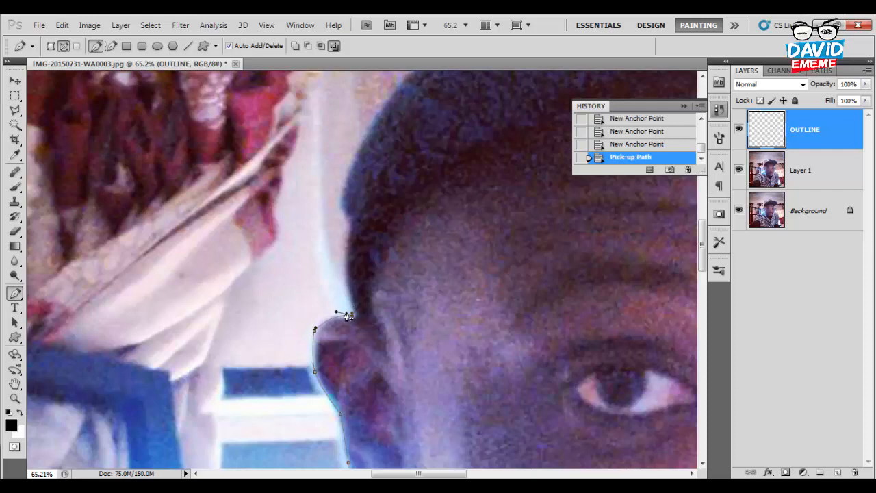
{"action": "left_click", "coordinate": [688, 171]}
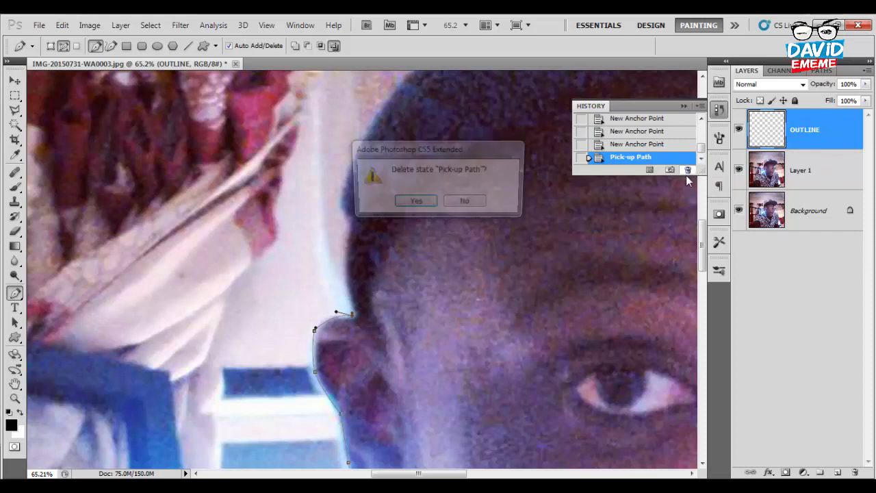
{"action": "left_click", "coordinate": [414, 204]}
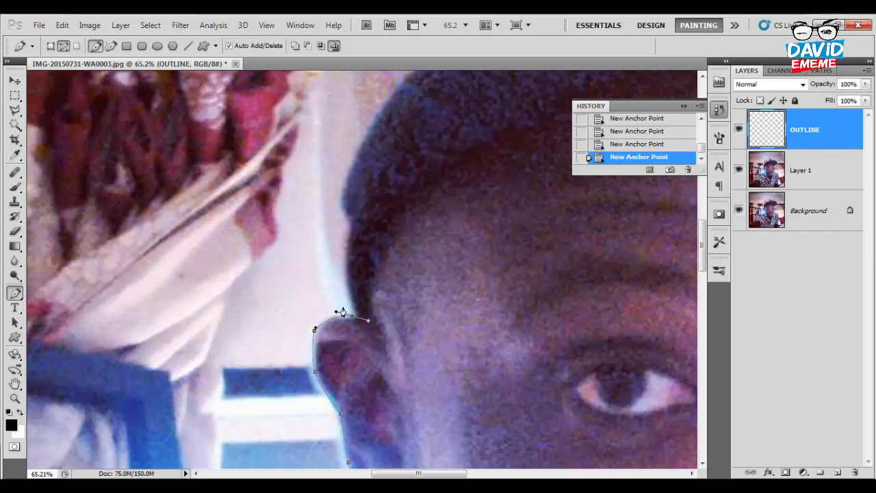
{"action": "left_click", "coordinate": [688, 171]}
{"action": "left_click", "coordinate": [415, 203]}
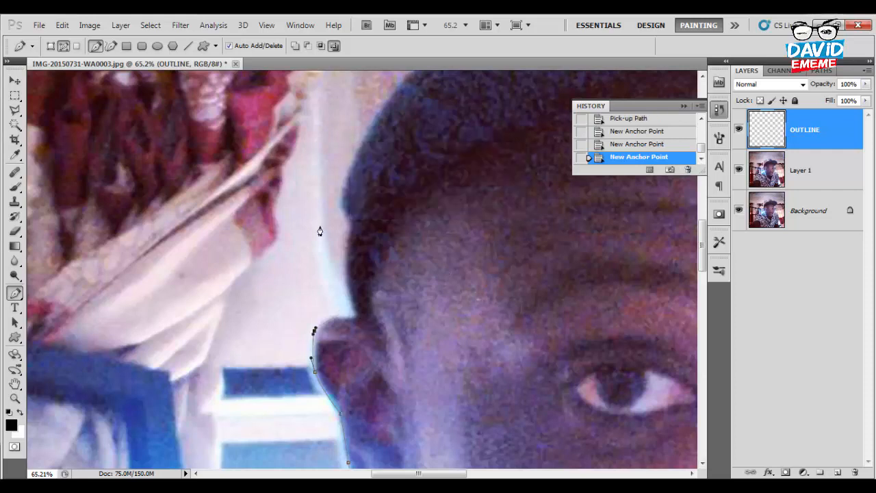
Curve the path over the top of the ear and carry it up the outer side of the hat.
{"action": "left_click_drag", "start_coordinate": [338, 316], "coordinate": [346, 322]}
{"action": "left_click", "coordinate": [340, 317]}
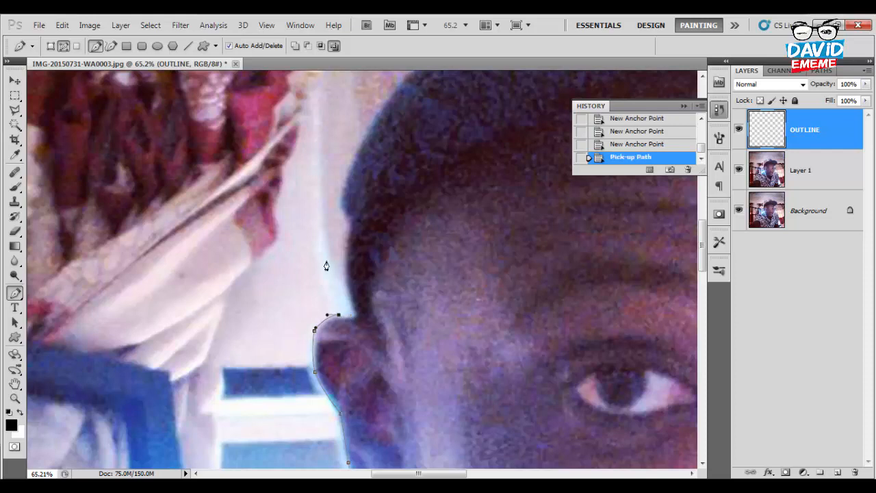
{"action": "left_click", "coordinate": [322, 204]}
{"action": "left_click", "coordinate": [322, 203]}
{"action": "scroll", "coordinate": [397, 306], "scroll_direction": "up", "scroll_amount": 5}
{"action": "left_click_drag", "start_coordinate": [339, 221], "coordinate": [351, 191]}
{"action": "left_click", "coordinate": [340, 226]}
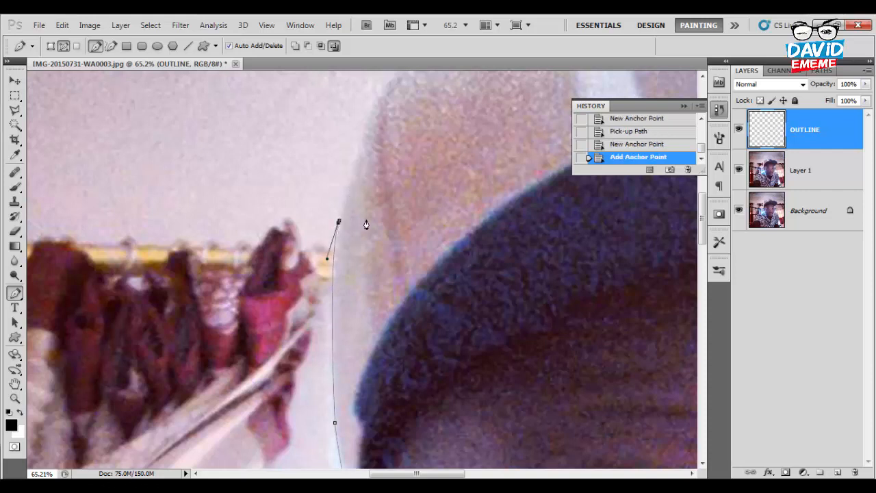
Extend the path around the hat's upper corner and along its pale crown to the highest point.
{"action": "scroll", "coordinate": [391, 210], "scroll_direction": "down", "scroll_amount": 2}
{"action": "left_click_drag", "start_coordinate": [373, 197], "coordinate": [343, 222]}
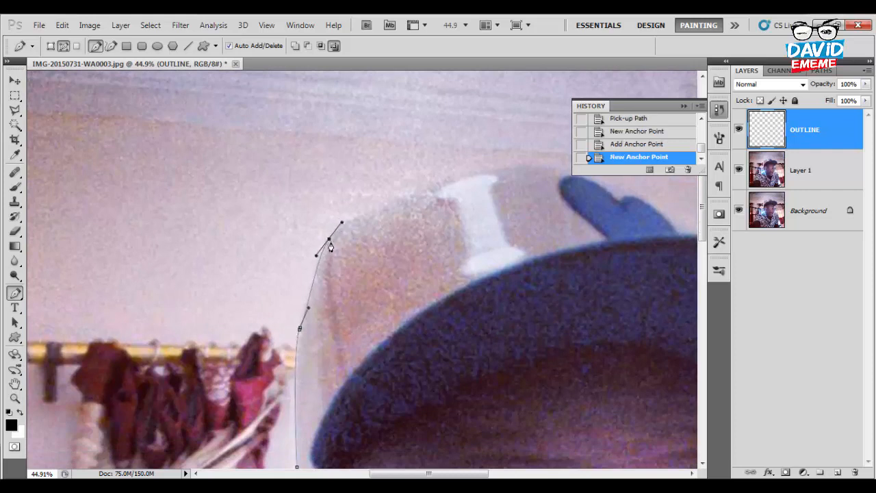
{"action": "left_click", "coordinate": [330, 239], "text": "alt"}
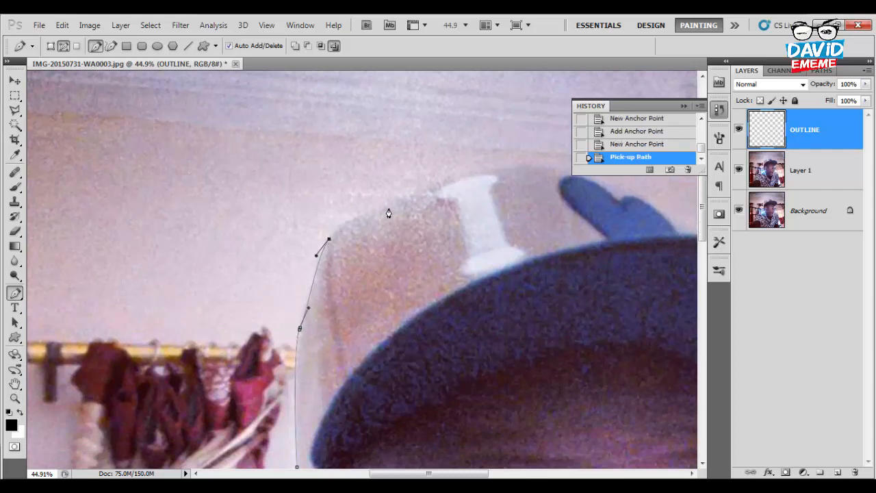
{"action": "left_click_drag", "start_coordinate": [372, 210], "coordinate": [396, 202]}
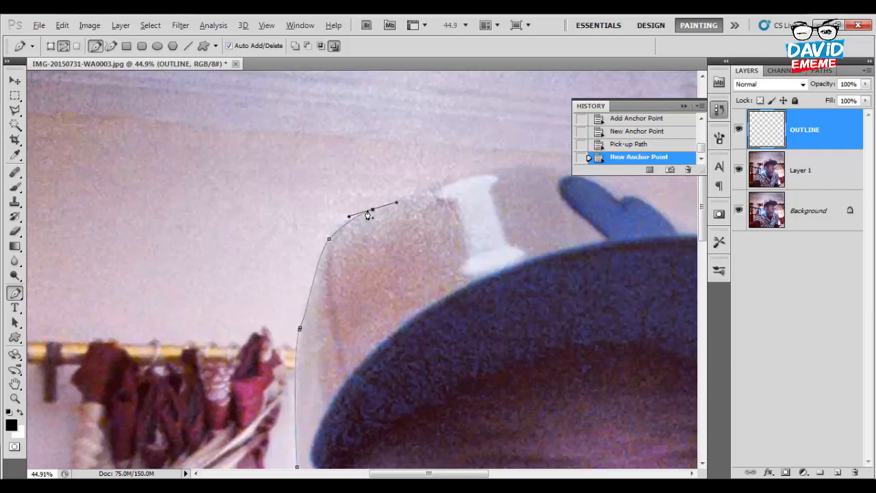
{"action": "left_click", "coordinate": [372, 210], "text": "alt"}
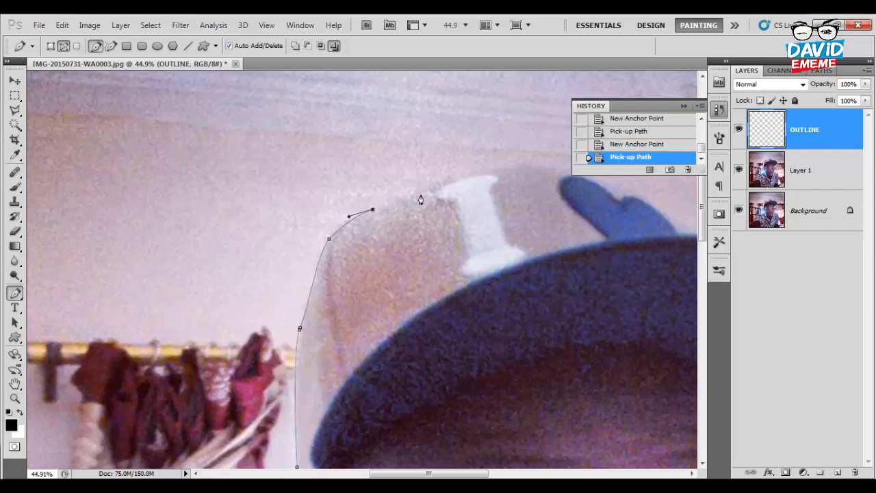
{"action": "left_click_drag", "start_coordinate": [537, 166], "coordinate": [592, 172]}
{"action": "left_click", "coordinate": [538, 166], "text": "alt"}
Bring the path down past the blue patch on the crown to where the crown meets the brim.
{"action": "left_click_drag", "start_coordinate": [460, 217], "coordinate": [235, 236]}
{"action": "left_click_drag", "start_coordinate": [412, 218], "coordinate": [457, 239]}
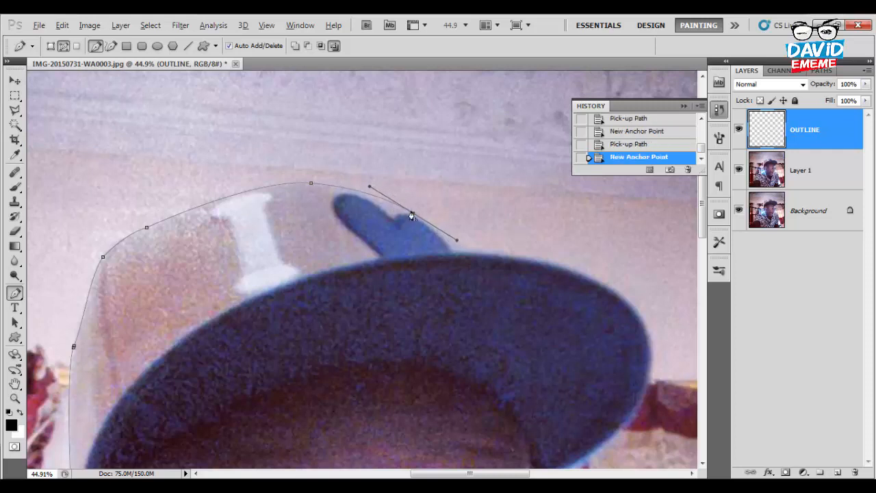
{"action": "left_click", "coordinate": [414, 215], "text": "alt"}
{"action": "left_click_drag", "start_coordinate": [454, 256], "coordinate": [459, 256]}
{"action": "left_click", "coordinate": [454, 255], "text": "alt"}
{"action": "left_click", "coordinate": [476, 257]}
Trace the path around the outer curve of the hat brim to its underside beside the curtain.
{"action": "left_click_drag", "start_coordinate": [559, 318], "coordinate": [473, 207]}
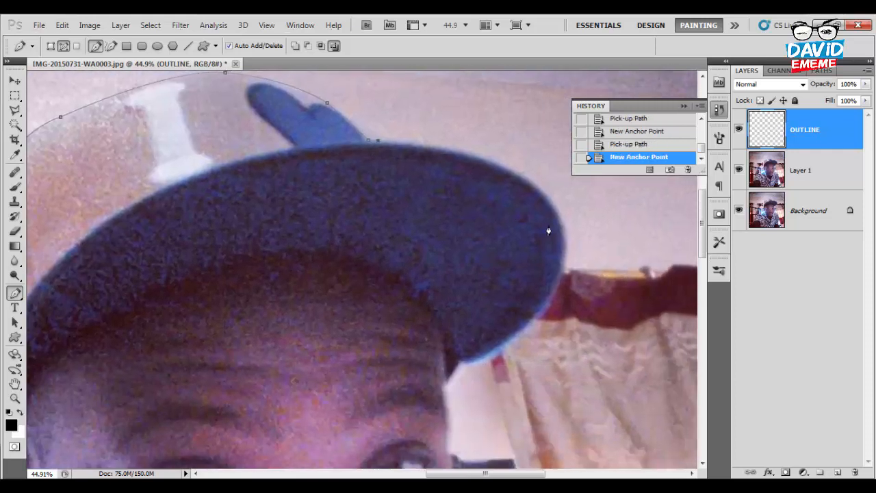
{"action": "left_click_drag", "start_coordinate": [560, 282], "coordinate": [515, 426]}
{"action": "left_click", "coordinate": [560, 283], "text": "alt"}
{"action": "left_click_drag", "start_coordinate": [473, 368], "coordinate": [379, 237]}
{"action": "left_click", "coordinate": [425, 227], "text": "alt"}
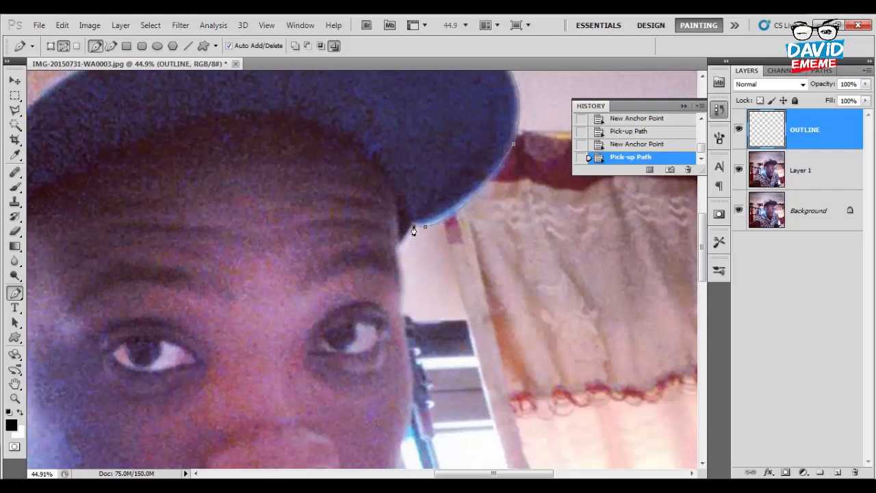
Continue the path from beneath the brim onto the temple and down beside the eyebrow.
{"action": "left_click", "coordinate": [412, 228]}
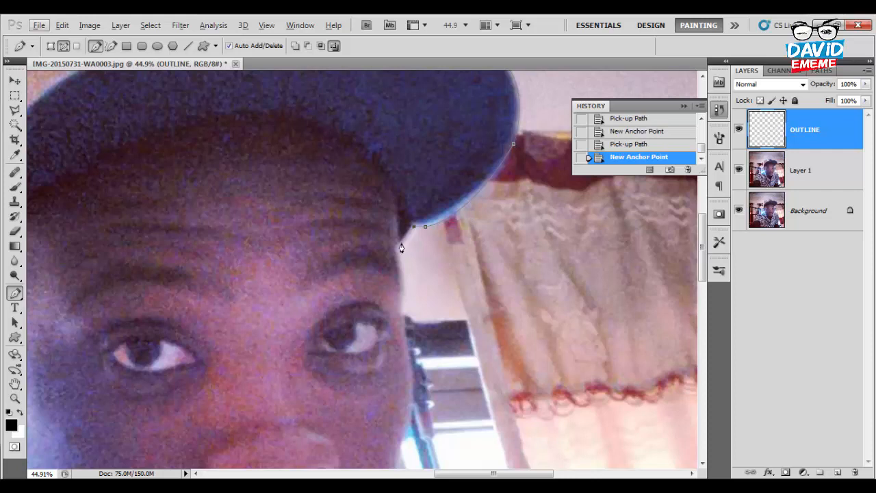
{"action": "left_click", "coordinate": [400, 246]}
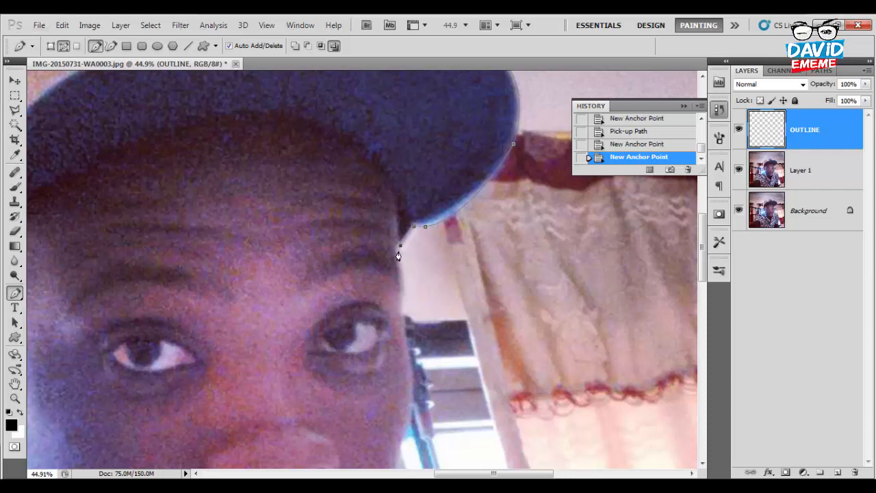
{"action": "left_click", "coordinate": [398, 252]}
{"action": "left_click_drag", "start_coordinate": [399, 302], "coordinate": [400, 304]}
{"action": "left_click", "coordinate": [399, 297], "text": "alt"}
Extend the path down the cheek beside the window to the point where the face meets the shirt shoulder.
{"action": "scroll", "coordinate": [406, 303], "scroll_direction": "down", "scroll_amount": 3}
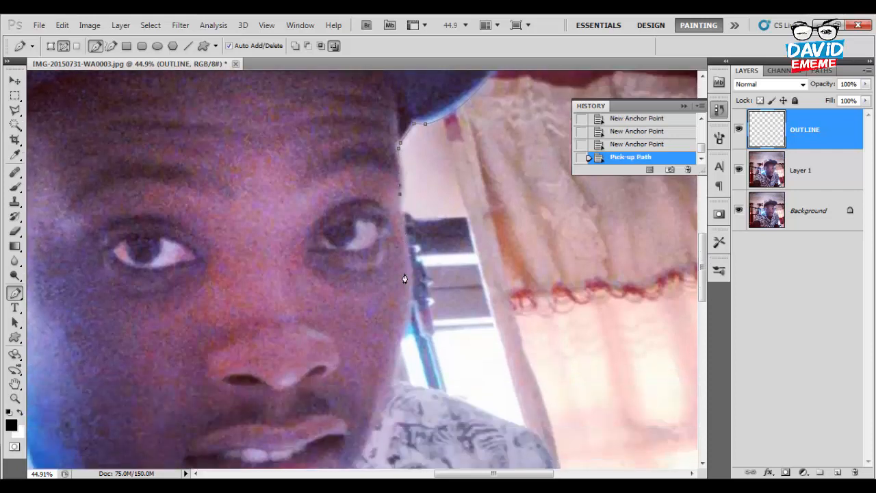
{"action": "scroll", "coordinate": [405, 278], "scroll_direction": "down", "scroll_amount": 2}
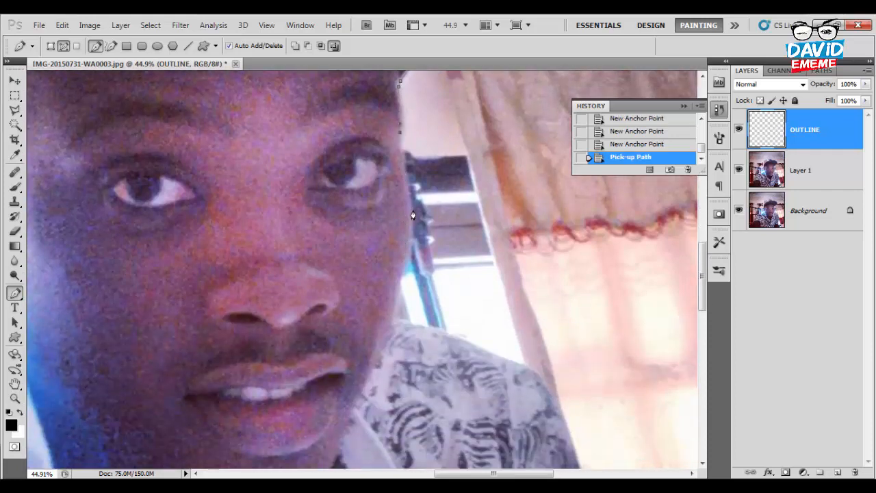
{"action": "left_click", "coordinate": [413, 218]}
{"action": "scroll", "coordinate": [412, 252], "scroll_direction": "down", "scroll_amount": 3}
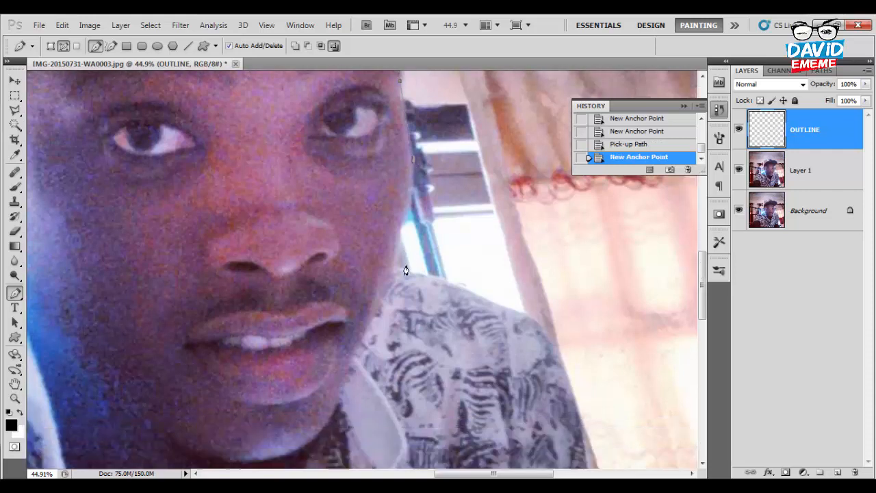
{"action": "left_click_drag", "start_coordinate": [383, 261], "coordinate": [396, 233]}
{"action": "left_click", "coordinate": [395, 231]}
Trace the path over the shirt shoulder beside the curtain and down the upper sleeve.
{"action": "left_click_drag", "start_coordinate": [501, 267], "coordinate": [529, 285]}
{"action": "left_click", "coordinate": [502, 267]}
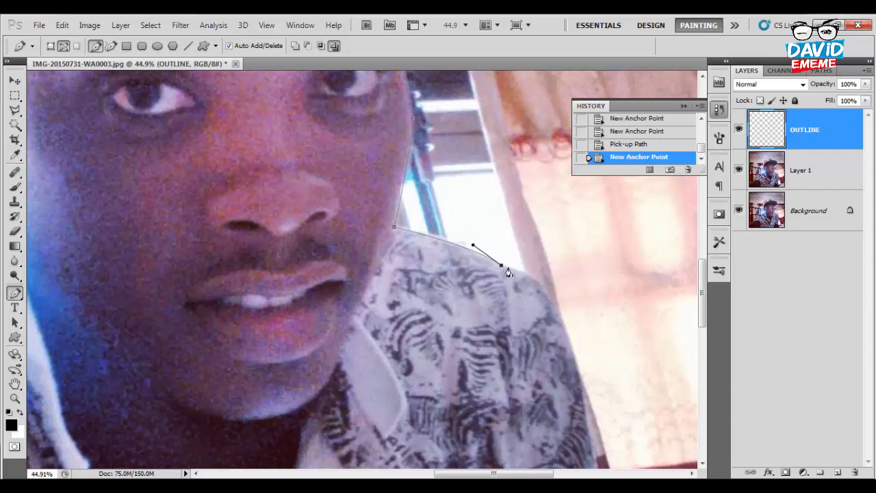
{"action": "left_click", "coordinate": [540, 282]}
{"action": "left_click", "coordinate": [543, 286], "text": "alt"}
{"action": "left_click_drag", "start_coordinate": [575, 338], "coordinate": [464, 197]}
{"action": "left_click_drag", "start_coordinate": [481, 306], "coordinate": [489, 397]}
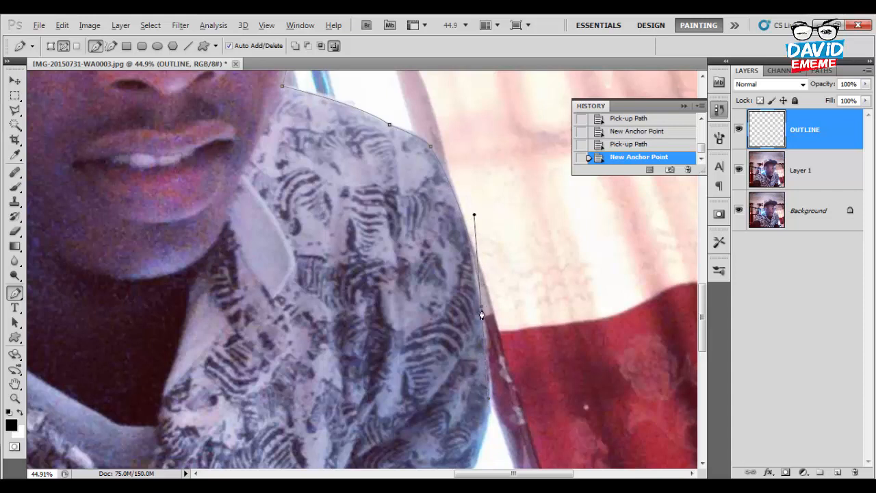
Carry the path down the remaining edge of the shirt to the bottom edge of the photo.
{"action": "left_click", "coordinate": [480, 313]}
{"action": "left_click_drag", "start_coordinate": [462, 336], "coordinate": [498, 258]}
{"action": "left_click", "coordinate": [499, 240]}
{"action": "left_click_drag", "start_coordinate": [476, 311], "coordinate": [459, 236]}
{"action": "left_click", "coordinate": [468, 170]}
{"action": "left_click", "coordinate": [459, 232]}
{"action": "left_click", "coordinate": [456, 246]}
{"action": "left_click_drag", "start_coordinate": [446, 304], "coordinate": [446, 332]}
{"action": "left_click_drag", "start_coordinate": [446, 380], "coordinate": [447, 399]}
{"action": "left_click", "coordinate": [446, 423]}
Run the path along the photo's bottom edge to its corner and close it at the starting anchor on the arm.
{"action": "left_click", "coordinate": [273, 424]}
{"action": "left_click_drag", "start_coordinate": [158, 374], "coordinate": [588, 273]}
{"action": "left_click_drag", "start_coordinate": [85, 281], "coordinate": [420, 281]}
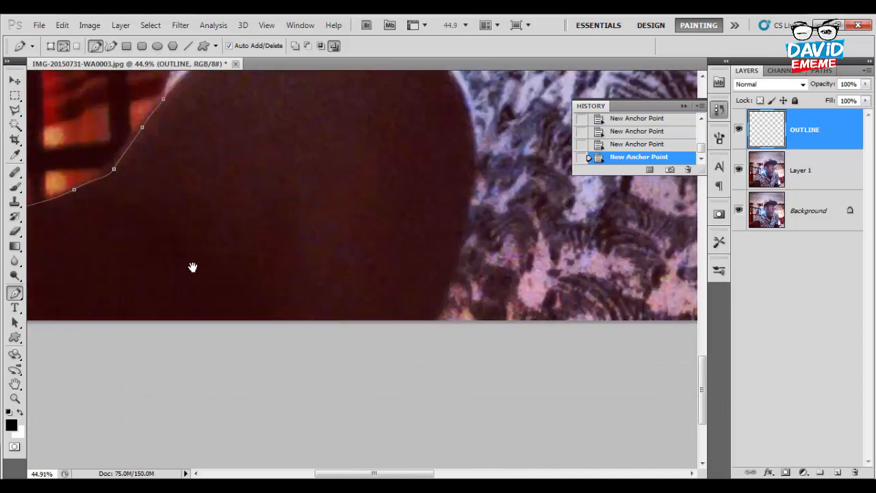
{"action": "left_click_drag", "start_coordinate": [192, 266], "coordinate": [278, 276]}
{"action": "left_click", "coordinate": [263, 327]}
{"action": "left_click", "coordinate": [261, 225]}
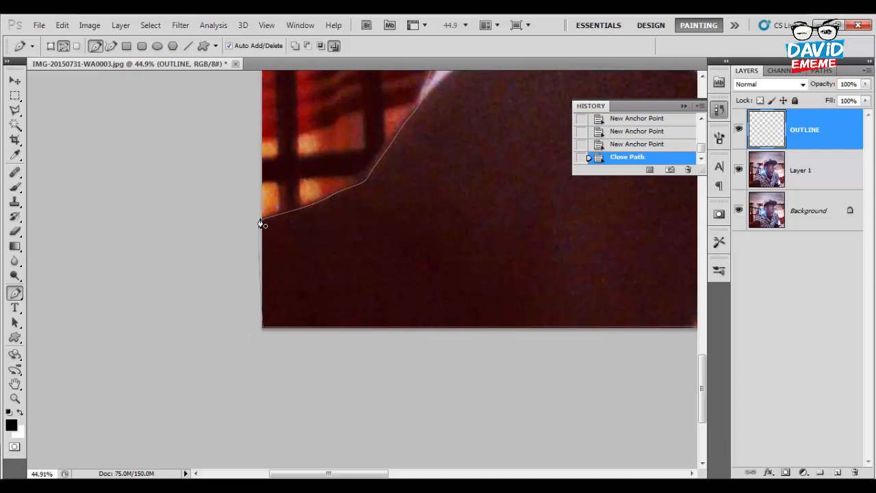
Stroke the closed contour path on the OUTLINE layer using the Brush, with Simulate Pressure off.
{"action": "scroll", "coordinate": [438, 208], "scroll_direction": "down", "scroll_amount": 3}
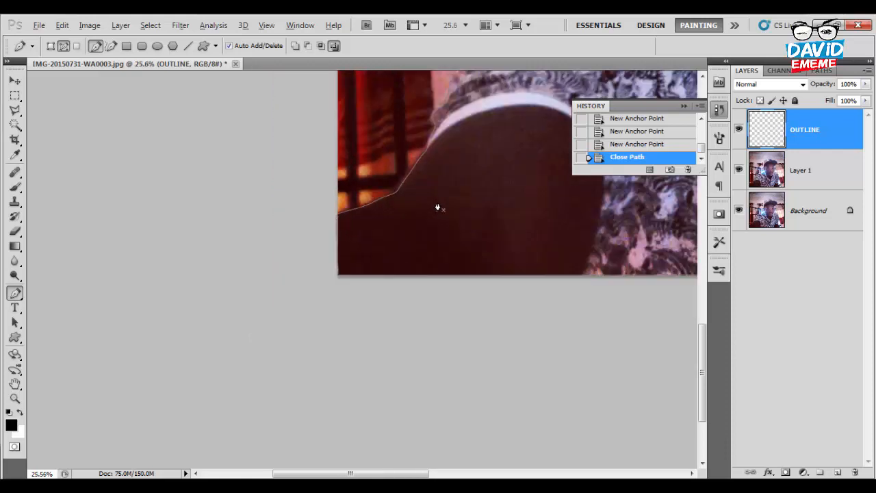
{"action": "left_click_drag", "start_coordinate": [438, 208], "coordinate": [268, 365]}
{"action": "left_click_drag", "start_coordinate": [333, 313], "coordinate": [226, 364]}
{"action": "left_click", "coordinate": [849, 466]}
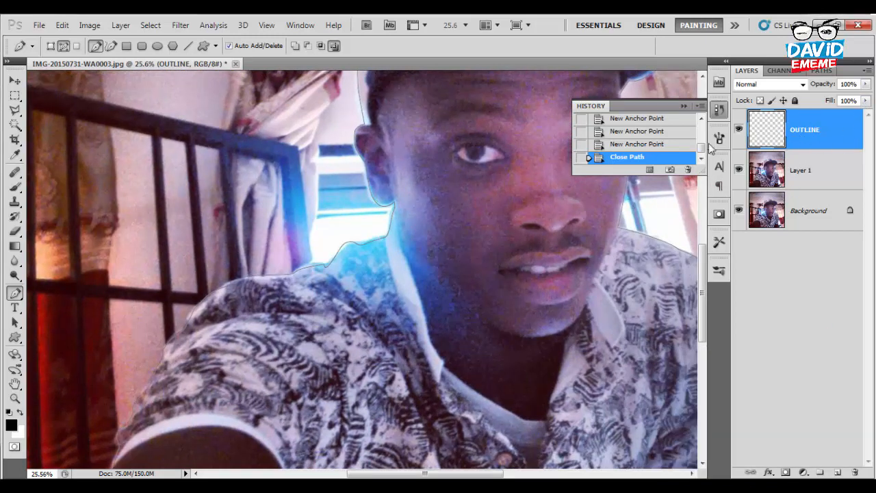
{"action": "right_click", "coordinate": [384, 191]}
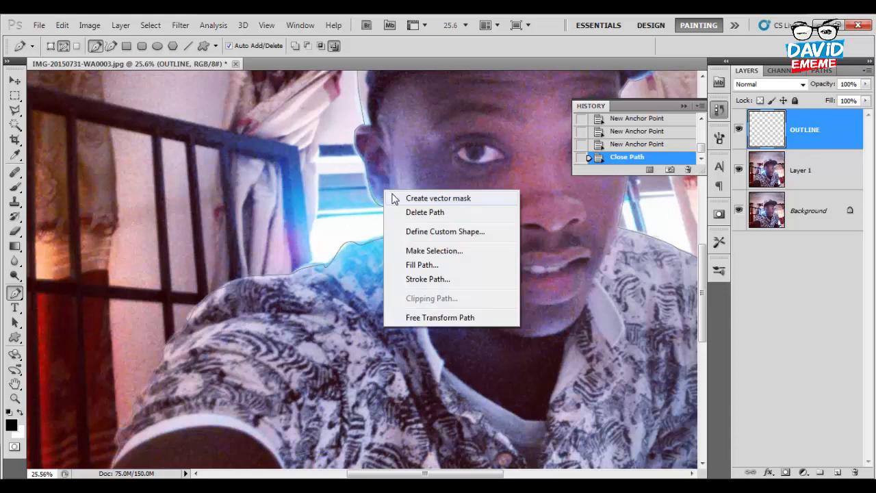
{"action": "left_click", "coordinate": [417, 279]}
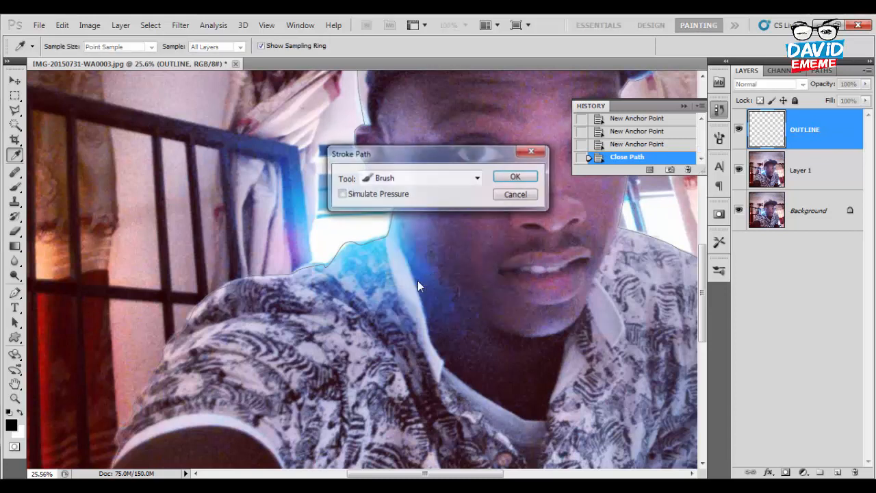
{"action": "left_click", "coordinate": [478, 178]}
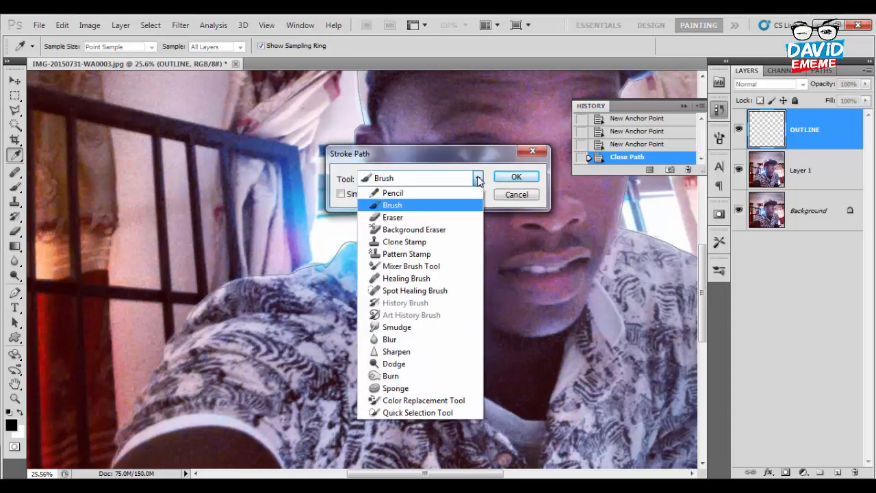
{"action": "left_click", "coordinate": [384, 206]}
{"action": "left_click", "coordinate": [515, 178]}
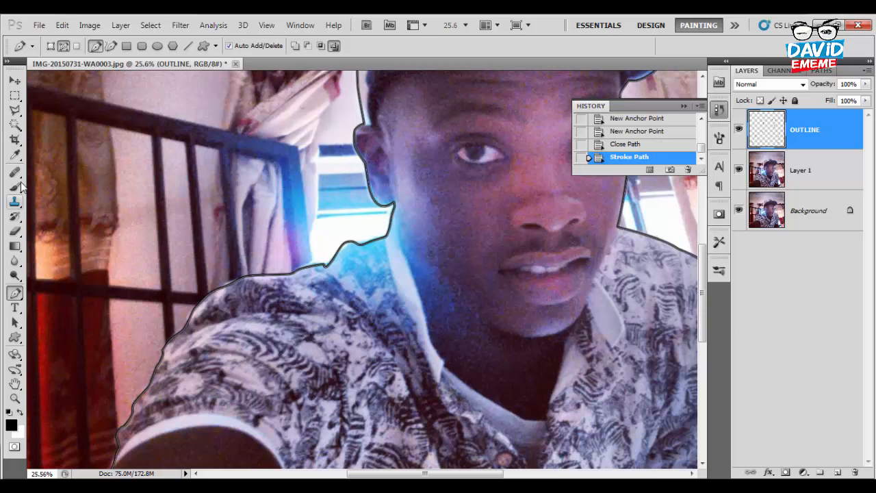
Set the Brush to the hard round tip with 100% hardness at 16 px.
{"action": "right_click", "coordinate": [392, 210]}
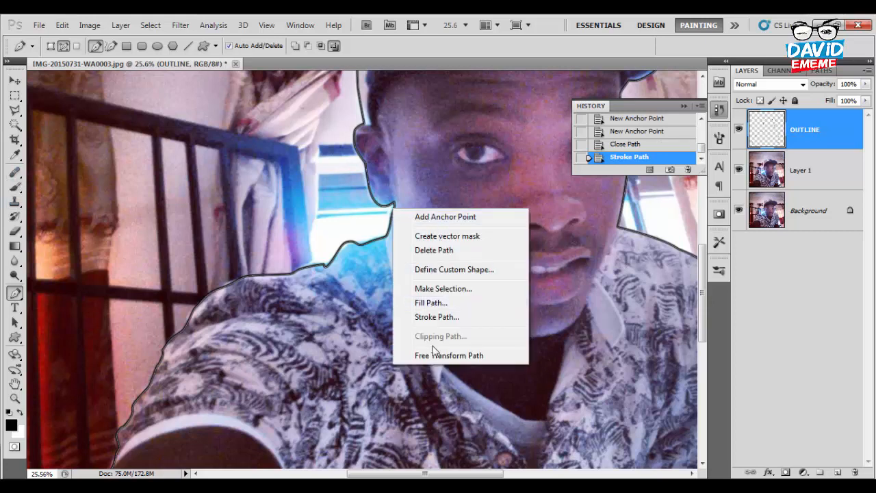
{"action": "key", "text": "Escape"}
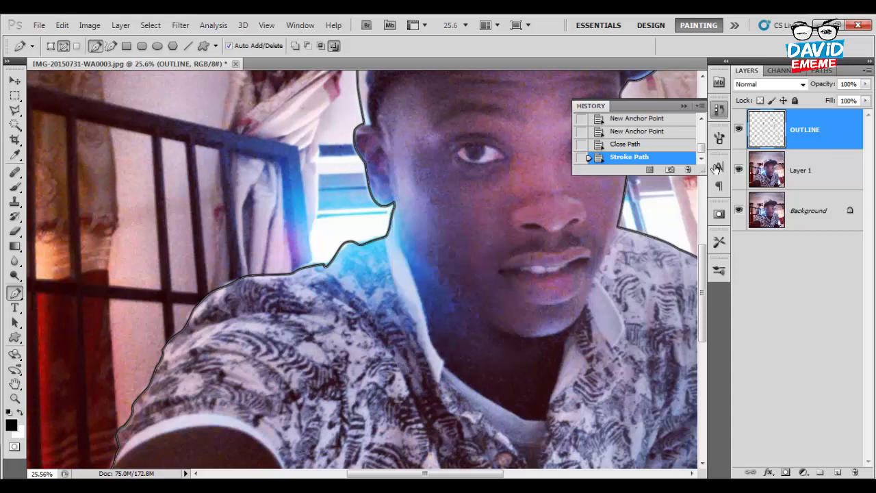
{"action": "scroll", "coordinate": [407, 210], "scroll_direction": "up", "scroll_amount": 5}
{"action": "scroll", "coordinate": [367, 204], "scroll_direction": "up", "scroll_amount": 9}
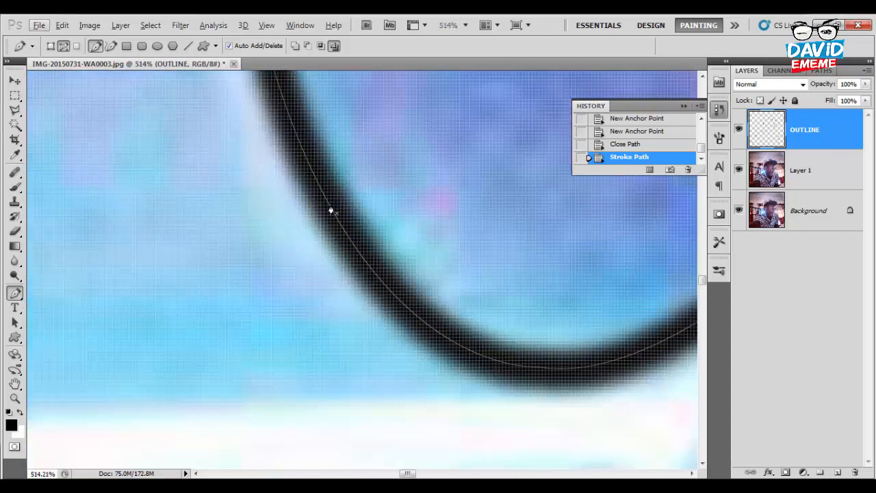
{"action": "left_click", "coordinate": [14, 186]}
{"action": "right_click", "coordinate": [264, 179]}
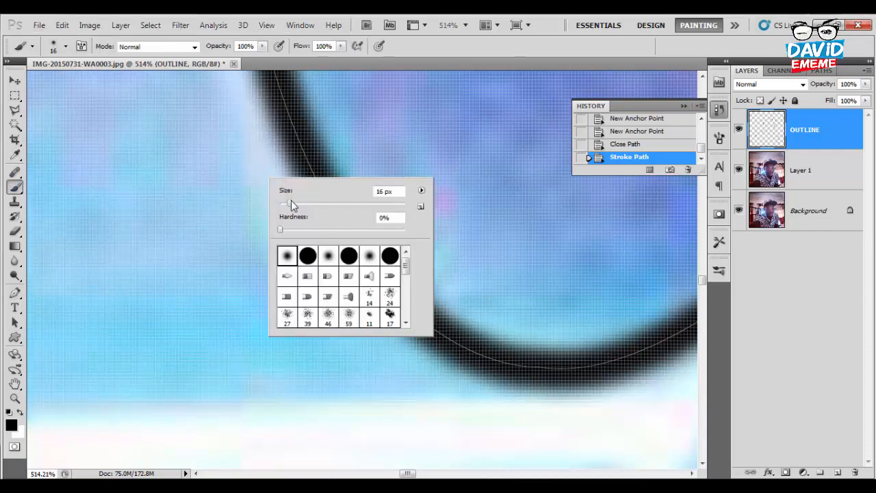
{"action": "left_click", "coordinate": [308, 257]}
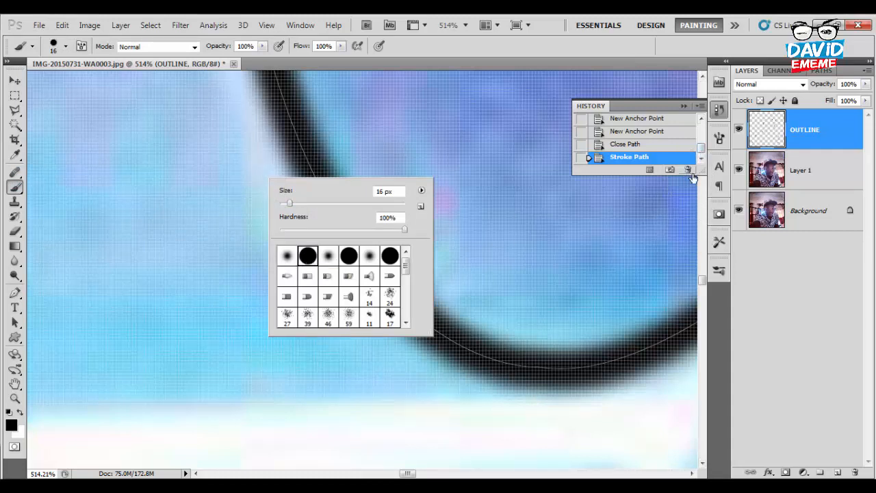
Delete the Stroke Path state from the history to remove the soft-edged outline.
{"action": "left_click", "coordinate": [689, 169]}
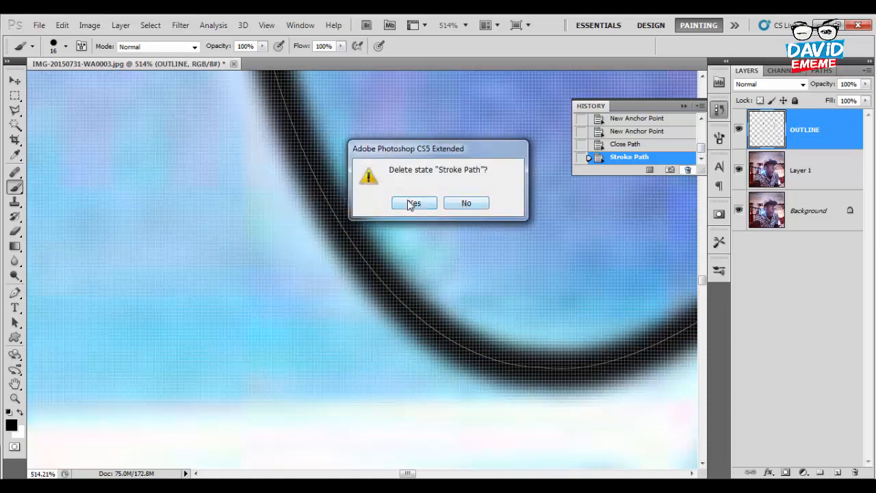
{"action": "left_click", "coordinate": [409, 202]}
{"action": "scroll", "coordinate": [408, 203], "scroll_direction": "down", "scroll_amount": 10}
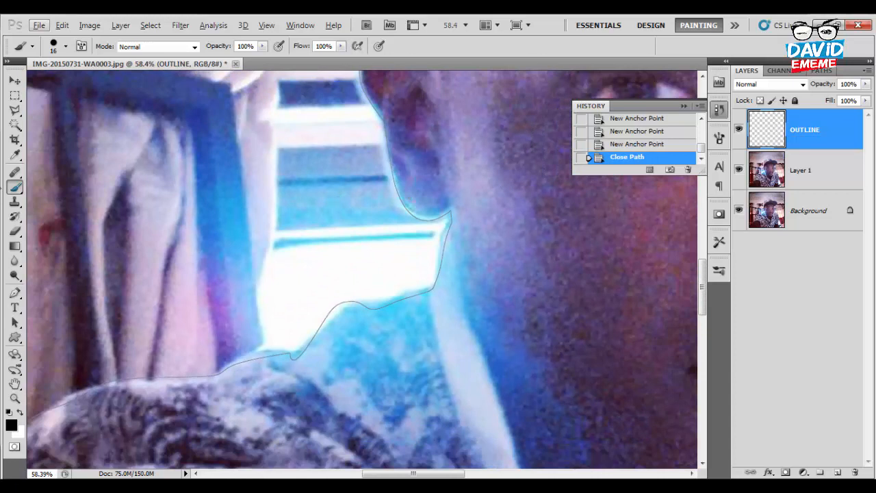
Stroke the contour path on the OUTLINE layer with the hard 16 px Brush, leaving Simulate Pressure off.
{"action": "left_click", "coordinate": [16, 192]}
{"action": "right_click", "coordinate": [299, 194]}
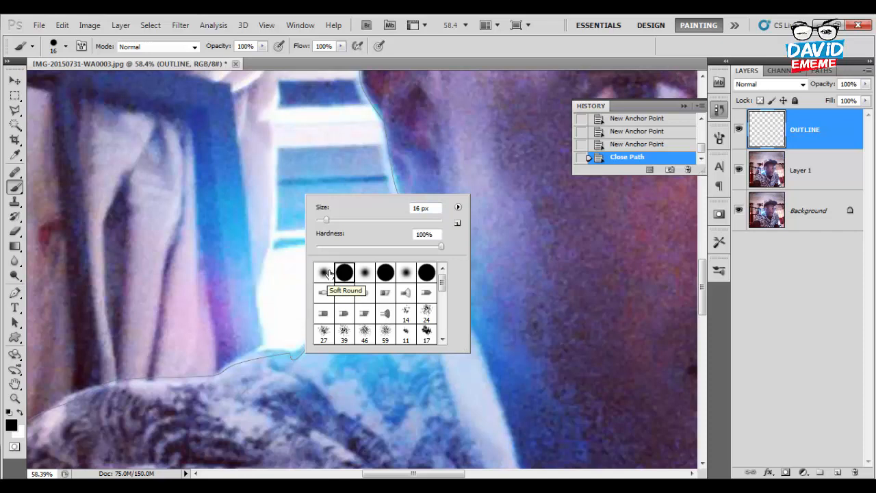
{"action": "left_click", "coordinate": [801, 140]}
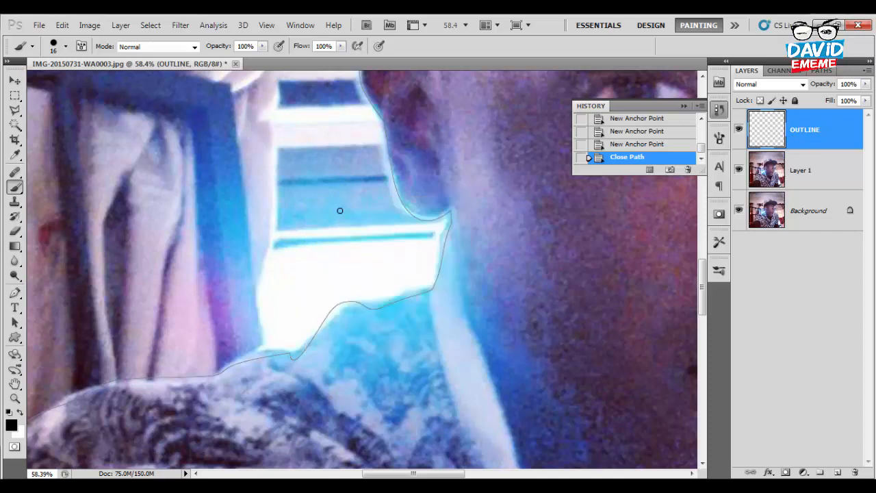
{"action": "left_click", "coordinate": [15, 293]}
{"action": "right_click", "coordinate": [355, 214]}
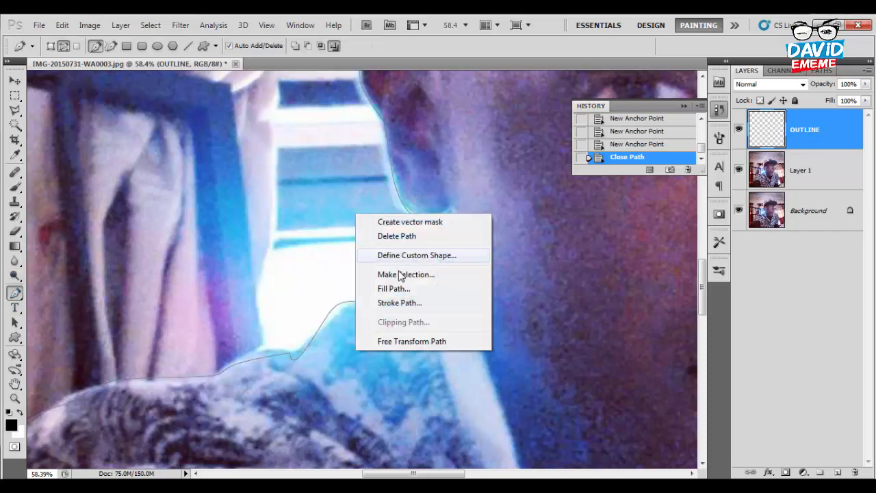
{"action": "left_click", "coordinate": [401, 303]}
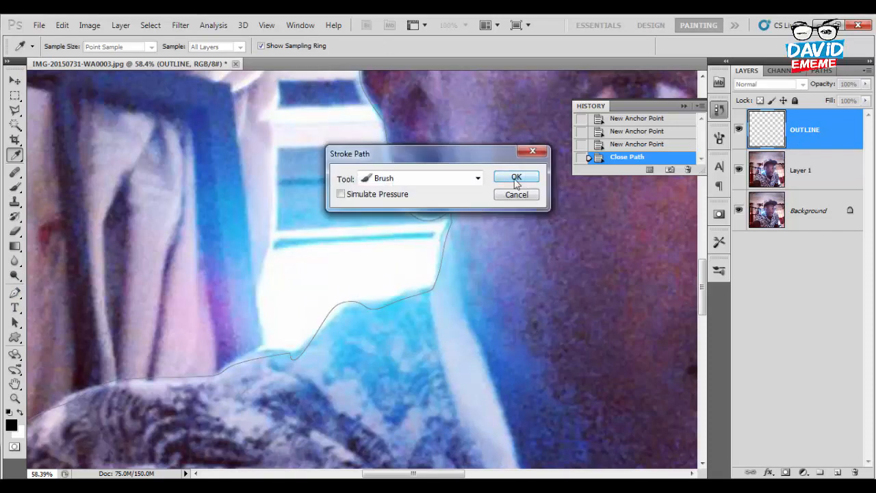
{"action": "left_click", "coordinate": [515, 178]}
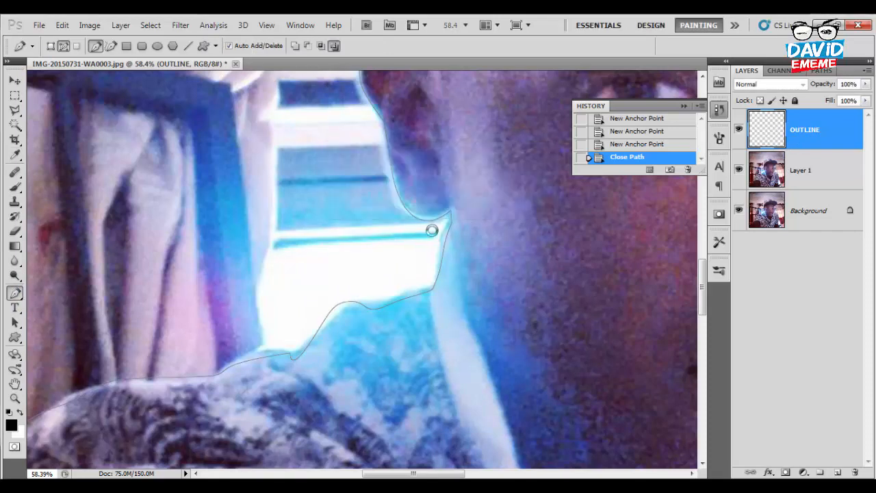
{"action": "key", "text": "ctrl+z"}
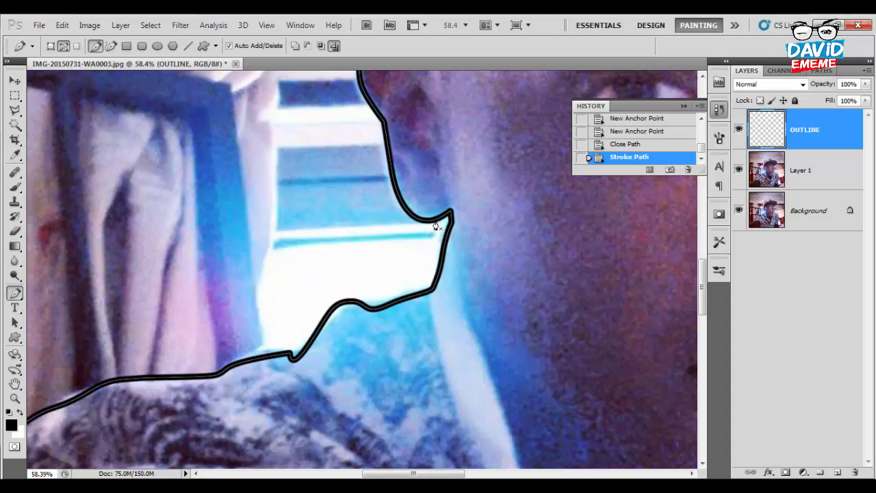
Delete the contour path, keeping only its painted stroke on the OUTLINE layer.
{"action": "right_click", "coordinate": [435, 226]}
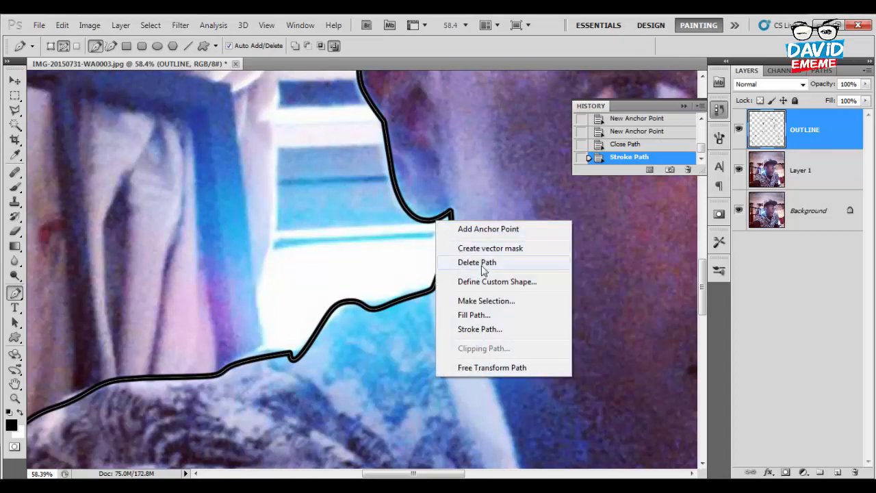
{"action": "left_click", "coordinate": [483, 249]}
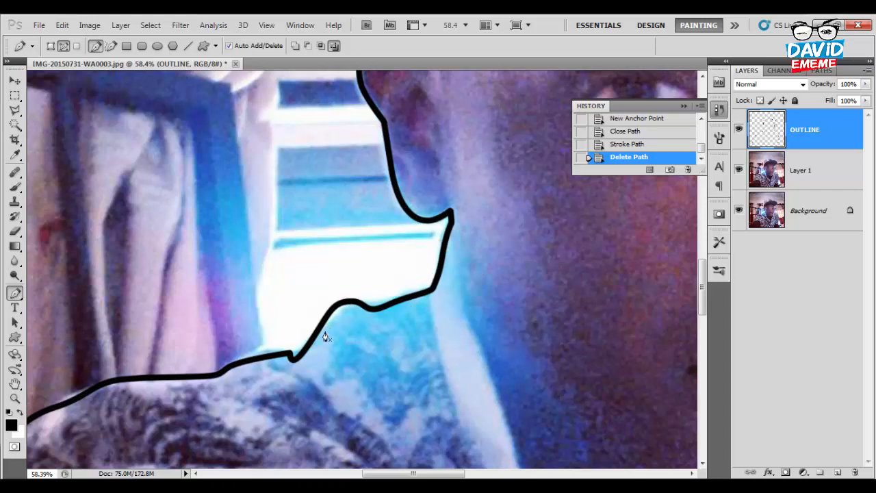
{"action": "scroll", "coordinate": [354, 313], "scroll_direction": "down", "scroll_amount": 5}
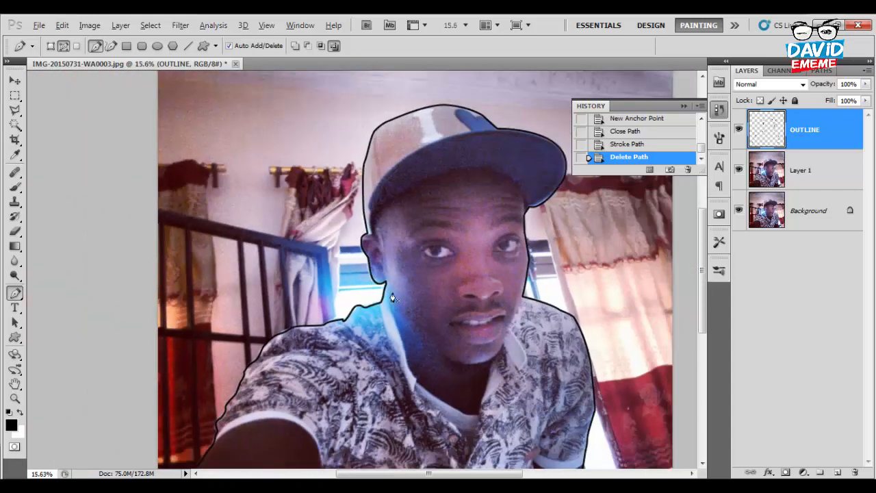
{"action": "scroll", "coordinate": [425, 210], "scroll_direction": "down", "scroll_amount": 1}
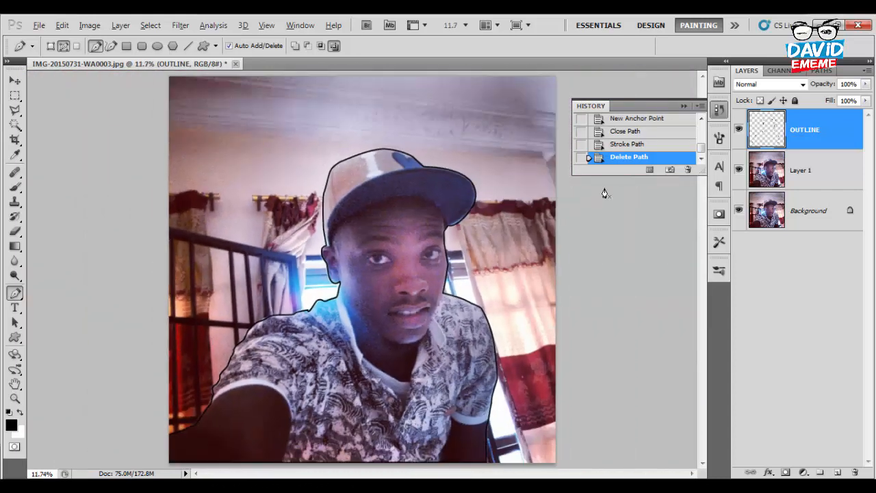
Add a new empty layer above the OUTLINE layer.
{"action": "left_click", "coordinate": [837, 473]}
{"action": "scroll", "coordinate": [364, 219], "scroll_direction": "up", "scroll_amount": 2}
{"action": "key", "text": "alt"}
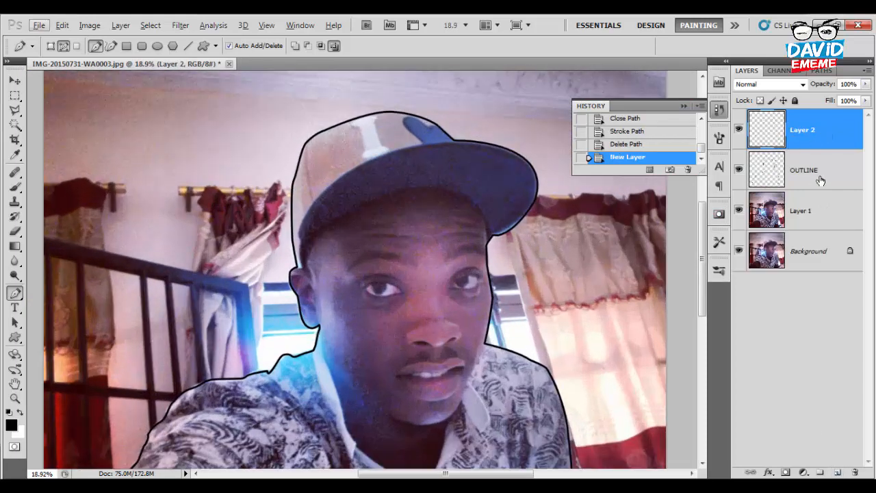
Add a white-filled layer directly above the Background and check the outline against it by temporarily hiding Layer 1.
{"action": "left_click", "coordinate": [822, 179]}
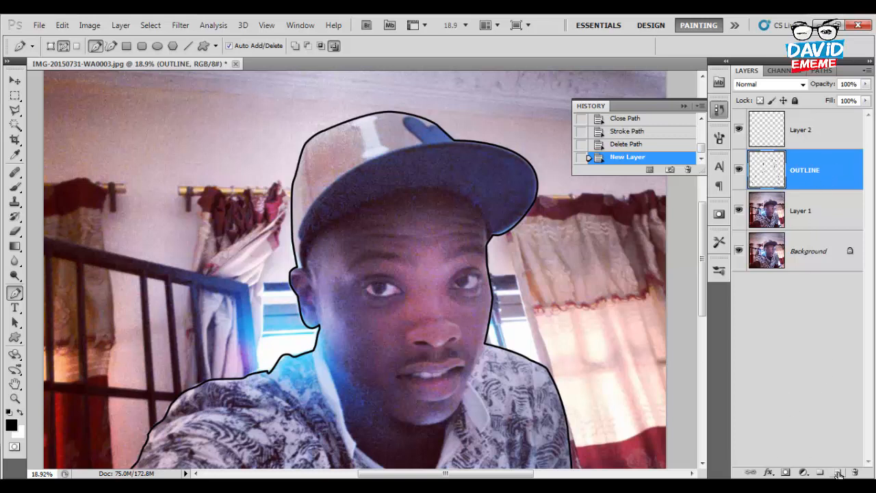
{"action": "left_click", "coordinate": [815, 209]}
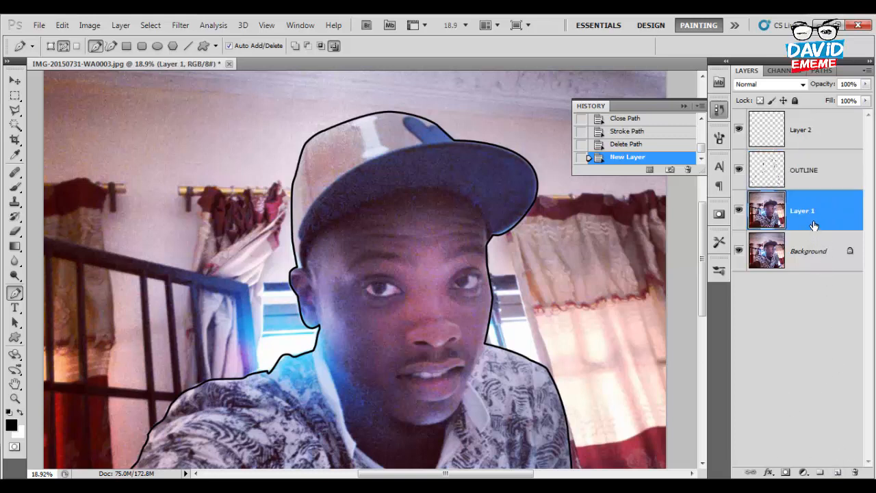
{"action": "left_click", "coordinate": [829, 253]}
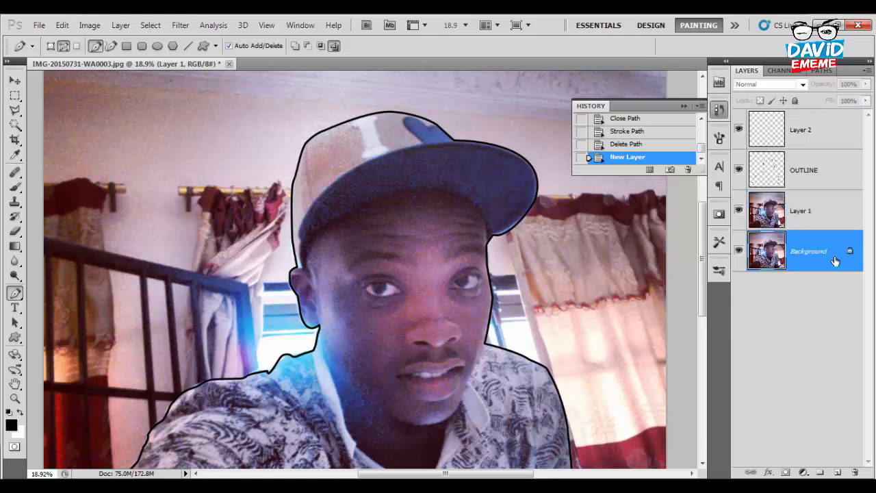
{"action": "left_click", "coordinate": [838, 473]}
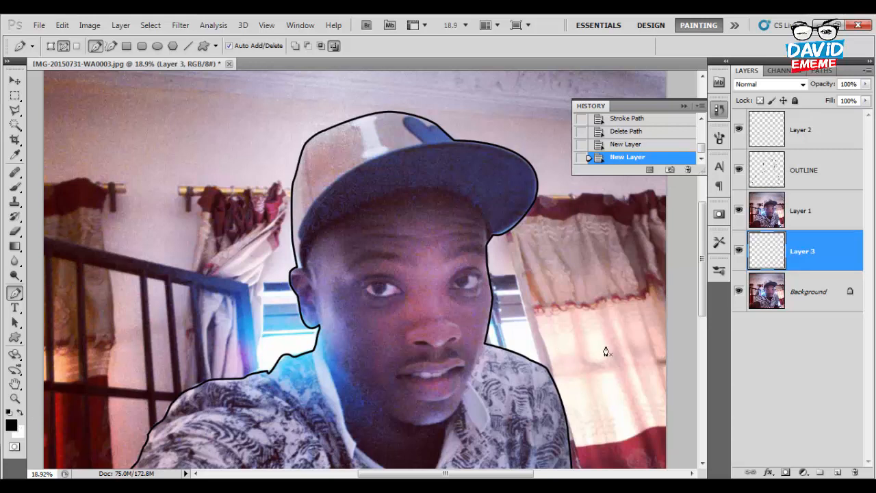
{"action": "key", "text": "ctrl+BackSpace"}
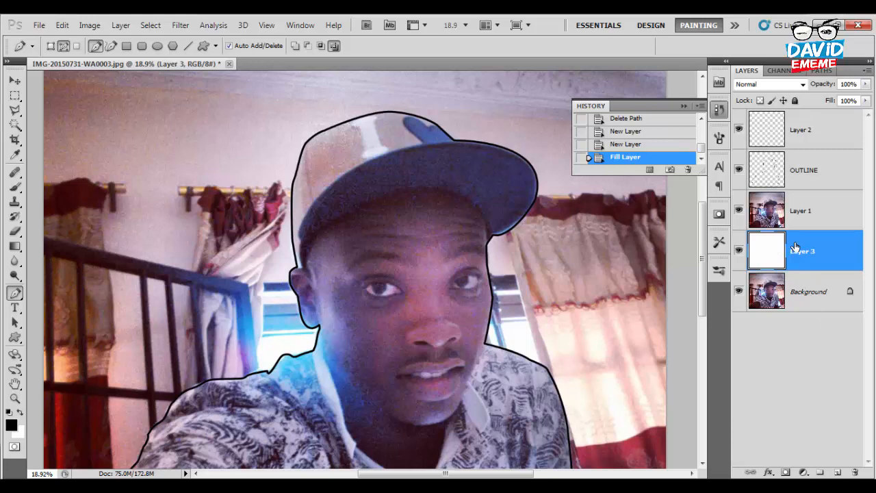
{"action": "left_click", "coordinate": [739, 209]}
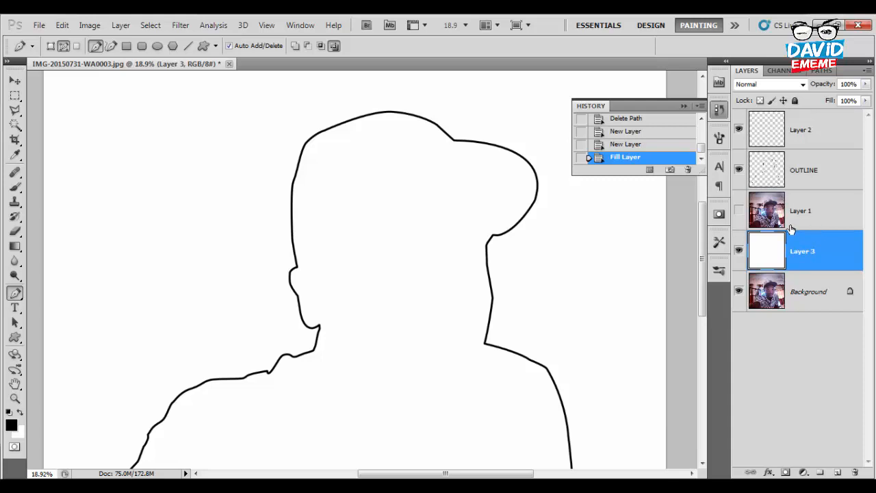
{"action": "left_click", "coordinate": [739, 213]}
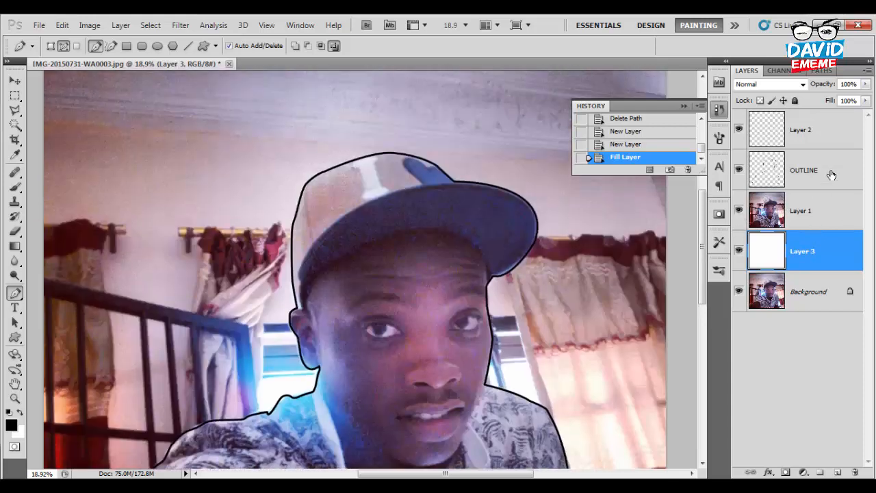
Rename the empty layer above OUTLINE as Cap Blue.
{"action": "left_click", "coordinate": [820, 175]}
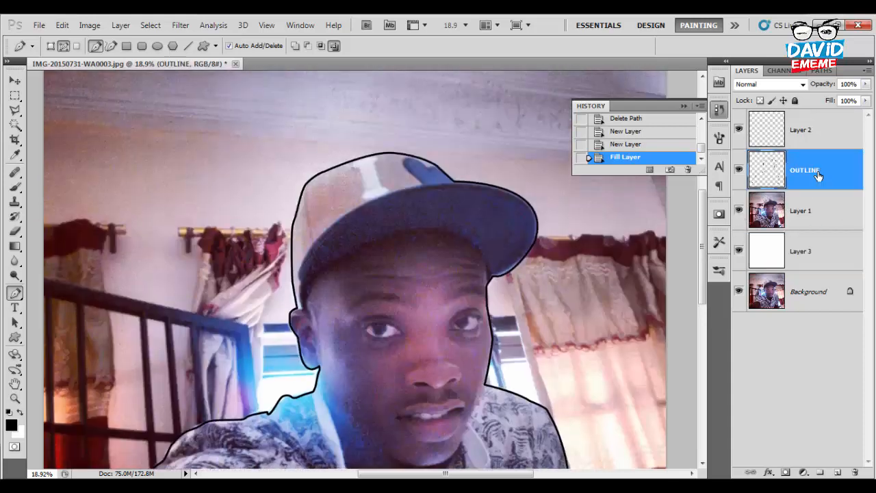
{"action": "left_click", "coordinate": [809, 131]}
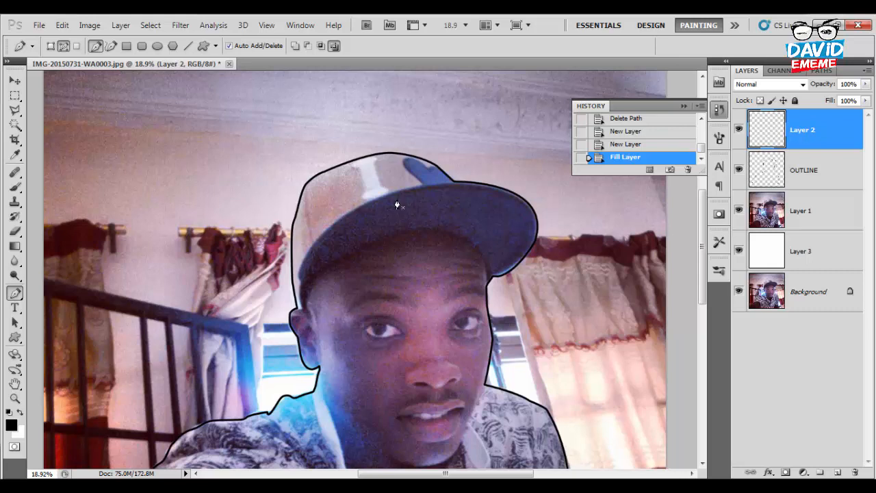
{"action": "double_click", "coordinate": [804, 130]}
{"action": "type", "text": "c"}
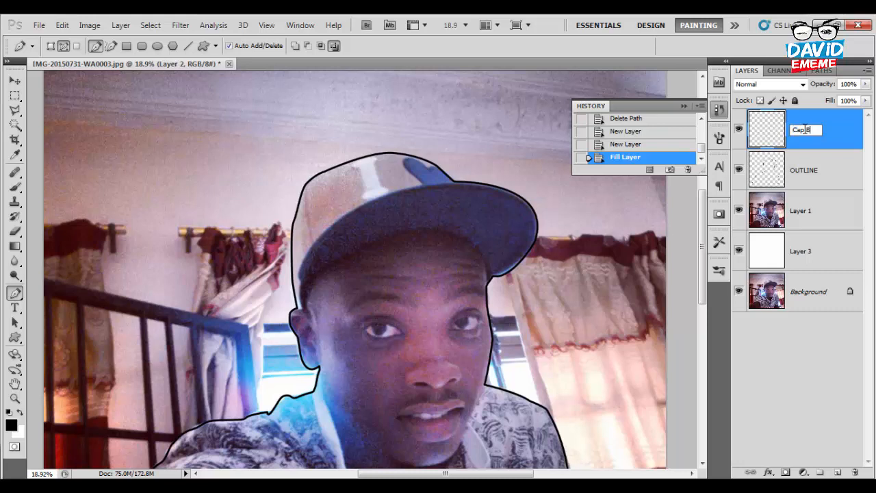
{"action": "key", "text": "Return"}
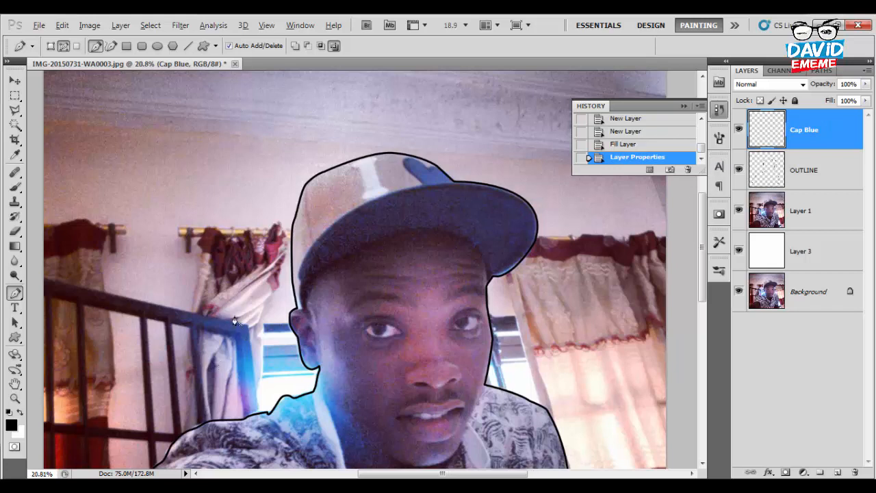
Start a new Pen path on the Cap Blue layer with two anchors between the top of the ear and the brim's near end.
{"action": "scroll", "coordinate": [263, 293], "scroll_direction": "up", "scroll_amount": 2}
{"action": "scroll", "coordinate": [363, 253], "scroll_direction": "up", "scroll_amount": 1}
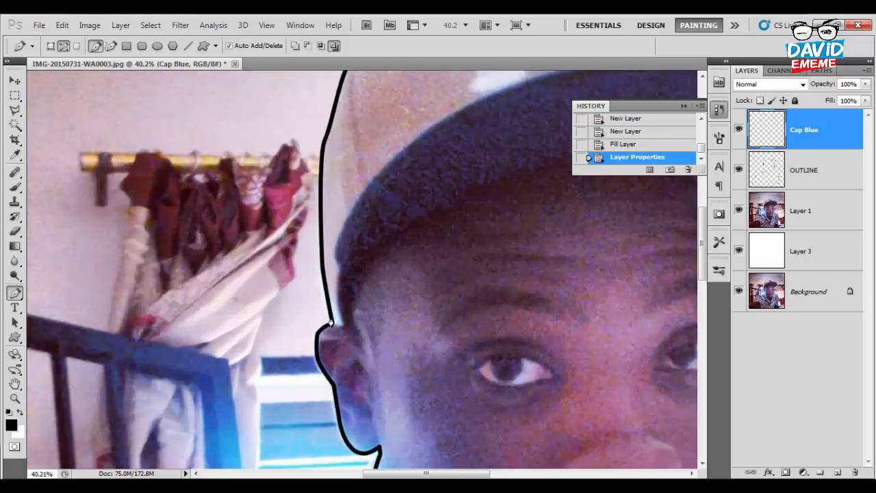
{"action": "left_click", "coordinate": [333, 265]}
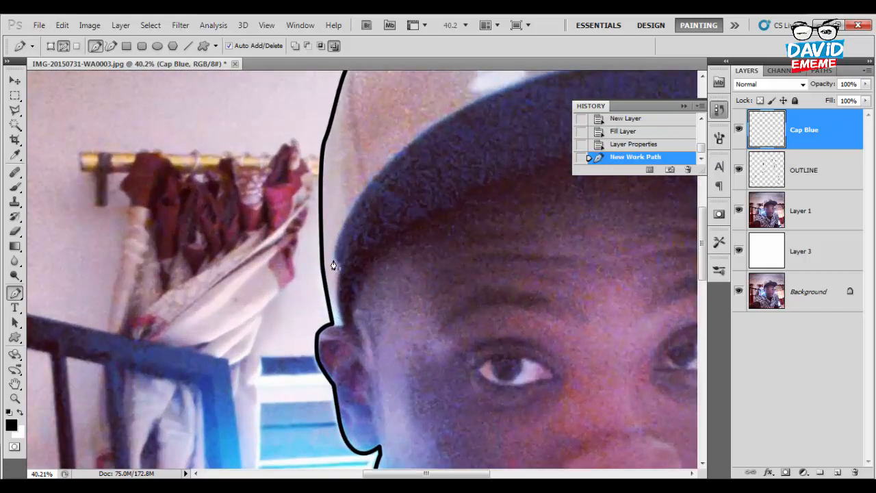
{"action": "left_click", "coordinate": [334, 320]}
{"action": "scroll", "coordinate": [336, 345], "scroll_direction": "up", "scroll_amount": 5}
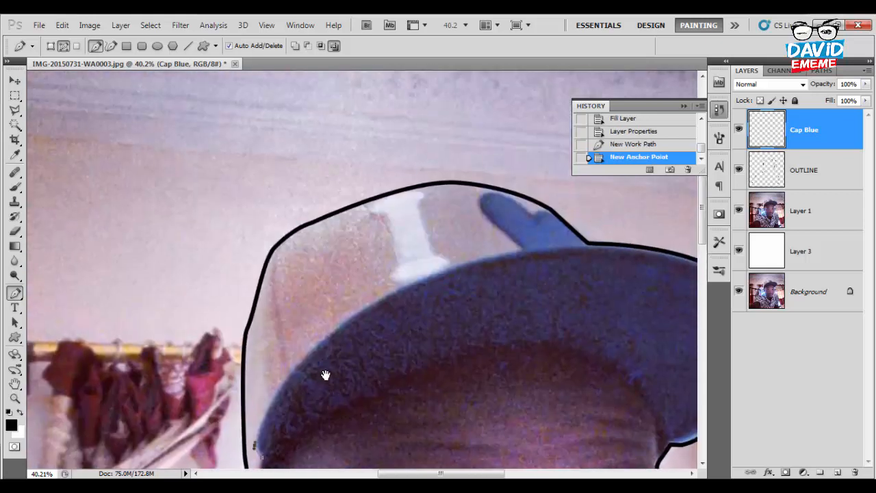
Curve the path along the brim's upper edge to just past where the crown meets it, removing each anchor's forward handle.
{"action": "left_click_drag", "start_coordinate": [472, 278], "coordinate": [648, 241]}
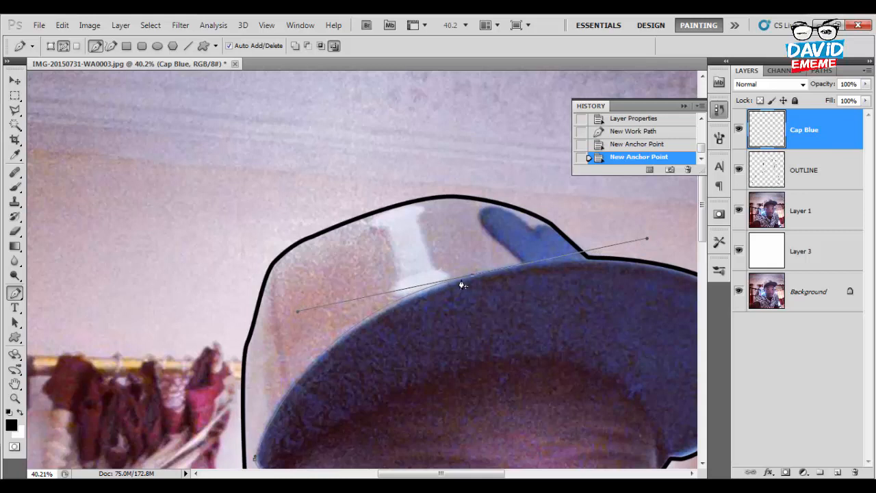
{"action": "left_click", "coordinate": [476, 281], "text": "alt"}
{"action": "scroll", "coordinate": [478, 283], "scroll_direction": "right", "scroll_amount": 3}
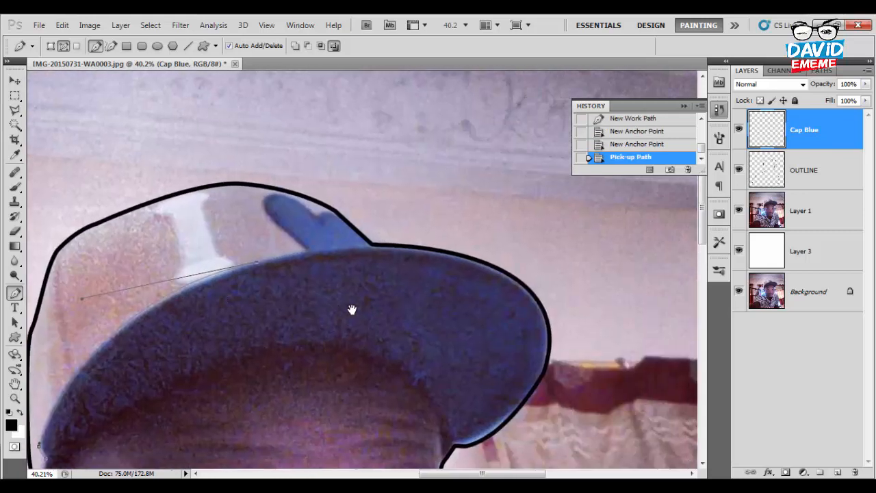
{"action": "left_click_drag", "start_coordinate": [423, 249], "coordinate": [386, 183]}
{"action": "left_click", "coordinate": [424, 249], "text": "alt"}
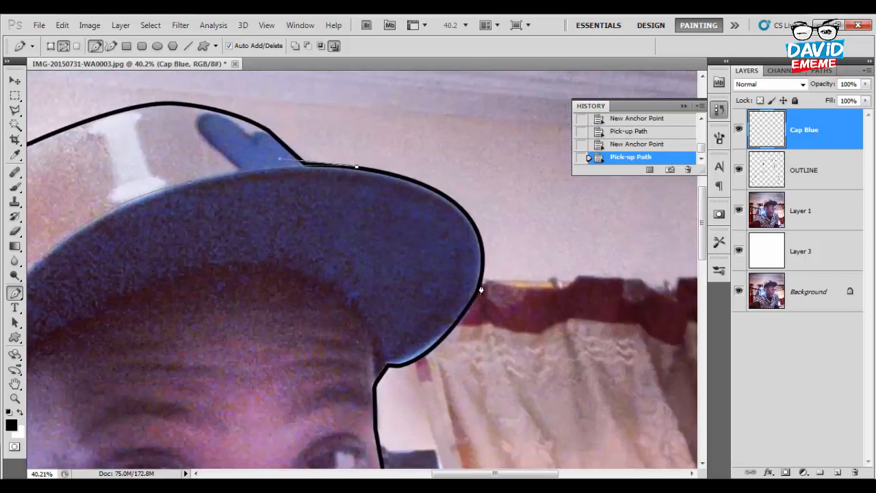
Extend the path around the brim's outer curve to its lower corner beside the forehead, removing the anchors' forward handles.
{"action": "left_click_drag", "start_coordinate": [478, 287], "coordinate": [429, 253]}
{"action": "left_click", "coordinate": [479, 288], "text": "alt"}
{"action": "left_click", "coordinate": [464, 243], "text": "alt"}
{"action": "left_click", "coordinate": [446, 246]}
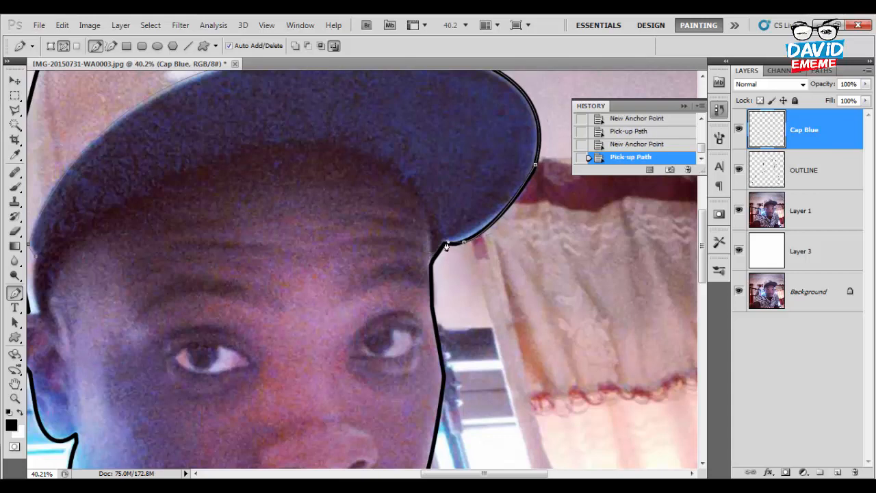
{"action": "left_click", "coordinate": [445, 241]}
Curve the path back along the brim's underside and close it at the starting anchor near the ear.
{"action": "left_click_drag", "start_coordinate": [276, 142], "coordinate": [131, 148]}
{"action": "left_click", "coordinate": [276, 144]}
{"action": "left_click_drag", "start_coordinate": [48, 256], "coordinate": [30, 352]}
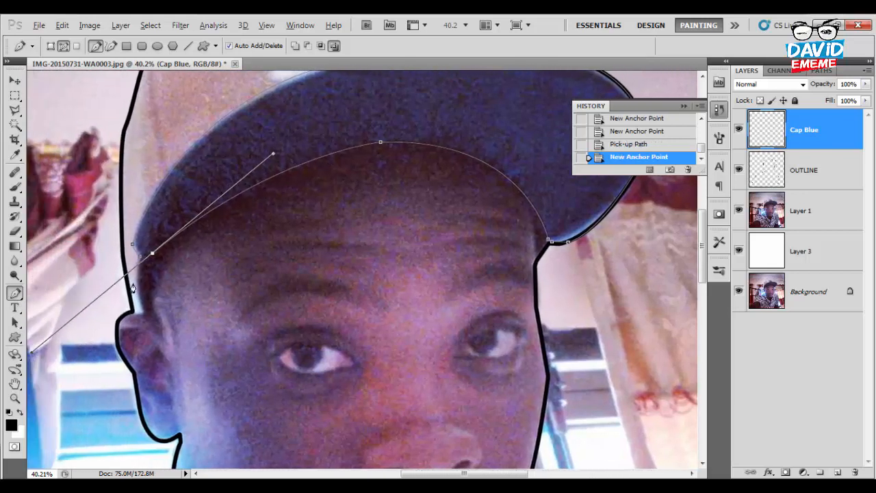
{"action": "left_click", "coordinate": [152, 253]}
{"action": "left_click", "coordinate": [143, 261]}
{"action": "left_click", "coordinate": [142, 259]}
{"action": "key", "text": "ctrl+0"}
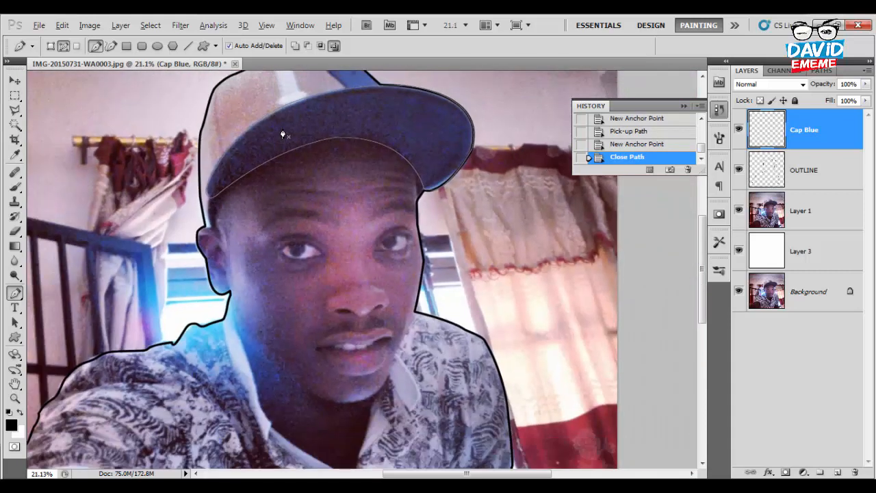
Set the foreground colour to dark blue #08248d, sampling the cap's blue as a starting point.
{"action": "left_click", "coordinate": [12, 425]}
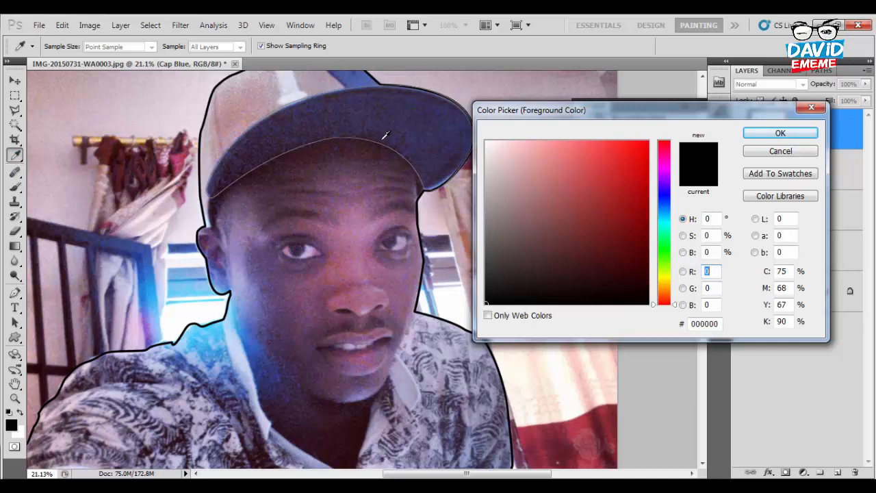
{"action": "left_click", "coordinate": [365, 74]}
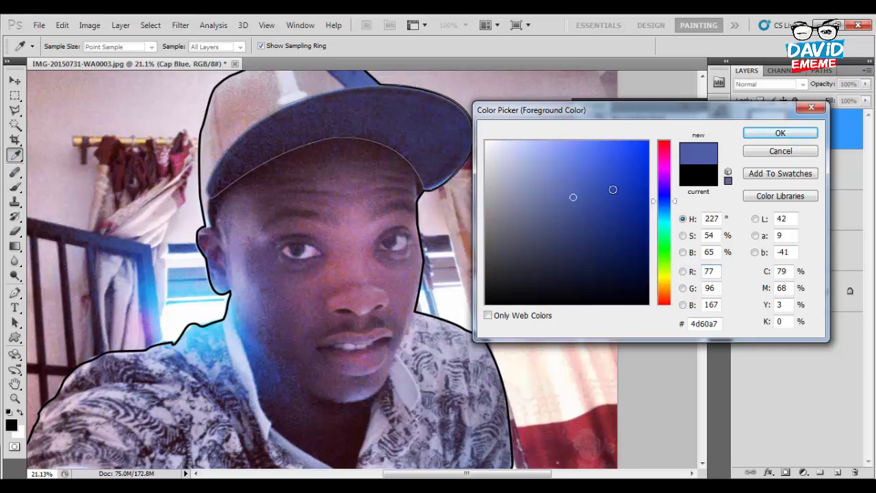
{"action": "left_click", "coordinate": [624, 216]}
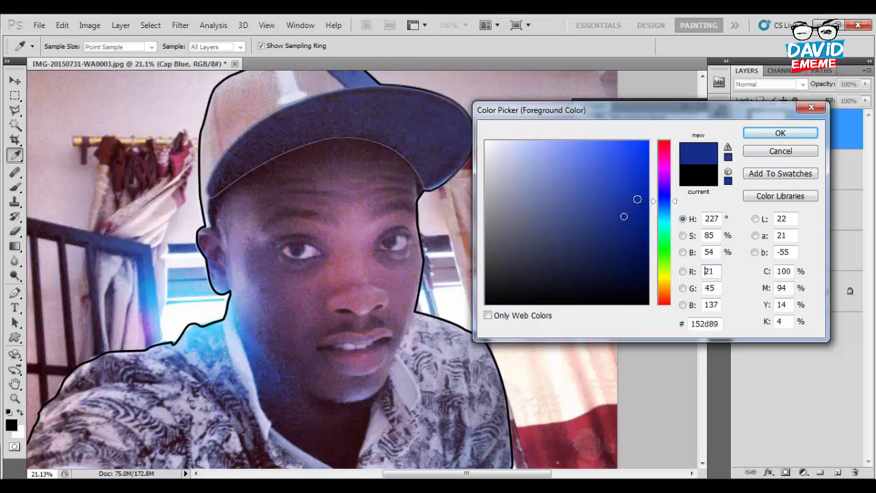
{"action": "left_click", "coordinate": [638, 198]}
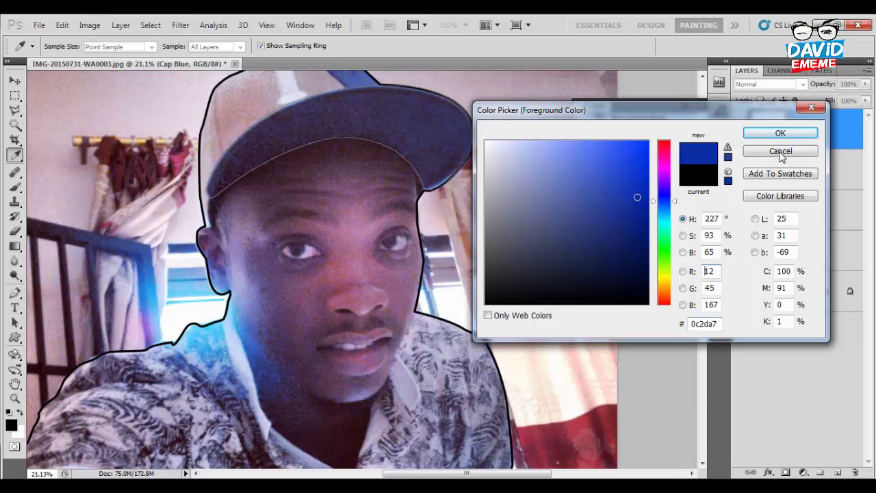
{"action": "left_click_drag", "start_coordinate": [638, 217], "coordinate": [640, 213]}
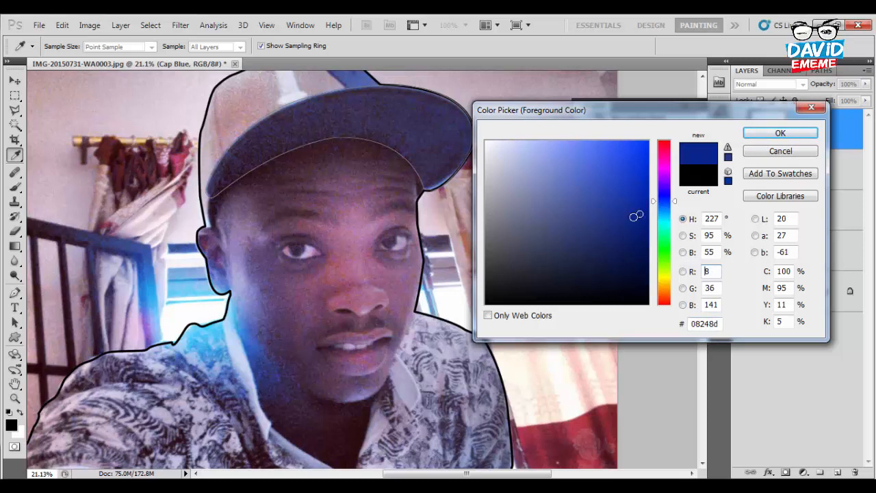
{"action": "left_click", "coordinate": [781, 133]}
Fill the brim path with the foreground colour in Normal mode at 100% opacity and delete the path.
{"action": "right_click", "coordinate": [416, 135]}
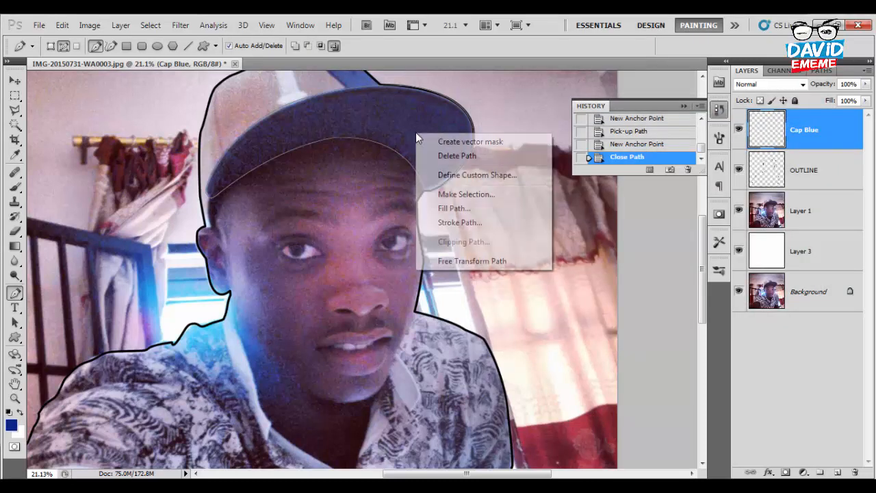
{"action": "left_click", "coordinate": [455, 208]}
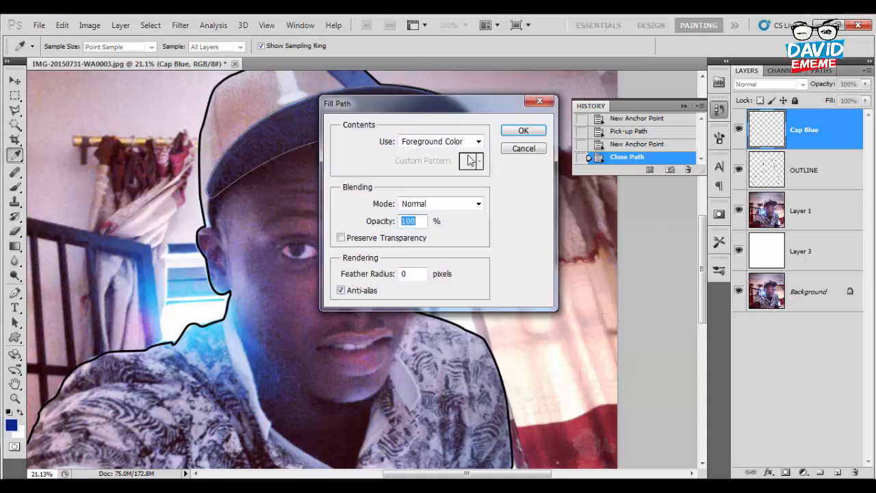
{"action": "left_click", "coordinate": [479, 142]}
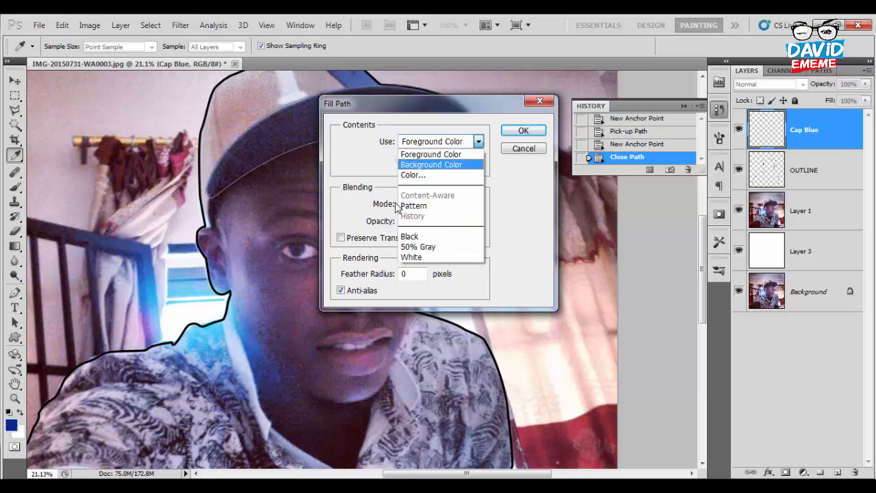
{"action": "left_click", "coordinate": [525, 131]}
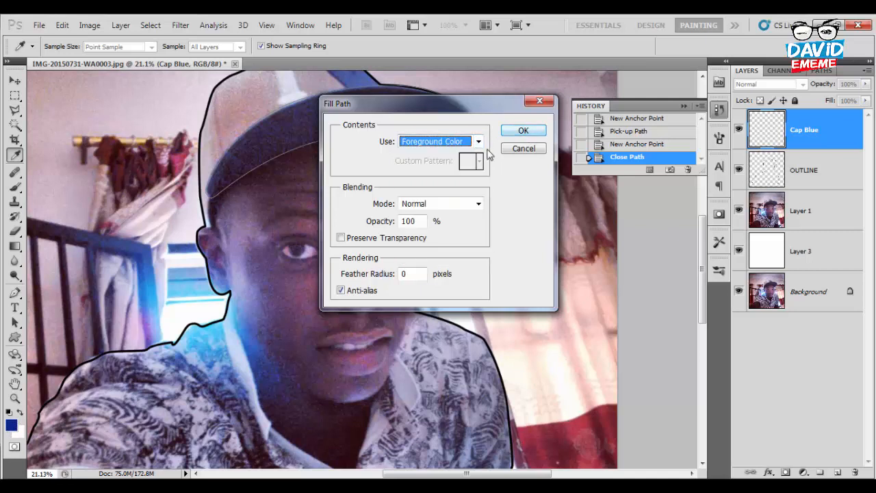
{"action": "left_click", "coordinate": [525, 132]}
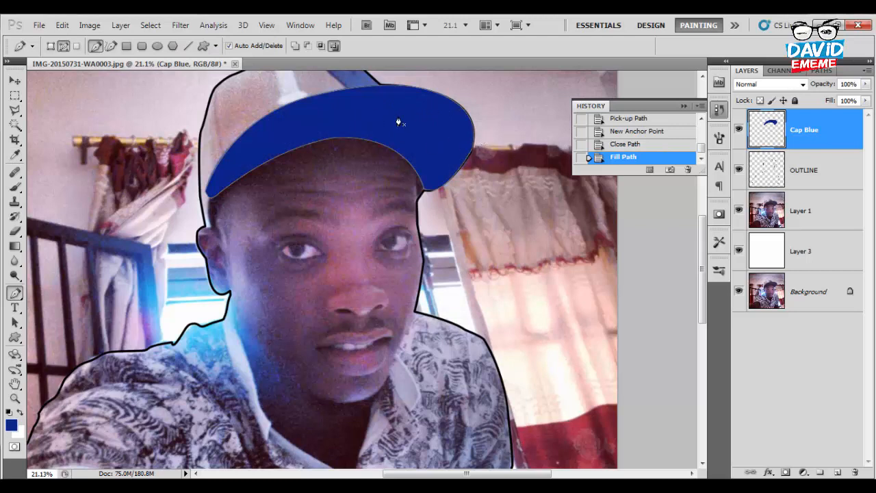
{"action": "right_click", "coordinate": [399, 123]}
{"action": "left_click", "coordinate": [431, 140]}
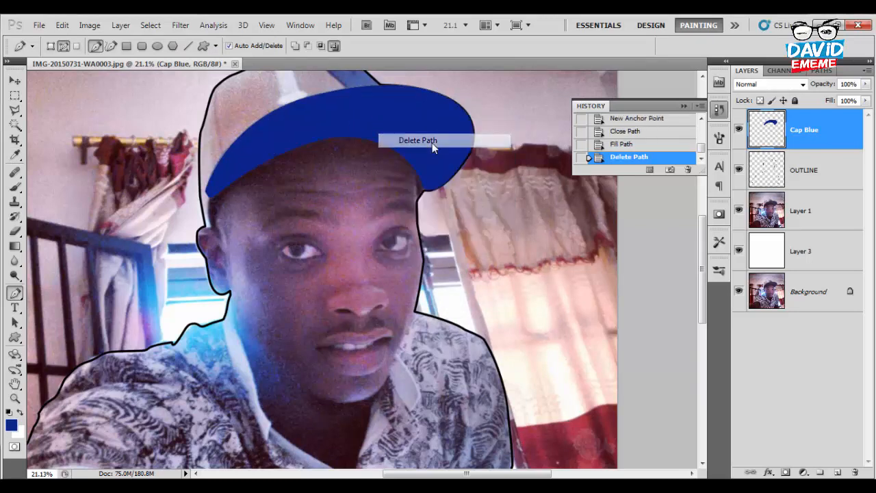
Add a new layer above Cap Blue and start a Pen path over the top of the blue emblem on the cap's crown.
{"action": "key", "text": "ctrl+0"}
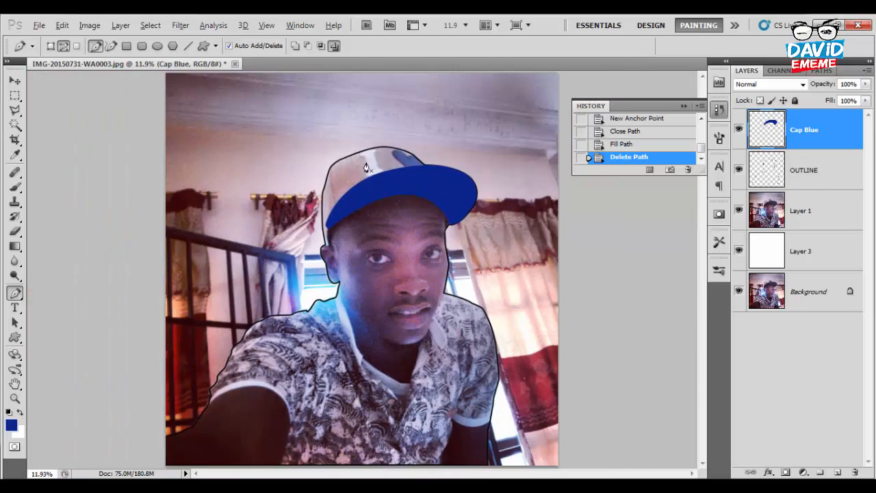
{"action": "scroll", "coordinate": [366, 168], "scroll_direction": "up", "scroll_amount": 3}
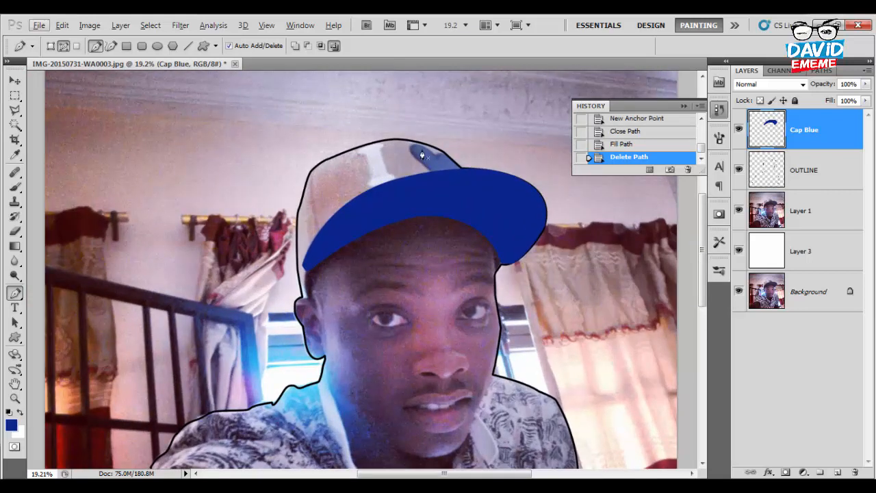
{"action": "scroll", "coordinate": [422, 156], "scroll_direction": "up", "scroll_amount": 2}
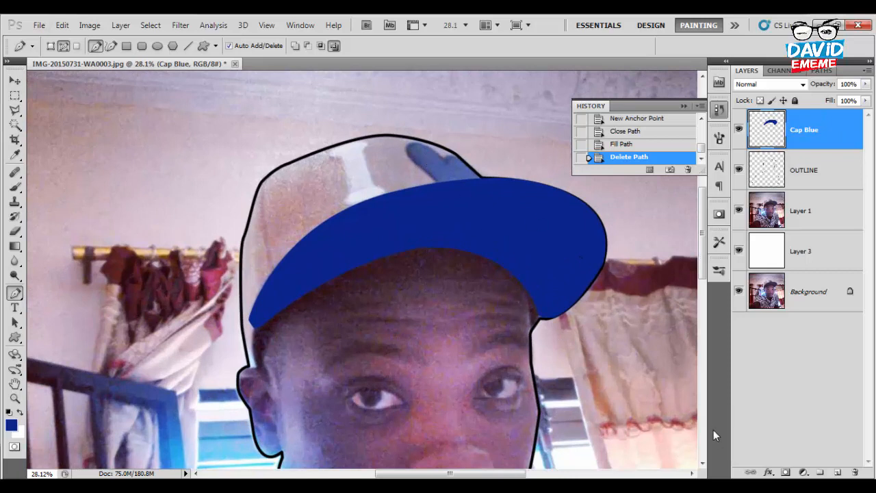
{"action": "left_click", "coordinate": [838, 472]}
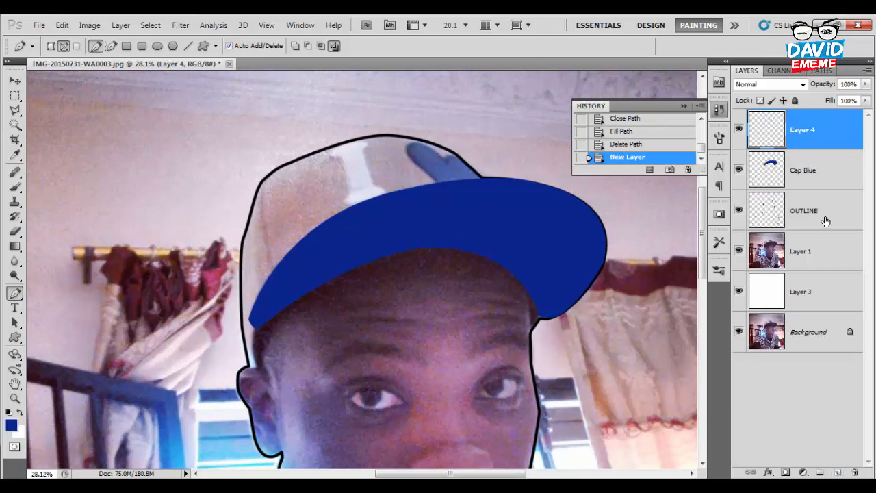
{"action": "scroll", "coordinate": [431, 145], "scroll_direction": "up", "scroll_amount": 2}
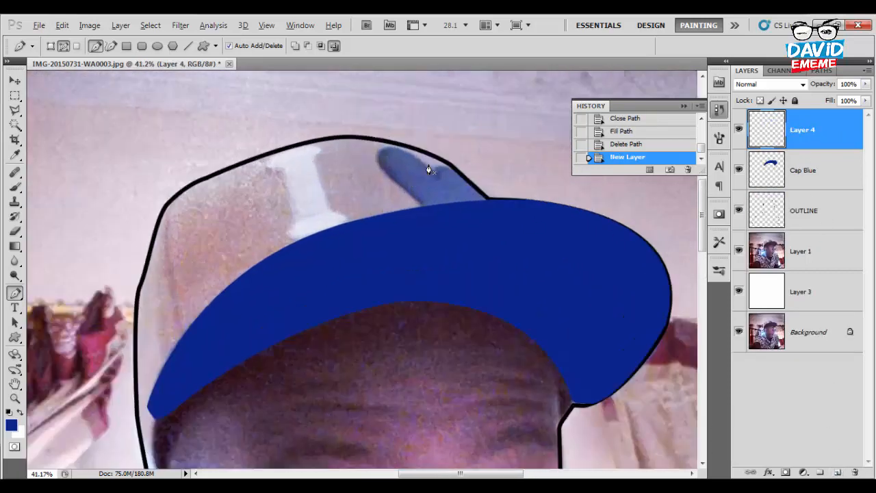
{"action": "scroll", "coordinate": [429, 170], "scroll_direction": "up", "scroll_amount": 2}
{"action": "left_click", "coordinate": [429, 170]}
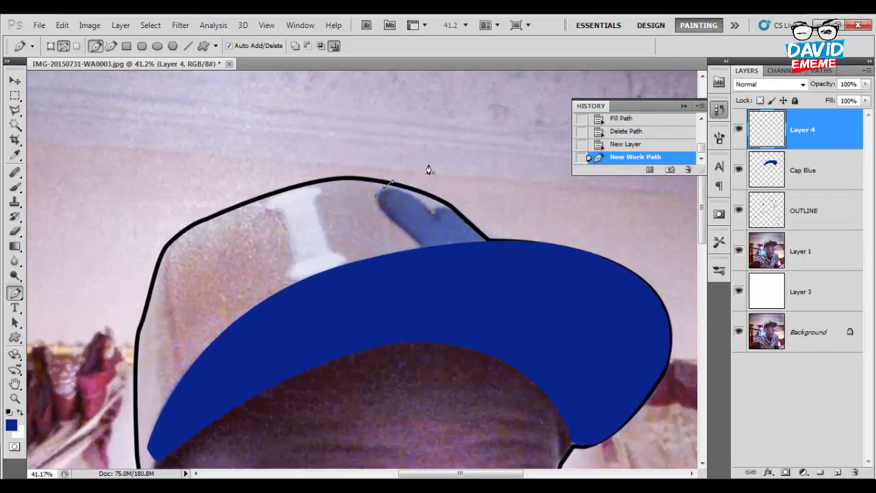
{"action": "left_click", "coordinate": [428, 170]}
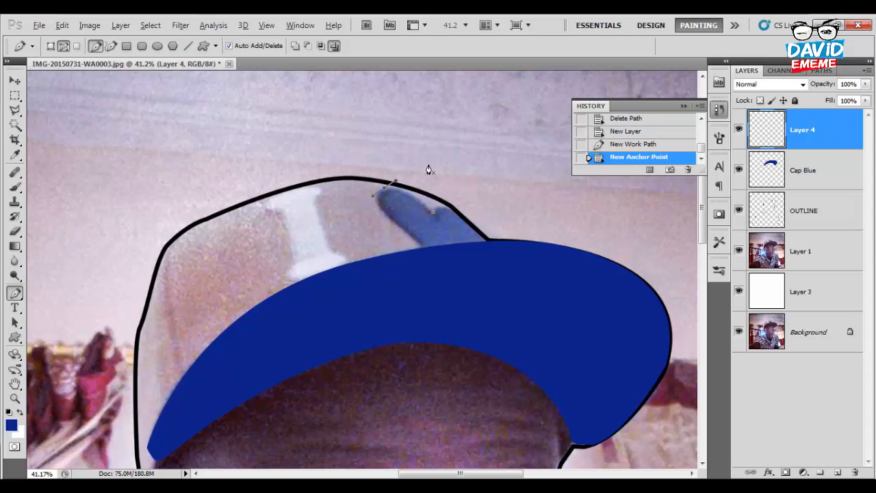
{"action": "left_click", "coordinate": [429, 170]}
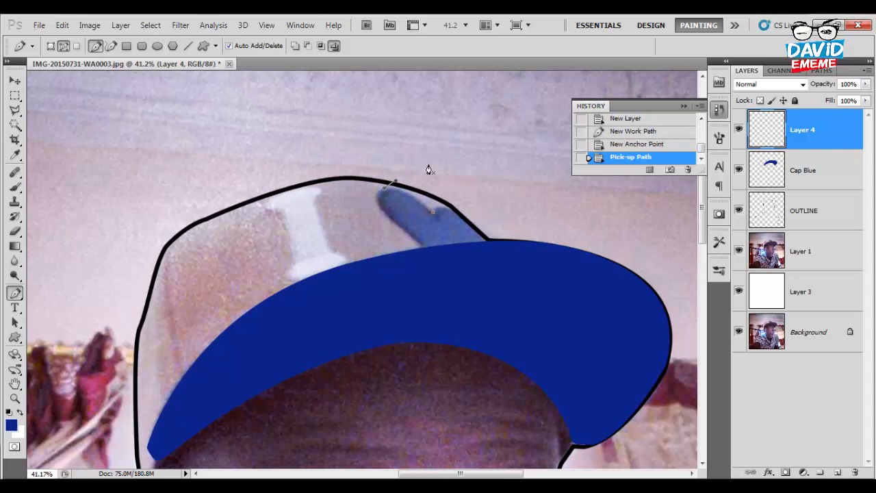
Trace the path down the emblem's inner edge, along the brim and back up the crown's outline, closing it at the start.
{"action": "left_click_drag", "start_coordinate": [397, 222], "coordinate": [432, 252]}
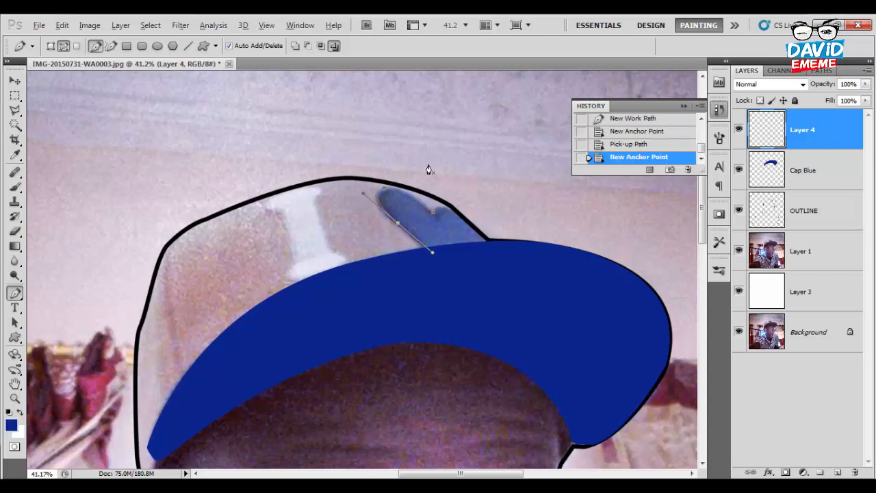
{"action": "left_click", "coordinate": [429, 169]}
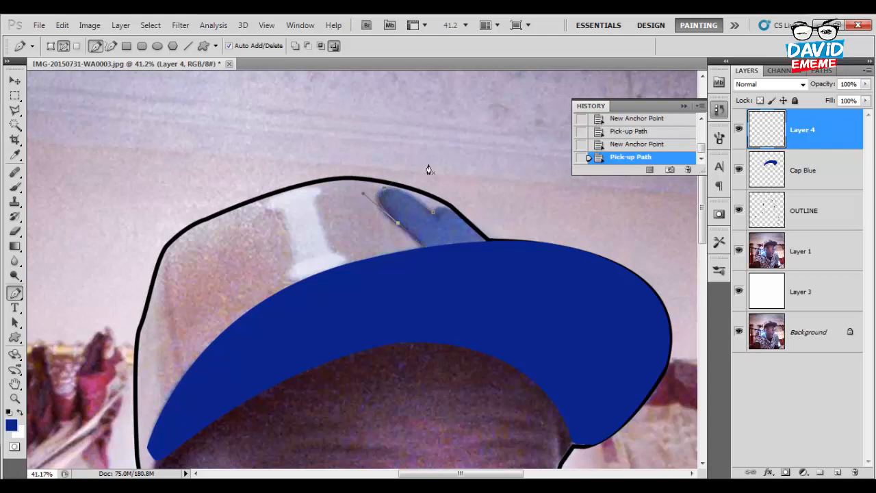
{"action": "left_click", "coordinate": [423, 245]}
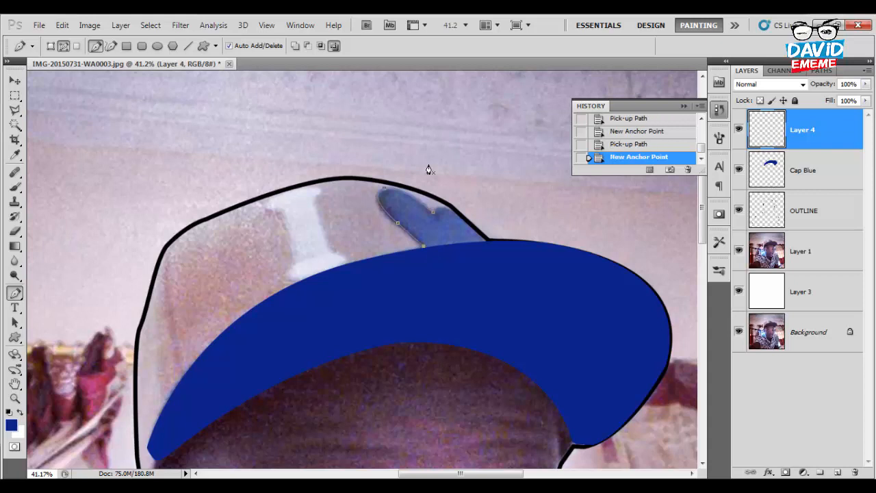
{"action": "left_click", "coordinate": [484, 240]}
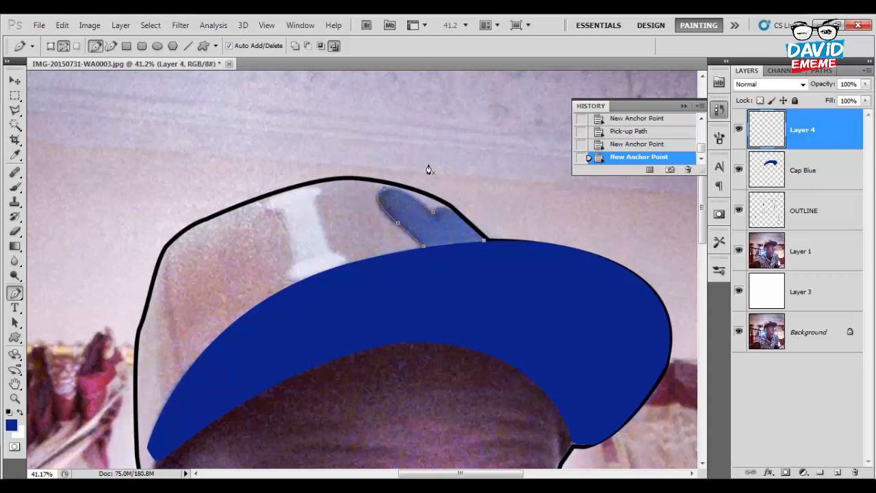
{"action": "left_click", "coordinate": [428, 170]}
{"action": "left_click", "coordinate": [429, 170]}
{"action": "left_click", "coordinate": [428, 169]}
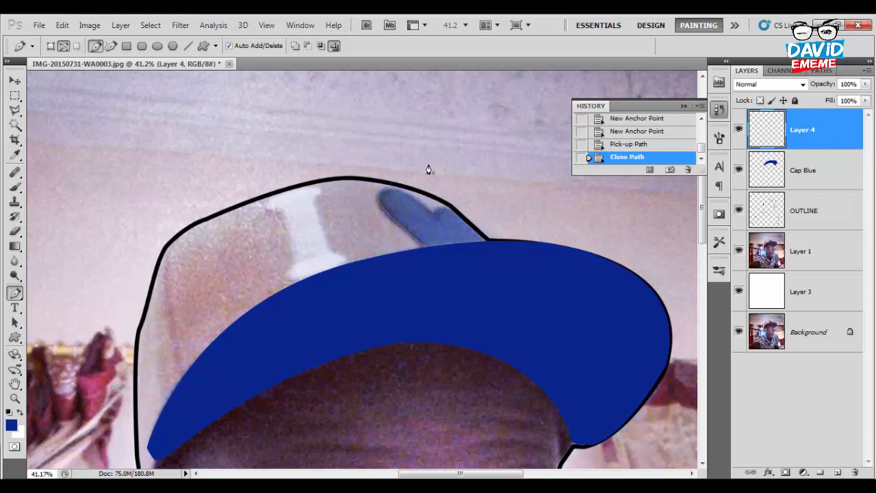
Set the foreground colour to a darker blue, #051d77, and return to the Pen tool.
{"action": "key", "text": "n"}
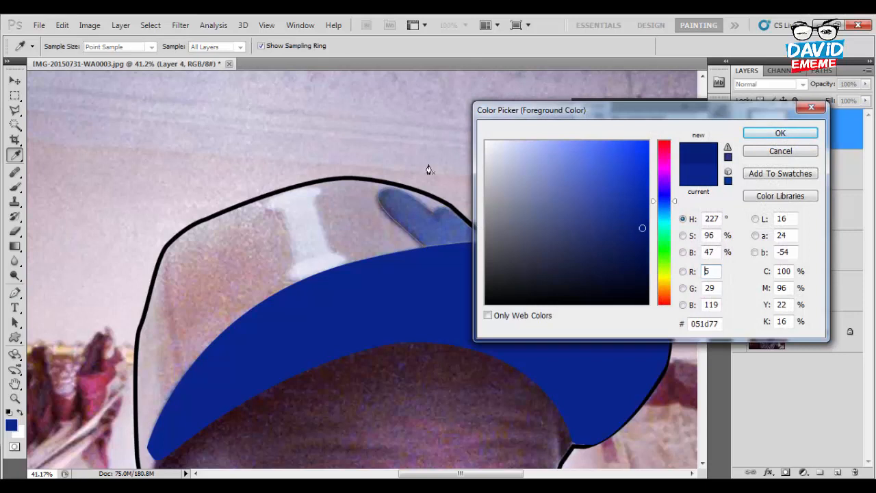
{"action": "key", "text": "Return"}
{"action": "key", "text": "p"}
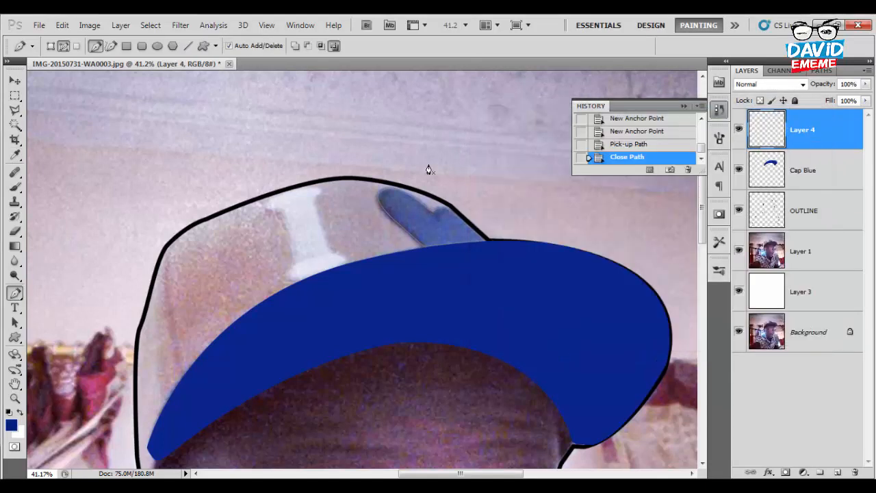
Fill the emblem path with the foreground colour on the new layer.
{"action": "right_click", "coordinate": [436, 224]}
{"action": "left_click", "coordinate": [475, 299]}
{"action": "key", "text": "Return"}
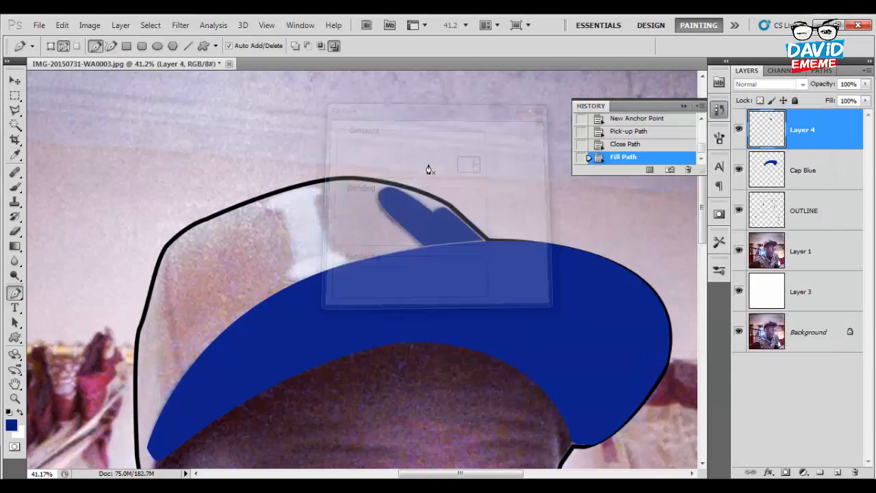
{"action": "right_click", "coordinate": [465, 234]}
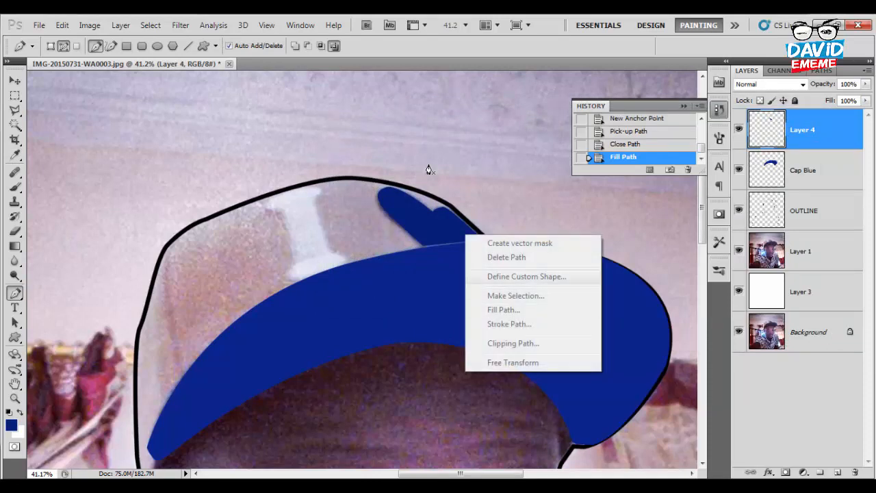
{"action": "left_click", "coordinate": [505, 257]}
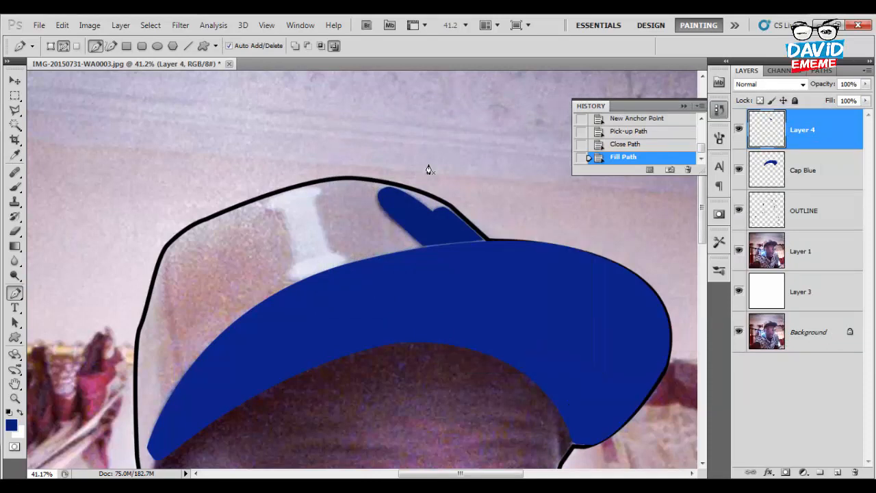
Hide the Cap Blue layer and the emblem's layer above it, exposing the cap in the photo.
{"action": "scroll", "coordinate": [429, 170], "scroll_direction": "down", "scroll_amount": 3}
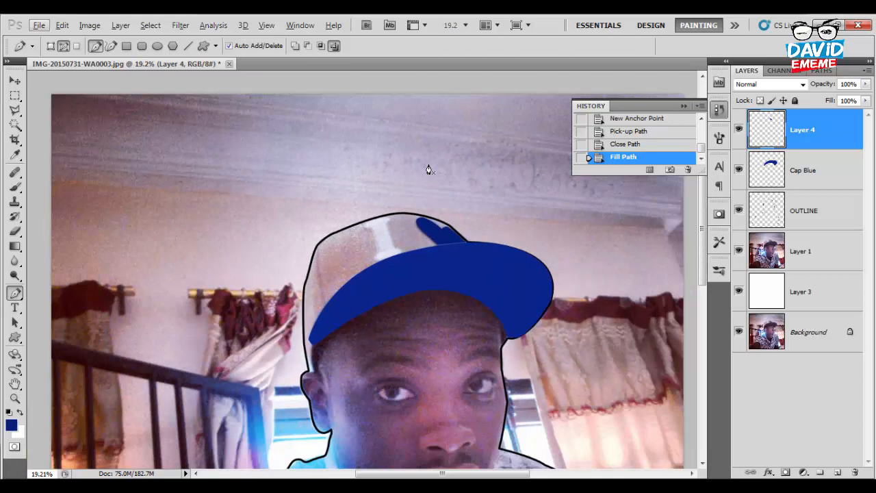
{"action": "left_click", "coordinate": [739, 169]}
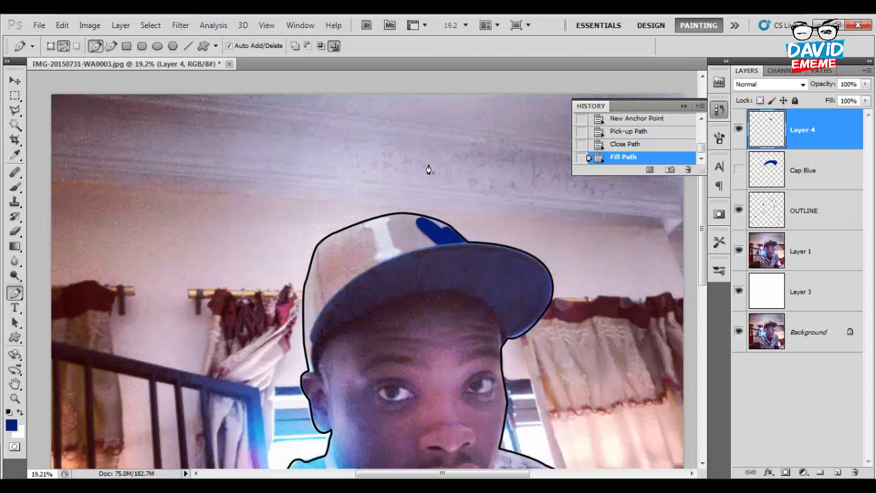
{"action": "left_click", "coordinate": [738, 130]}
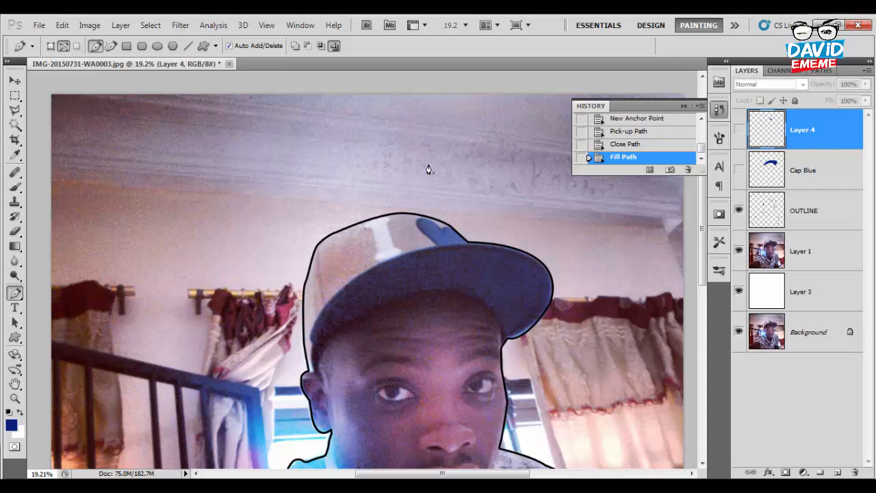
Rename the emblem's layer to LOVE.
{"action": "double_click", "coordinate": [803, 130]}
{"action": "type", "text": "LOVE"}
{"action": "key", "text": "Return"}
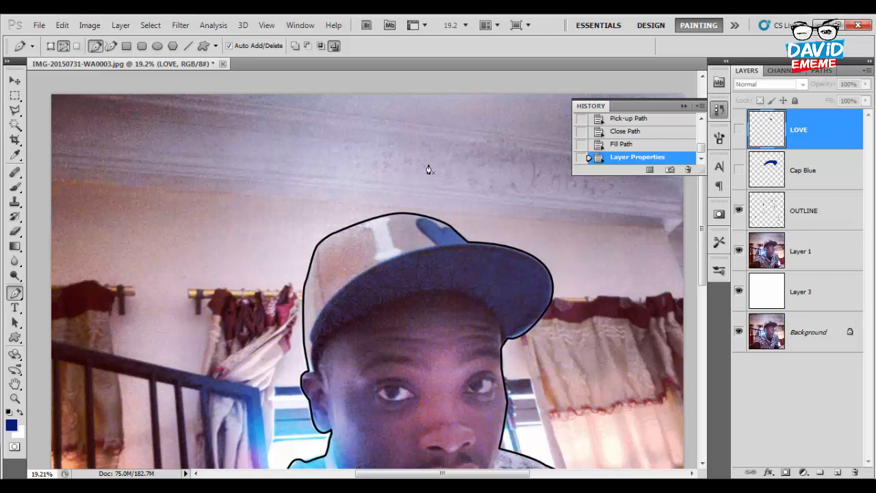
{"action": "scroll", "coordinate": [428, 170], "scroll_direction": "down", "scroll_amount": 1}
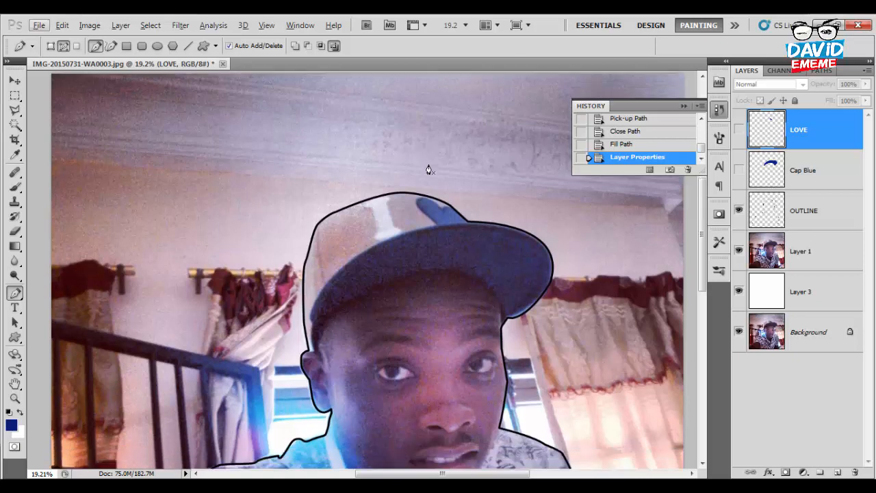
Add a new layer above LOVE and move the OUTLINE layer to the top of the stack.
{"action": "key", "text": "ctrl+shift+alt+n"}
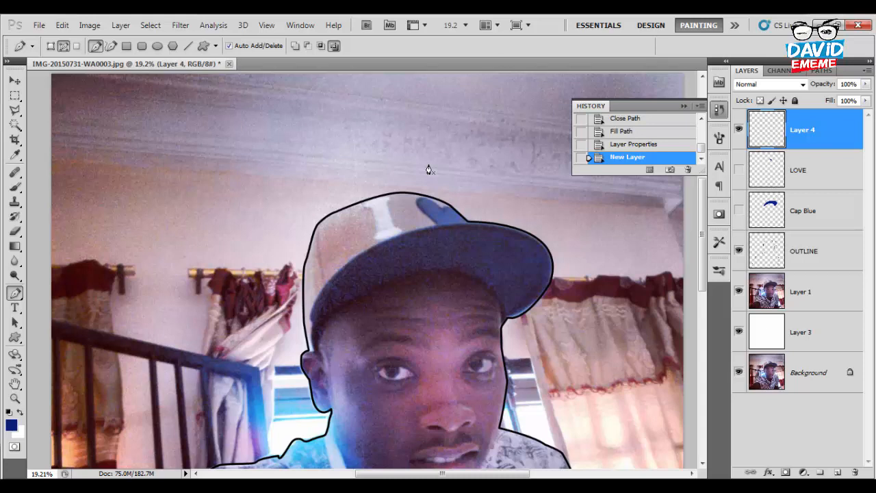
{"action": "key", "text": "alt+bracketleft"}
{"action": "key", "text": "ctrl+shift+bracketright"}
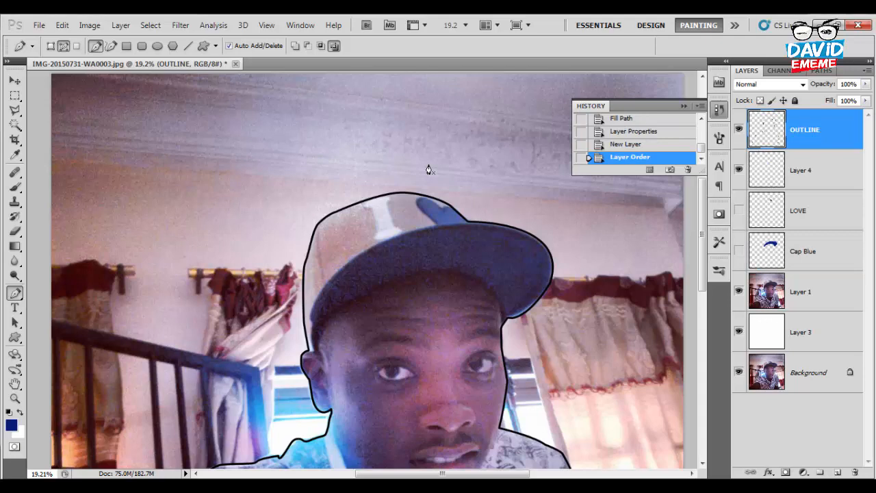
{"action": "scroll", "coordinate": [429, 170], "scroll_direction": "up", "scroll_amount": 2}
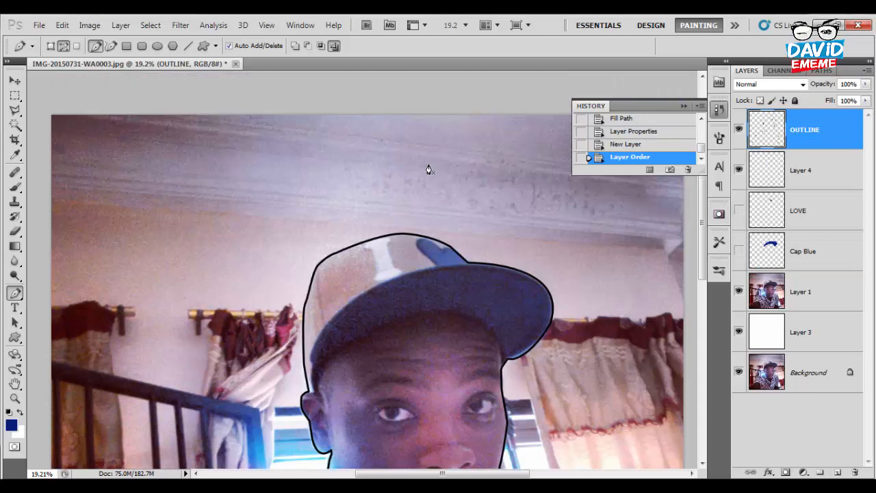
{"action": "scroll", "coordinate": [429, 170], "scroll_direction": "down", "scroll_amount": 5}
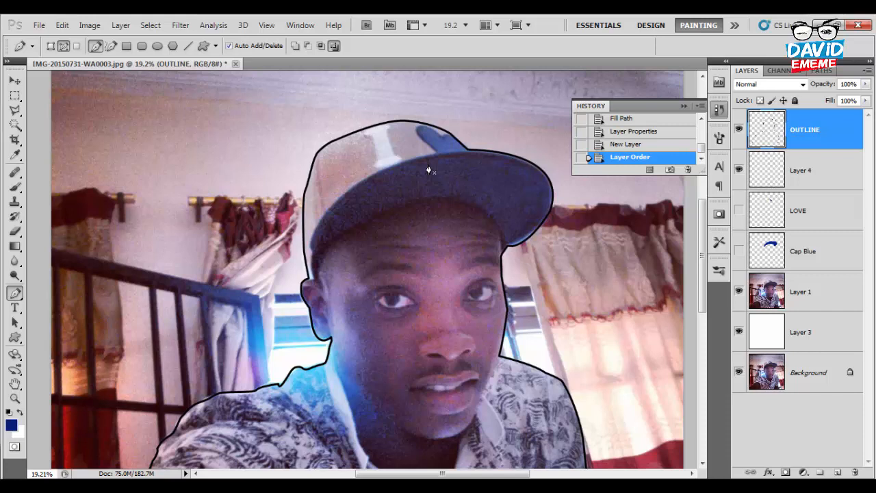
Rename the new empty layer to CAP white.
{"action": "key", "text": "alt+bracketleft"}
{"action": "double_click", "coordinate": [804, 170]}
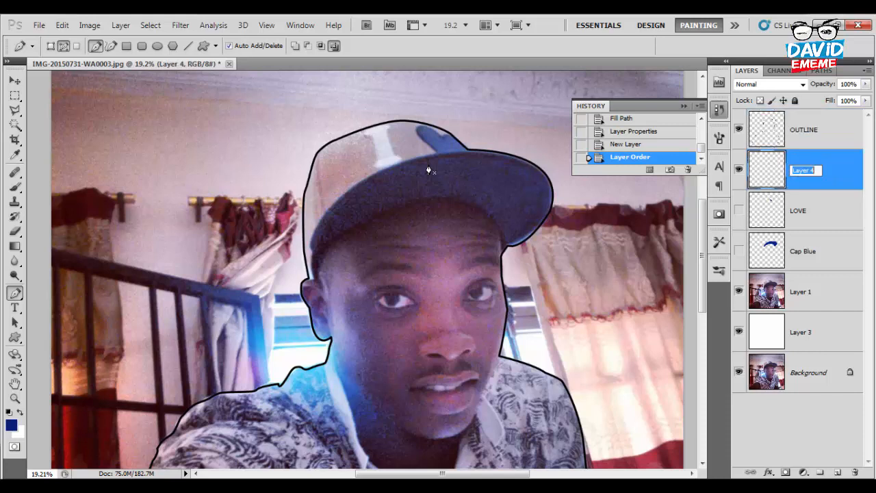
{"action": "type", "text": "CAP white"}
{"action": "key", "text": "Return"}
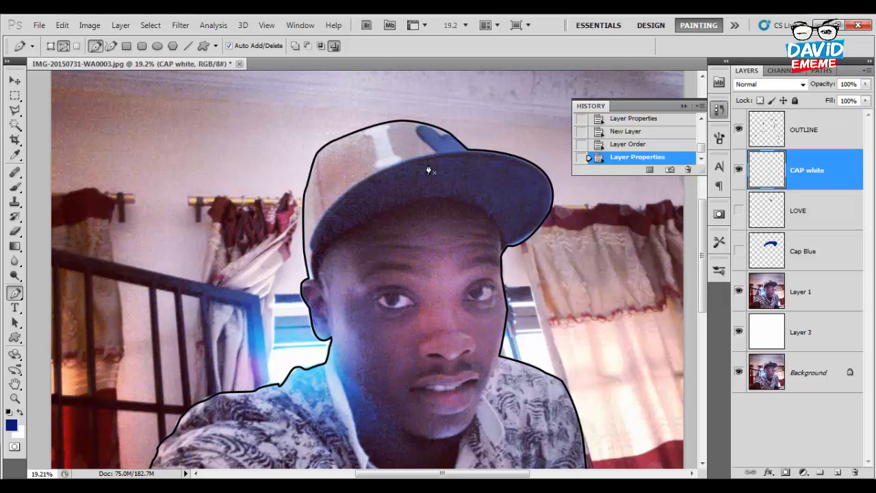
Start a path where the cap meets the ear and trace it up the crown's back edge along the outline.
{"action": "scroll", "coordinate": [429, 170], "scroll_direction": "up", "scroll_amount": 6}
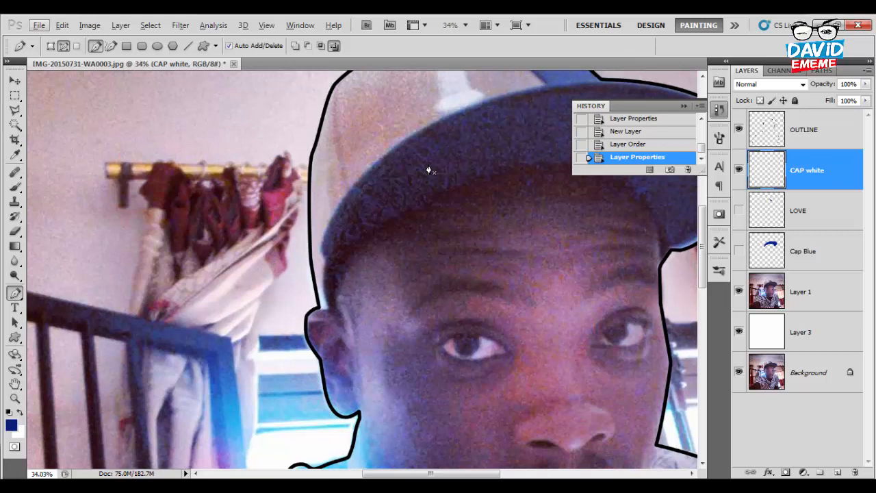
{"action": "left_click", "coordinate": [428, 170]}
{"action": "left_click", "coordinate": [428, 170]}
{"action": "left_click_drag", "start_coordinate": [309, 182], "coordinate": [320, 135]}
{"action": "left_click", "coordinate": [309, 182], "text": "alt"}
{"action": "left_click", "coordinate": [316, 142], "text": "alt"}
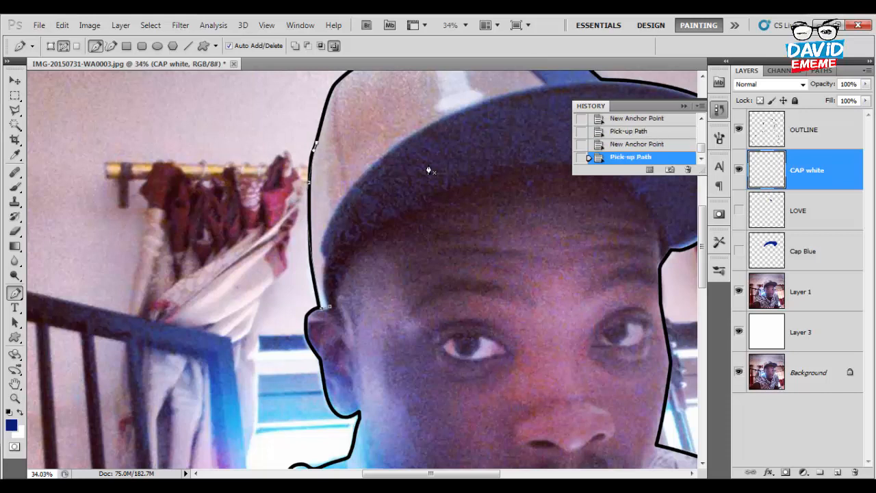
Continue the path over the top of the crown and down its front edge to where the brim begins.
{"action": "left_click_drag", "start_coordinate": [335, 83], "coordinate": [284, 301]}
{"action": "left_click_drag", "start_coordinate": [322, 268], "coordinate": [348, 258]}
{"action": "left_click", "coordinate": [322, 267], "text": "alt"}
{"action": "left_click_drag", "start_coordinate": [421, 240], "coordinate": [444, 240]}
{"action": "left_click", "coordinate": [421, 239], "text": "alt"}
{"action": "left_click_drag", "start_coordinate": [502, 253], "coordinate": [536, 282]}
{"action": "left_click", "coordinate": [501, 254], "text": "alt"}
{"action": "left_click", "coordinate": [530, 276], "text": "alt"}
{"action": "left_click", "coordinate": [544, 290]}
{"action": "left_click", "coordinate": [553, 291]}
{"action": "left_click", "coordinate": [558, 296]}
Run the path back loosely through the brim area to the ear and close it at its starting point.
{"action": "left_click_drag", "start_coordinate": [547, 325], "coordinate": [490, 337]}
{"action": "left_click_drag", "start_coordinate": [461, 356], "coordinate": [420, 370]}
{"action": "mouse_move", "coordinate": [371, 381]}
{"action": "left_mouse_down"}
{"action": "mouse_move", "coordinate": [310, 430]}
{"action": "mouse_move", "coordinate": [424, 304]}
{"action": "mouse_move", "coordinate": [382, 361]}
{"action": "left_mouse_up"}
{"action": "left_click_drag", "start_coordinate": [386, 392], "coordinate": [388, 407]}
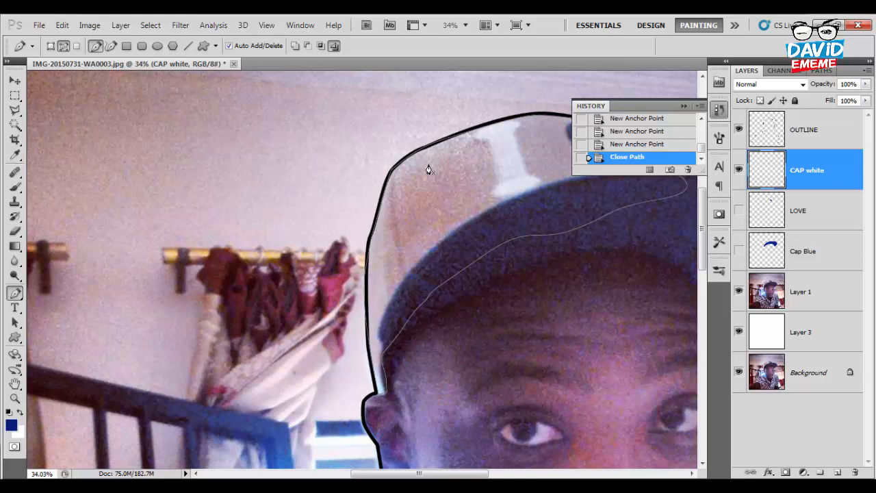
{"action": "left_click_drag", "start_coordinate": [428, 170], "coordinate": [258, 184]}
{"action": "left_click", "coordinate": [206, 282]}
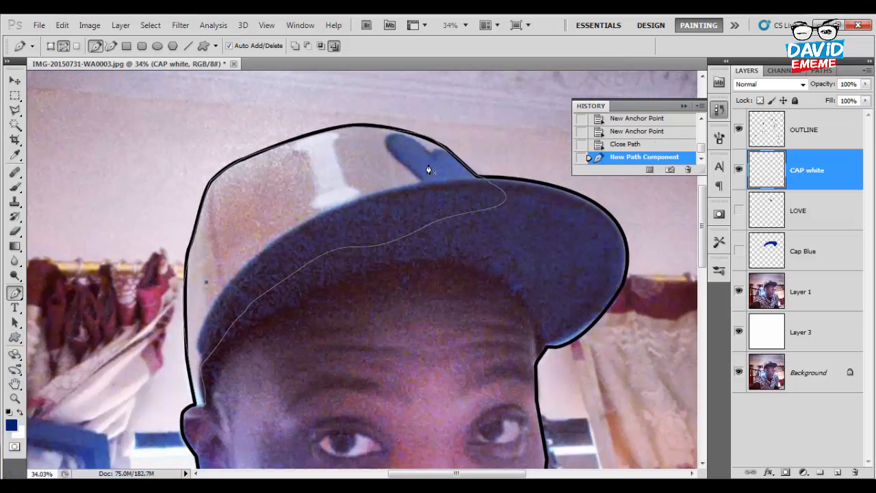
{"action": "left_click", "coordinate": [11, 424]}
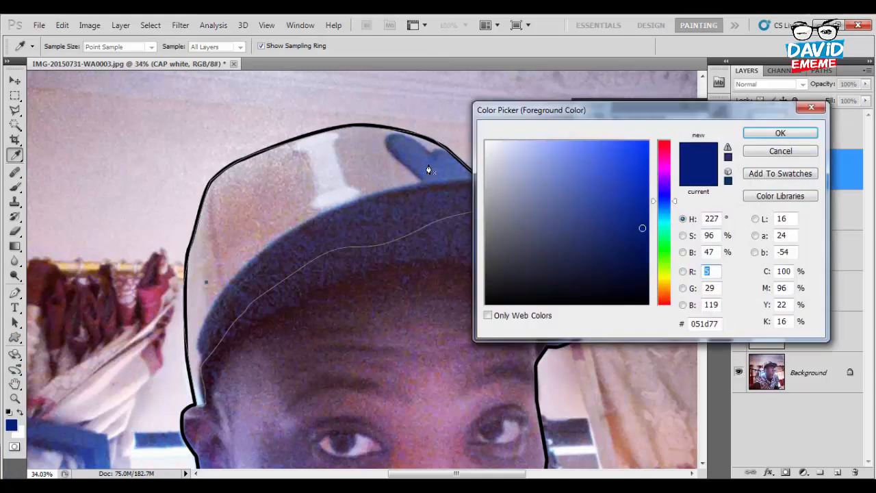
{"action": "left_click", "coordinate": [811, 108]}
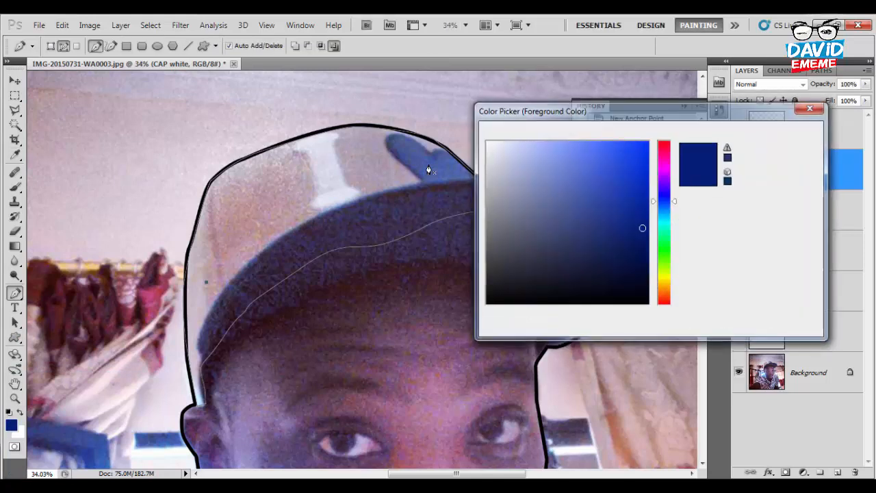
{"action": "left_click", "coordinate": [688, 170]}
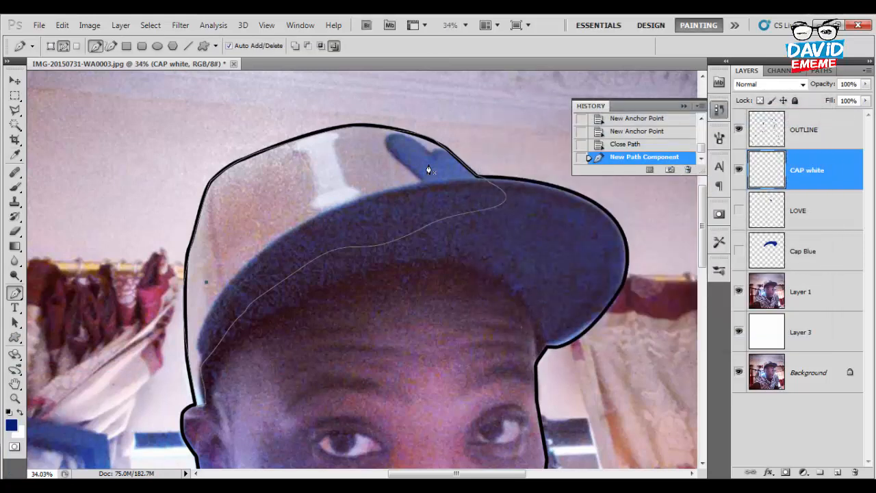
{"action": "key", "text": "Return"}
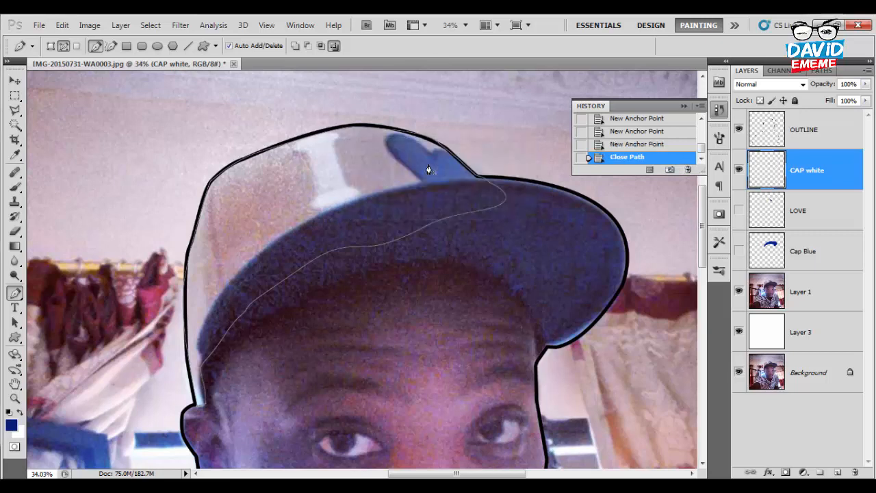
Set the foreground colour to a light grey, #ddd9dd, for the crown.
{"action": "key", "text": "n"}
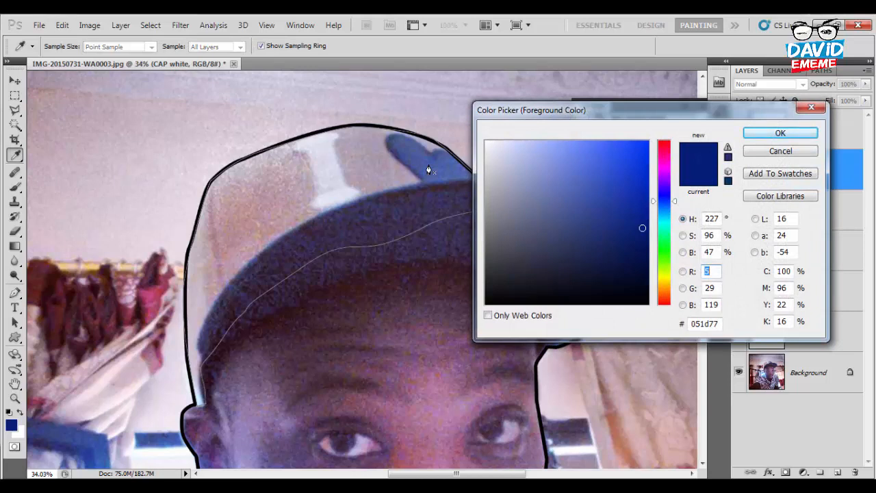
{"action": "left_click", "coordinate": [429, 170]}
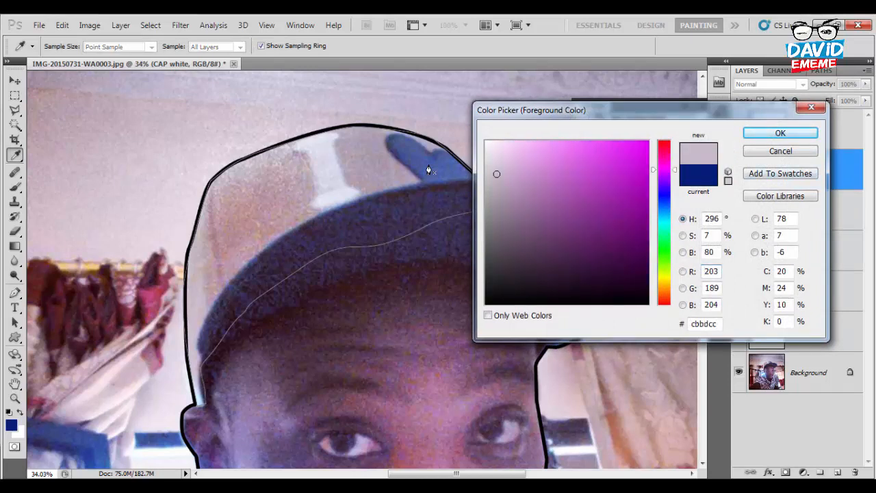
{"action": "left_click", "coordinate": [429, 170]}
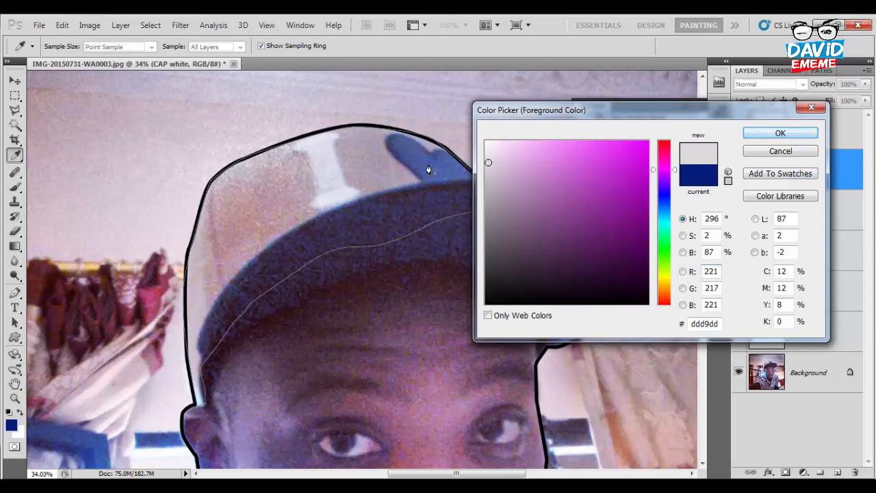
{"action": "key", "text": "Return"}
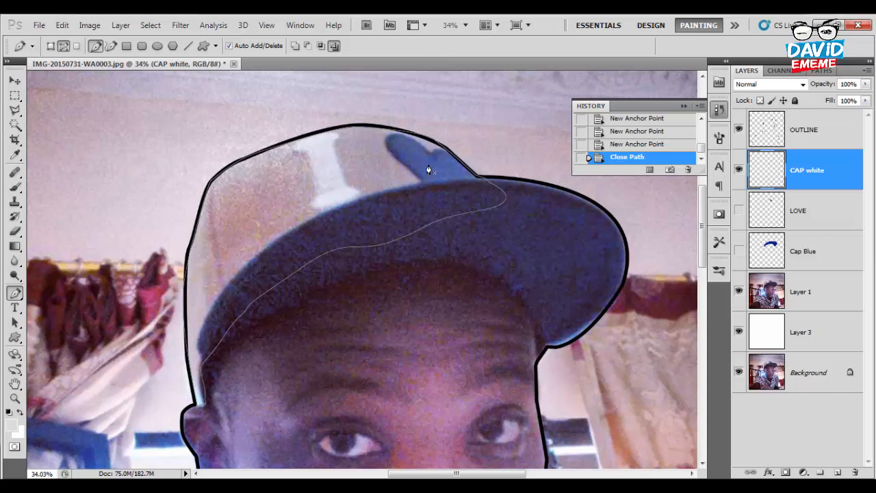
Fill the crown path with the foreground colour on the CAP white layer and delete the path.
{"action": "right_click", "coordinate": [357, 213]}
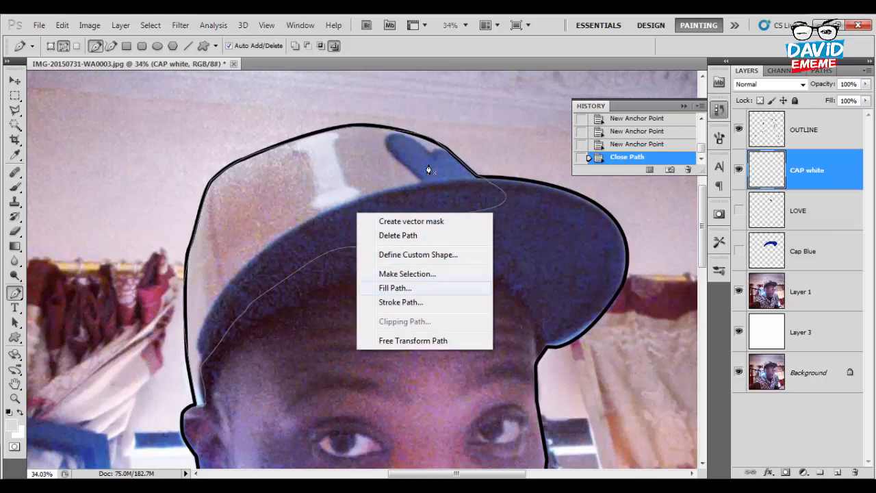
{"action": "left_click", "coordinate": [395, 288]}
{"action": "left_click", "coordinate": [525, 131]}
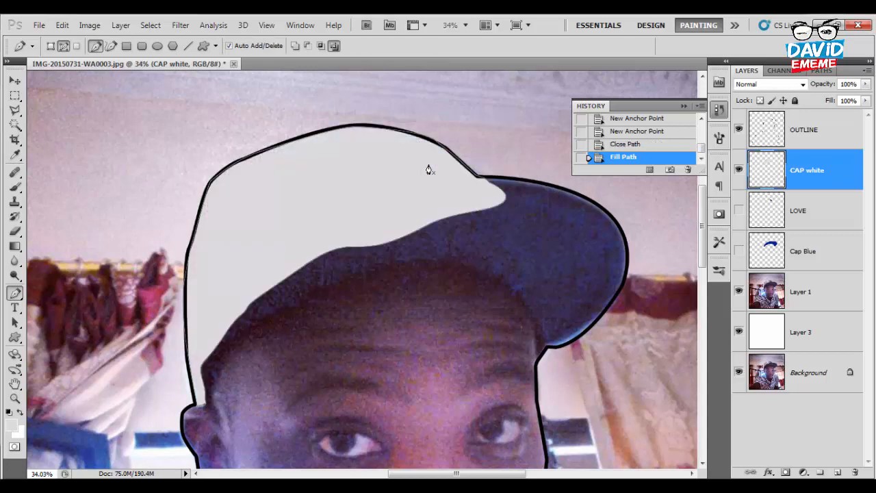
{"action": "right_click", "coordinate": [429, 170]}
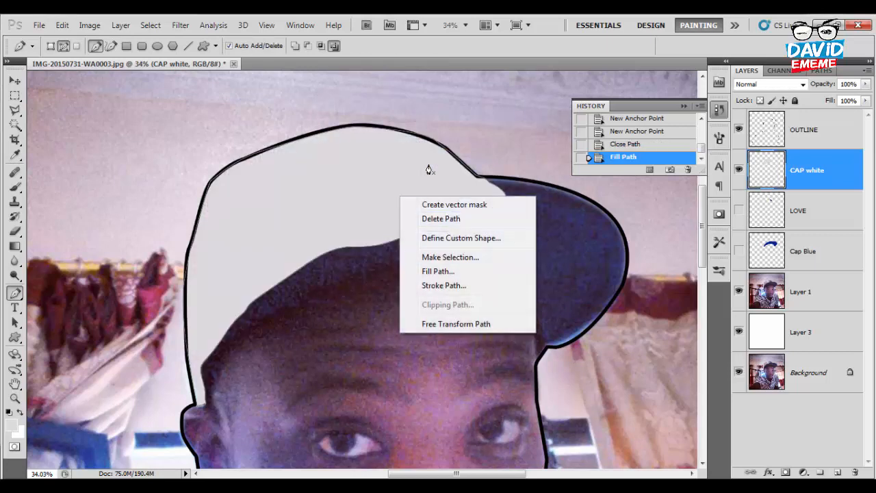
{"action": "key", "text": "Return"}
Move the CAP white layer directly below Cap Blue and show the Cap Blue and LOVE layers again.
{"action": "key", "text": "ctrl+bracketleft"}
{"action": "key", "text": "ctrl+bracketleft"}
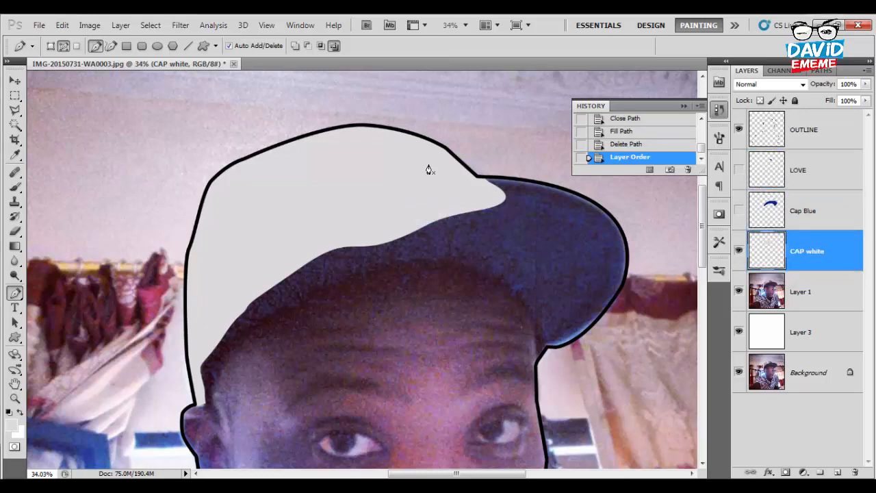
{"action": "left_click", "coordinate": [739, 211]}
{"action": "left_click", "coordinate": [739, 170]}
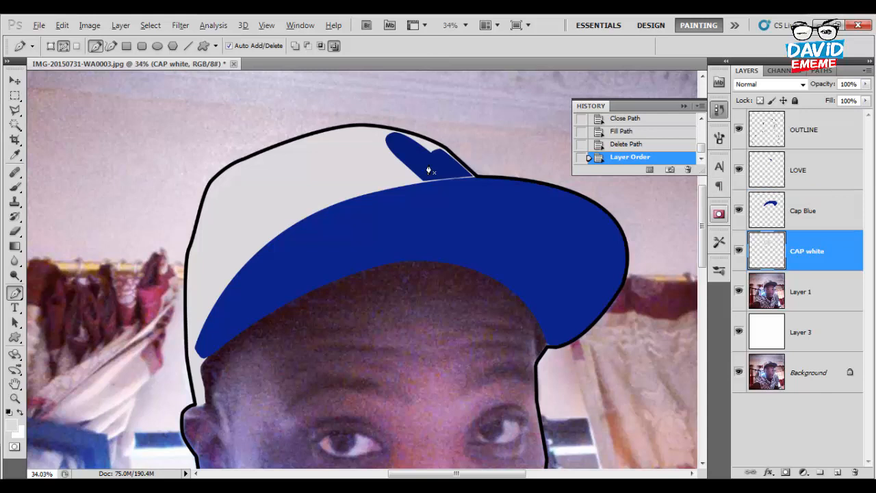
{"action": "scroll", "coordinate": [428, 171], "scroll_direction": "down", "scroll_amount": 5}
{"action": "scroll", "coordinate": [429, 170], "scroll_direction": "up", "scroll_amount": 3}
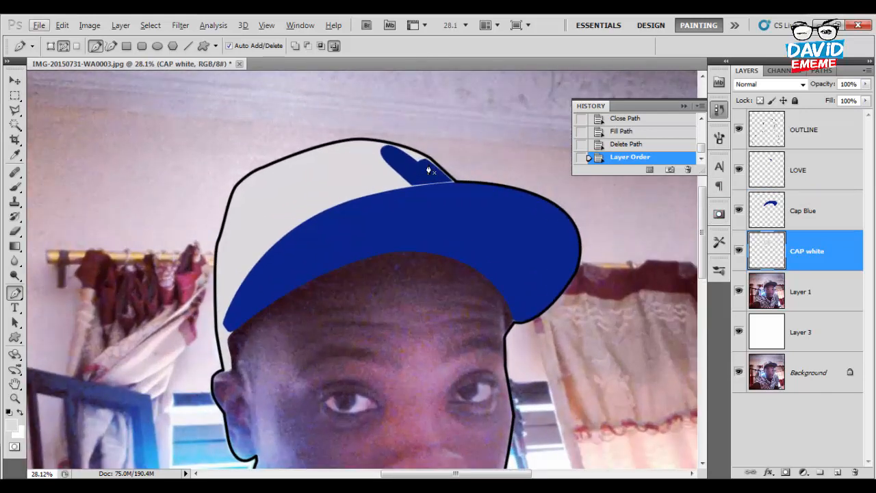
Group the LOVE, Cap Blue and CAP white layers and name the group Cap.
{"action": "key", "text": "alt+shift+bracketright"}
{"action": "key", "text": "alt+shift+bracketright"}
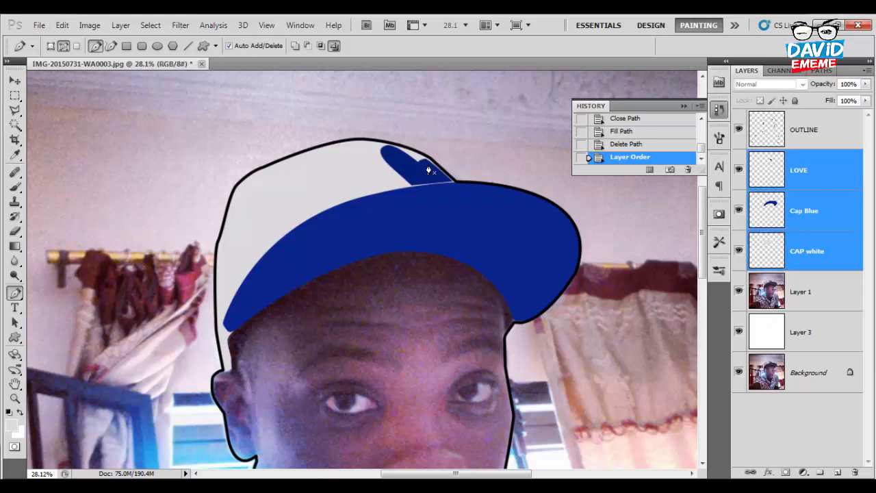
{"action": "key", "text": "alt+shift+bracketleft"}
{"action": "key", "text": "alt+shift+bracketleft"}
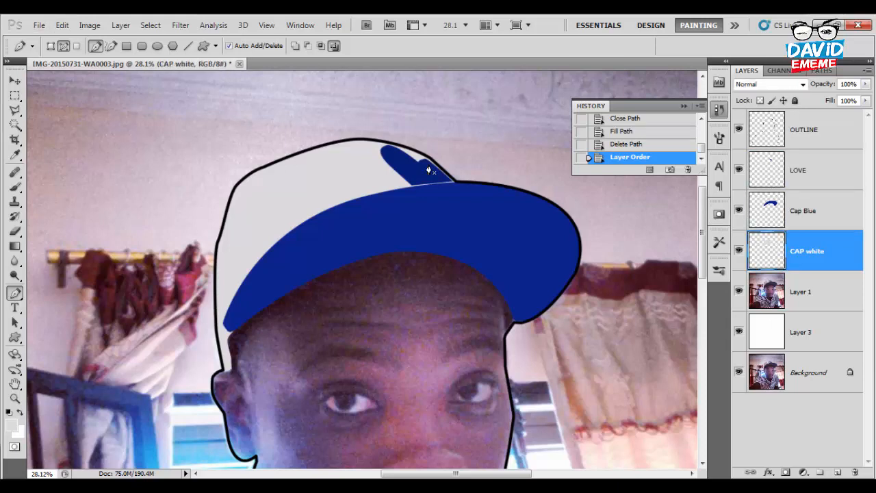
{"action": "key", "text": "alt+shift+bracketright"}
{"action": "key", "text": "alt+shift+bracketright"}
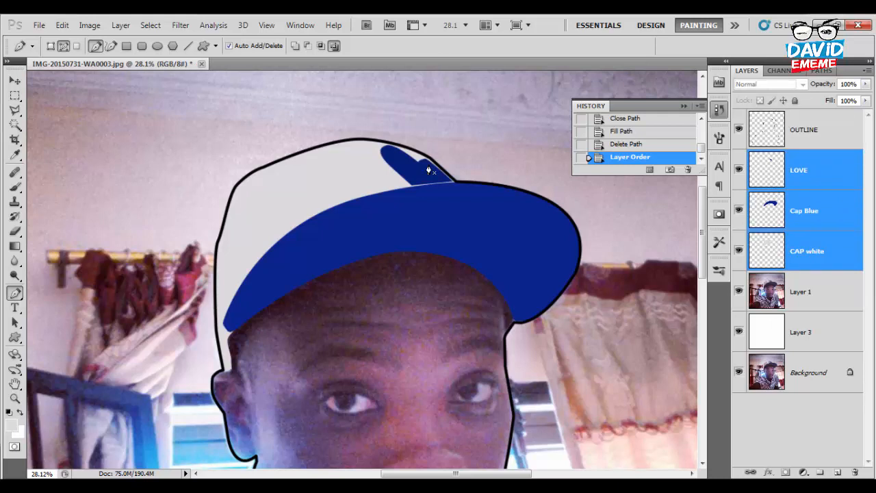
{"action": "key", "text": "ctrl+g"}
{"action": "double_click", "coordinate": [792, 157]}
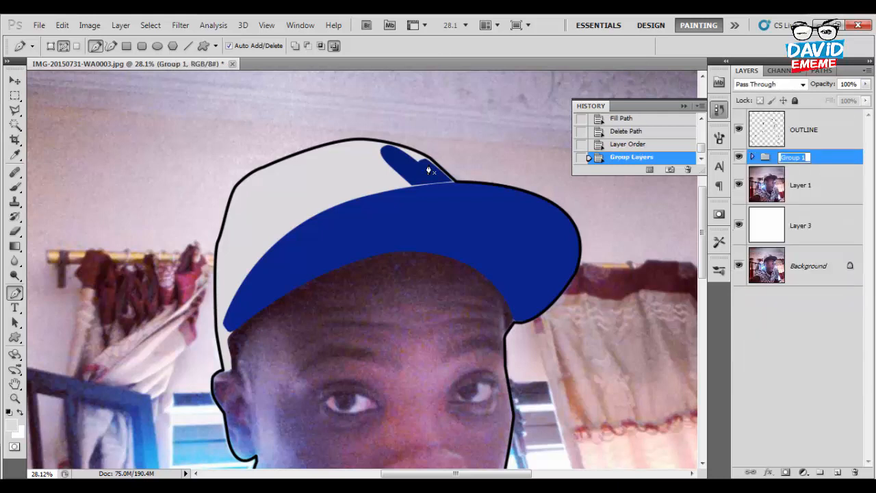
{"action": "type", "text": "Cap"}
{"action": "key", "text": "Return"}
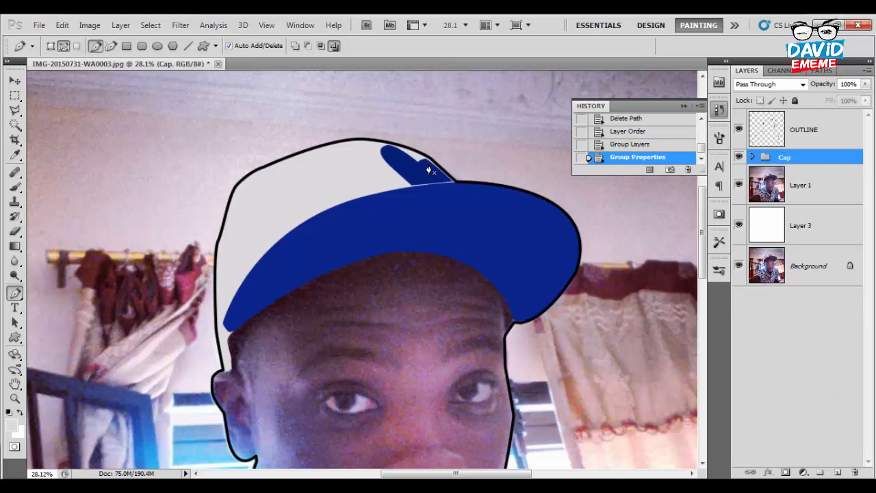
Expand the Cap group and toggle its visibility off and on to check what it contains.
{"action": "left_click", "coordinate": [753, 157]}
{"action": "key", "text": "ctrl+comma"}
{"action": "key", "text": "ctrl+comma"}
{"action": "key", "text": "ctrl+comma"}
{"action": "key", "text": "ctrl+comma"}
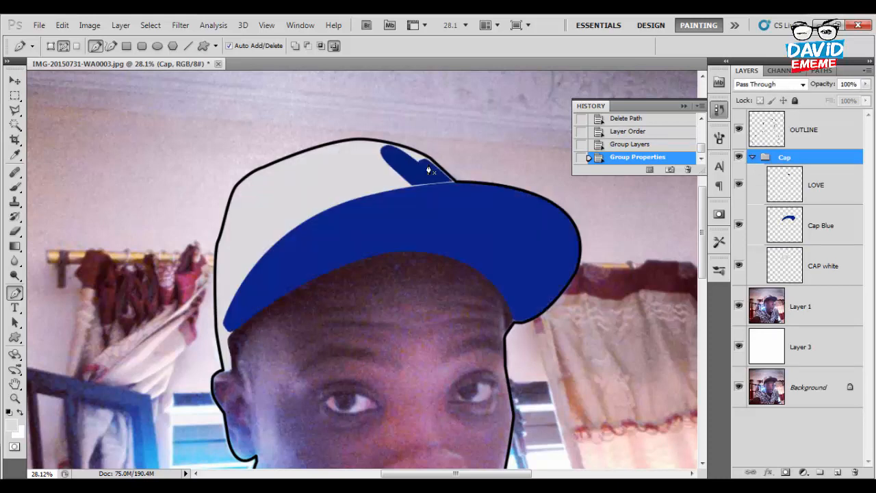
Select the LOVE layer in the Cap group and toggle its visibility to check the emblem.
{"action": "key", "text": "alt+bracketleft"}
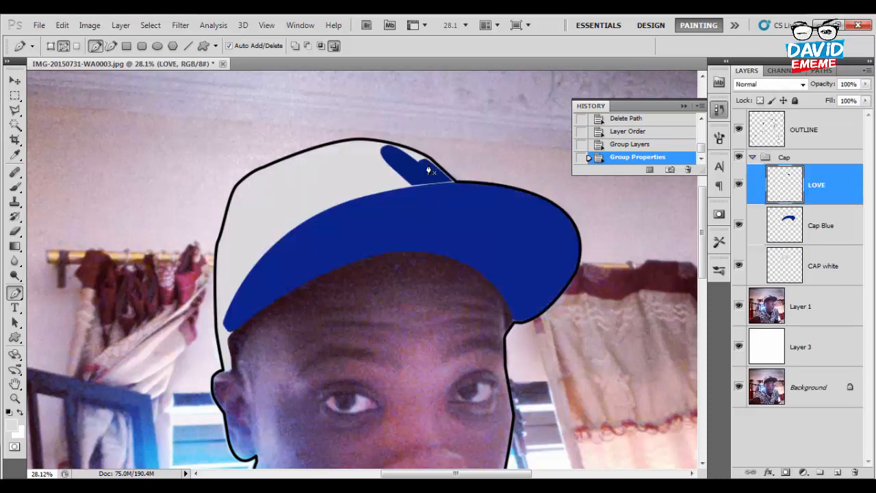
{"action": "key", "text": "ctrl+comma"}
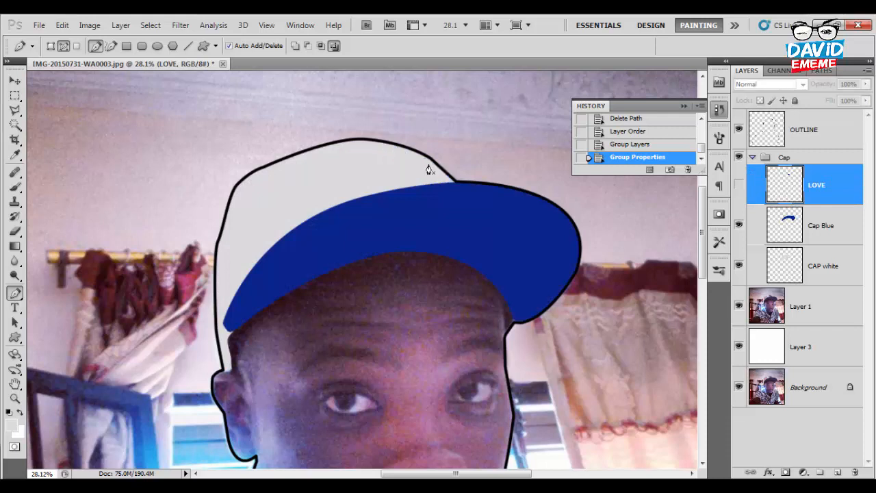
{"action": "key", "text": "ctrl+comma"}
{"action": "key", "text": "ctrl+comma"}
{"action": "key", "text": "ctrl+comma"}
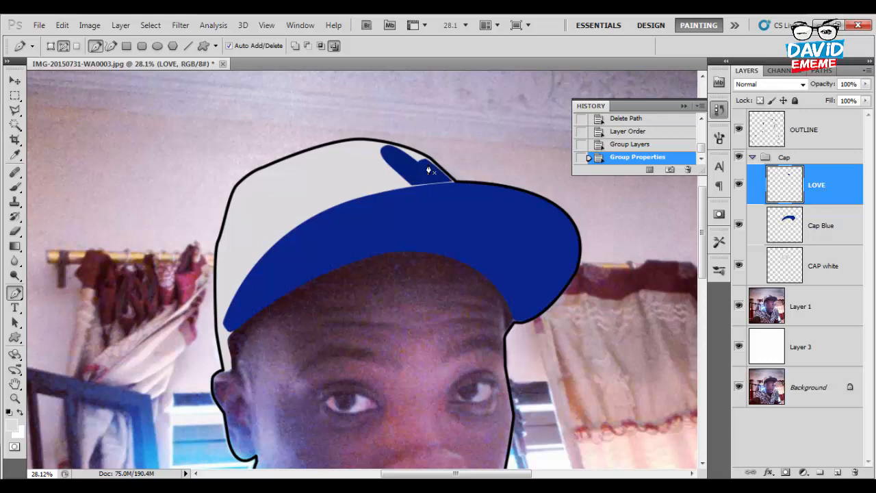
Add a layer above LOVE in the Cap group, hide the group, and trace the white letter I's edge nearest the heart emblem.
{"action": "key", "text": "ctrl+shift+alt+n"}
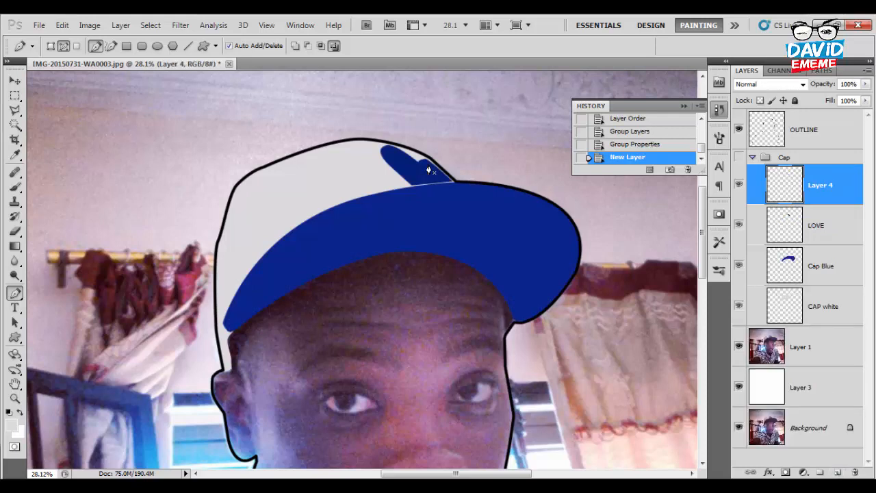
{"action": "key", "text": "ctrl+comma"}
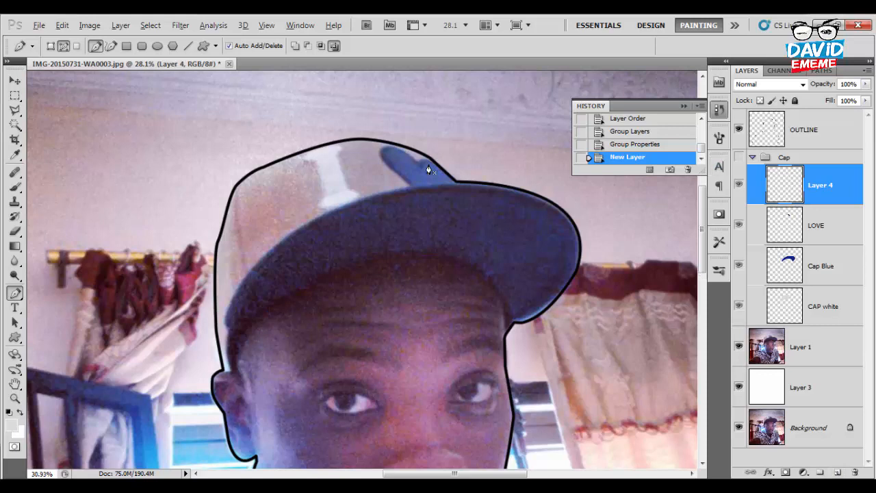
{"action": "scroll", "coordinate": [428, 170], "scroll_direction": "up", "scroll_amount": 4}
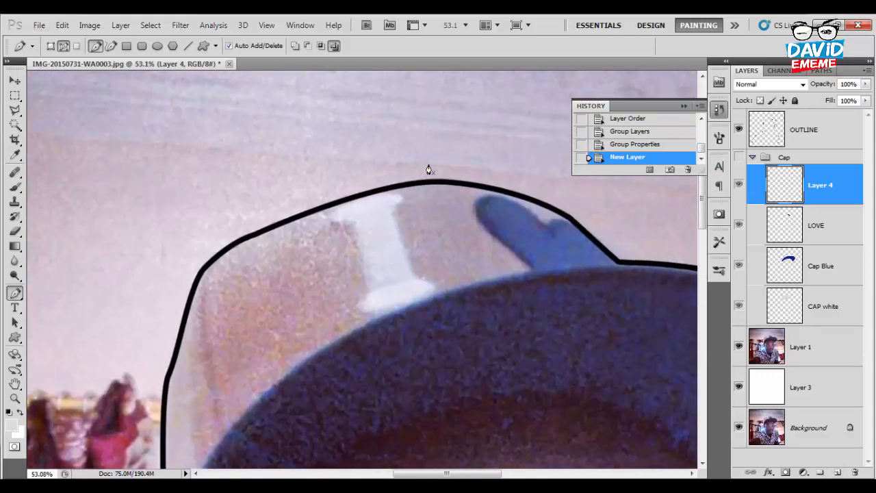
{"action": "left_click_drag", "start_coordinate": [398, 199], "coordinate": [396, 209]}
{"action": "left_click", "coordinate": [400, 199]}
{"action": "left_click", "coordinate": [414, 279]}
{"action": "left_click_drag", "start_coordinate": [414, 279], "coordinate": [436, 287]}
Continue the path around the base, far side and top of the white letter I and close it.
{"action": "left_click_drag", "start_coordinate": [373, 314], "coordinate": [337, 319]}
{"action": "left_click", "coordinate": [372, 314], "text": "alt"}
{"action": "left_click_drag", "start_coordinate": [356, 302], "coordinate": [350, 312]}
{"action": "left_click", "coordinate": [356, 301], "text": "alt"}
{"action": "left_click", "coordinate": [369, 291]}
{"action": "left_click", "coordinate": [355, 223]}
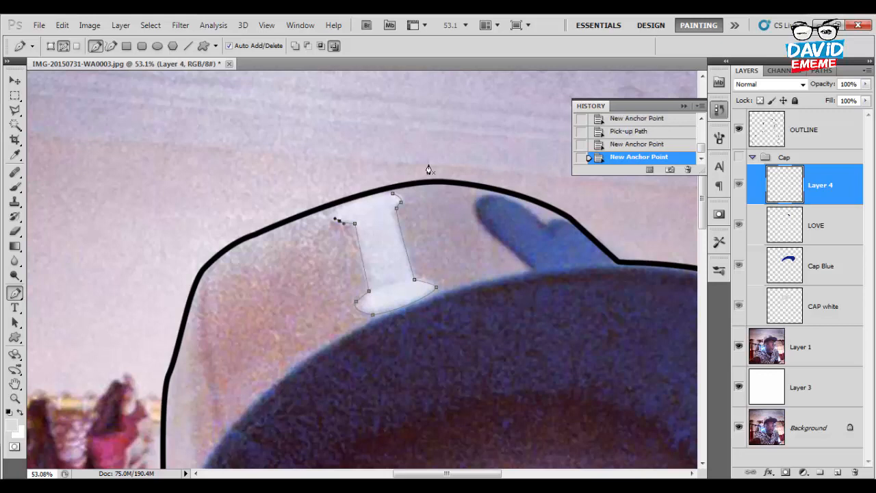
{"action": "left_click", "coordinate": [338, 212]}
{"action": "left_click", "coordinate": [351, 199]}
{"action": "left_click_drag", "start_coordinate": [393, 194], "coordinate": [398, 200]}
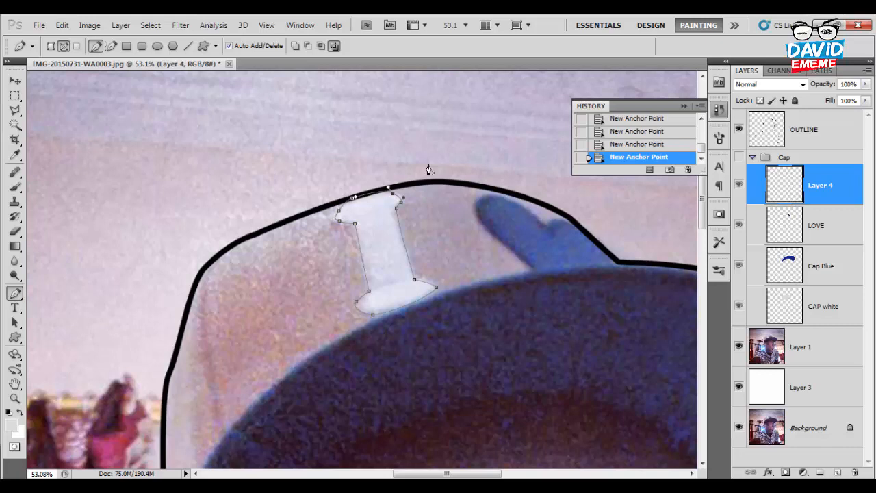
Reset the colours with white in the foreground and fill the closed letter I path with white.
{"action": "scroll", "coordinate": [429, 170], "scroll_direction": "down", "scroll_amount": 3, "text": "alt"}
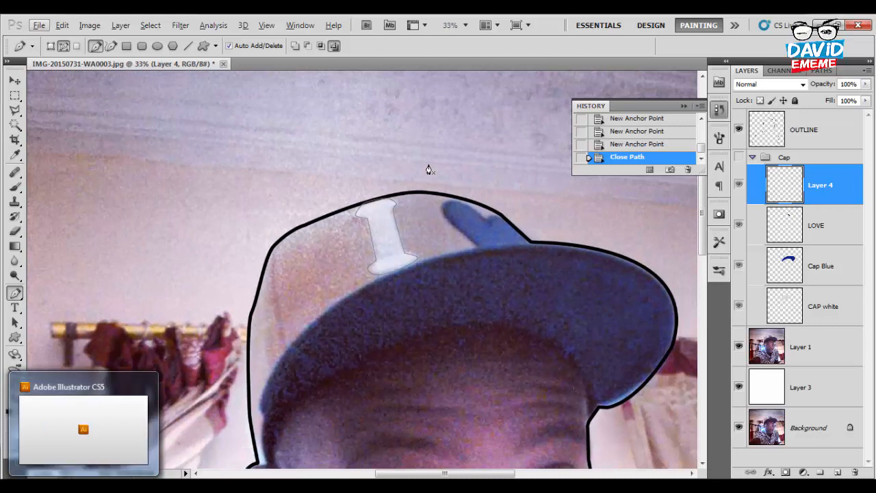
{"action": "left_click", "coordinate": [70, 330]}
{"action": "key", "text": "ctrl+z"}
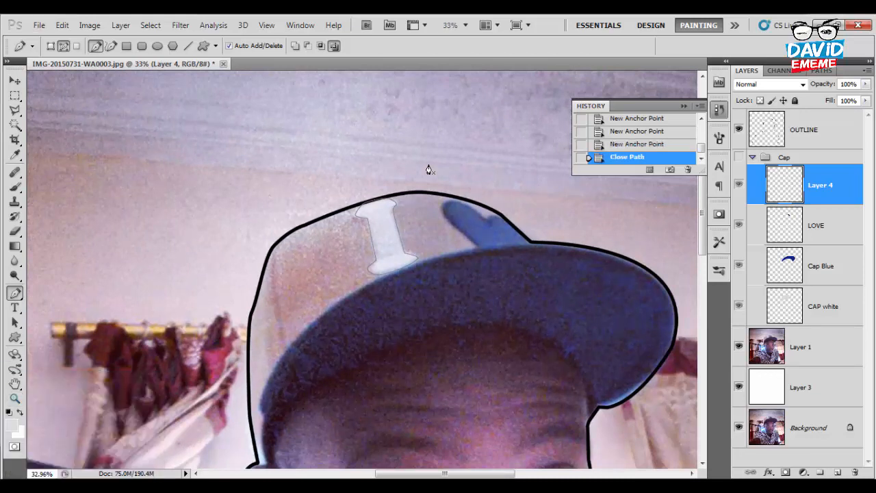
{"action": "key", "text": "d"}
{"action": "key", "text": "x"}
{"action": "right_click", "coordinate": [399, 246]}
{"action": "left_click", "coordinate": [437, 320]}
{"action": "key", "text": "Return"}
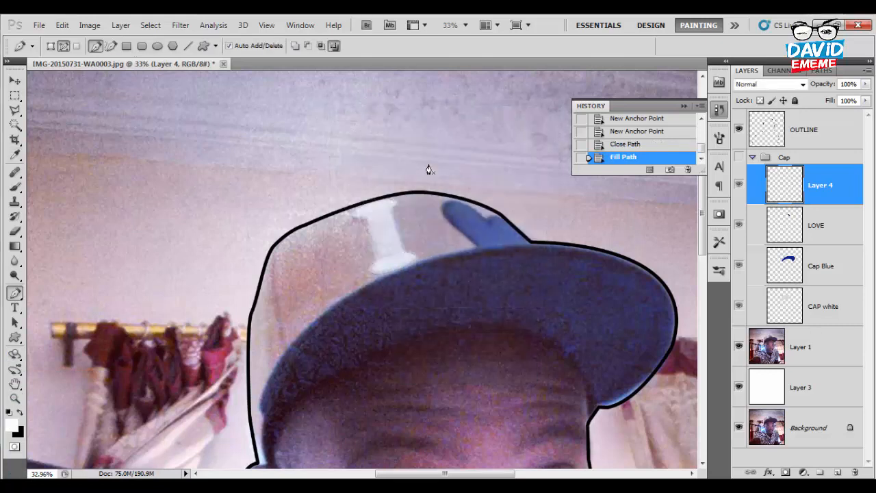
Rename the new layer holding the white letter fill as I.
{"action": "double_click", "coordinate": [820, 185]}
{"action": "type", "text": "I"}
{"action": "key", "text": "Return"}
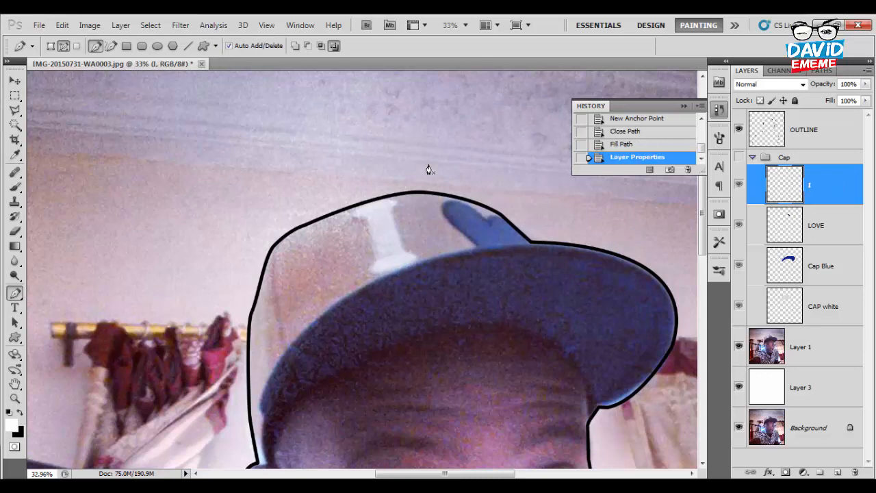
Save the document as the Photoshop file IMG-20150731-WA0003.psd with Maximize Compatibility on.
{"action": "key", "text": "ctrl+shift+s"}
{"action": "key", "text": "Return"}
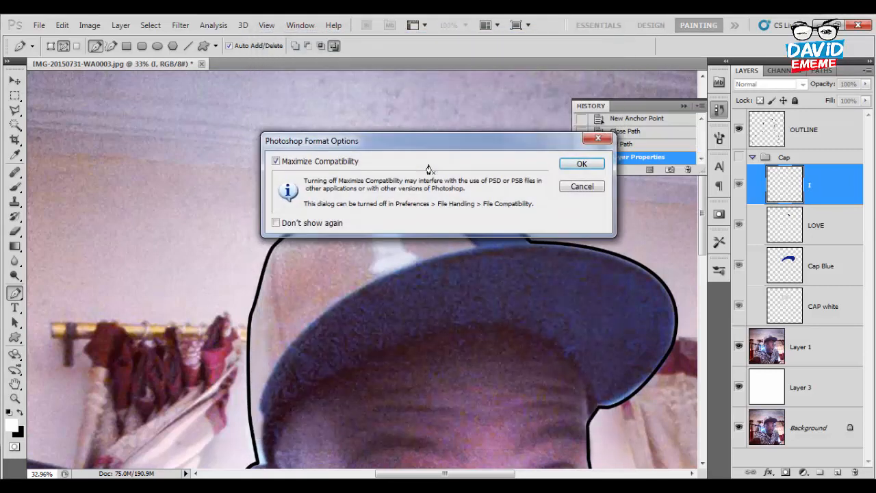
{"action": "key", "text": "Return"}
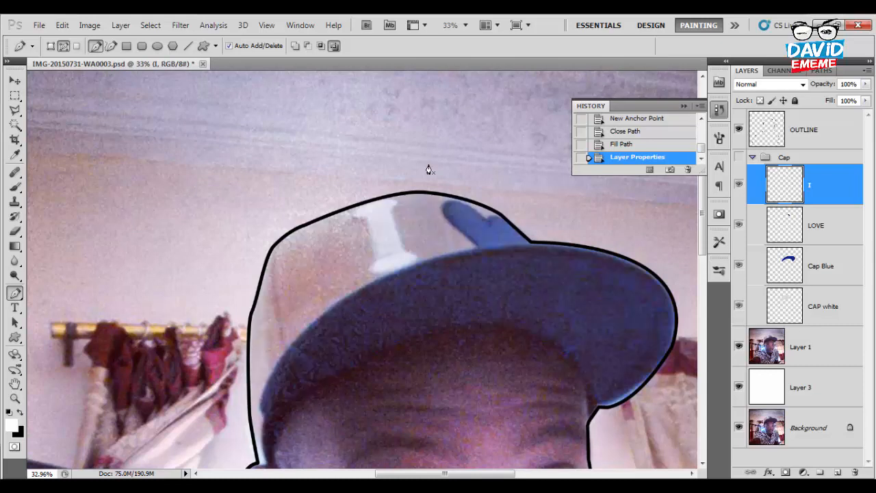
Select the OUTLINE layer and make black the foreground colour for the 16 px brush, ready for a new pen path.
{"action": "scroll", "coordinate": [429, 170], "scroll_direction": "down", "scroll_amount": 1}
{"action": "scroll", "coordinate": [428, 170], "scroll_direction": "down", "scroll_amount": 1}
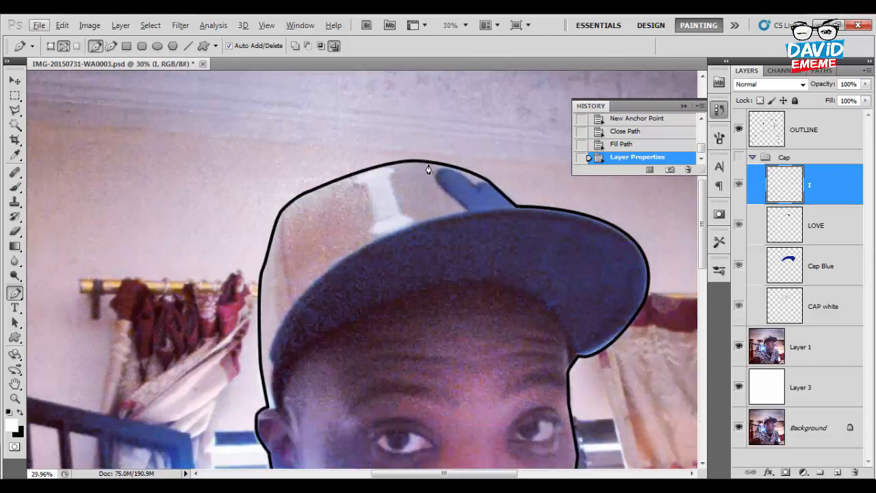
{"action": "key", "text": "alt+bracketright"}
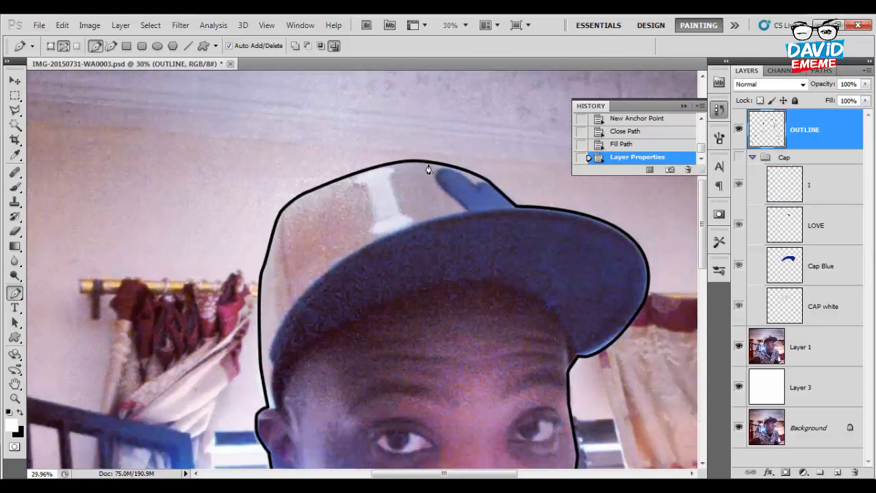
{"action": "key", "text": "b"}
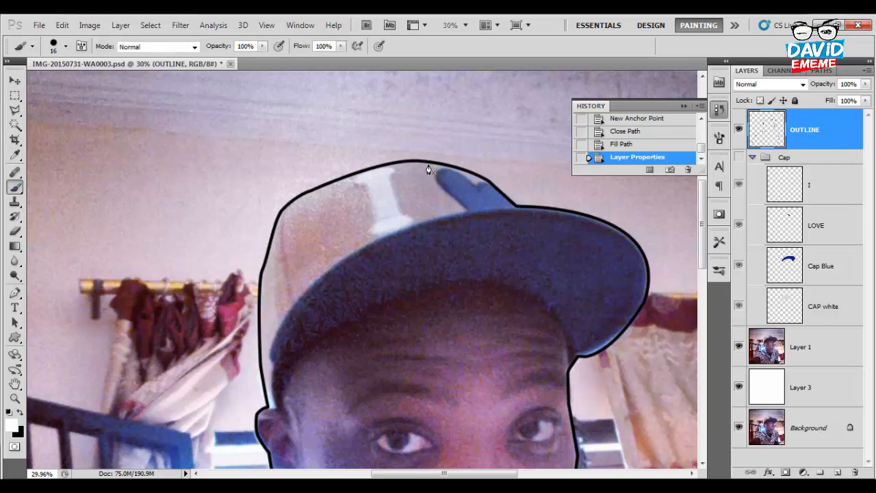
{"action": "key", "text": "x"}
{"action": "key", "text": "p"}
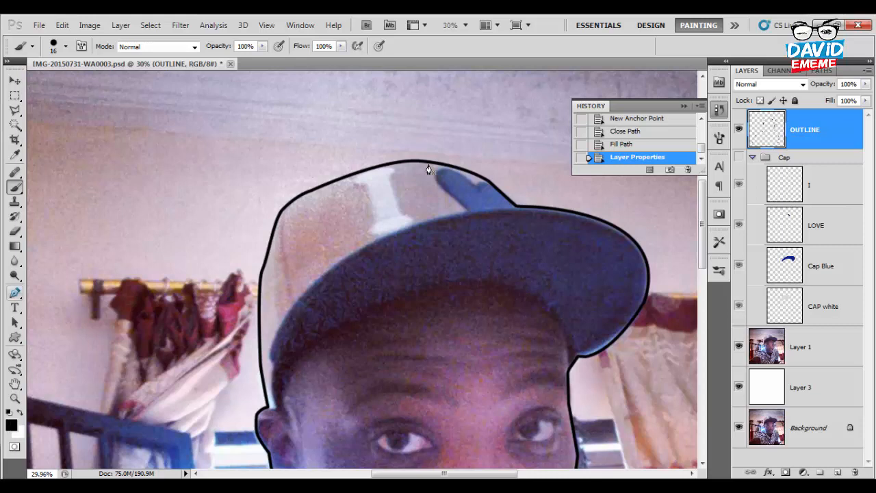
Trace a curved path along the seam where the cap's brim meets the crown, ending near the ear side.
{"action": "scroll", "coordinate": [428, 170], "scroll_direction": "up", "scroll_amount": 3}
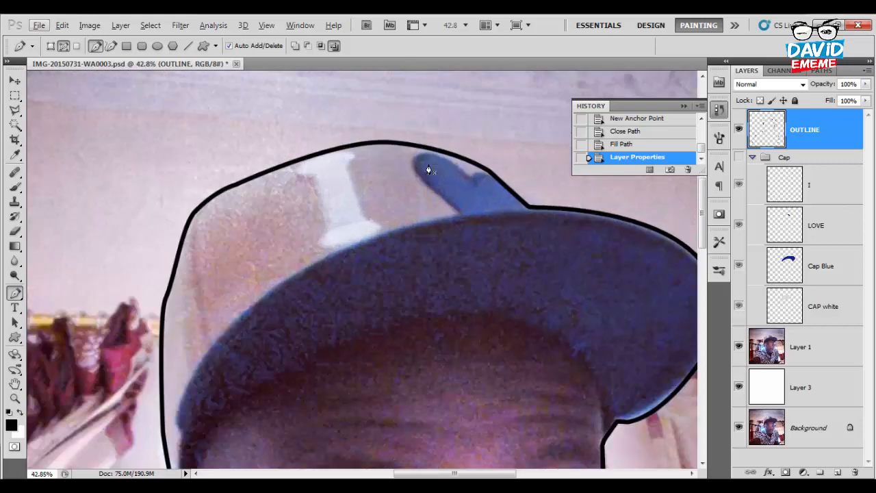
{"action": "left_click", "coordinate": [535, 206]}
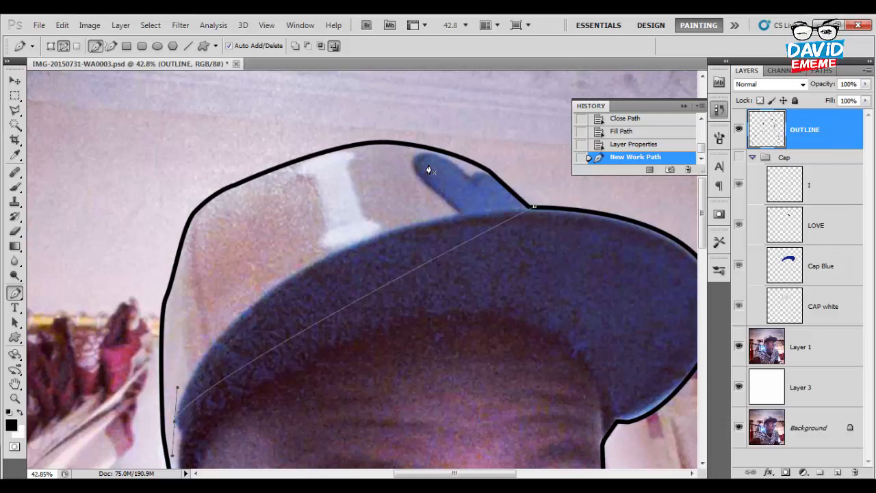
{"action": "scroll", "coordinate": [428, 170], "scroll_direction": "down", "scroll_amount": 5}
{"action": "scroll", "coordinate": [429, 170], "scroll_direction": "down", "scroll_amount": 4}
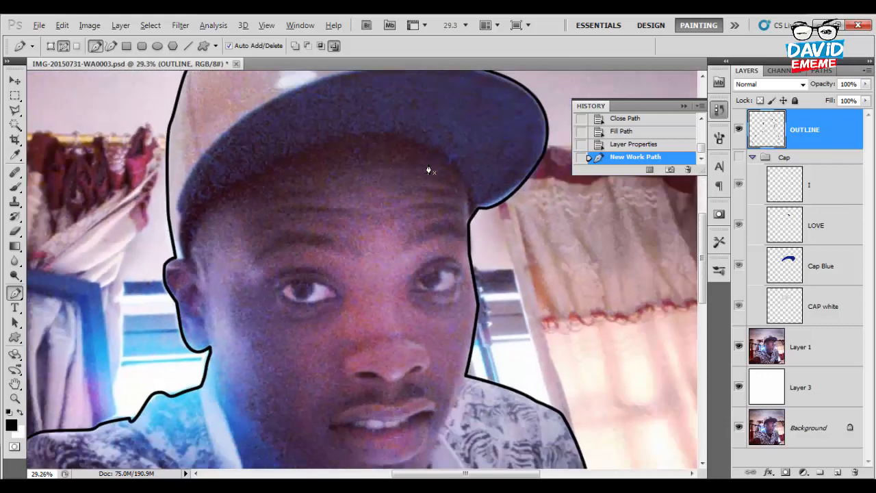
{"action": "scroll", "coordinate": [428, 170], "scroll_direction": "up", "scroll_amount": 4}
{"action": "mouse_move", "coordinate": [207, 341]}
{"action": "left_mouse_down"}
{"action": "mouse_move", "coordinate": [190, 446]}
{"action": "mouse_move", "coordinate": [137, 484]}
{"action": "mouse_move", "coordinate": [143, 371]}
{"action": "mouse_move", "coordinate": [154, 387]}
{"action": "mouse_move", "coordinate": [175, 376]}
{"action": "mouse_move", "coordinate": [162, 385]}
{"action": "left_mouse_up"}
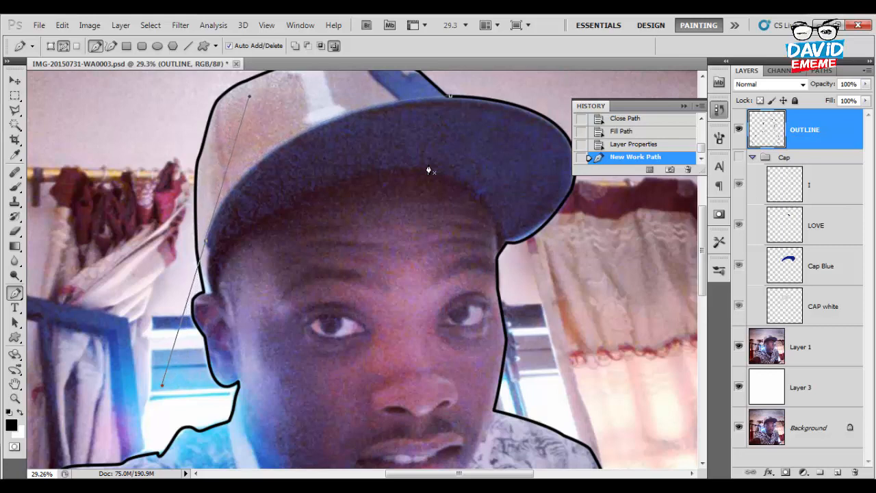
{"action": "left_click", "coordinate": [207, 242], "text": "alt"}
Extend the path from the brim's end down the cap's side edge to just above the ear.
{"action": "left_click", "coordinate": [210, 251]}
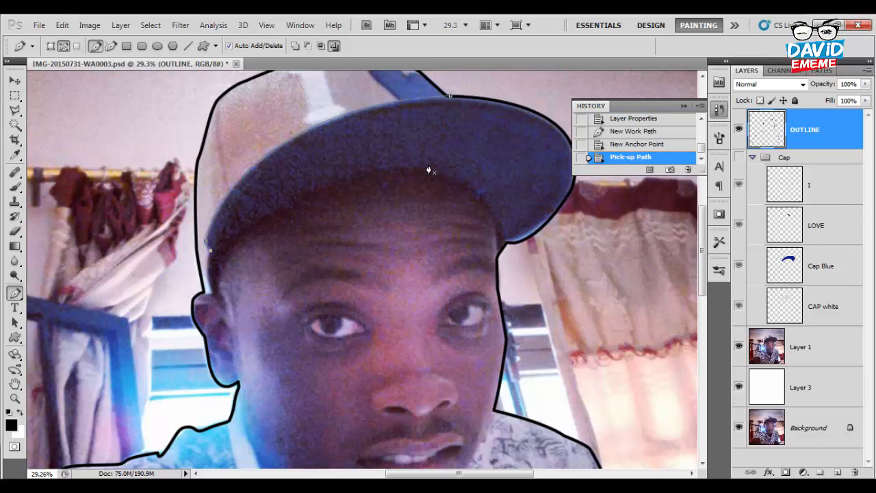
{"action": "left_click", "coordinate": [206, 268]}
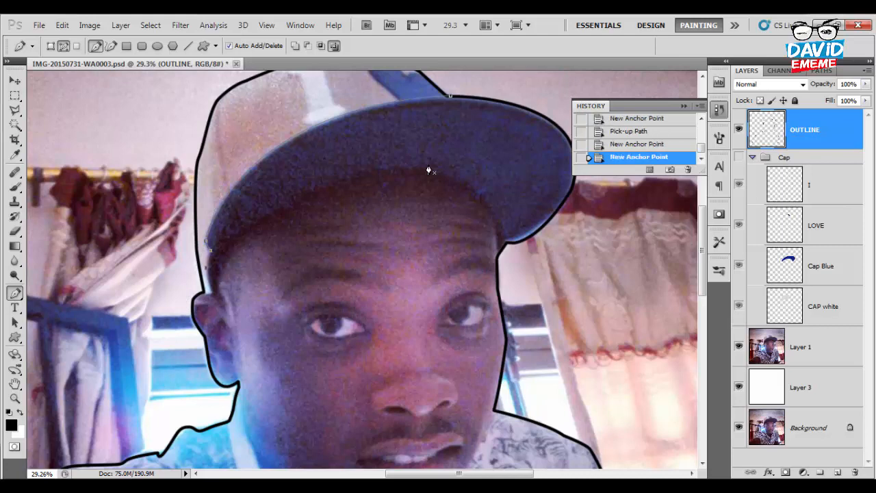
{"action": "left_click", "coordinate": [213, 289]}
{"action": "left_click", "coordinate": [211, 292]}
Stroke the brim path with the Brush, without simulated pressure, and delete the path.
{"action": "right_click", "coordinate": [202, 292]}
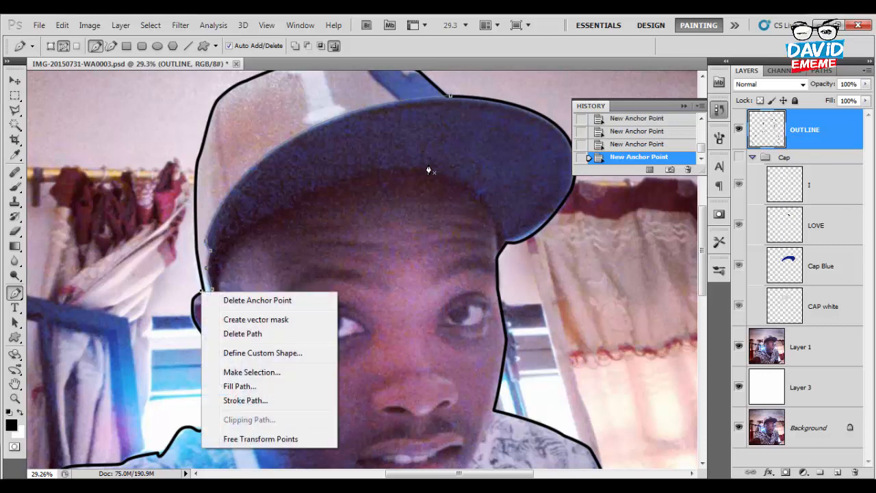
{"action": "left_click", "coordinate": [246, 400]}
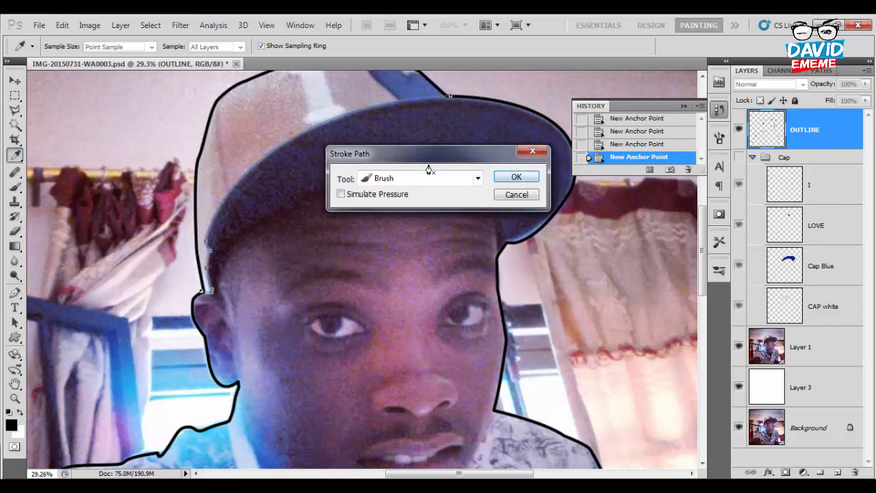
{"action": "key", "text": "Return"}
{"action": "right_click", "coordinate": [379, 117]}
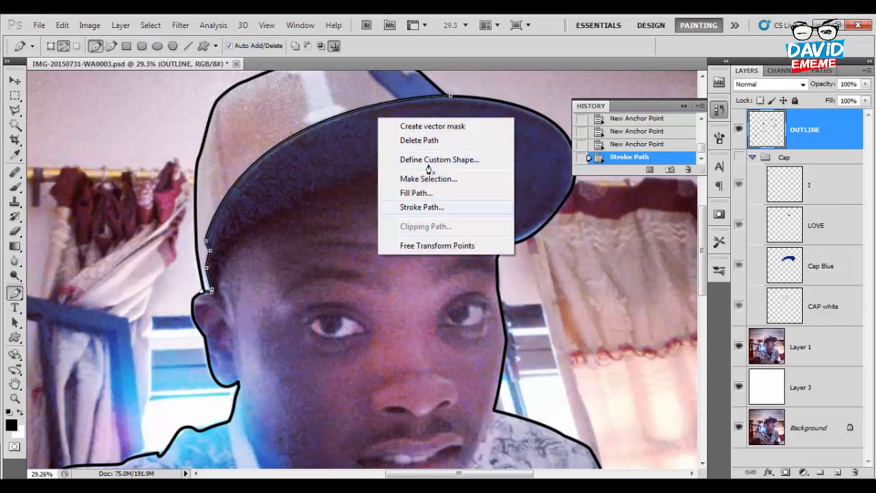
{"action": "left_click", "coordinate": [421, 140]}
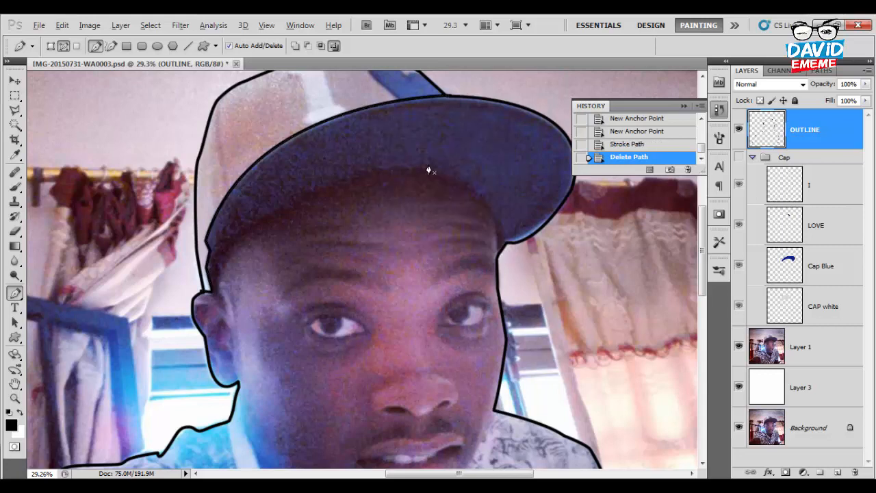
Toggle the Cap group's visibility repeatedly to compare the coloured cap with the photo, leaving the group hidden.
{"action": "scroll", "coordinate": [429, 171], "scroll_direction": "down", "scroll_amount": 4}
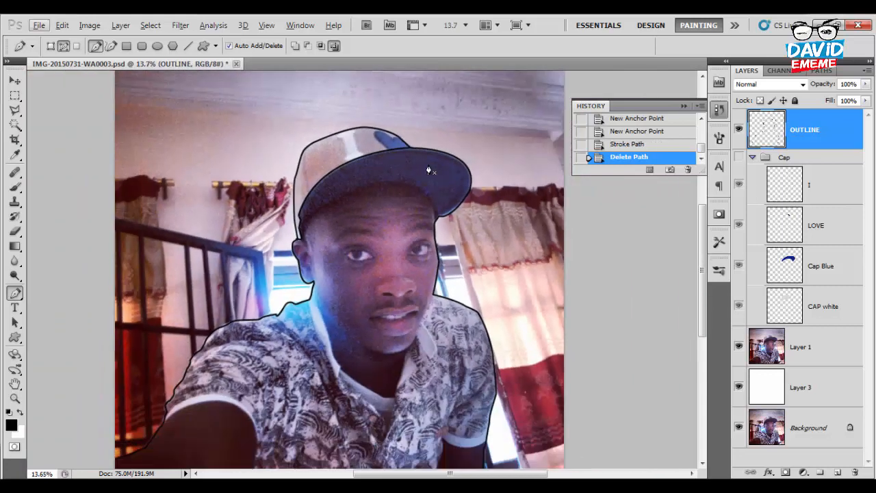
{"action": "left_click", "coordinate": [739, 157]}
{"action": "left_click", "coordinate": [739, 158]}
{"action": "left_click", "coordinate": [739, 157]}
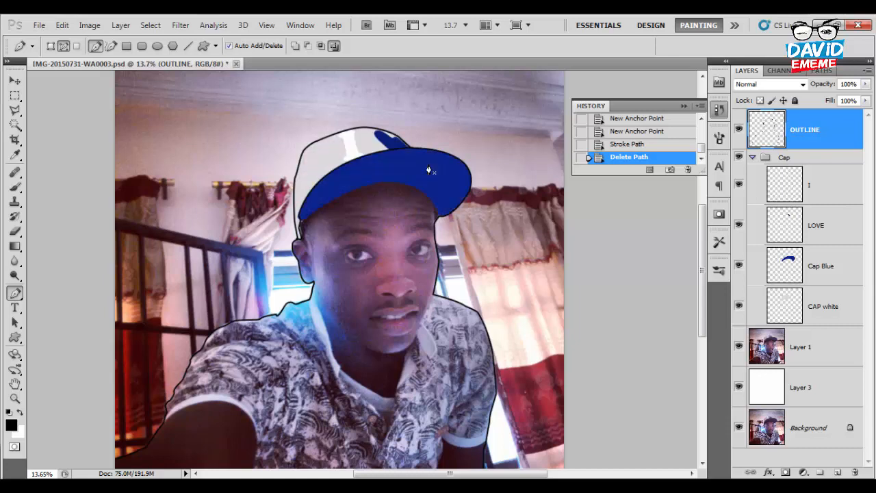
{"action": "left_click", "coordinate": [739, 157]}
{"action": "left_click", "coordinate": [739, 158]}
{"action": "left_click", "coordinate": [739, 157]}
{"action": "left_click", "coordinate": [738, 158]}
{"action": "left_click", "coordinate": [739, 157]}
{"action": "left_click", "coordinate": [738, 158]}
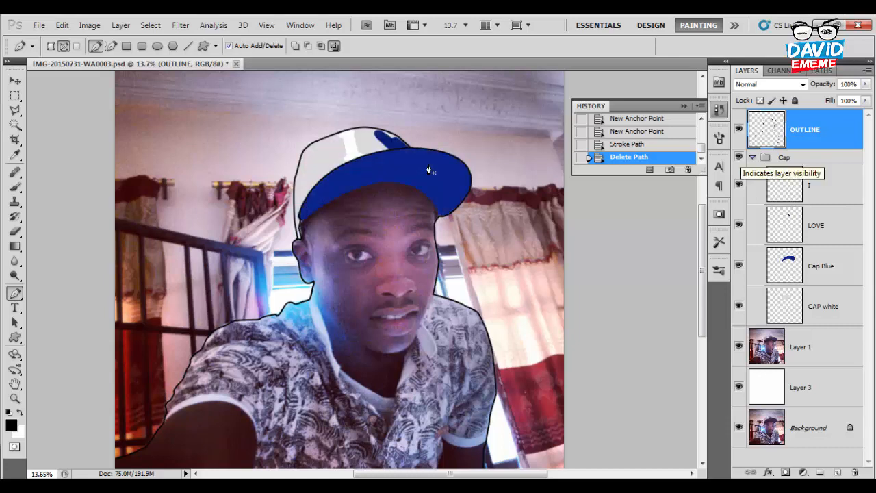
{"action": "left_click", "coordinate": [739, 157]}
{"action": "left_click", "coordinate": [739, 157]}
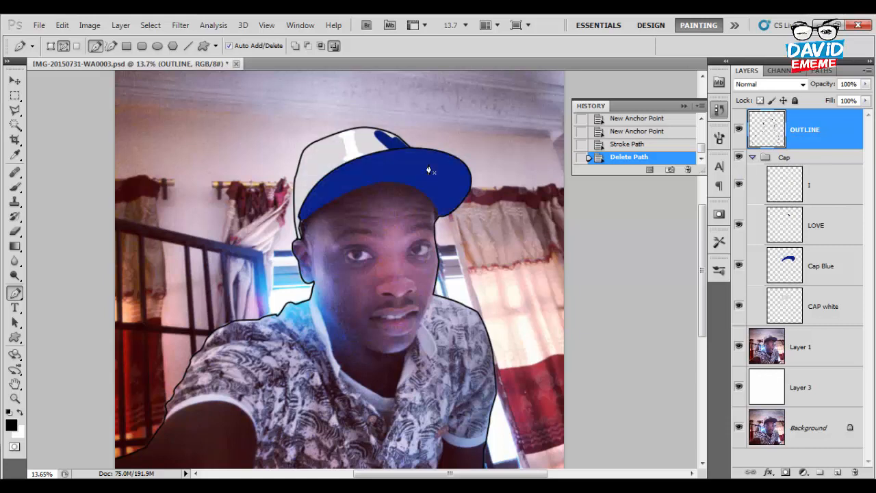
{"action": "left_click", "coordinate": [739, 157]}
{"action": "left_click", "coordinate": [739, 158]}
{"action": "left_click", "coordinate": [738, 158]}
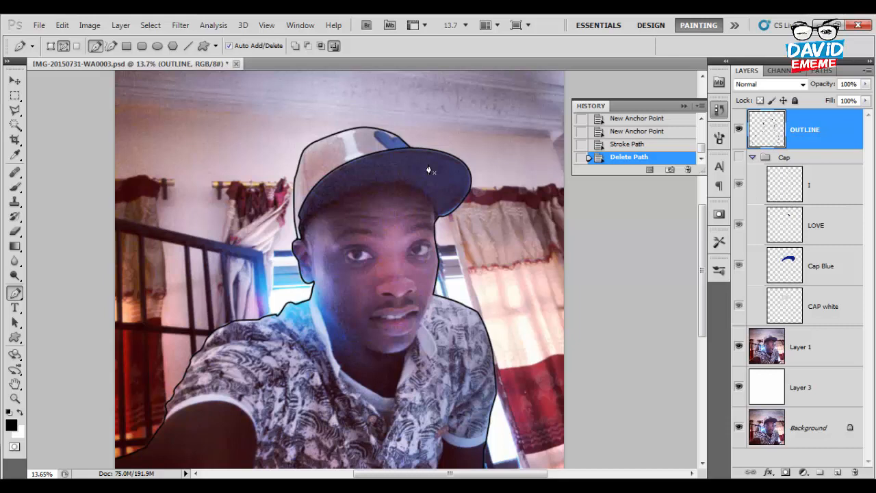
Add a new layer directly above Layer 1 and name it FACE.
{"action": "left_click", "coordinate": [802, 347]}
{"action": "left_click", "coordinate": [838, 472]}
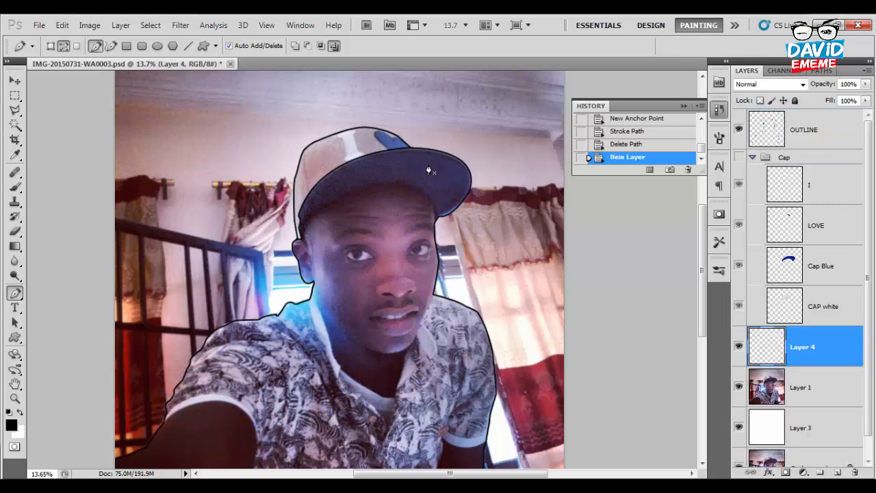
{"action": "double_click", "coordinate": [803, 347]}
{"action": "type", "text": "FACE"}
{"action": "key", "text": "Return"}
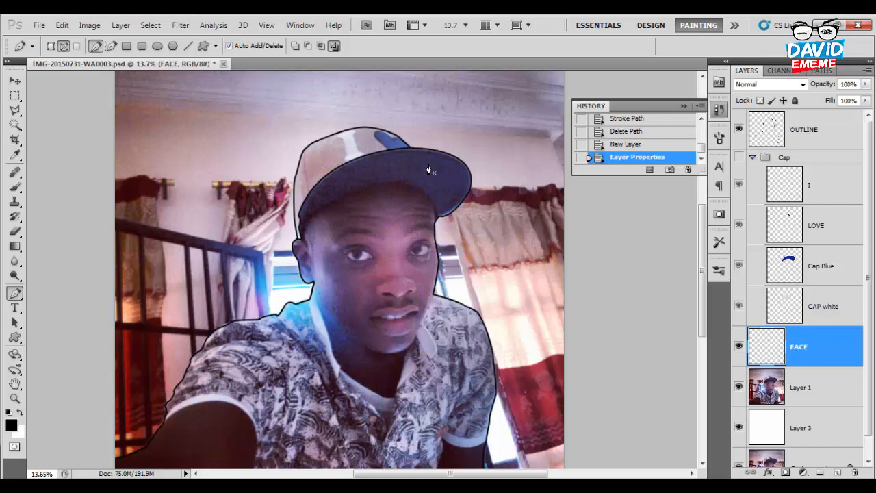
Trace the upper face edge on the FACE layer, following the underside of the brim across the forehead to the opposite temple.
{"action": "scroll", "coordinate": [428, 170], "scroll_direction": "up", "scroll_amount": 5}
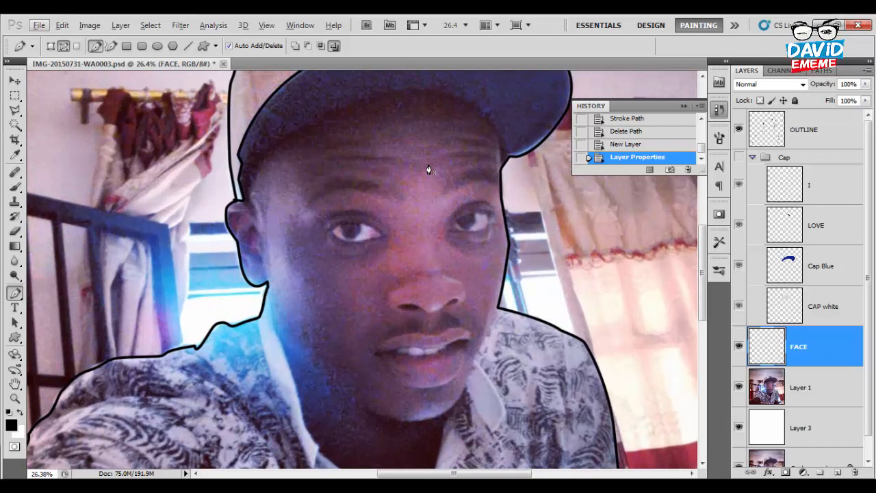
{"action": "left_click", "coordinate": [241, 178]}
{"action": "left_click", "coordinate": [285, 131]}
{"action": "left_click_drag", "start_coordinate": [341, 100], "coordinate": [380, 87]}
{"action": "left_click", "coordinate": [439, 83]}
{"action": "left_click", "coordinate": [481, 106]}
{"action": "left_click", "coordinate": [493, 115]}
{"action": "left_click", "coordinate": [502, 126]}
{"action": "left_click", "coordinate": [505, 139]}
{"action": "left_click", "coordinate": [509, 153]}
{"action": "left_click", "coordinate": [505, 162]}
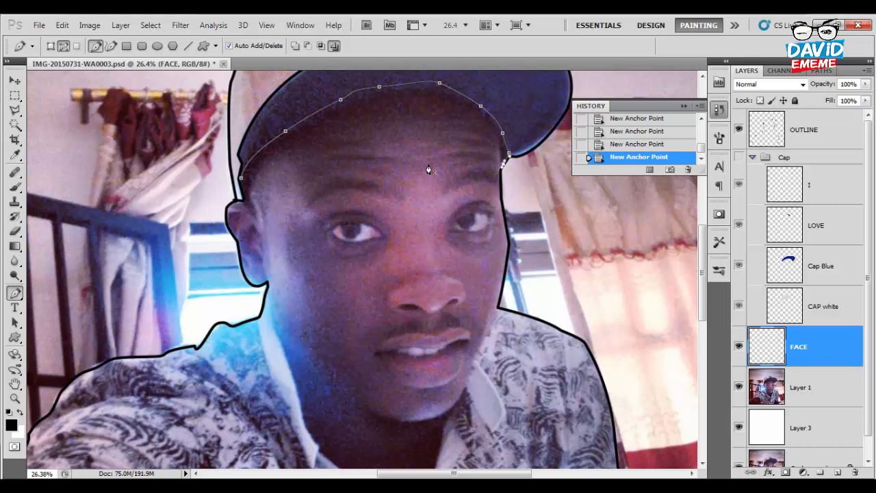
Continue the face path from the temple down the outlined cheek to the corner where it meets the shirt.
{"action": "left_click", "coordinate": [502, 204]}
{"action": "left_click", "coordinate": [507, 220]}
{"action": "left_click", "coordinate": [505, 221], "text": "alt"}
{"action": "left_click", "coordinate": [509, 244]}
{"action": "left_click", "coordinate": [498, 307]}
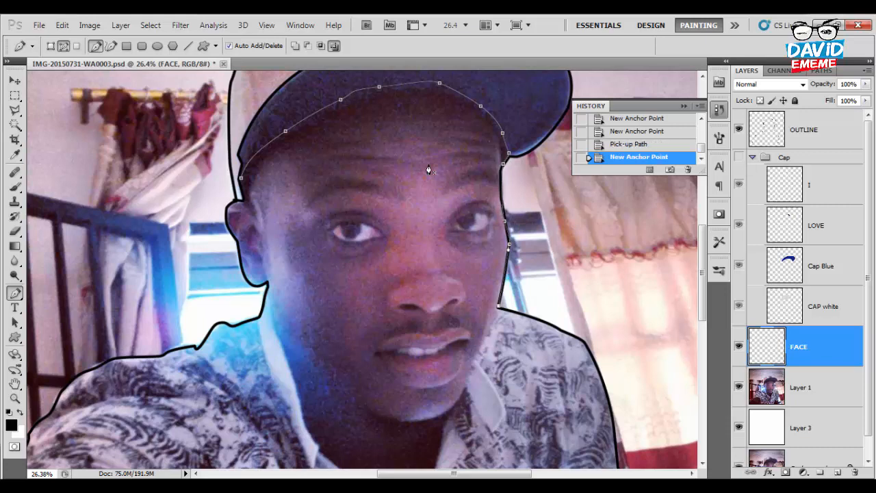
Extend the face path from the shirt corner along the lower cheek and jaw to the near side of the chin.
{"action": "scroll", "coordinate": [429, 169], "scroll_direction": "up", "scroll_amount": 4, "text": "alt"}
{"action": "scroll", "coordinate": [428, 170], "scroll_direction": "down", "scroll_amount": 2}
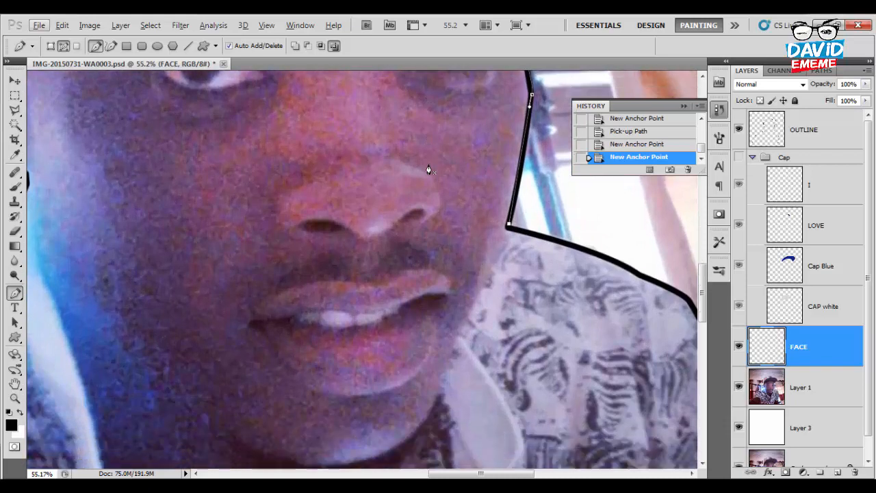
{"action": "left_click_drag", "start_coordinate": [451, 352], "coordinate": [446, 364]}
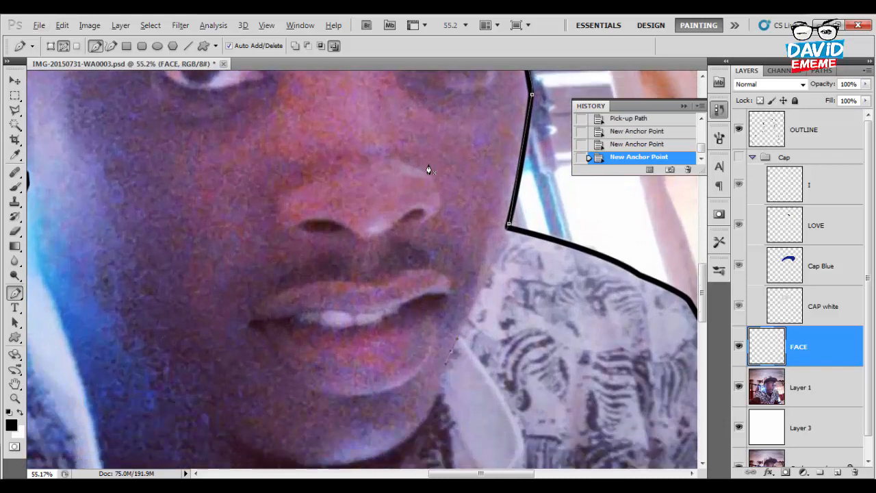
{"action": "left_click", "coordinate": [452, 351], "text": "alt"}
{"action": "scroll", "coordinate": [429, 170], "scroll_direction": "down", "scroll_amount": 10}
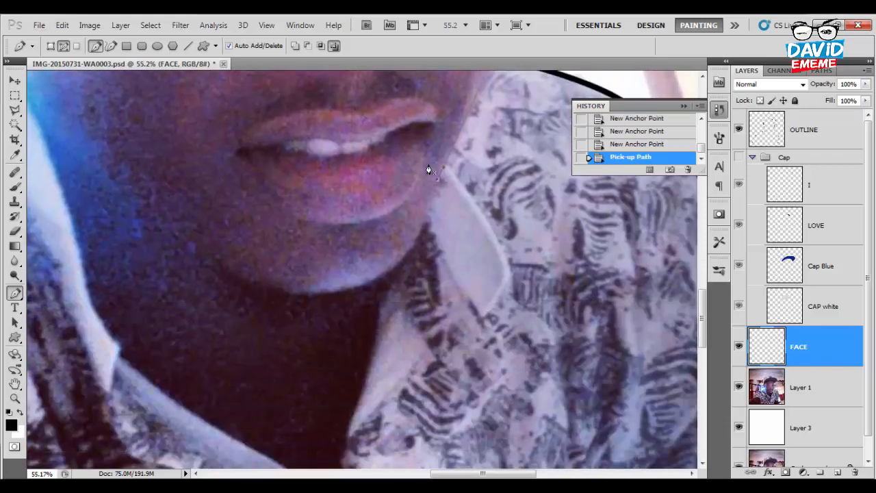
{"action": "left_click_drag", "start_coordinate": [419, 238], "coordinate": [413, 245]}
{"action": "left_click", "coordinate": [419, 239], "text": "alt"}
{"action": "left_click_drag", "start_coordinate": [363, 285], "coordinate": [329, 297]}
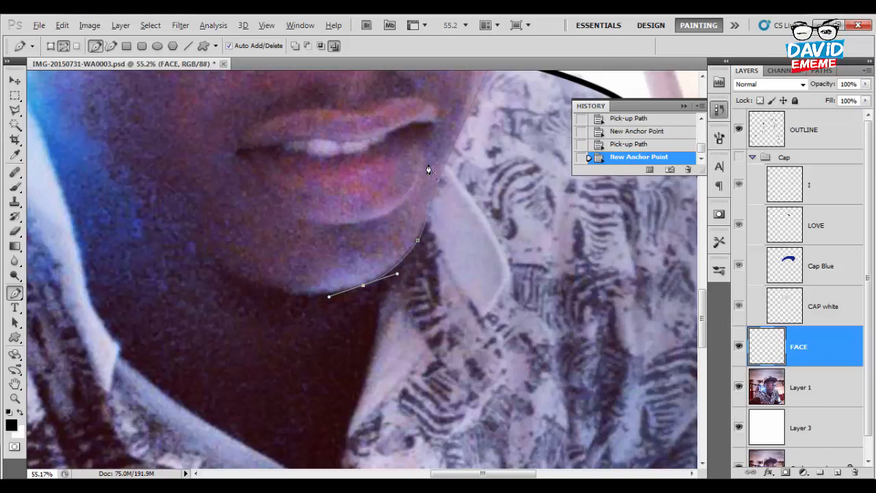
Curve the face path under the chin and up onto the opposite jaw.
{"action": "left_click", "coordinate": [363, 285], "text": "alt"}
{"action": "left_click_drag", "start_coordinate": [263, 289], "coordinate": [301, 301]}
{"action": "left_click", "coordinate": [263, 289], "text": "alt"}
{"action": "left_click_drag", "start_coordinate": [230, 274], "coordinate": [485, 402]}
{"action": "left_click", "coordinate": [199, 249]}
Trace the opposite jawline up along the collar to the black outline corner below the ear.
{"action": "left_click_drag", "start_coordinate": [429, 170], "coordinate": [430, 172]}
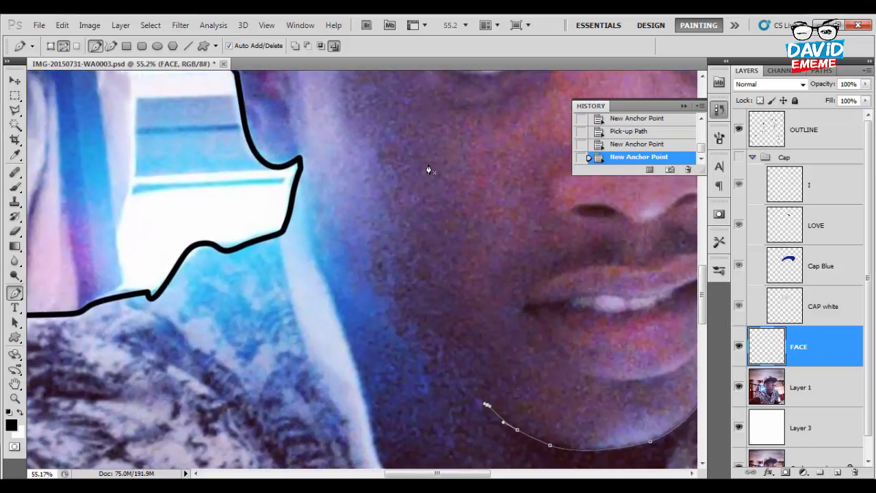
{"action": "left_click_drag", "start_coordinate": [331, 283], "coordinate": [310, 254]}
{"action": "left_click", "coordinate": [331, 282], "text": "alt"}
{"action": "left_click_drag", "start_coordinate": [301, 188], "coordinate": [300, 147]}
{"action": "left_click", "coordinate": [300, 188], "text": "alt"}
{"action": "left_click", "coordinate": [300, 162]}
{"action": "left_click", "coordinate": [299, 168]}
{"action": "left_click", "coordinate": [299, 168], "text": "alt"}
Follow the black outline with the path around the earlobe and up the outer edge of the ear.
{"action": "left_click", "coordinate": [279, 165]}
{"action": "left_click_drag", "start_coordinate": [254, 145], "coordinate": [245, 124]}
{"action": "left_click", "coordinate": [246, 125]}
{"action": "left_click", "coordinate": [428, 170]}
{"action": "left_click_drag", "start_coordinate": [429, 170], "coordinate": [488, 339]}
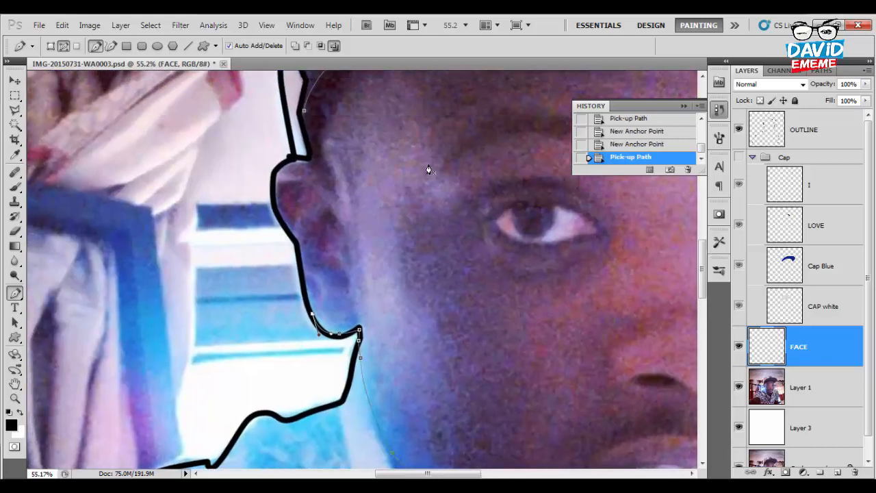
{"action": "left_click_drag", "start_coordinate": [300, 258], "coordinate": [302, 274]}
{"action": "left_click", "coordinate": [292, 234]}
{"action": "left_click_drag", "start_coordinate": [278, 214], "coordinate": [274, 206]}
Trace over the top of the ear and up to the cap edge, closing the face path at its starting point.
{"action": "left_click", "coordinate": [274, 185]}
{"action": "left_click", "coordinate": [281, 166]}
{"action": "left_click", "coordinate": [293, 156]}
{"action": "left_click", "coordinate": [310, 157]}
{"action": "left_click", "coordinate": [311, 151]}
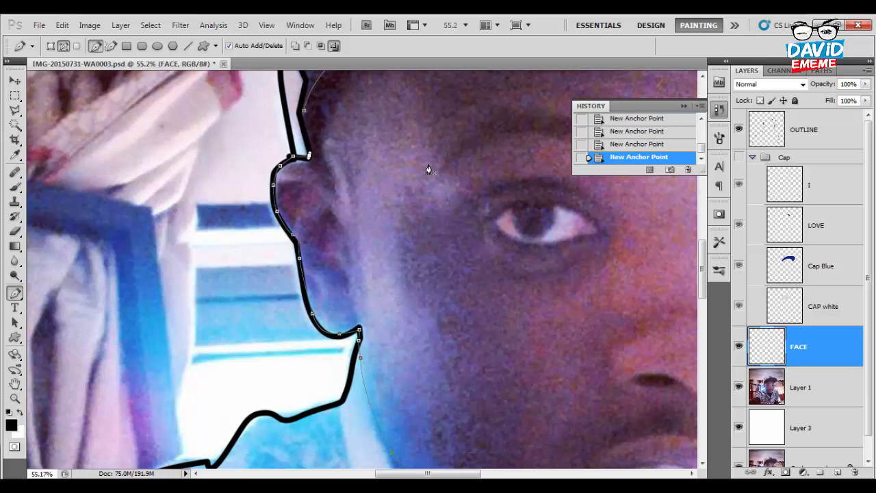
{"action": "left_click", "coordinate": [304, 133]}
{"action": "left_click", "coordinate": [302, 122]}
{"action": "left_click", "coordinate": [302, 111]}
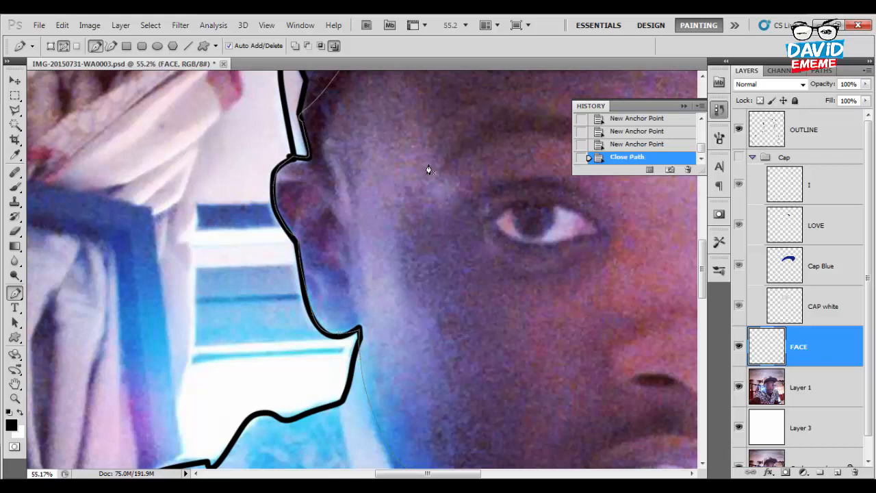
{"action": "scroll", "coordinate": [428, 170], "scroll_direction": "down", "scroll_amount": 6}
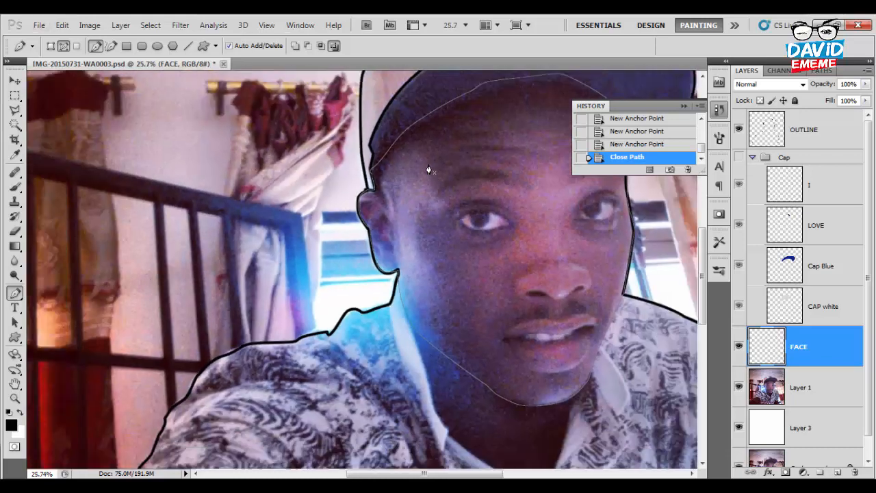
{"action": "scroll", "coordinate": [429, 170], "scroll_direction": "down", "scroll_amount": 1}
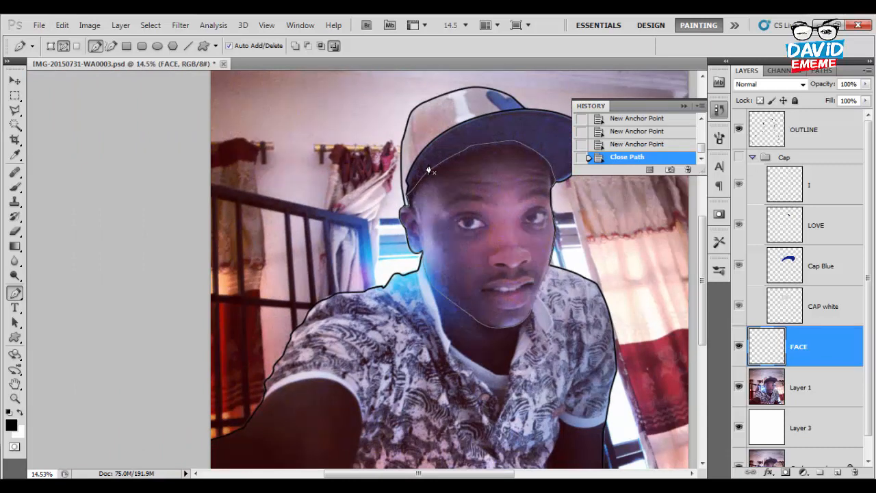
{"action": "left_click", "coordinate": [15, 155]}
{"action": "left_click", "coordinate": [10, 425]}
{"action": "mouse_move", "coordinate": [535, 109]}
{"action": "left_mouse_down"}
{"action": "mouse_move", "coordinate": [606, 121]}
{"action": "mouse_move", "coordinate": [629, 160]}
{"action": "mouse_move", "coordinate": [613, 151]}
{"action": "mouse_move", "coordinate": [368, 133]}
{"action": "left_mouse_up"}
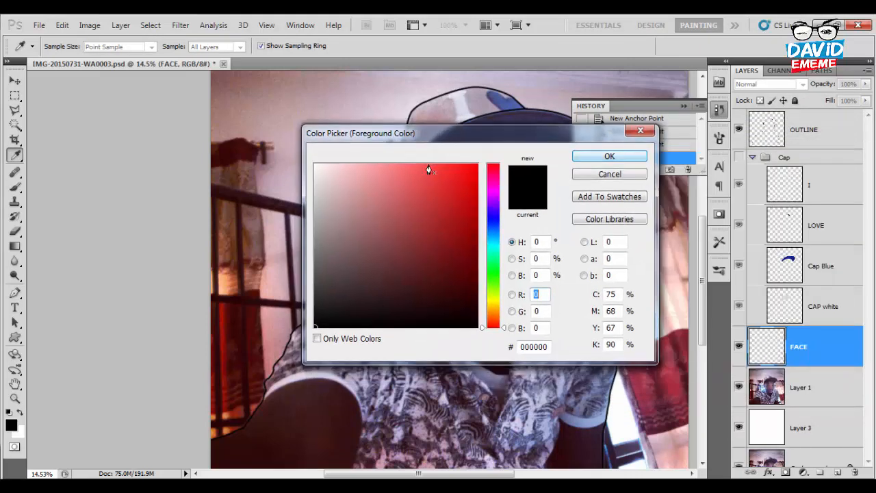
{"action": "left_click", "coordinate": [641, 131]}
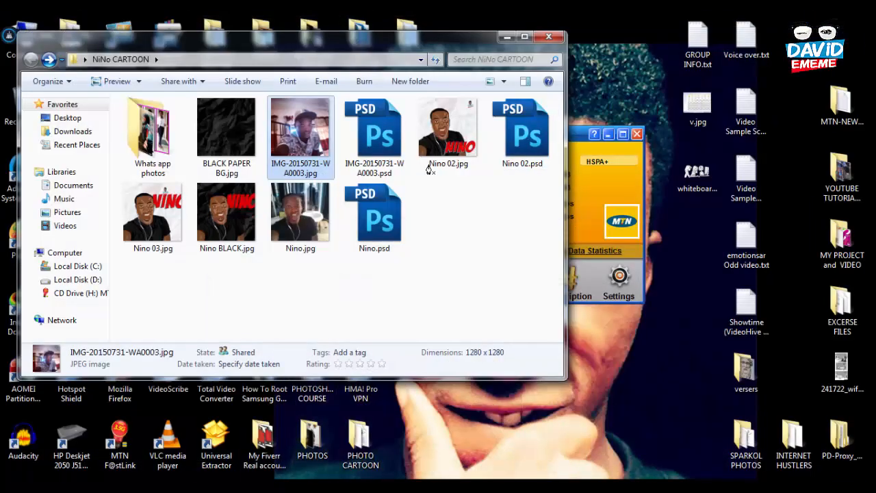
Place Nino 03.jpg from the NiNo CARTOON folder into the portrait document as a skin-colour reference.
{"action": "left_click", "coordinate": [152, 213]}
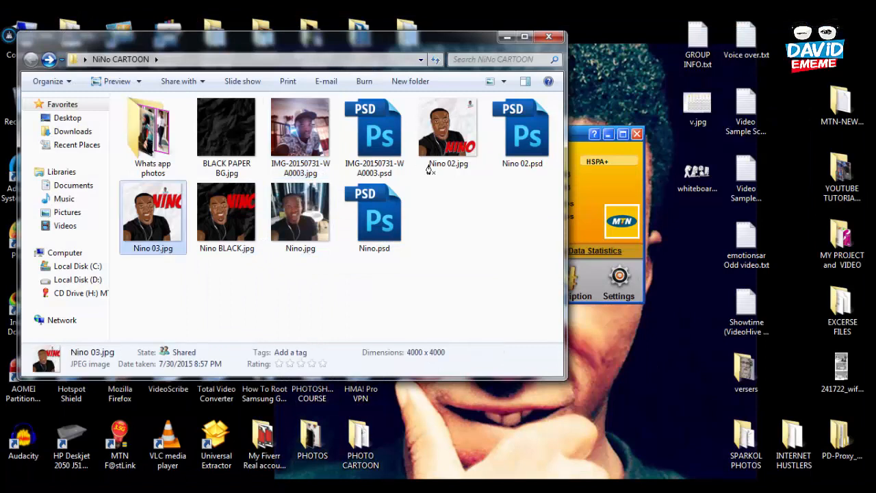
{"action": "left_click_drag", "start_coordinate": [153, 212], "coordinate": [449, 280]}
{"action": "left_click_drag", "start_coordinate": [430, 170], "coordinate": [217, 445]}
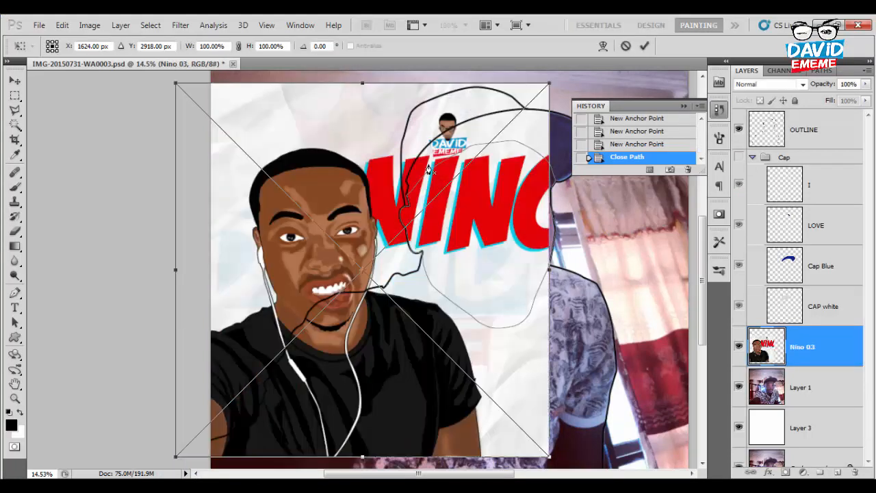
{"action": "key", "text": "Return"}
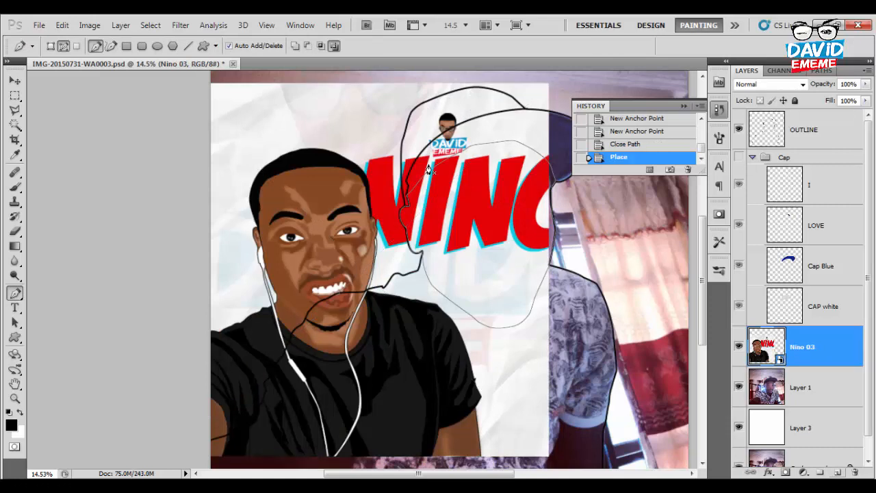
Add a new layer above the placed Nino 03 image and name it CLOURS.
{"action": "key", "text": "ctrl+shift+alt+n"}
{"action": "key", "text": "F2"}
{"action": "type", "text": "C"}
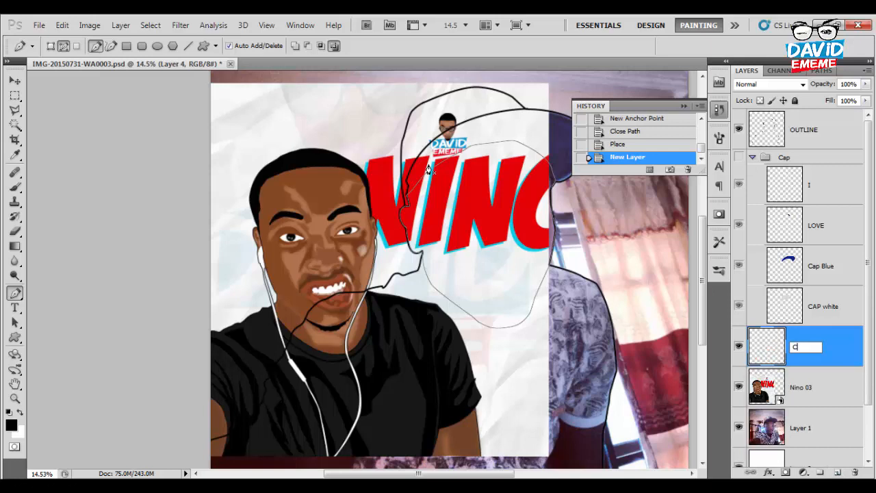
{"action": "type", "text": "LOURS"}
{"action": "key", "text": "Return"}
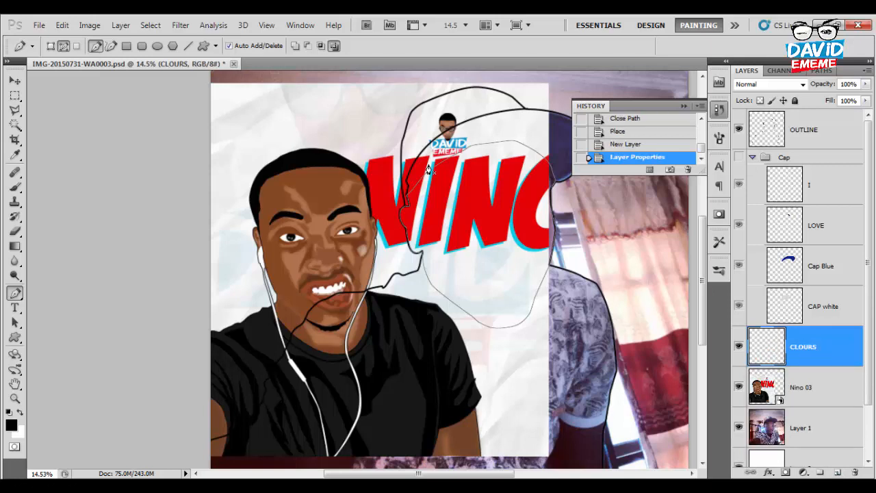
Sample the light brown highlight on the reference face and paint a swatch beside the cap with a 174 px brush.
{"action": "key", "text": "b"}
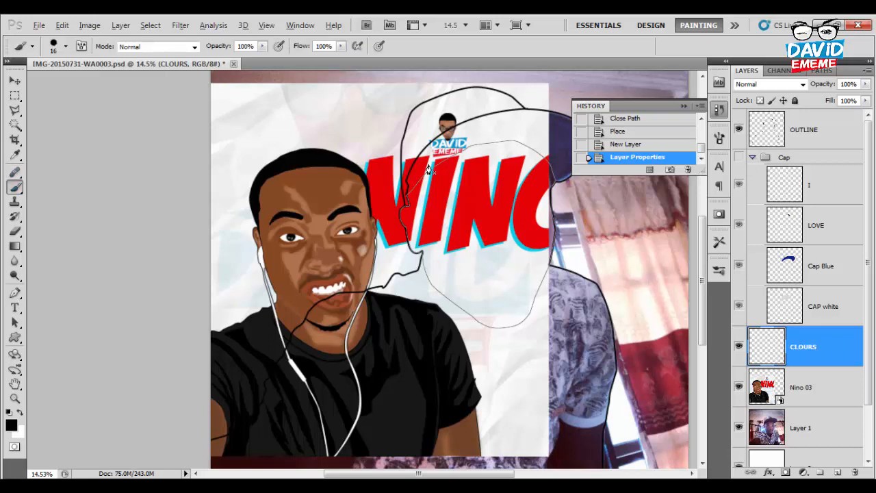
{"action": "key", "text": "alt"}
{"action": "key", "text": "alt"}
{"action": "left_click", "coordinate": [320, 197], "text": "alt"}
{"action": "left_click", "coordinate": [363, 250], "text": "alt"}
{"action": "left_click", "coordinate": [684, 106]}
{"action": "right_click", "coordinate": [628, 110]}
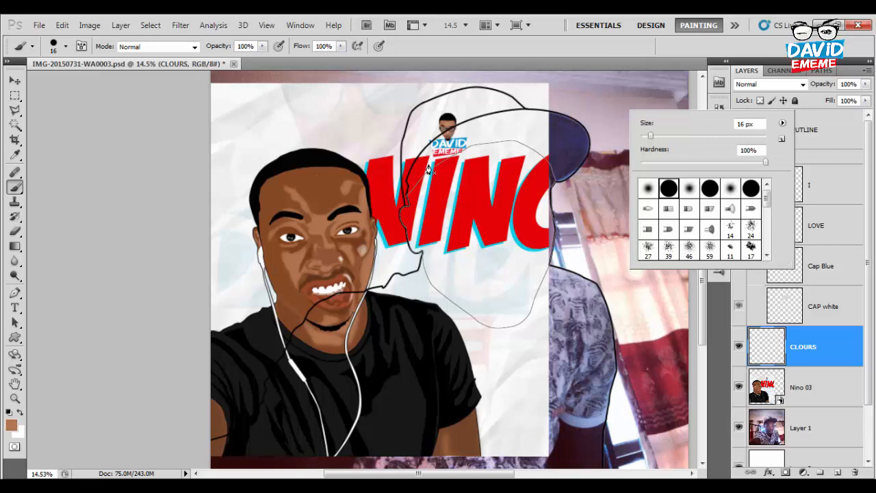
{"action": "left_click", "coordinate": [727, 136]}
{"action": "mouse_move", "coordinate": [607, 92]}
{"action": "left_mouse_down"}
{"action": "mouse_move", "coordinate": [632, 106]}
{"action": "mouse_move", "coordinate": [613, 146]}
{"action": "mouse_move", "coordinate": [649, 134]}
{"action": "left_mouse_up"}
Sample the medium brown forehead and darker brown facial shadow from the reference, painting a swatch of each below the light one.
{"action": "left_click", "coordinate": [322, 187], "text": "alt"}
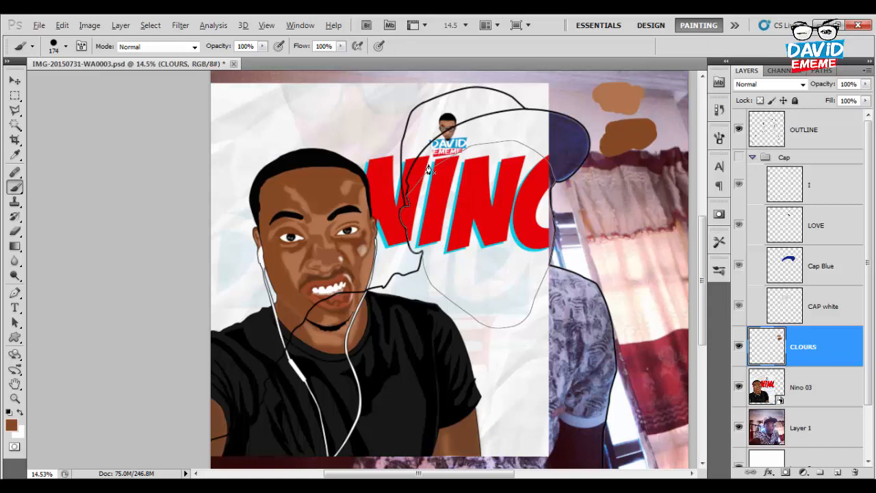
{"action": "left_click", "coordinate": [310, 278], "text": "alt"}
{"action": "mouse_move", "coordinate": [615, 171]}
{"action": "left_mouse_down"}
{"action": "mouse_move", "coordinate": [658, 190]}
{"action": "mouse_move", "coordinate": [604, 189]}
{"action": "mouse_move", "coordinate": [646, 184]}
{"action": "left_mouse_up"}
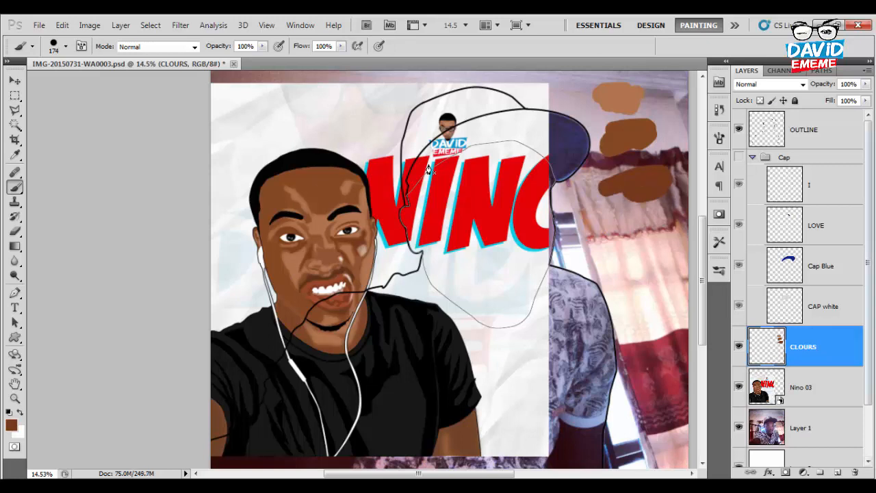
Hide the Nino 03 reference layer to uncover the portrait.
{"action": "key", "text": "alt+bracketleft"}
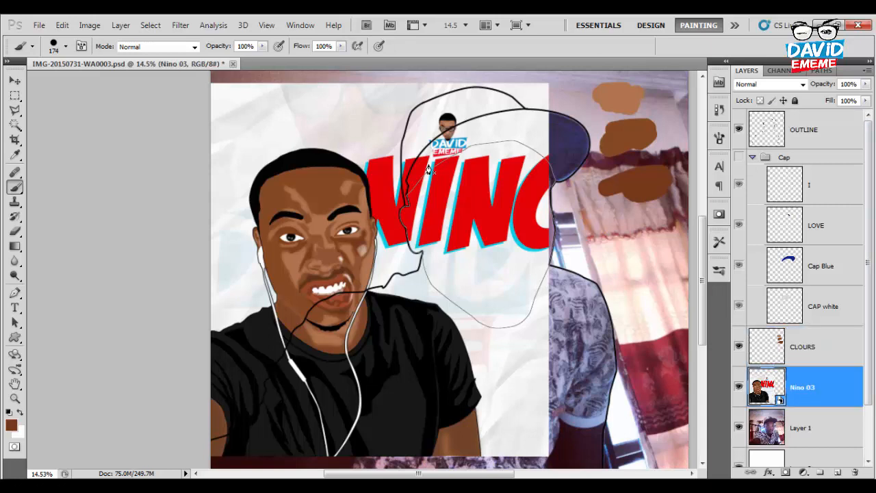
{"action": "key", "text": "ctrl+d"}
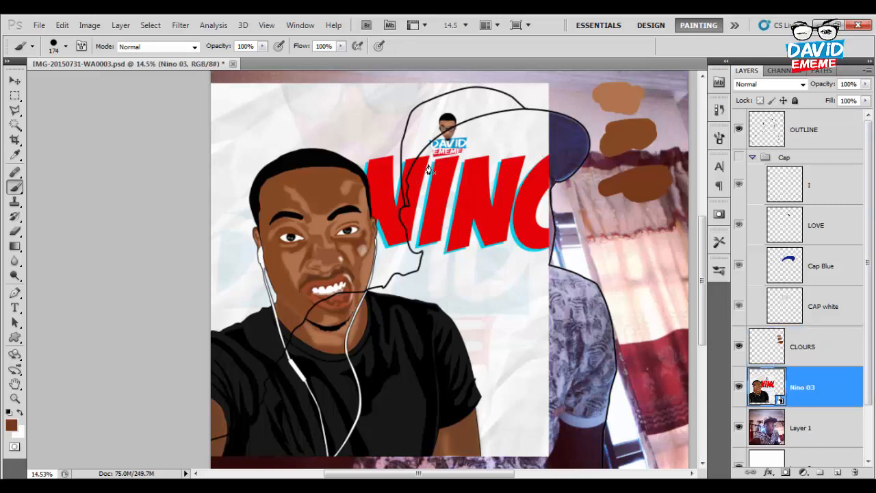
{"action": "key", "text": "ctrl+z"}
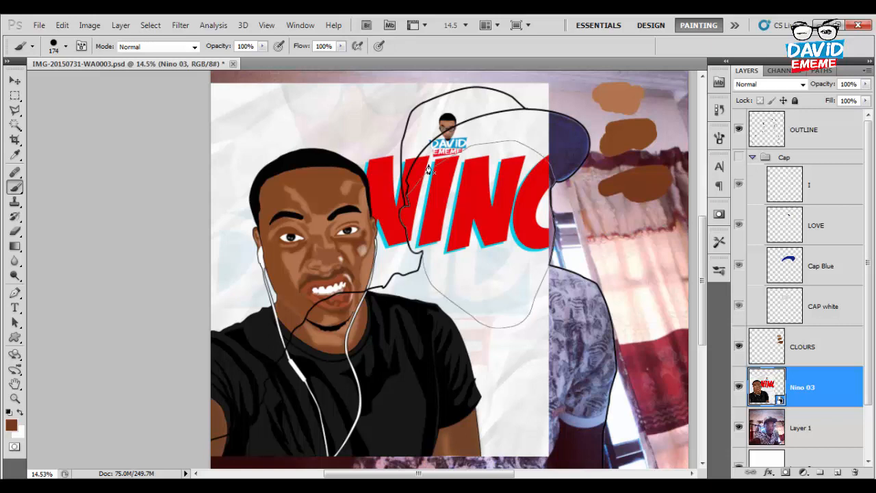
{"action": "left_click", "coordinate": [739, 387]}
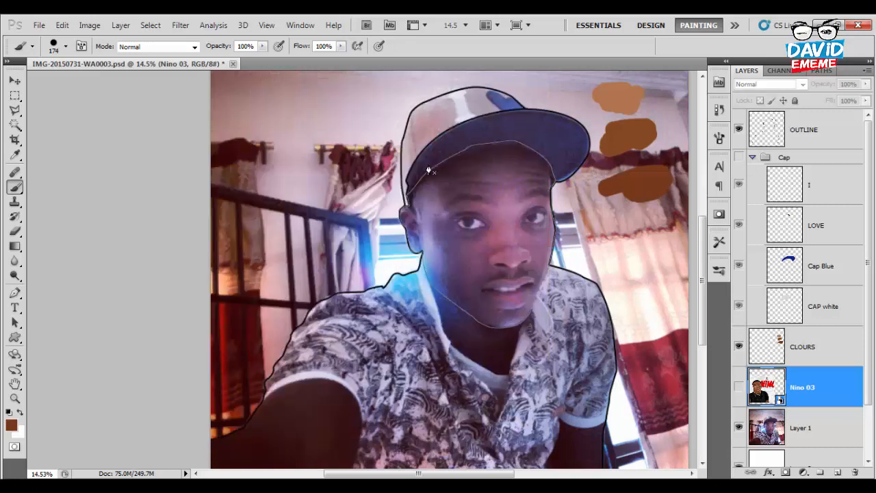
{"action": "scroll", "coordinate": [429, 170], "scroll_direction": "up", "scroll_amount": 2}
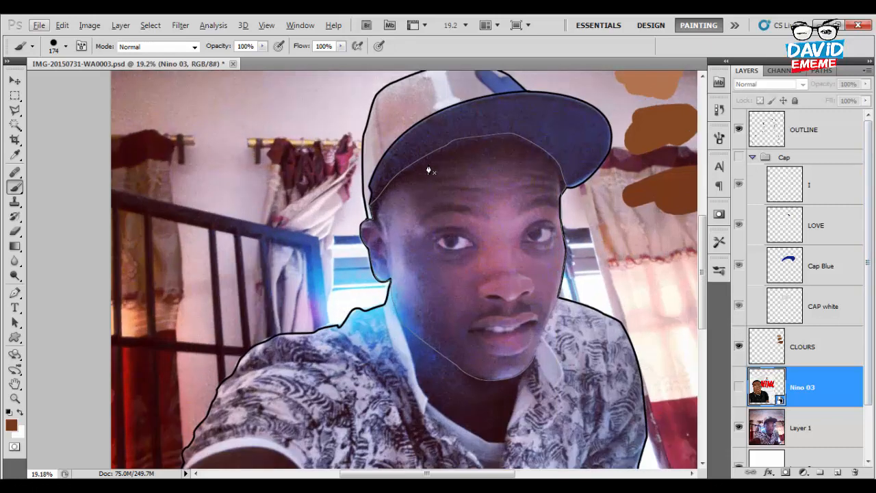
Add a new layer above the CLOURS layer and name it Face.
{"action": "key", "text": "alt+bracketright"}
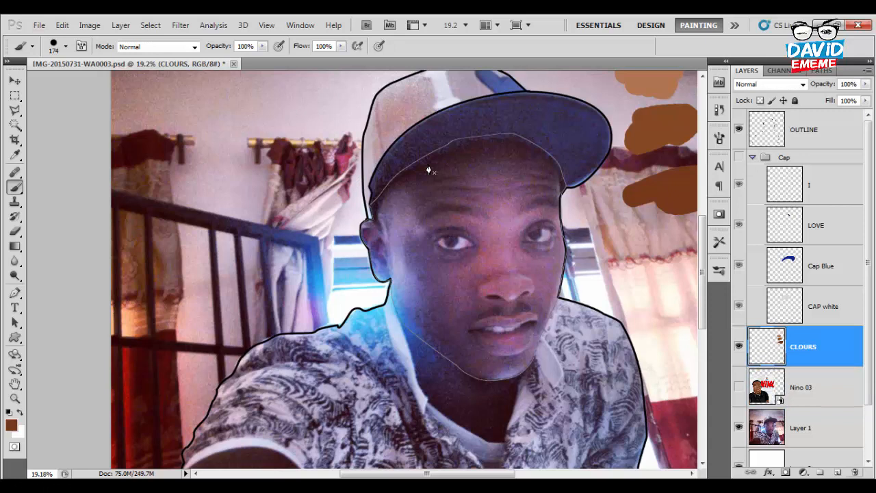
{"action": "left_click", "coordinate": [838, 472]}
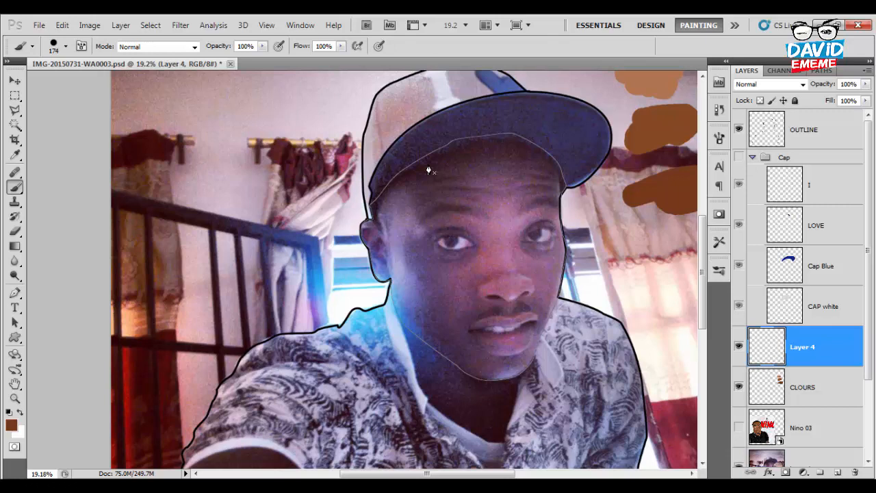
{"action": "scroll", "coordinate": [801, 291], "scroll_direction": "down", "scroll_amount": 3}
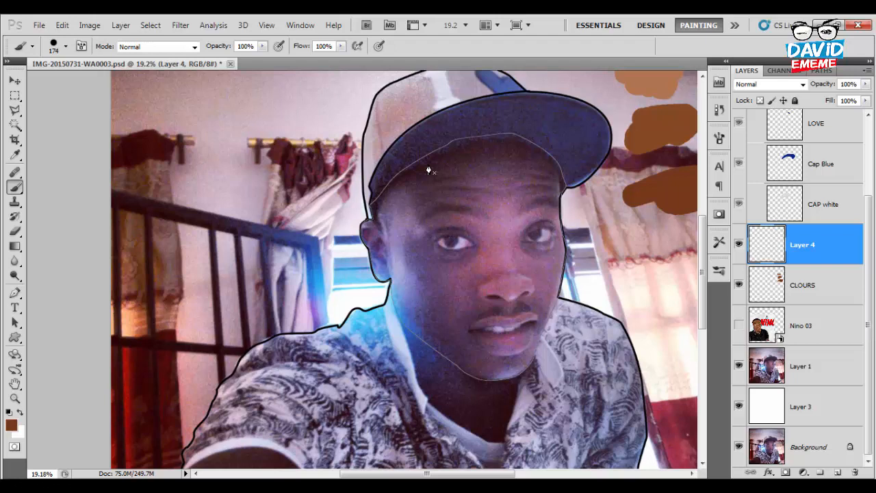
{"action": "left_click", "coordinate": [15, 293]}
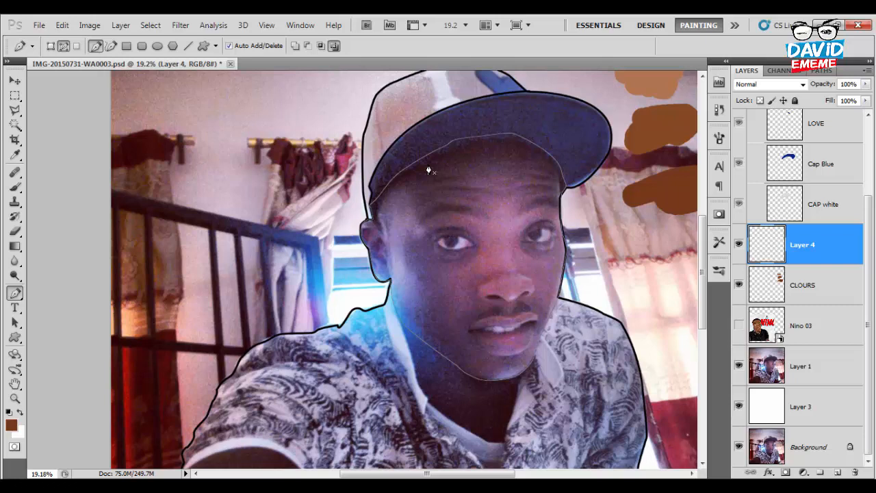
{"action": "double_click", "coordinate": [802, 245]}
{"action": "type", "text": "Face"}
{"action": "key", "text": "Return"}
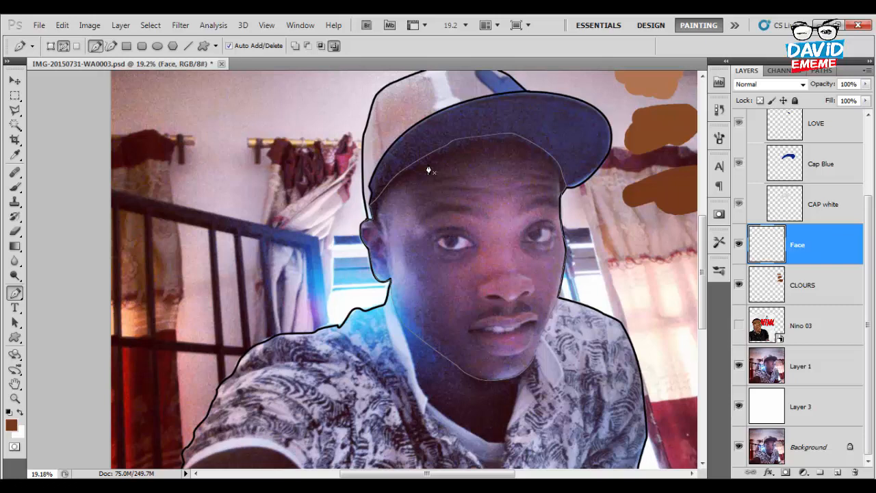
Set the foreground colour to light brown #b17550 by sampling the lightest skin swatch beside the cap.
{"action": "scroll", "coordinate": [428, 171], "scroll_direction": "up", "scroll_amount": 3}
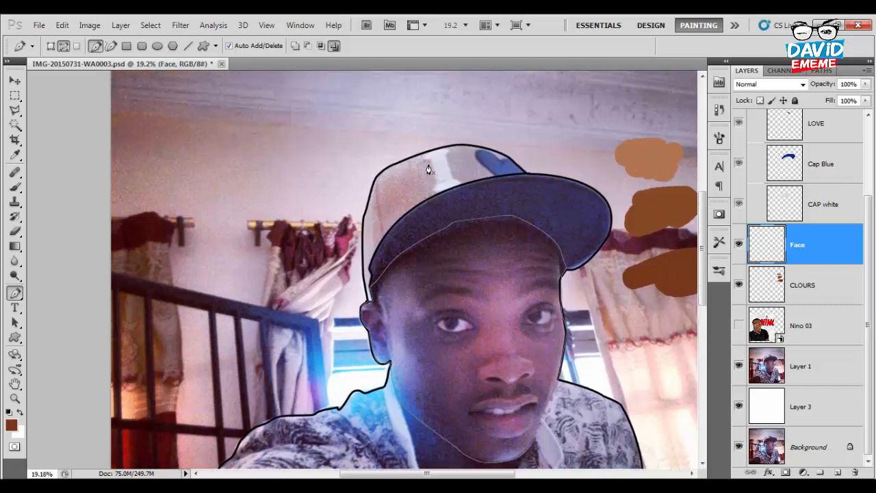
{"action": "key", "text": "i"}
{"action": "left_click", "coordinate": [11, 425]}
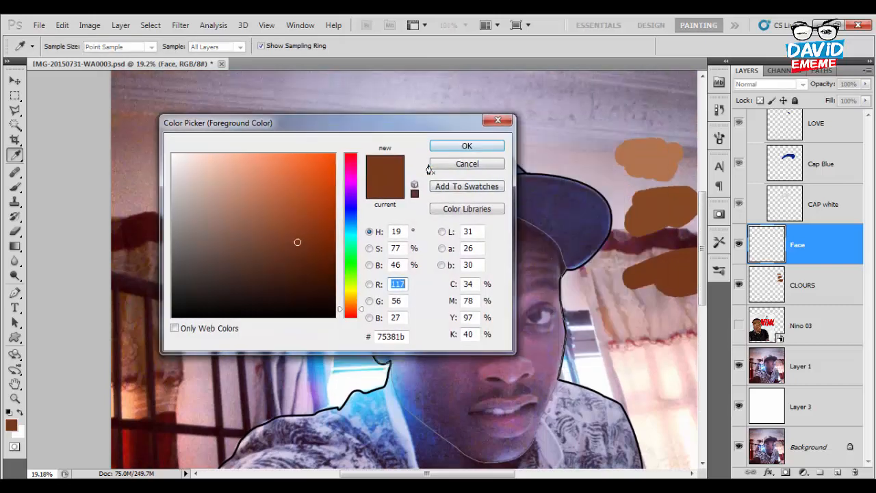
{"action": "left_click", "coordinate": [429, 171]}
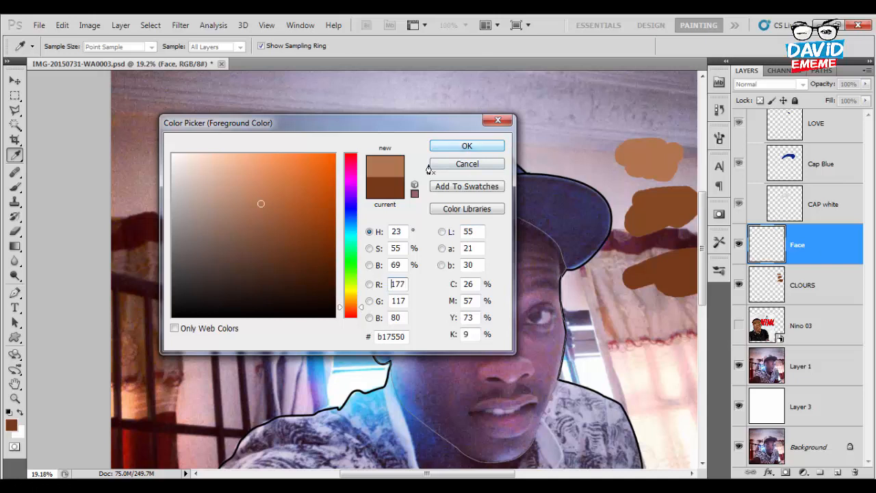
{"action": "key", "text": "Return"}
Fill the traced face path with the foreground colour at 100% opacity on the Face layer and delete the path.
{"action": "key", "text": "p"}
{"action": "scroll", "coordinate": [428, 171], "scroll_direction": "down", "scroll_amount": 3}
{"action": "right_click", "coordinate": [429, 170]}
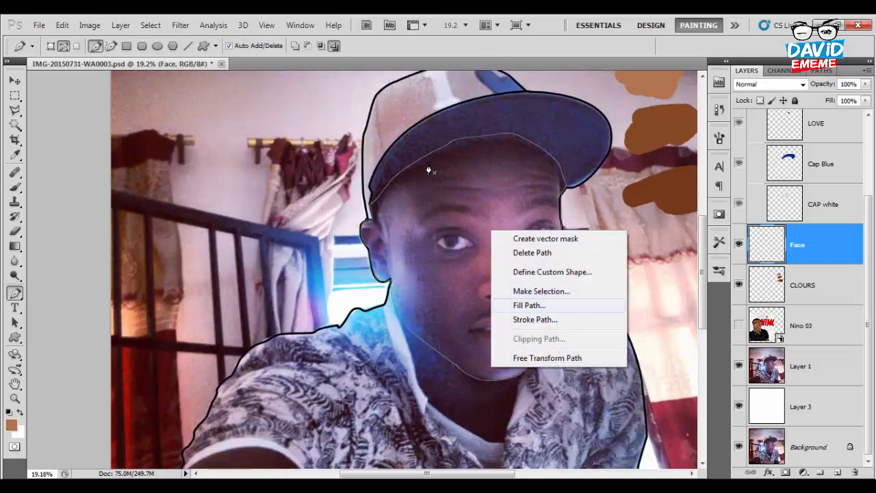
{"action": "key", "text": "Return"}
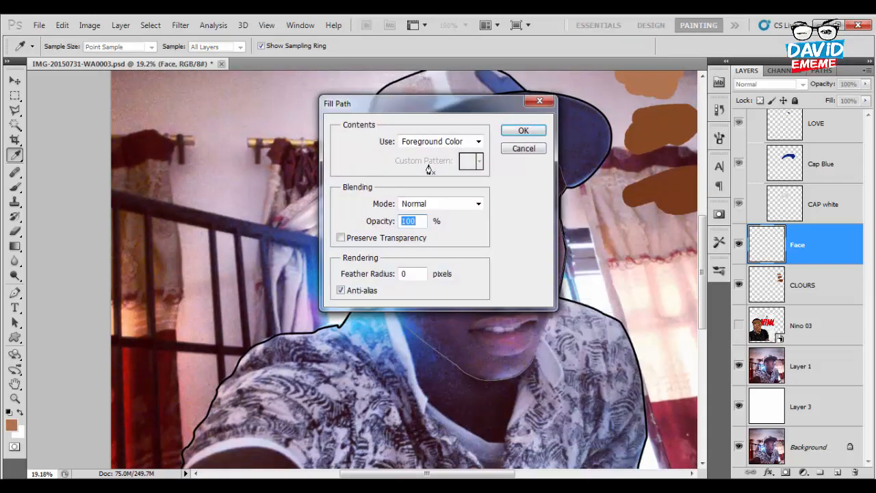
{"action": "key", "text": "Return"}
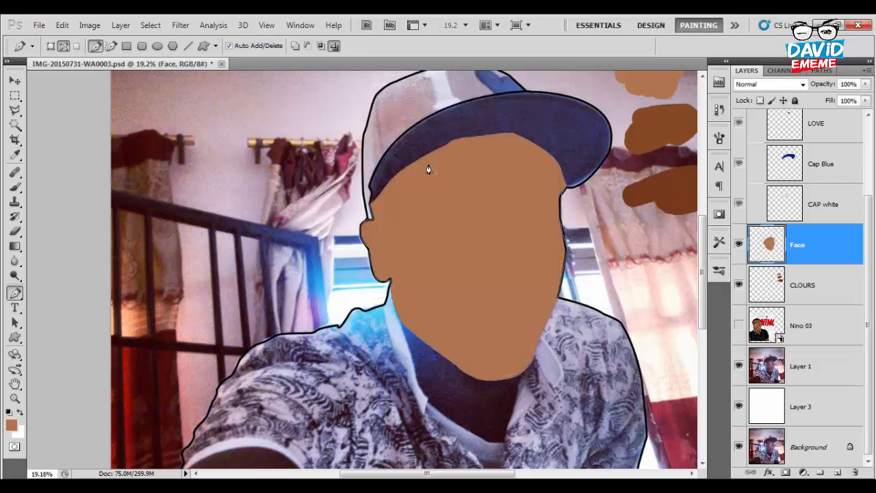
{"action": "right_click", "coordinate": [429, 170]}
{"action": "key", "text": "Up"}
{"action": "key", "text": "Up"}
{"action": "key", "text": "Up"}
{"action": "key", "text": "Return"}
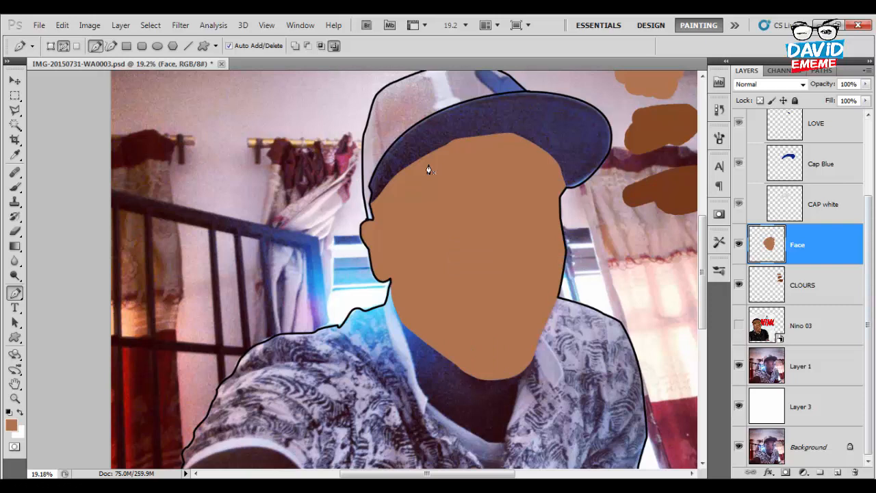
Hide the Face layer and trace a closed path around the neck, following the shirt collar and overlapping the jaw.
{"action": "scroll", "coordinate": [429, 170], "scroll_direction": "down", "scroll_amount": 3}
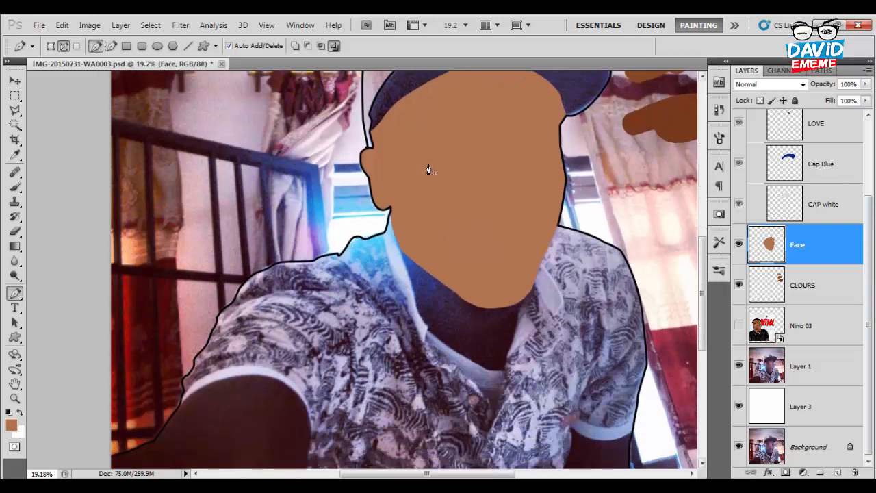
{"action": "key", "text": "ctrl+comma"}
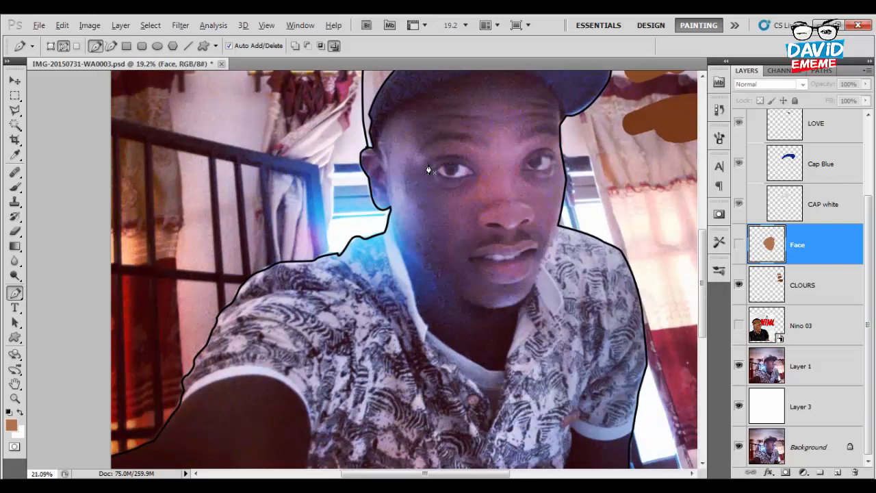
{"action": "scroll", "coordinate": [428, 171], "scroll_direction": "up", "scroll_amount": 2}
{"action": "left_click_drag", "start_coordinate": [435, 163], "coordinate": [434, 170]}
{"action": "left_click_drag", "start_coordinate": [434, 208], "coordinate": [502, 392]}
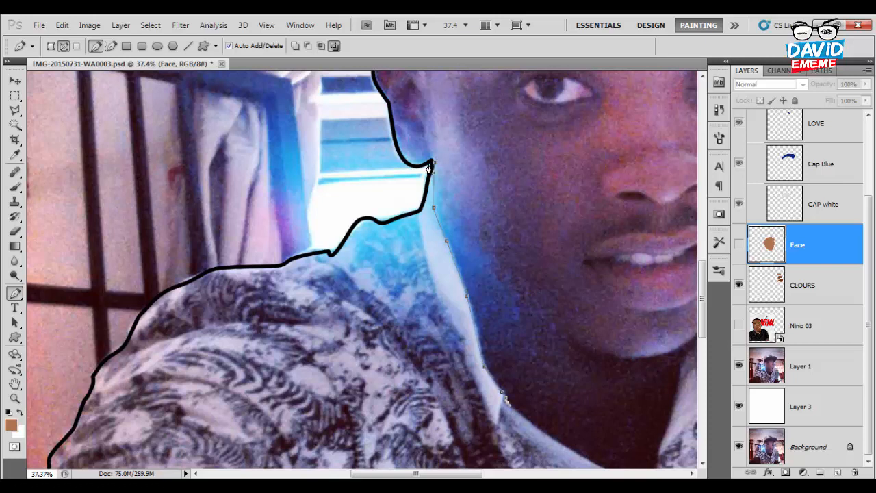
{"action": "scroll", "coordinate": [429, 169], "scroll_direction": "down", "scroll_amount": 4}
{"action": "scroll", "coordinate": [430, 169], "scroll_direction": "right", "scroll_amount": 5}
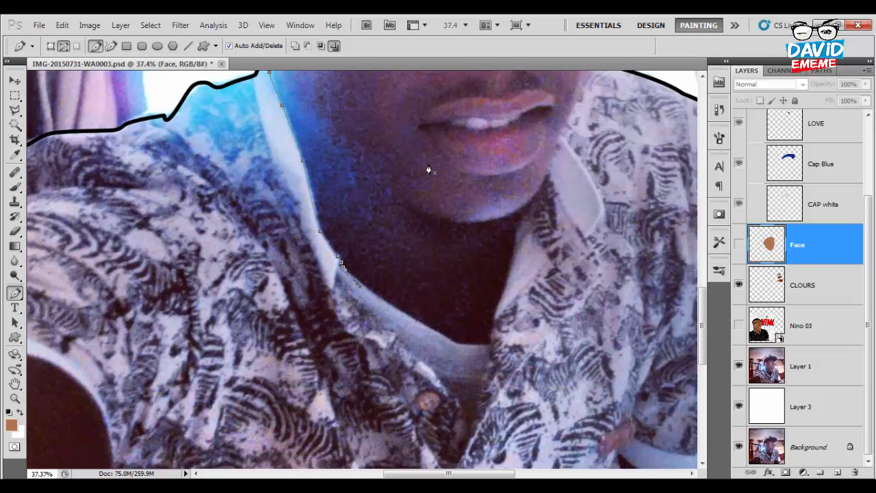
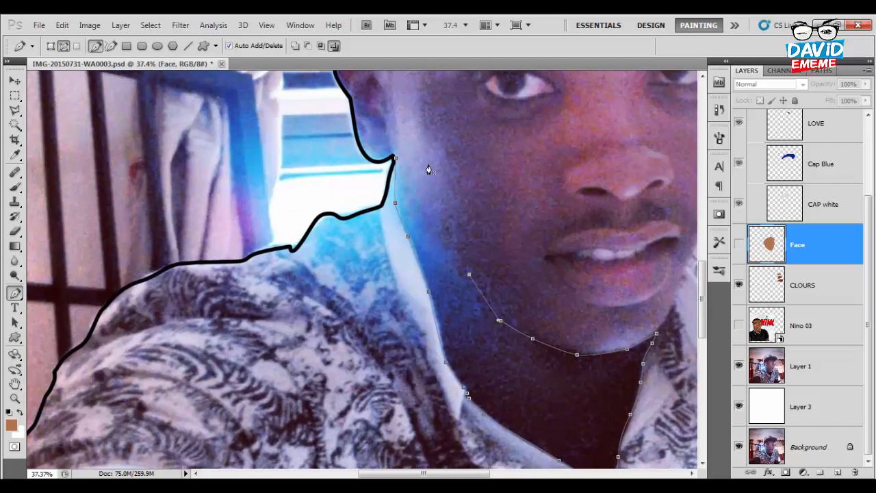
{"action": "scroll", "coordinate": [429, 170], "scroll_direction": "down", "scroll_amount": 6}
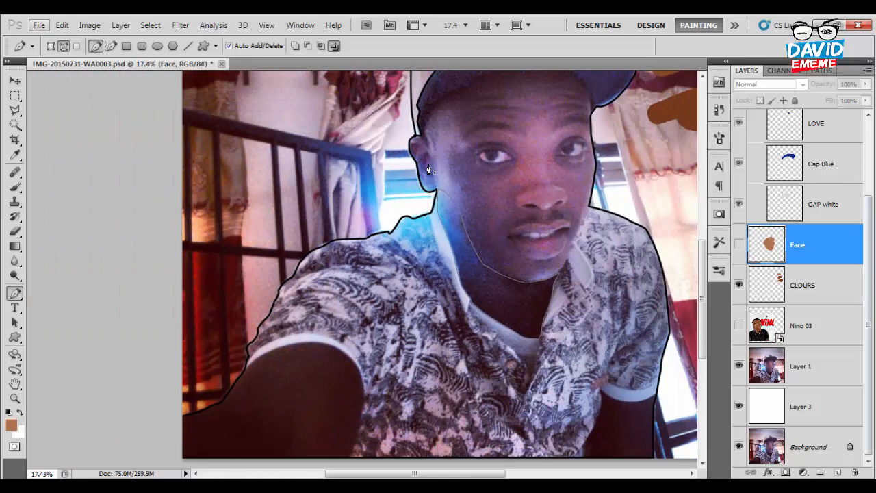
Show the Face layer again and fill the neck path with the light brown foreground colour at 100% opacity.
{"action": "left_click", "coordinate": [739, 244]}
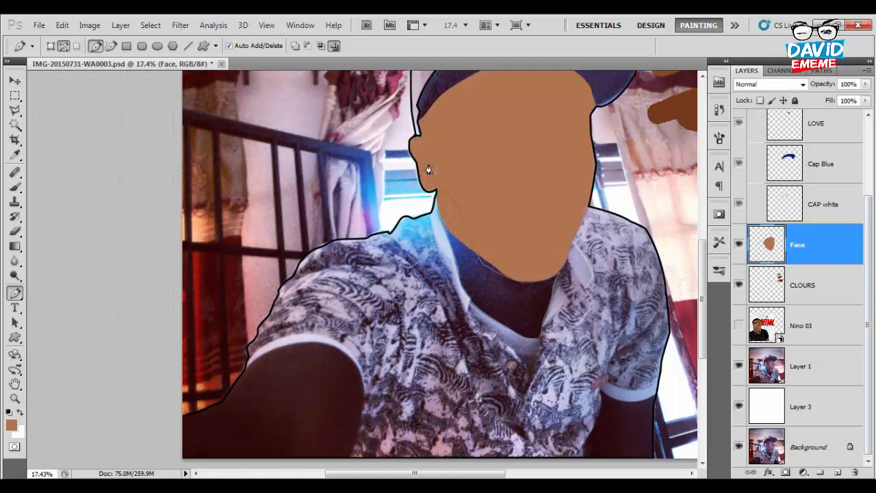
{"action": "right_click", "coordinate": [487, 245]}
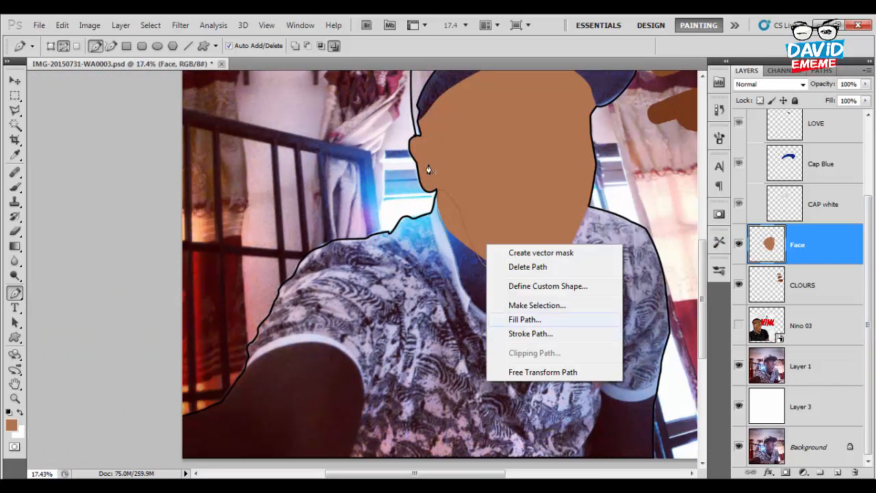
{"action": "left_click", "coordinate": [524, 319]}
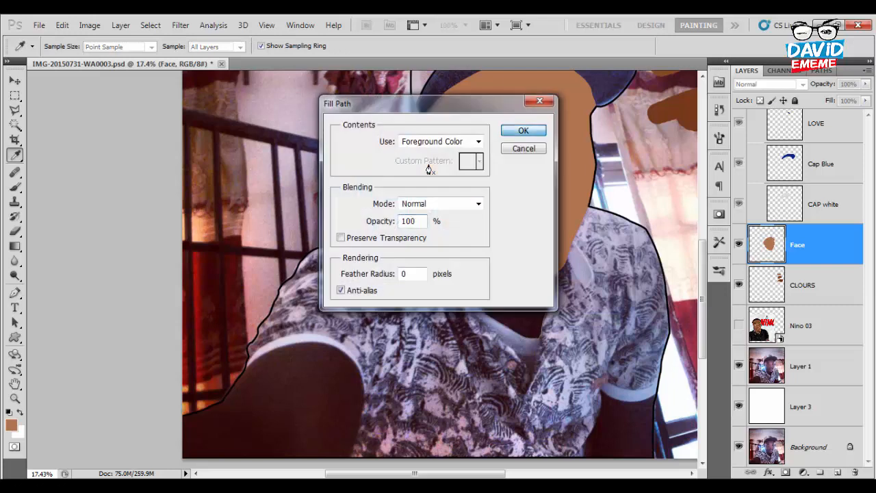
{"action": "key", "text": "Return"}
Delete the neck path and paint over the unfilled gap along the jaw with the 174 px brush.
{"action": "right_click", "coordinate": [489, 253]}
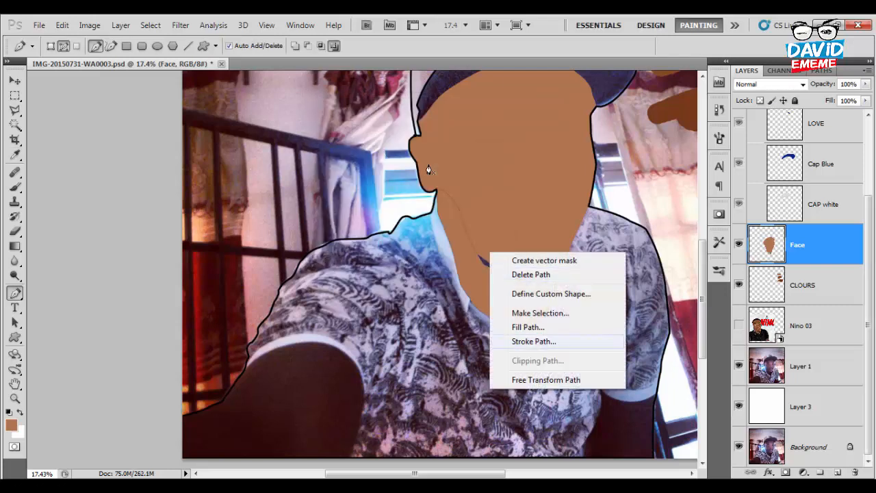
{"action": "key", "text": "Up"}
{"action": "key", "text": "Up"}
{"action": "key", "text": "Up"}
{"action": "key", "text": "Return"}
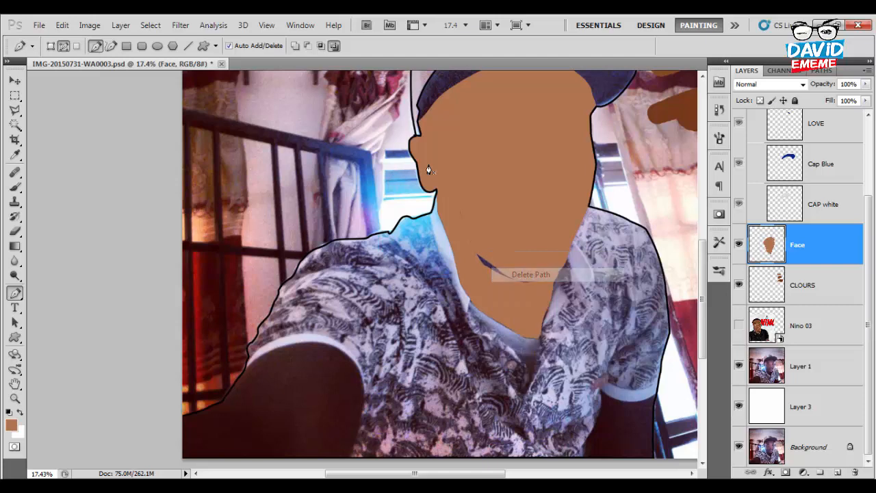
{"action": "key", "text": "b"}
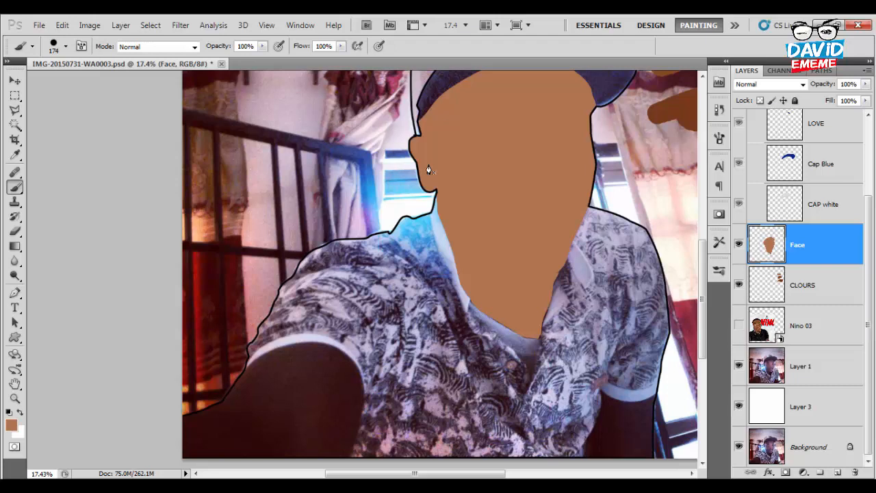
Preview the Cap group over the filled face, collapse the group and hide it again.
{"action": "key", "text": "alt+bracketleft"}
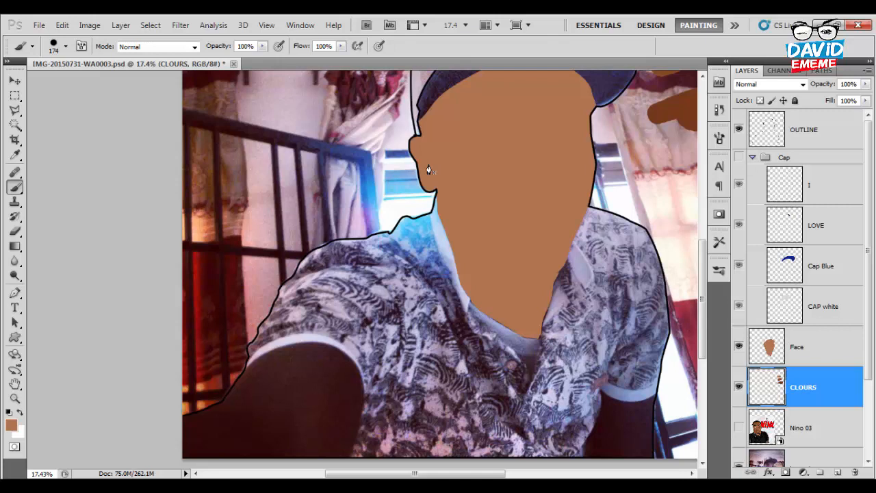
{"action": "left_click", "coordinate": [739, 157]}
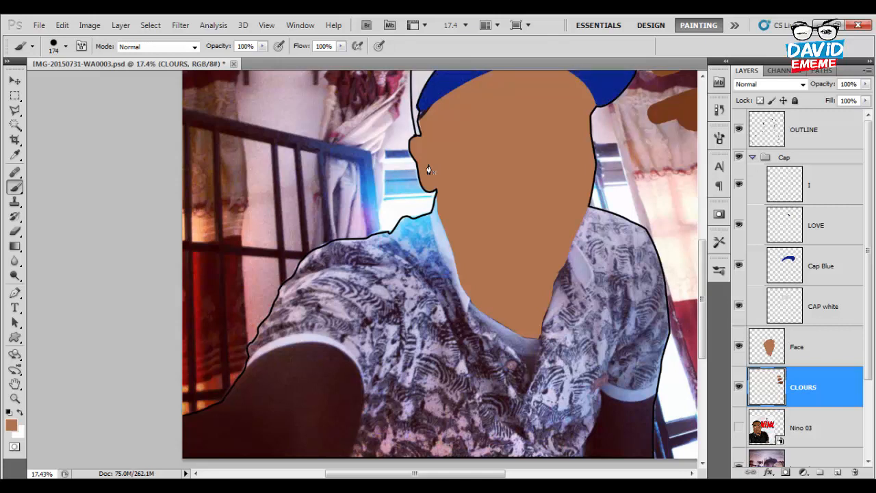
{"action": "left_click", "coordinate": [752, 157]}
{"action": "scroll", "coordinate": [429, 170], "scroll_direction": "up", "scroll_amount": 5}
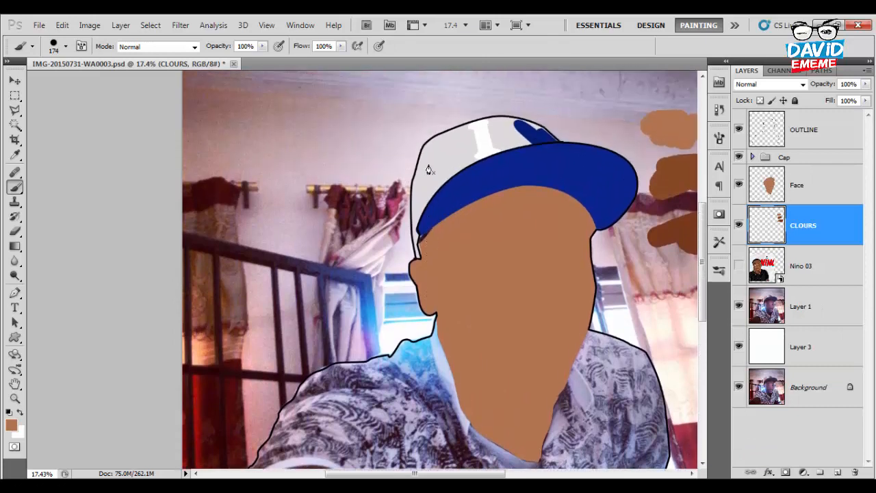
{"action": "left_click", "coordinate": [738, 157]}
{"action": "scroll", "coordinate": [428, 169], "scroll_direction": "up", "scroll_amount": 3}
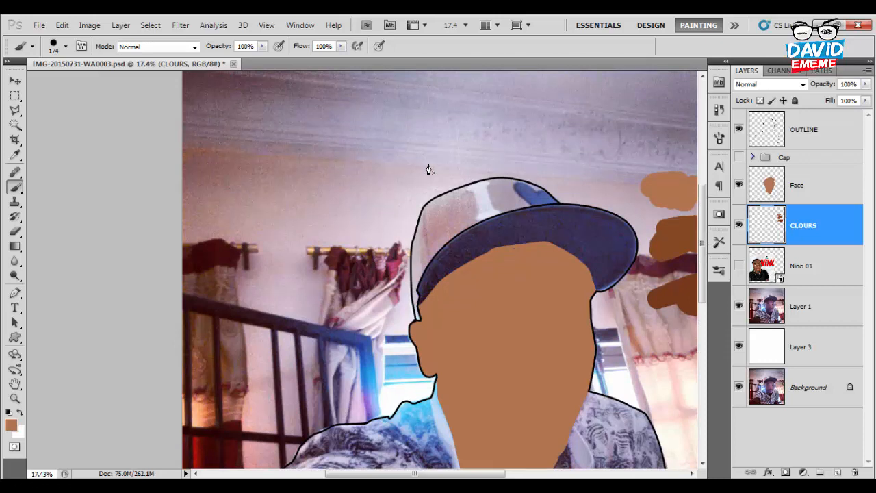
Group the Cap group together with the Face and CLOURS layers.
{"action": "key", "text": "alt+shift+bracketright"}
{"action": "key", "text": "alt+shift+bracketright"}
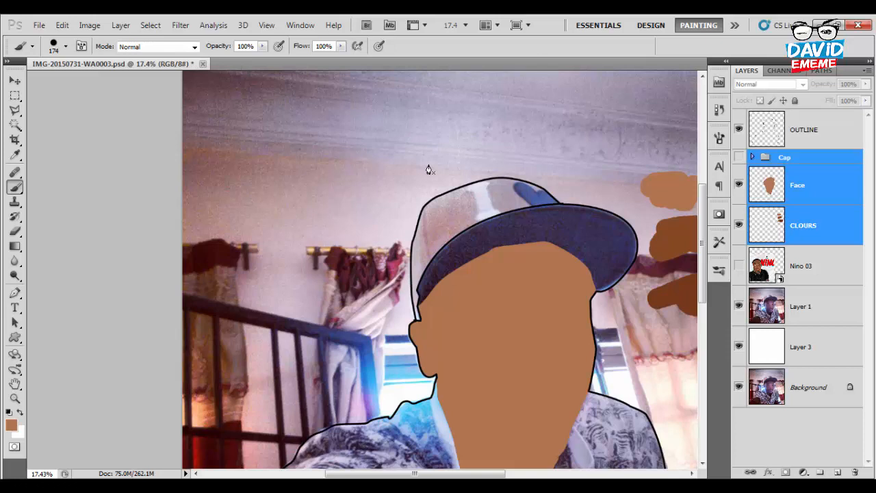
{"action": "key", "text": "alt+shift+bracketleft"}
{"action": "key", "text": "alt+shift+bracketleft"}
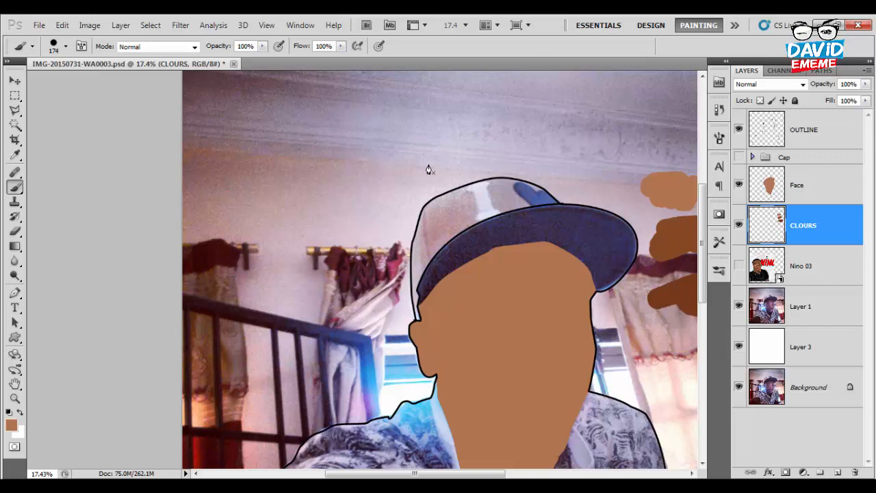
{"action": "key", "text": "alt+shift+bracketright"}
{"action": "key", "text": "alt+shift+bracketright"}
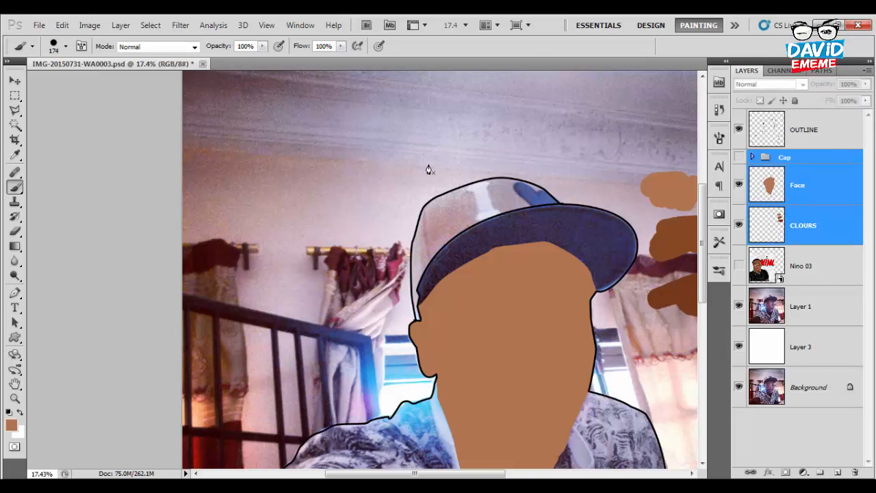
{"action": "key", "text": "ctrl+g"}
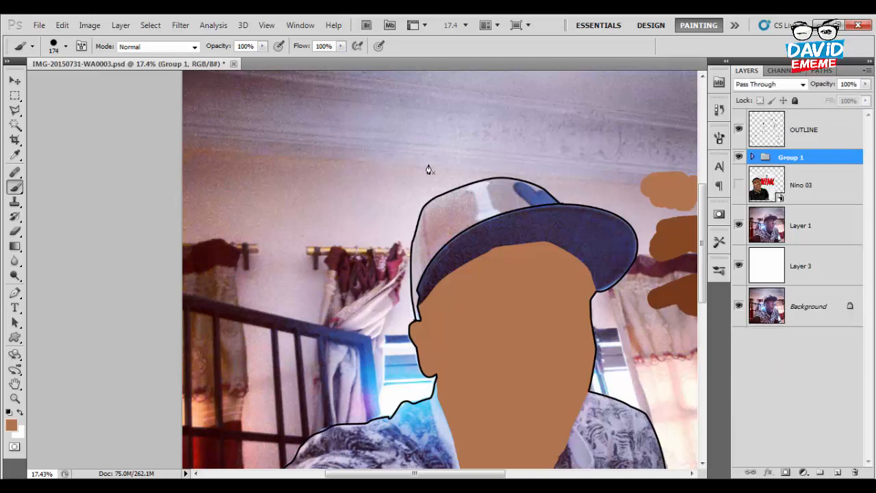
{"action": "key", "text": "ctrl+s"}
Expand and hide Group 1, then add a layer above Face inside it named FACE shape.
{"action": "left_click", "coordinate": [753, 157]}
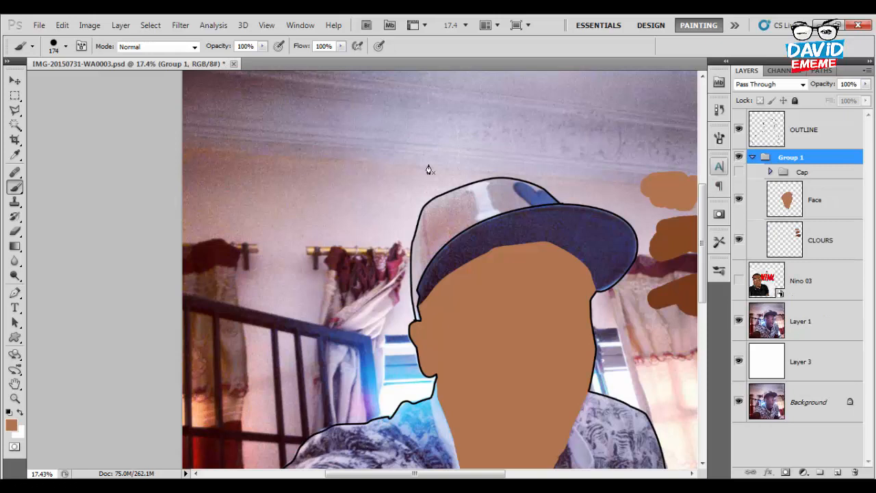
{"action": "left_click", "coordinate": [738, 157]}
{"action": "scroll", "coordinate": [441, 270], "scroll_direction": "down", "scroll_amount": 2}
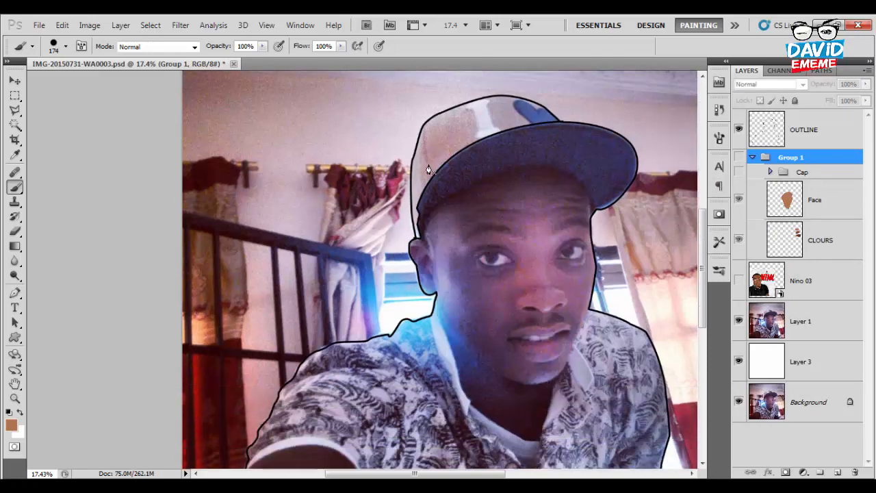
{"action": "scroll", "coordinate": [429, 169], "scroll_direction": "down", "scroll_amount": 1}
{"action": "key", "text": "ctrl+shift+alt+n"}
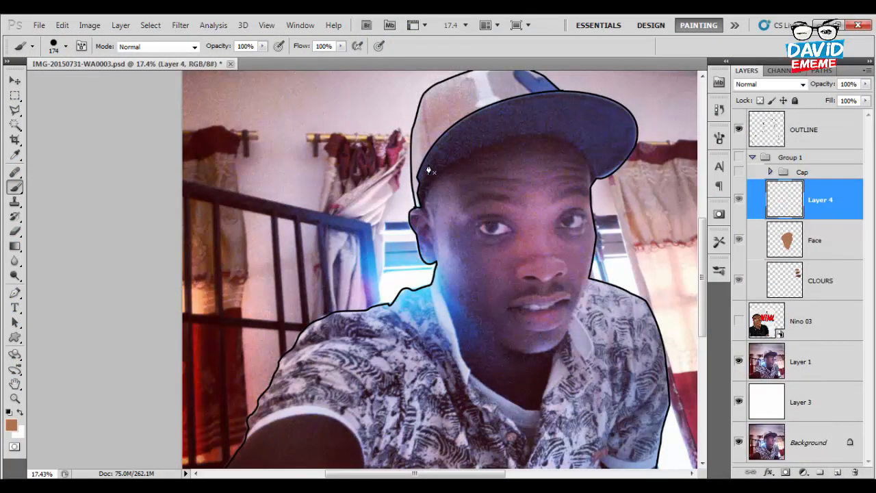
{"action": "double_click", "coordinate": [821, 200]}
{"action": "type", "text": "FACE shape"}
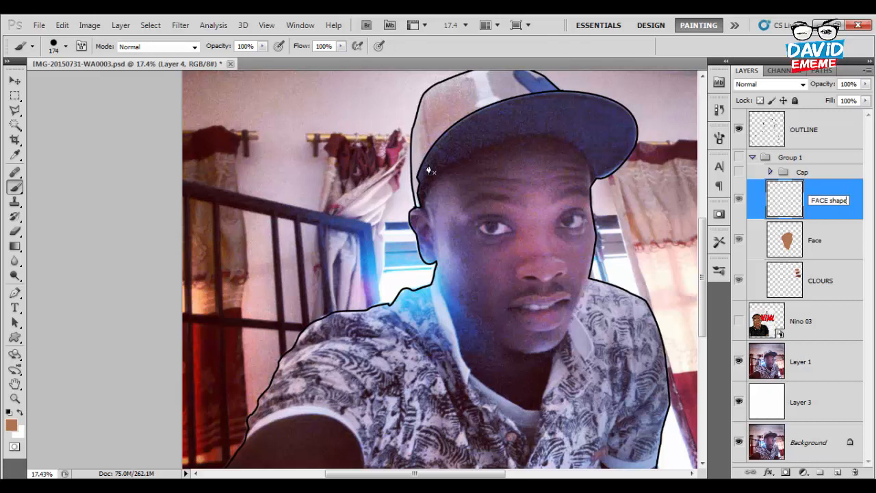
{"action": "key", "text": "Return"}
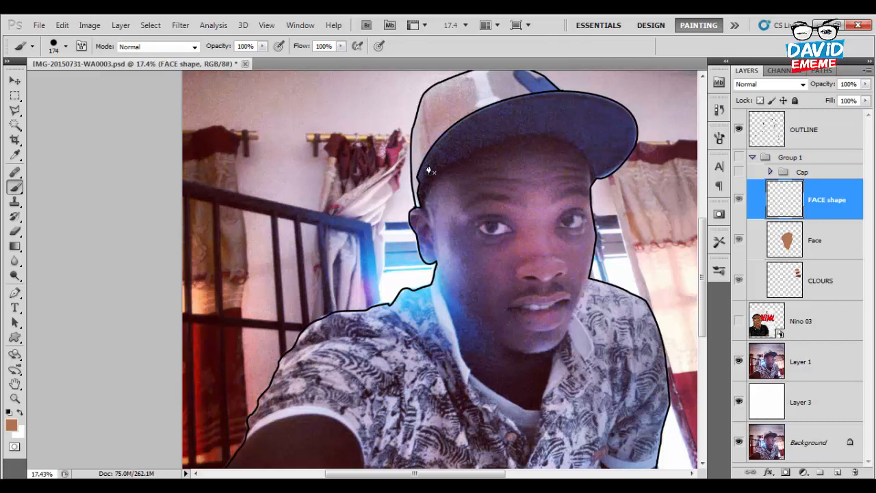
Trace a Pen tool path on the FACE shape layer around the forehead highlight, down the nose bridge and around the nose's side.
{"action": "key", "text": "p"}
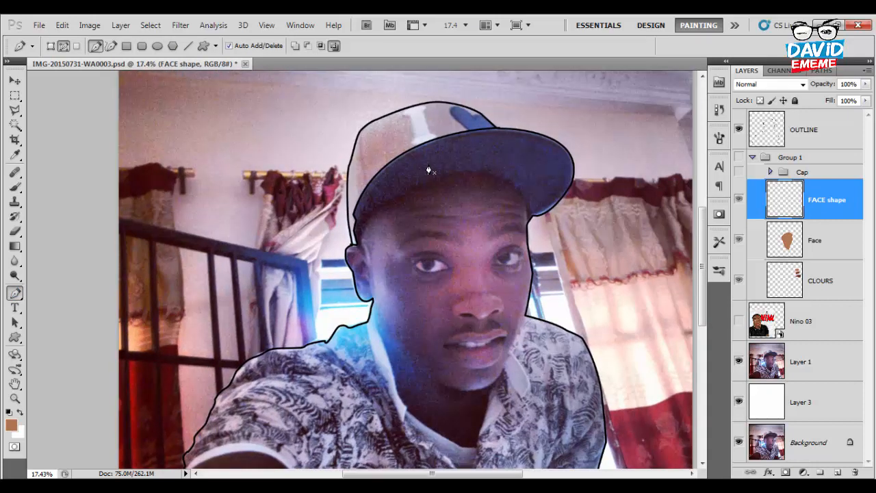
{"action": "mouse_move", "coordinate": [469, 232]}
{"action": "left_mouse_down"}
{"action": "mouse_move", "coordinate": [466, 196]}
{"action": "mouse_move", "coordinate": [488, 208]}
{"action": "left_mouse_up"}
{"action": "mouse_move", "coordinate": [486, 225]}
{"action": "left_mouse_down"}
{"action": "mouse_move", "coordinate": [505, 238]}
{"action": "mouse_move", "coordinate": [495, 249]}
{"action": "left_mouse_up"}
{"action": "left_click", "coordinate": [485, 286]}
{"action": "scroll", "coordinate": [501, 299], "scroll_direction": "up", "scroll_amount": 4}
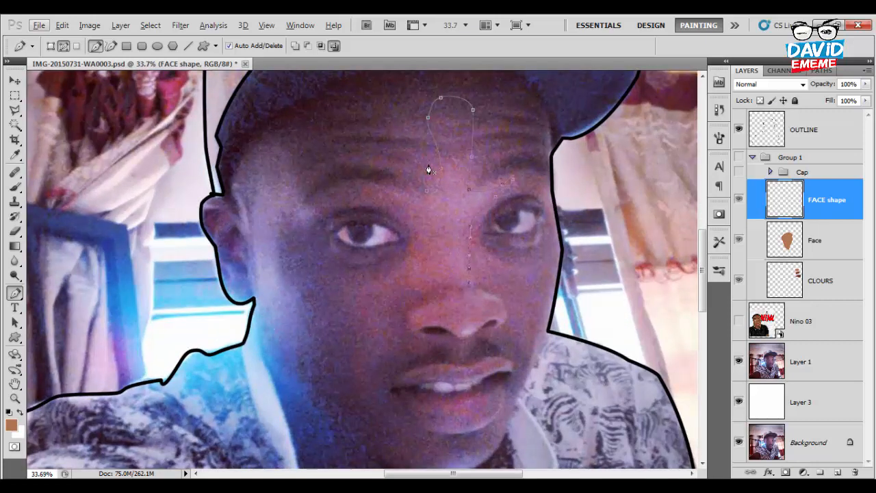
{"action": "left_click", "coordinate": [488, 295]}
{"action": "scroll", "coordinate": [486, 293], "scroll_direction": "up", "scroll_amount": 5}
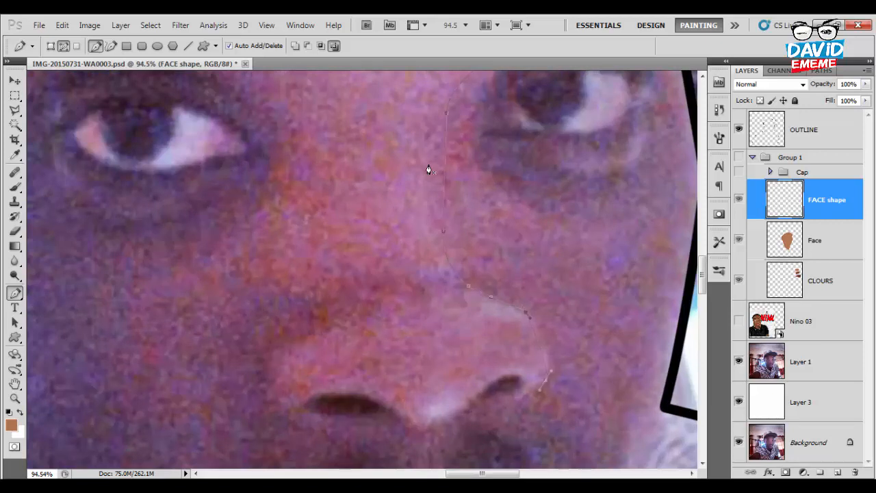
{"action": "scroll", "coordinate": [429, 170], "scroll_direction": "down", "scroll_amount": 4}
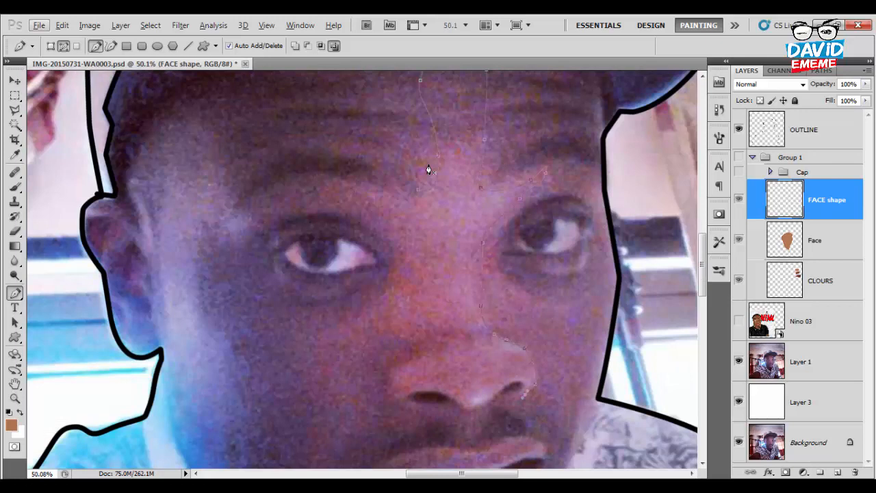
{"action": "scroll", "coordinate": [428, 169], "scroll_direction": "down", "scroll_amount": 1}
{"action": "left_click_drag", "start_coordinate": [510, 372], "coordinate": [506, 374]}
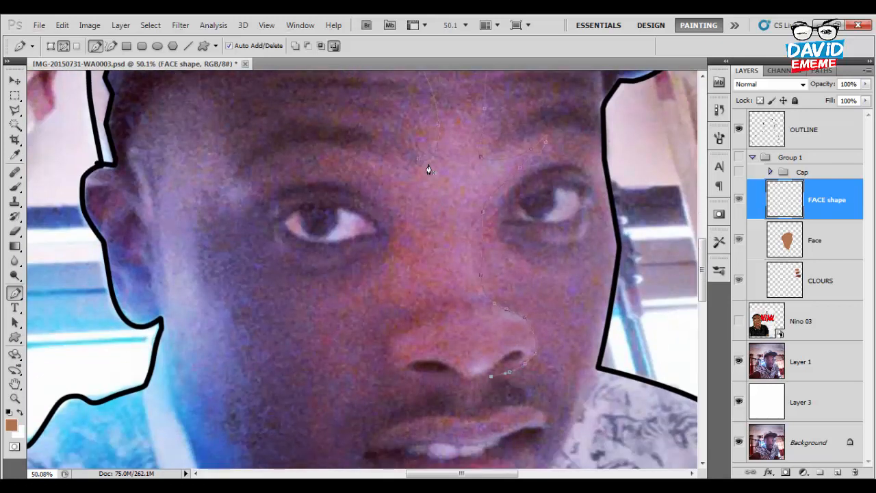
{"action": "scroll", "coordinate": [429, 170], "scroll_direction": "down", "scroll_amount": 2}
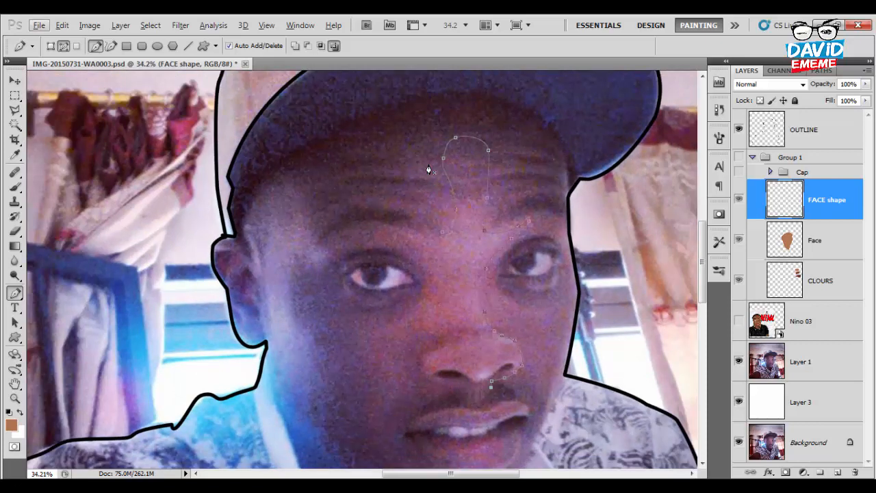
Remove the last two stray anchor points below the nose through the history.
{"action": "left_click", "coordinate": [478, 387]}
{"action": "scroll", "coordinate": [429, 170], "scroll_direction": "up", "scroll_amount": 4}
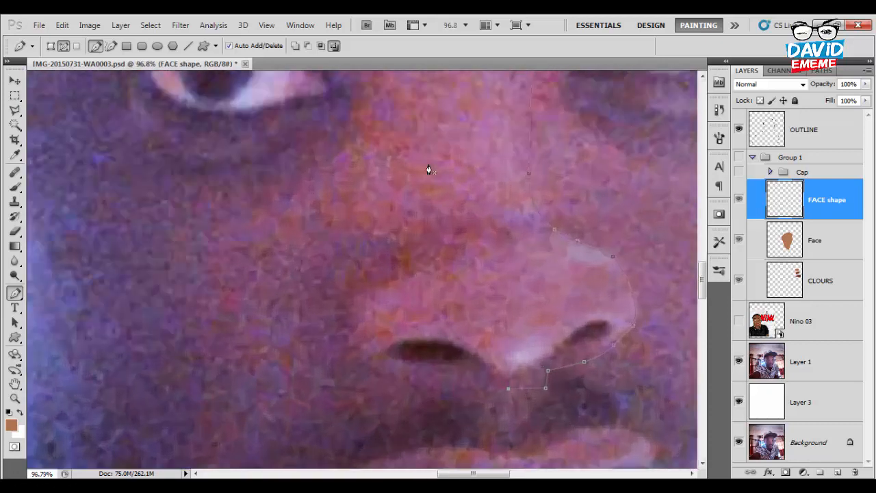
{"action": "left_click", "coordinate": [719, 110]}
{"action": "left_click", "coordinate": [688, 169]}
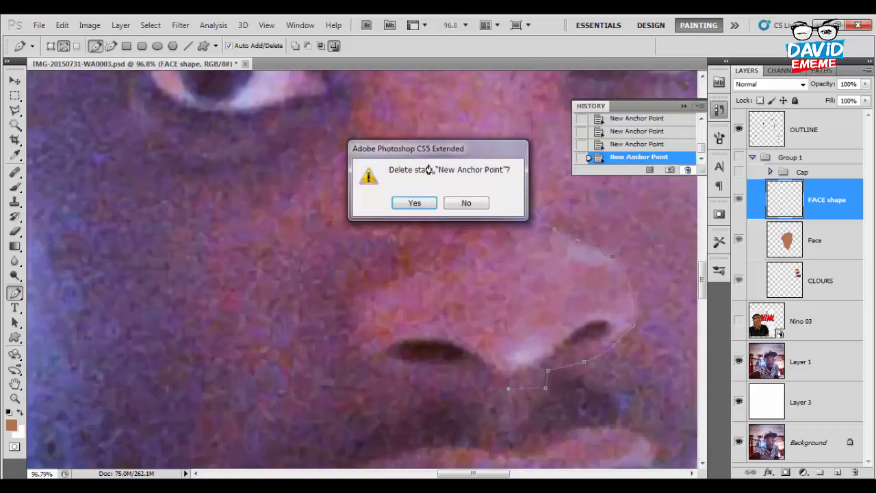
{"action": "left_click", "coordinate": [414, 203]}
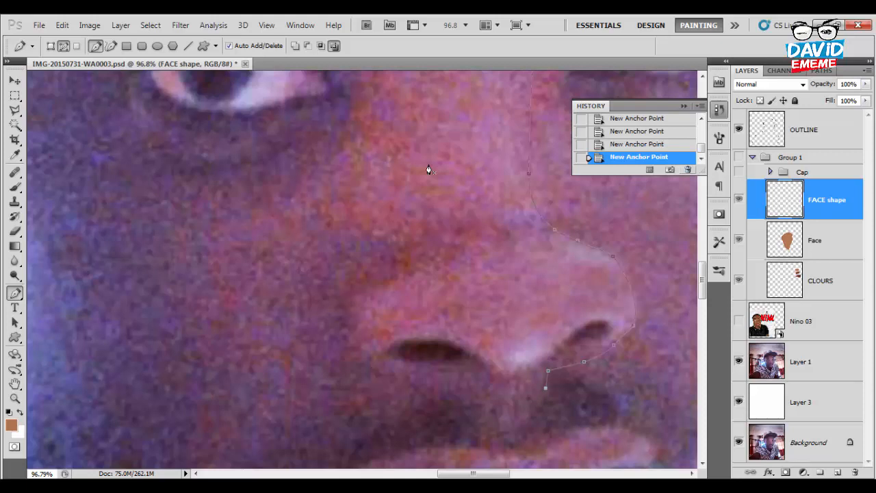
{"action": "left_click", "coordinate": [688, 169]}
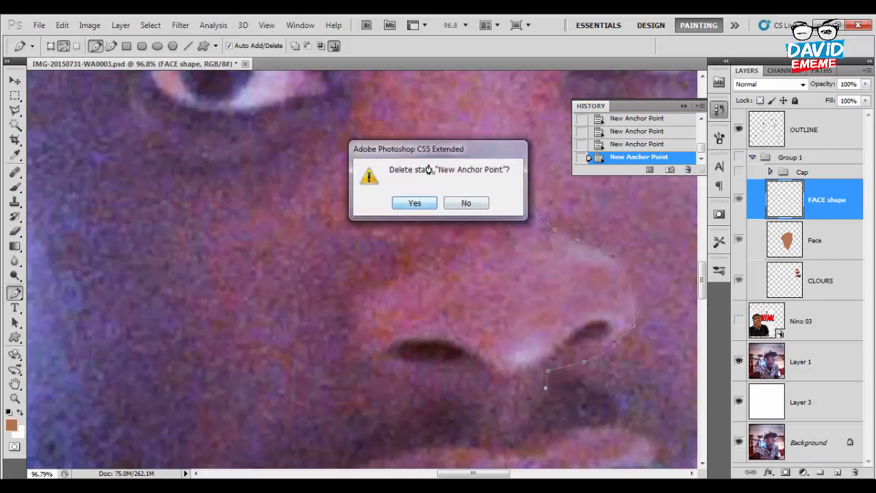
{"action": "left_click", "coordinate": [414, 203]}
Continue the path beneath the nostrils and diagonally down across the moustache area to the near corner of the mouth.
{"action": "left_click", "coordinate": [537, 372]}
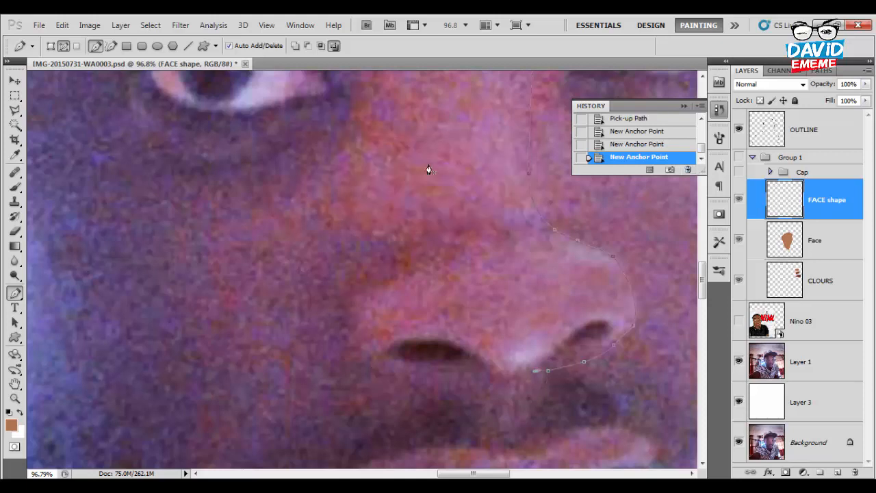
{"action": "left_click", "coordinate": [505, 377]}
{"action": "mouse_move", "coordinate": [486, 378]}
{"action": "left_mouse_down"}
{"action": "mouse_move", "coordinate": [442, 381]}
{"action": "mouse_move", "coordinate": [397, 413]}
{"action": "left_mouse_up"}
{"action": "left_click", "coordinate": [427, 381]}
{"action": "scroll", "coordinate": [412, 406], "scroll_direction": "down", "scroll_amount": 4}
{"action": "scroll", "coordinate": [412, 395], "scroll_direction": "down", "scroll_amount": 3}
{"action": "left_click", "coordinate": [375, 438]}
{"action": "scroll", "coordinate": [383, 425], "scroll_direction": "up", "scroll_amount": 7}
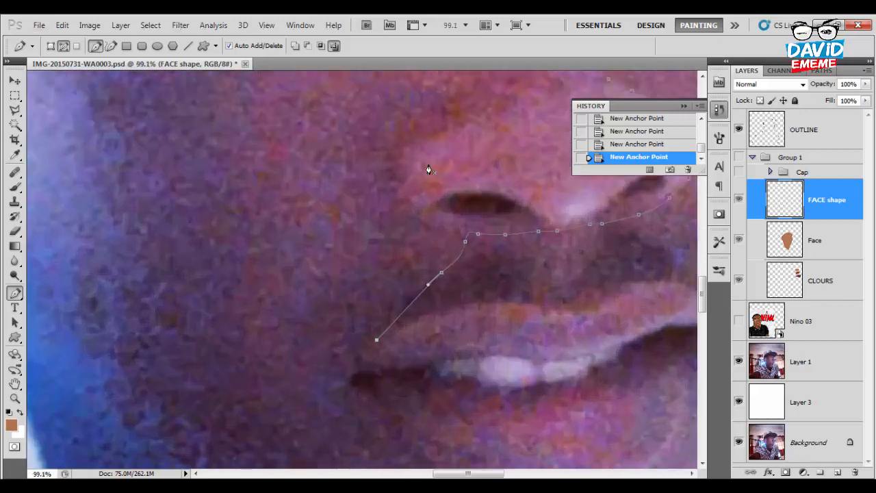
{"action": "left_click", "coordinate": [356, 373]}
Run the path along the upper edge of the top lip to the opposite corner of the mouth.
{"action": "left_click", "coordinate": [368, 355]}
{"action": "left_click_drag", "start_coordinate": [385, 341], "coordinate": [391, 336]}
{"action": "left_click", "coordinate": [419, 315]}
{"action": "mouse_move", "coordinate": [451, 306]}
{"action": "left_mouse_down"}
{"action": "mouse_move", "coordinate": [597, 306]}
{"action": "mouse_move", "coordinate": [644, 281]}
{"action": "mouse_move", "coordinate": [441, 298]}
{"action": "mouse_move", "coordinate": [490, 313]}
{"action": "mouse_move", "coordinate": [496, 341]}
{"action": "mouse_move", "coordinate": [479, 367]}
{"action": "left_mouse_up"}
{"action": "left_click", "coordinate": [658, 281]}
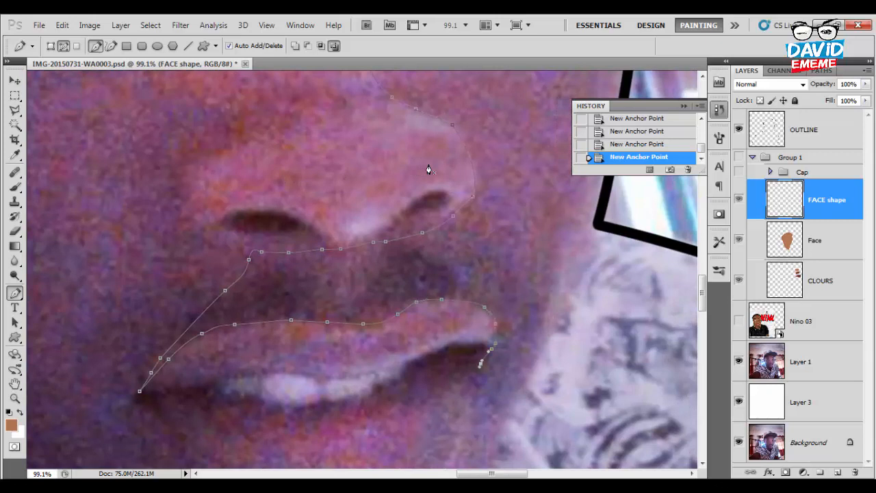
{"action": "scroll", "coordinate": [429, 170], "scroll_direction": "down", "scroll_amount": 3, "text": "alt"}
Trace the path down and around the lower lip, returning to the starting corner of the mouth.
{"action": "left_click_drag", "start_coordinate": [481, 363], "coordinate": [472, 400]}
{"action": "scroll", "coordinate": [428, 170], "scroll_direction": "down", "scroll_amount": 3}
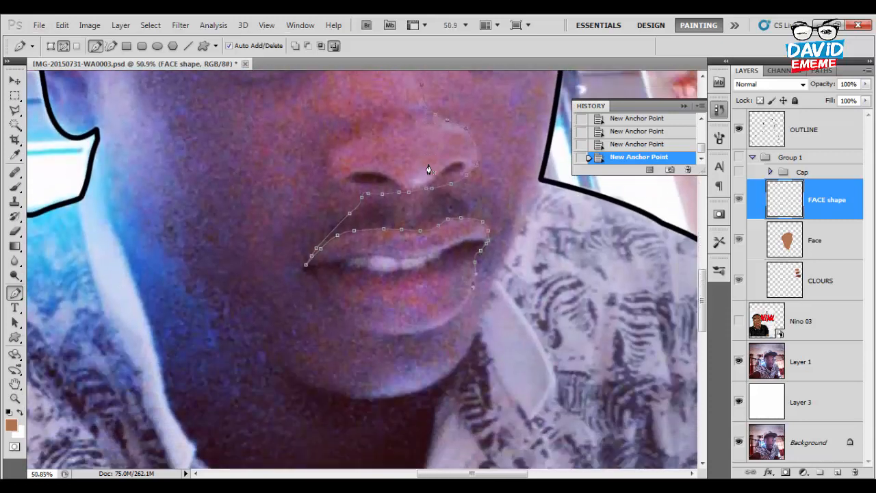
{"action": "left_click_drag", "start_coordinate": [449, 319], "coordinate": [465, 317]}
{"action": "left_click", "coordinate": [449, 319], "text": "alt"}
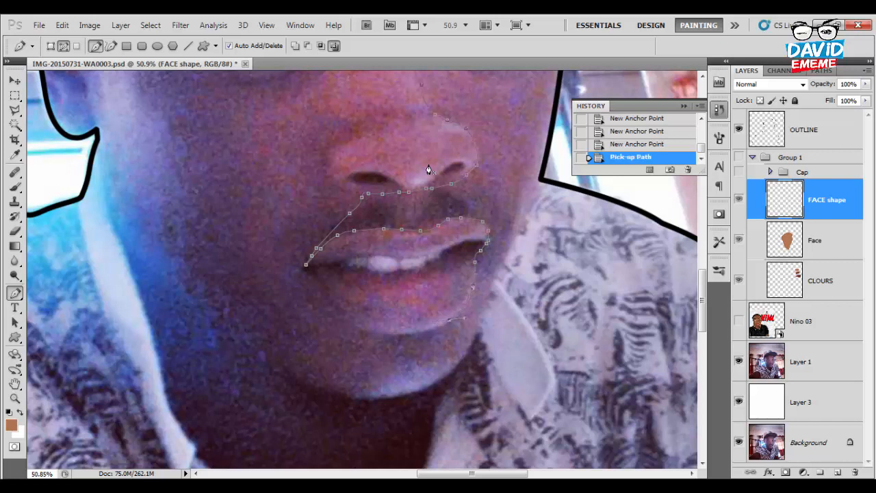
{"action": "left_click_drag", "start_coordinate": [370, 330], "coordinate": [345, 318]}
{"action": "left_click", "coordinate": [371, 331], "text": "alt"}
{"action": "left_click", "coordinate": [335, 307]}
{"action": "left_click", "coordinate": [326, 292]}
{"action": "left_click", "coordinate": [319, 279]}
Extend the path from the mouth corner out to the cheek, down along the jaw and around the chin highlight.
{"action": "left_click_drag", "start_coordinate": [318, 280], "coordinate": [276, 264]}
{"action": "left_click", "coordinate": [241, 246]}
{"action": "left_click", "coordinate": [206, 321]}
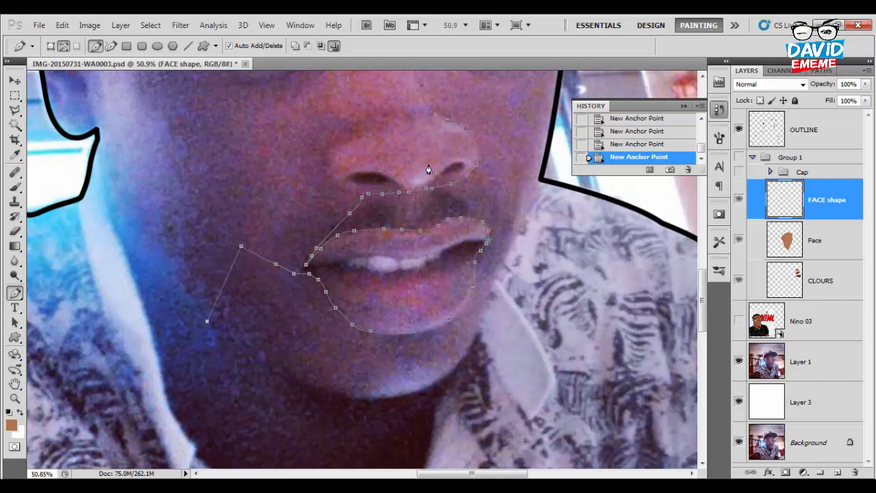
{"action": "left_click_drag", "start_coordinate": [317, 391], "coordinate": [337, 396]}
{"action": "left_click", "coordinate": [317, 392], "text": "alt"}
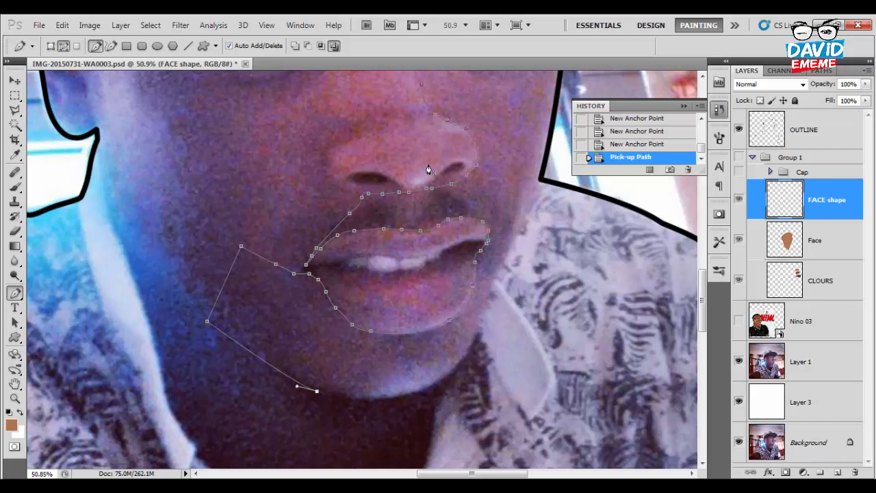
{"action": "left_click_drag", "start_coordinate": [368, 396], "coordinate": [364, 402]}
{"action": "left_click", "coordinate": [384, 376]}
{"action": "left_click", "coordinate": [447, 374]}
{"action": "left_click", "coordinate": [475, 336]}
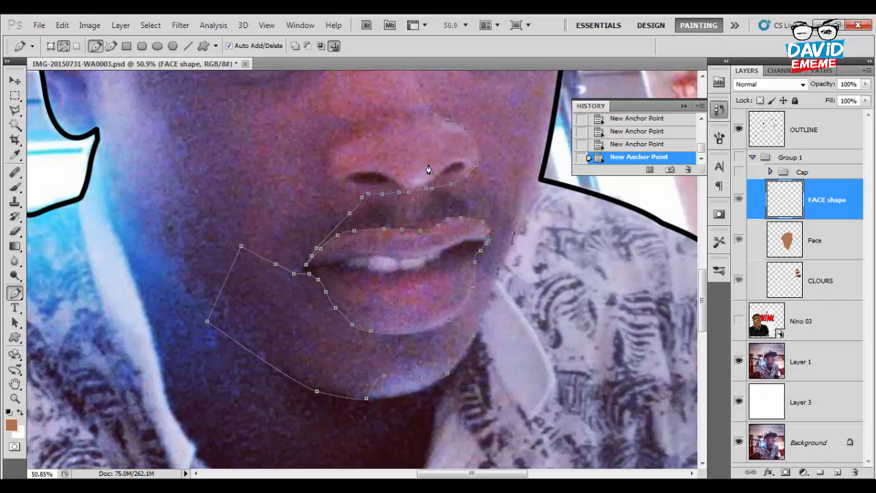
Carry the path up the narrow side of the face, around the under-eye highlight and across the forehead beneath the cap brim.
{"action": "scroll", "coordinate": [428, 169], "scroll_direction": "up", "scroll_amount": 3}
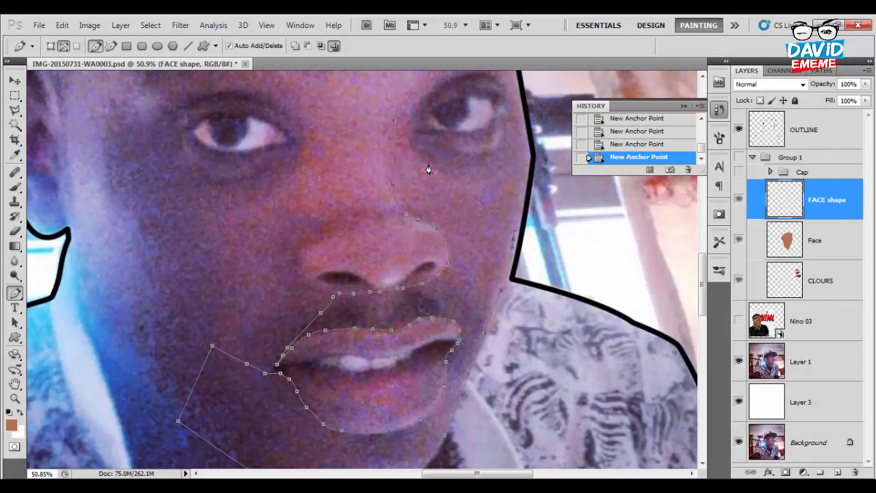
{"action": "scroll", "coordinate": [429, 170], "scroll_direction": "up", "scroll_amount": 5}
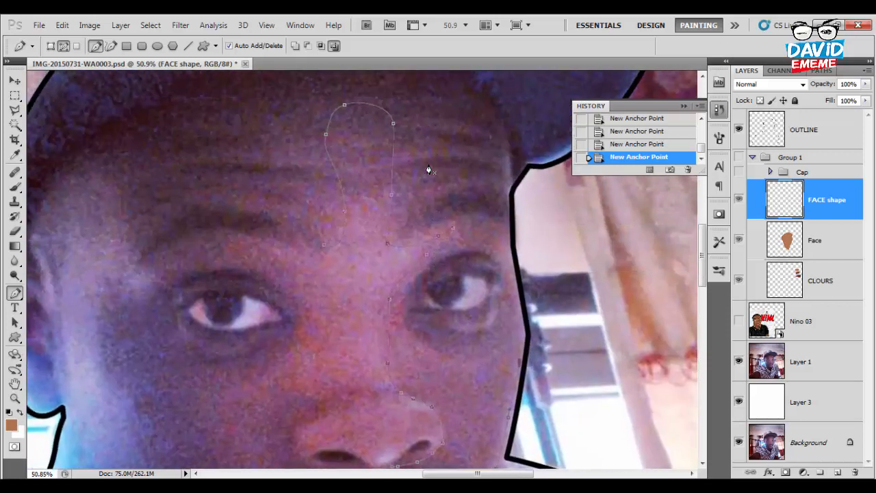
{"action": "scroll", "coordinate": [428, 170], "scroll_direction": "down", "scroll_amount": 2}
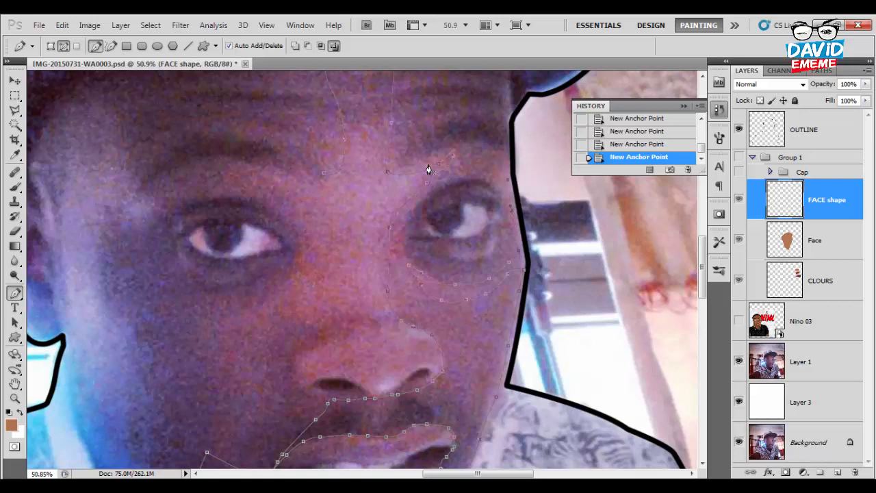
{"action": "scroll", "coordinate": [428, 170], "scroll_direction": "up", "scroll_amount": 5}
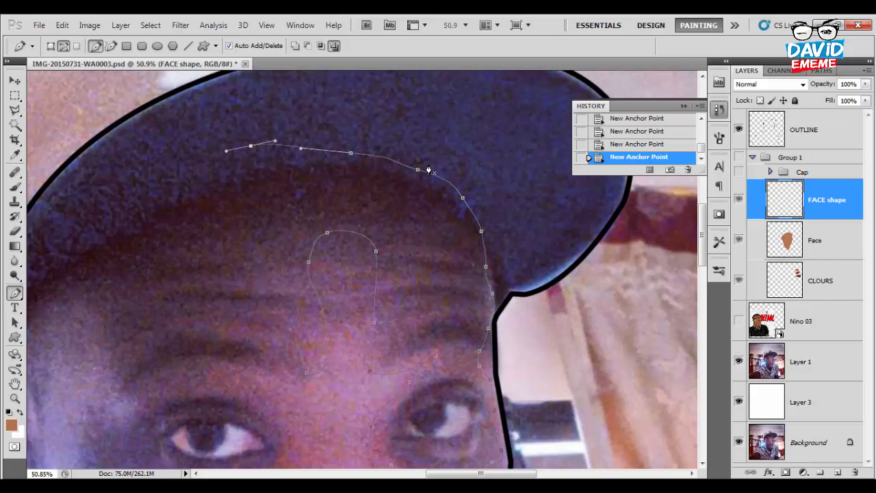
Continue the path down the hairline to the ear and loop it around the temple and side-cheek highlight.
{"action": "scroll", "coordinate": [428, 170], "scroll_direction": "down", "scroll_amount": 3}
{"action": "scroll", "coordinate": [428, 170], "scroll_direction": "left", "scroll_amount": 7}
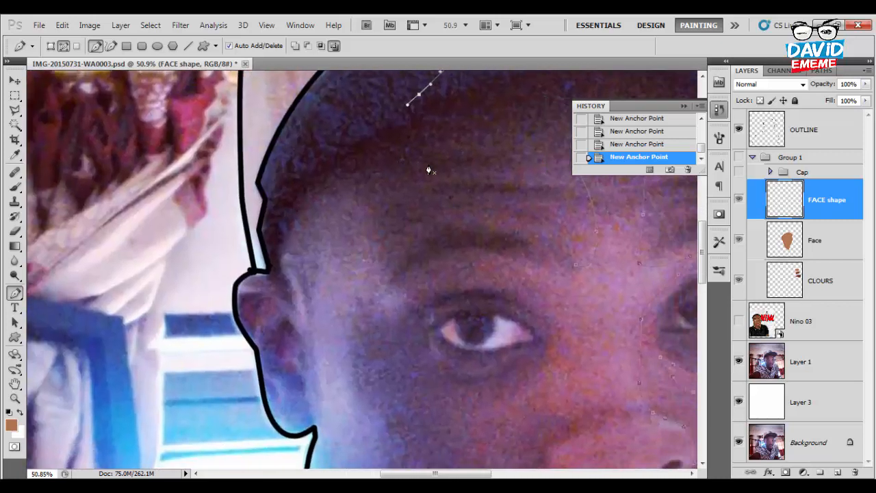
{"action": "scroll", "coordinate": [429, 170], "scroll_direction": "down", "scroll_amount": 2}
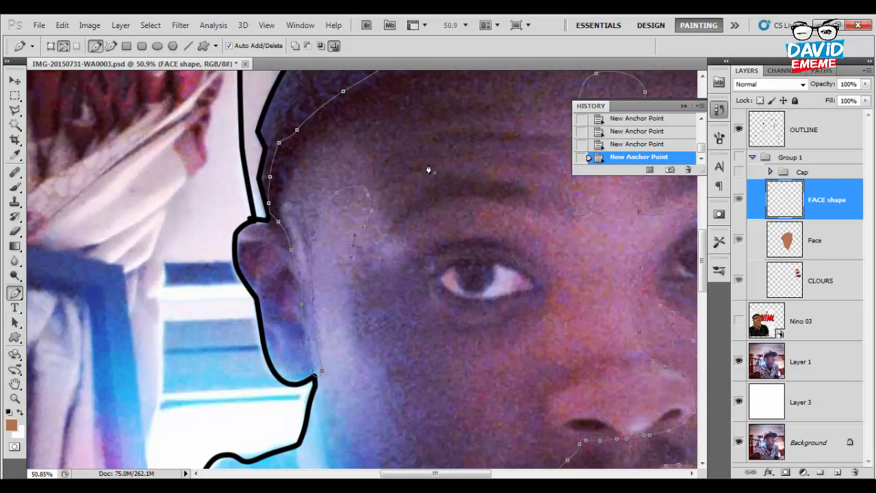
{"action": "scroll", "coordinate": [429, 171], "scroll_direction": "down", "scroll_amount": 5}
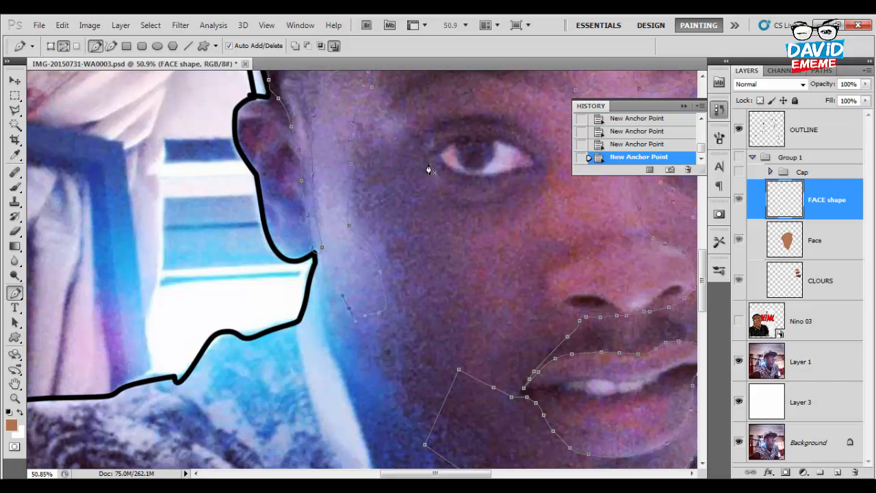
{"action": "scroll", "coordinate": [429, 169], "scroll_direction": "down", "scroll_amount": 4}
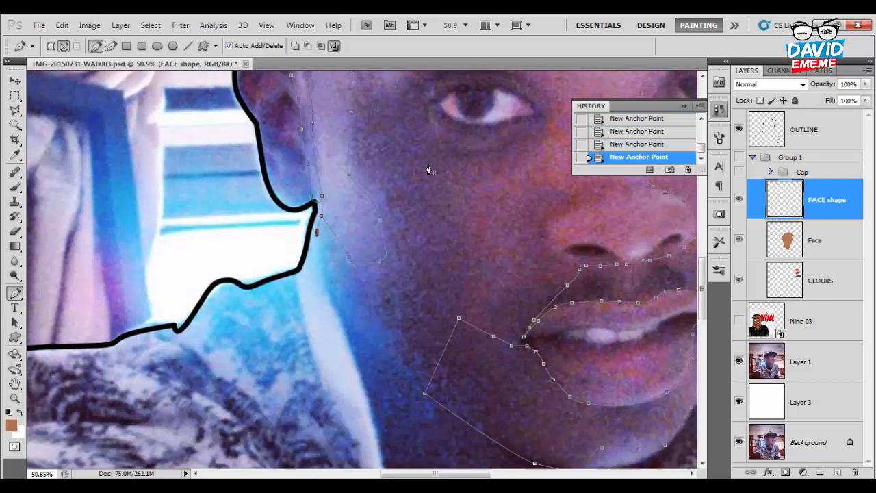
Trace the remaining cheek and brow highlight edges and close the path at its starting point on the forehead.
{"action": "scroll", "coordinate": [429, 170], "scroll_direction": "up", "scroll_amount": 5}
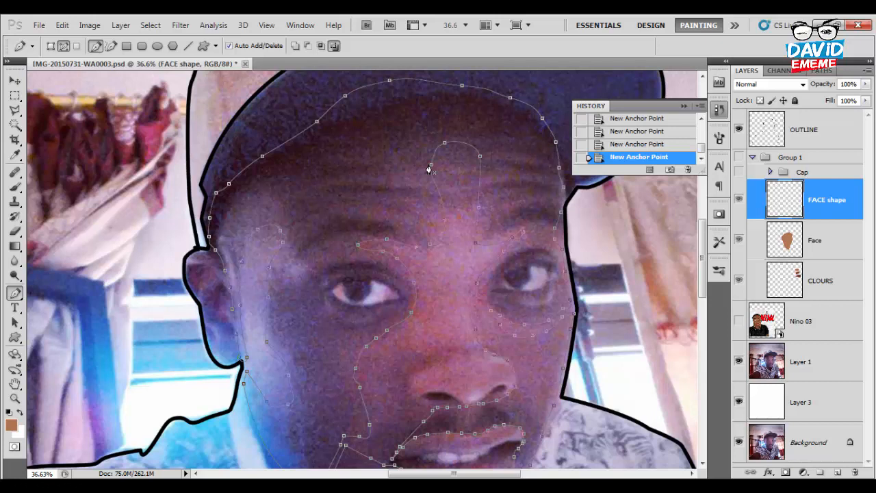
{"action": "left_click", "coordinate": [429, 167]}
{"action": "scroll", "coordinate": [429, 171], "scroll_direction": "down", "scroll_amount": 1}
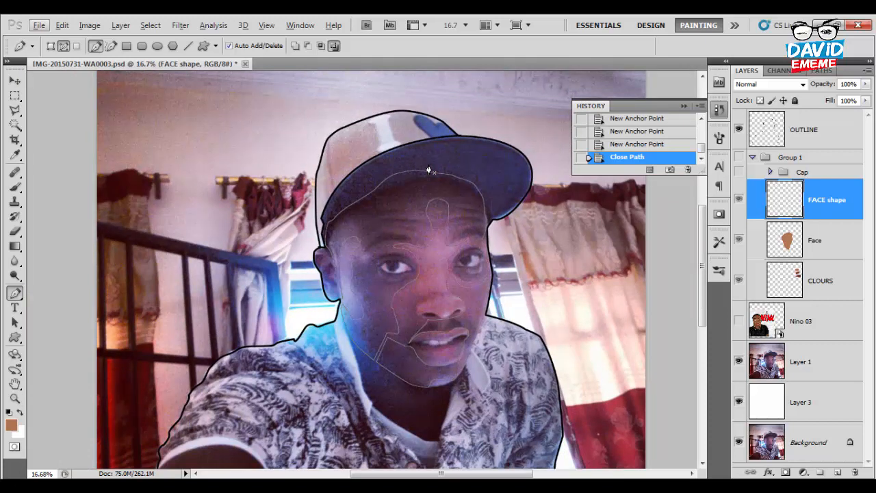
{"action": "scroll", "coordinate": [429, 170], "scroll_direction": "right", "scroll_amount": 4}
{"action": "scroll", "coordinate": [428, 169], "scroll_direction": "up", "scroll_amount": 2}
{"action": "scroll", "coordinate": [429, 169], "scroll_direction": "left", "scroll_amount": 3}
{"action": "scroll", "coordinate": [429, 170], "scroll_direction": "down", "scroll_amount": 2}
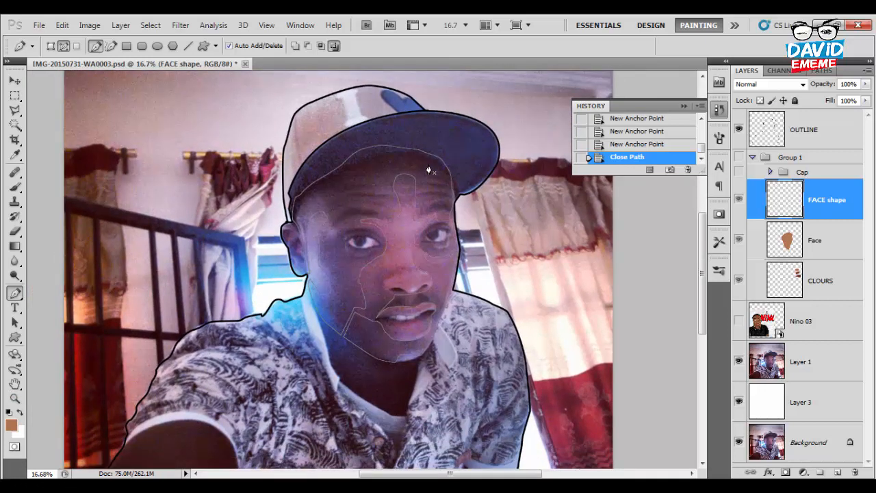
Show the layer group containing the face layers, rename it CARTOON and save the document.
{"action": "key", "text": "ctrl+comma"}
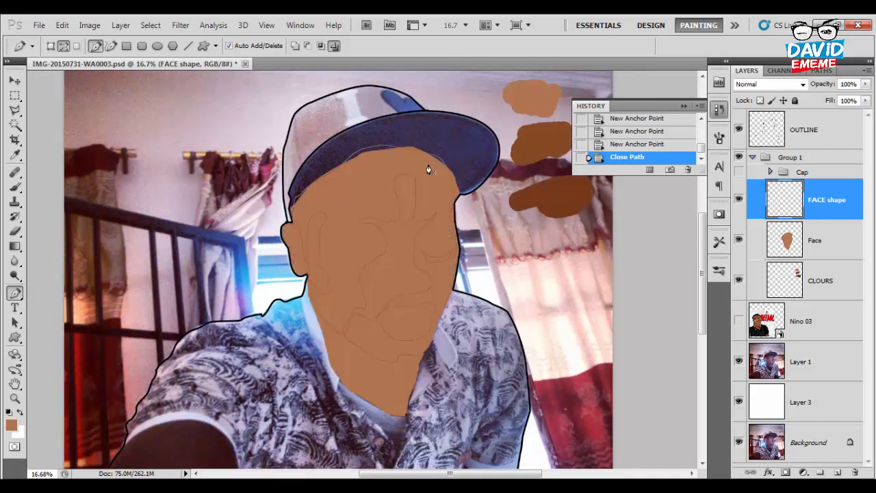
{"action": "double_click", "coordinate": [790, 157]}
{"action": "type", "text": "CARTOON"}
{"action": "key", "text": "Return"}
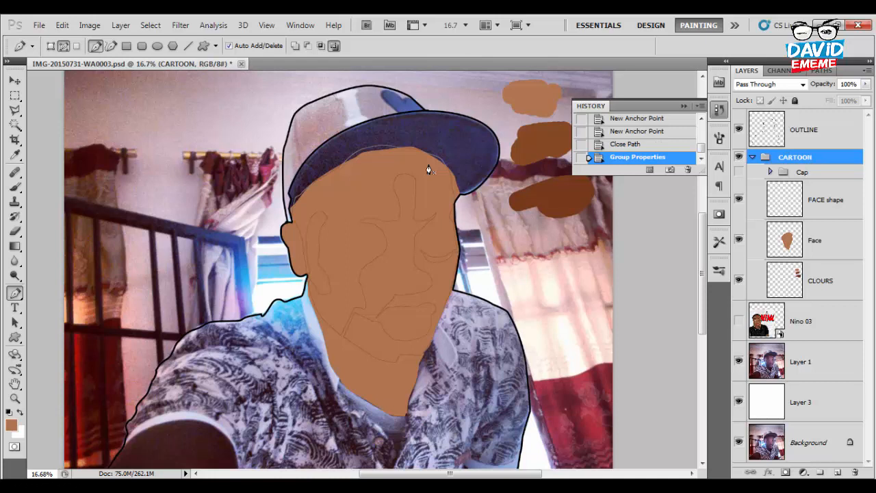
{"action": "key", "text": "ctrl+s"}
Toggle the CARTOON group's visibility to compare the traced path over the photo and over the flat face fill.
{"action": "key", "text": "ctrl+comma"}
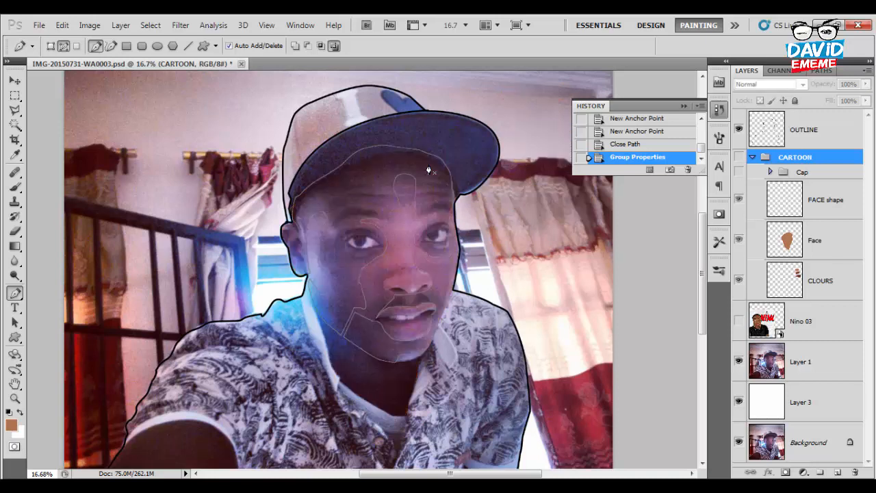
{"action": "key", "text": "ctrl+comma"}
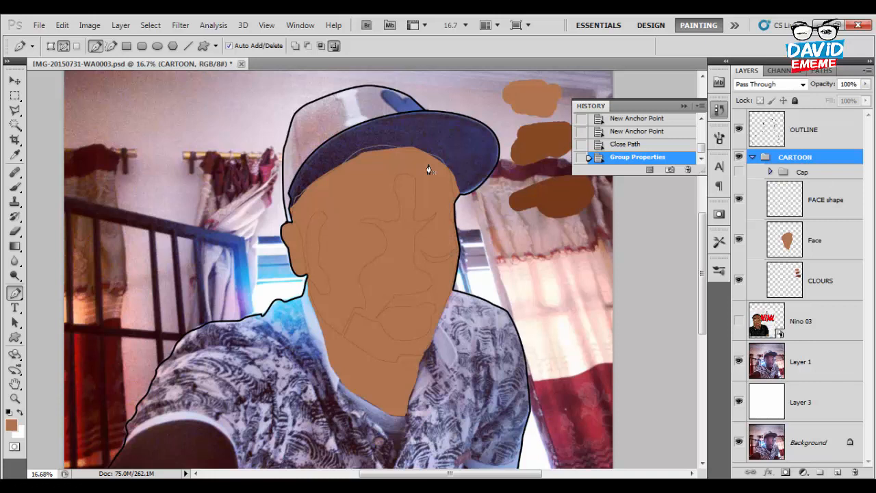
{"action": "key", "text": "ctrl+comma"}
{"action": "key", "text": "ctrl+comma"}
Set the foreground colour to a darker brown with a red value of 134.
{"action": "left_click", "coordinate": [11, 425]}
{"action": "left_click_drag", "start_coordinate": [288, 120], "coordinate": [141, 128]}
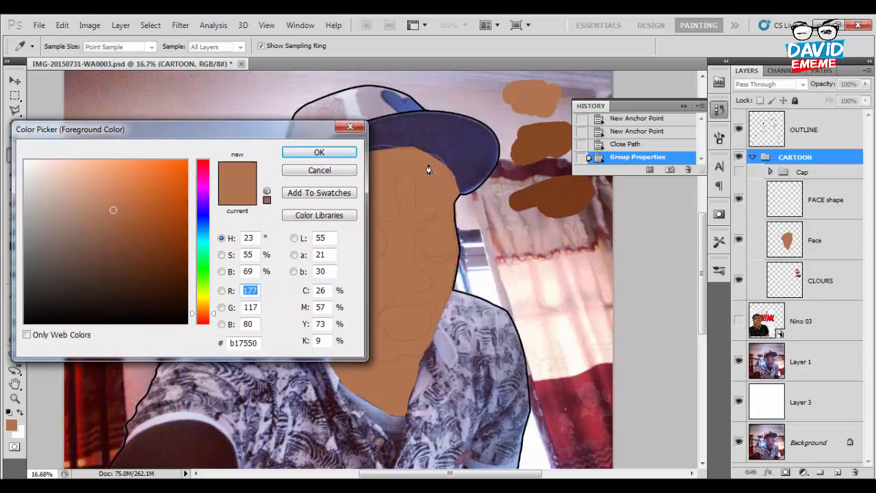
{"action": "type", "text": "134"}
{"action": "key", "text": "Return"}
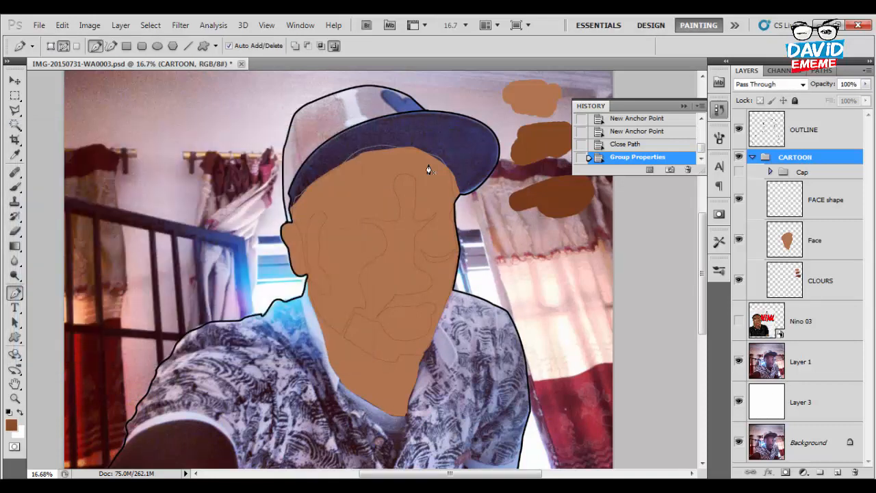
Fill the closed path with the foreground colour at 100% opacity on the FACE shape layer.
{"action": "left_click", "coordinate": [827, 200]}
{"action": "right_click", "coordinate": [378, 219]}
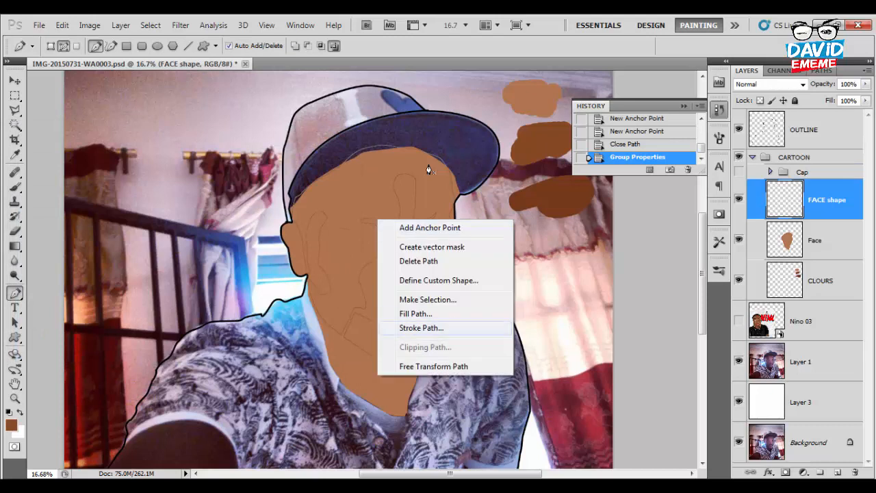
{"action": "left_click", "coordinate": [438, 313]}
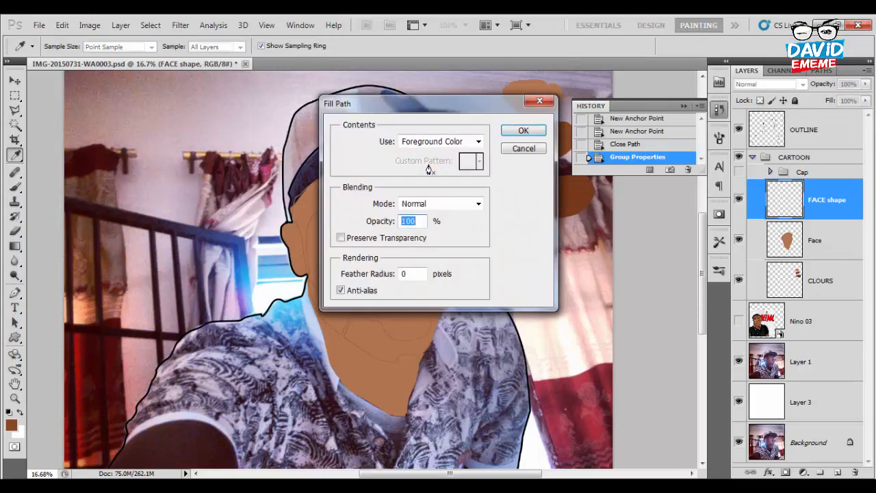
{"action": "key", "text": "Return"}
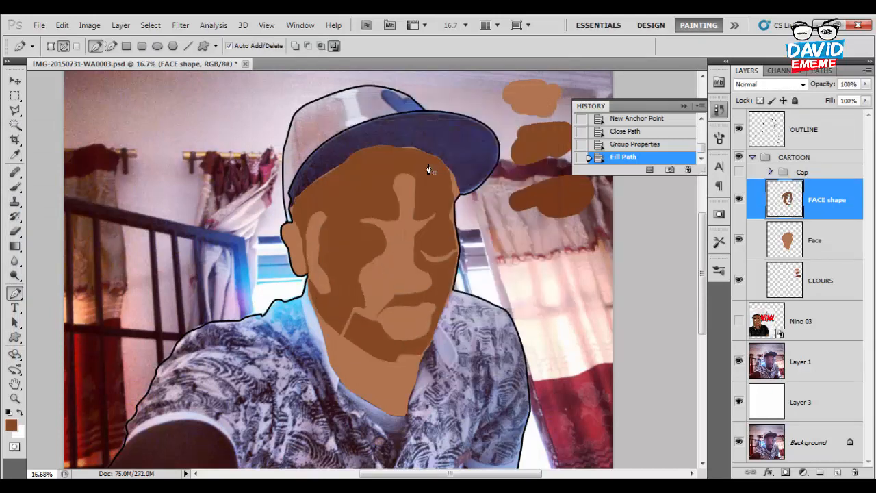
Preview the Cap group over the shaded face, hide it again and hide the CARTOON group.
{"action": "left_click", "coordinate": [739, 172]}
{"action": "left_click", "coordinate": [739, 172]}
{"action": "left_click", "coordinate": [739, 157]}
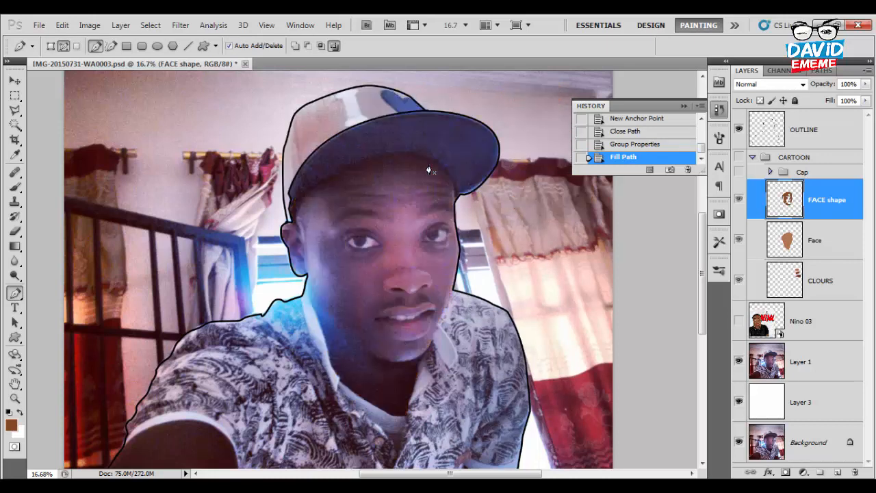
Add a new layer named "EYE Brow" between the OUTLINE layer and the hidden CARTOON group.
{"action": "left_click", "coordinate": [739, 157]}
{"action": "left_click", "coordinate": [739, 156]}
{"action": "left_click", "coordinate": [815, 130]}
{"action": "left_click", "coordinate": [838, 473]}
{"action": "left_click_drag", "start_coordinate": [803, 129], "coordinate": [802, 183]}
{"action": "double_click", "coordinate": [803, 170]}
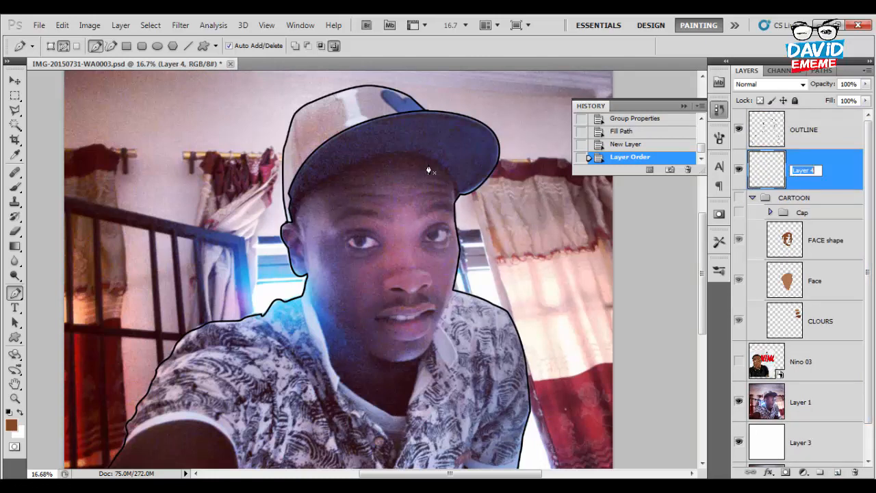
{"action": "type", "text": "EYE Brow"}
{"action": "key", "text": "Return"}
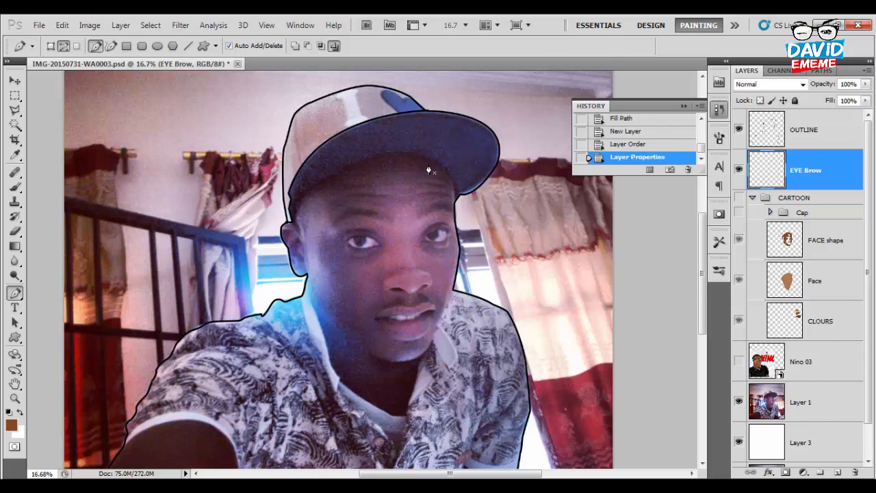
Trace a closed Pen path around the eyebrow on the photo's left side, following its upper and lower edges.
{"action": "scroll", "coordinate": [429, 170], "scroll_direction": "up", "scroll_amount": 5}
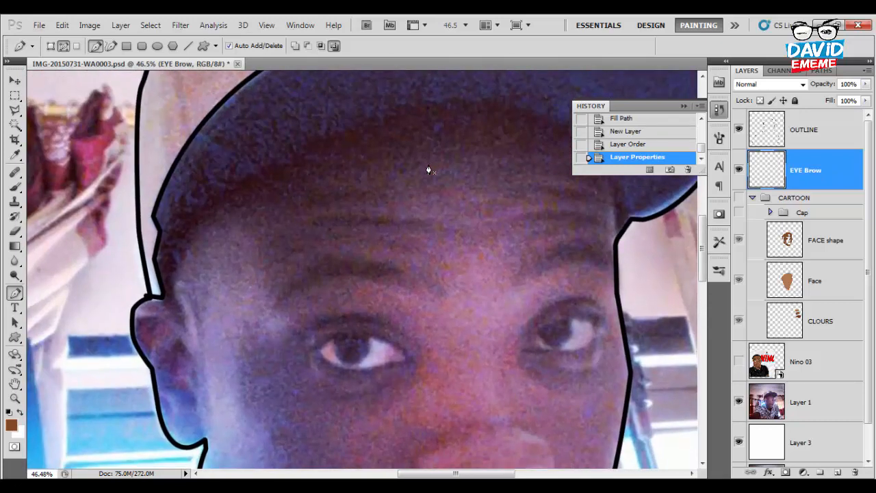
{"action": "left_click", "coordinate": [428, 171]}
{"action": "mouse_move", "coordinate": [309, 265]}
{"action": "left_mouse_down"}
{"action": "mouse_move", "coordinate": [351, 260]}
{"action": "mouse_move", "coordinate": [420, 275]}
{"action": "left_mouse_up"}
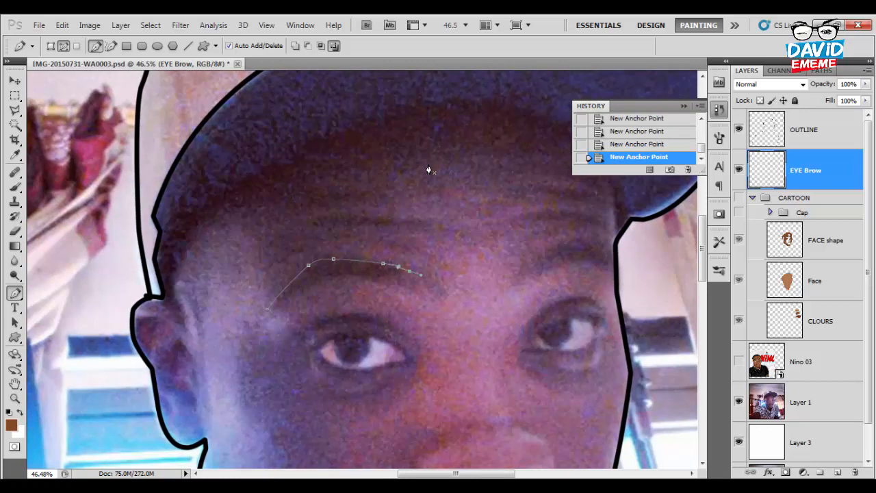
{"action": "left_click_drag", "start_coordinate": [442, 286], "coordinate": [444, 295]}
{"action": "scroll", "coordinate": [429, 171], "scroll_direction": "down", "scroll_amount": 5}
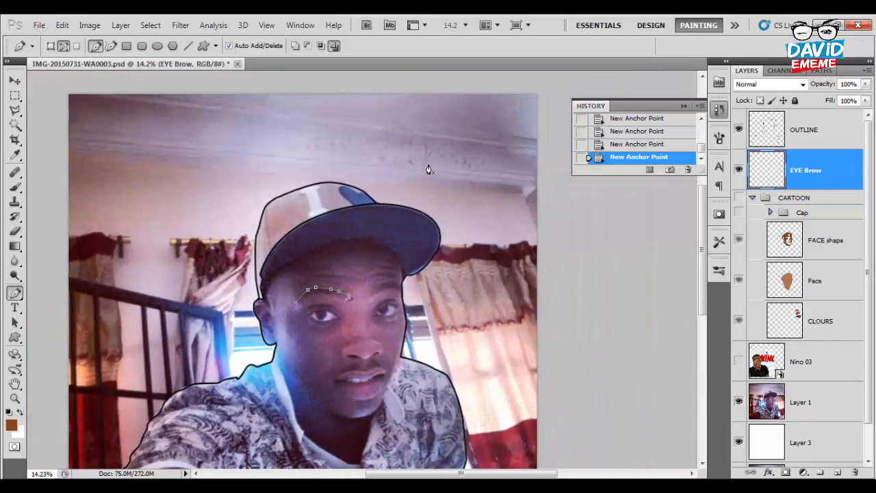
{"action": "left_click", "coordinate": [739, 198]}
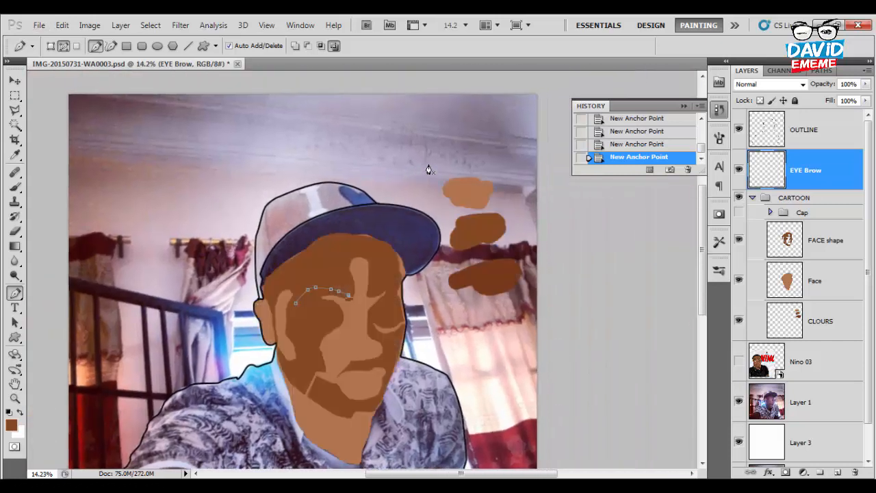
{"action": "scroll", "coordinate": [429, 170], "scroll_direction": "up", "scroll_amount": 3}
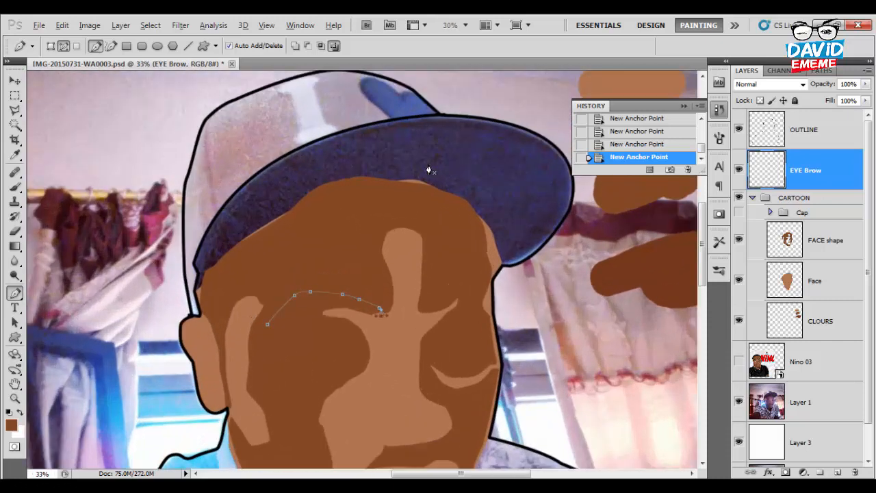
{"action": "left_click", "coordinate": [739, 198]}
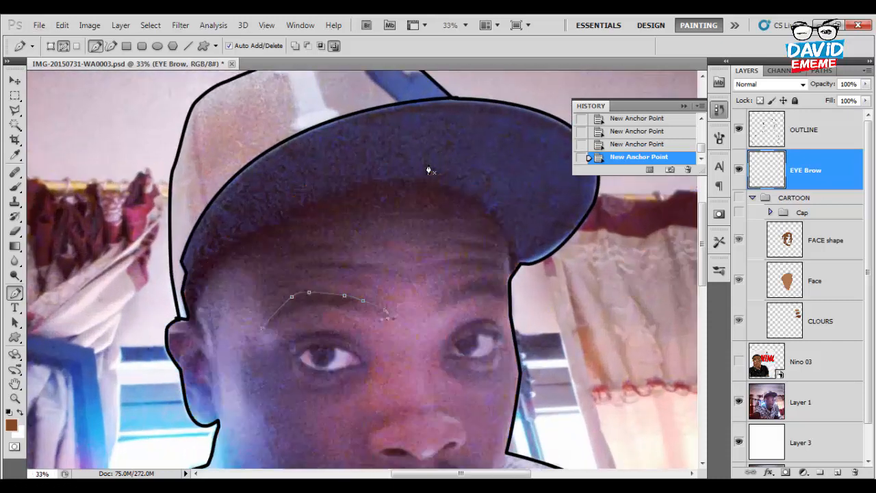
{"action": "scroll", "coordinate": [429, 171], "scroll_direction": "up", "scroll_amount": 2}
{"action": "left_click", "coordinate": [383, 315]}
{"action": "mouse_move", "coordinate": [337, 302]}
{"action": "left_mouse_down"}
{"action": "mouse_move", "coordinate": [314, 301]}
{"action": "mouse_move", "coordinate": [264, 323]}
{"action": "left_mouse_up"}
{"action": "left_click", "coordinate": [255, 330]}
{"action": "left_click", "coordinate": [249, 328]}
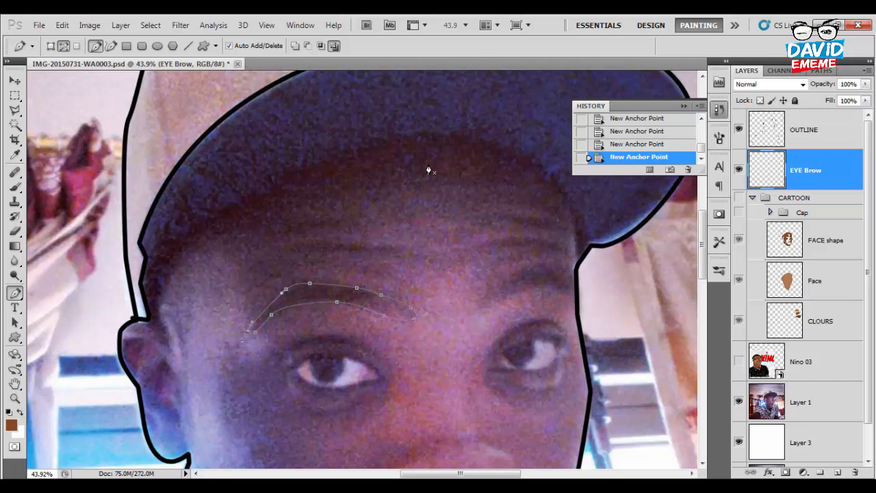
Trace a closed Pen path around the other eyebrow, ending at the face outline beside the cap.
{"action": "left_click", "coordinate": [476, 306]}
{"action": "mouse_move", "coordinate": [494, 282]}
{"action": "left_mouse_down"}
{"action": "mouse_move", "coordinate": [545, 263]}
{"action": "mouse_move", "coordinate": [573, 274]}
{"action": "mouse_move", "coordinate": [576, 288]}
{"action": "mouse_move", "coordinate": [494, 299]}
{"action": "left_mouse_up"}
{"action": "left_click", "coordinate": [484, 307]}
{"action": "left_click", "coordinate": [477, 300]}
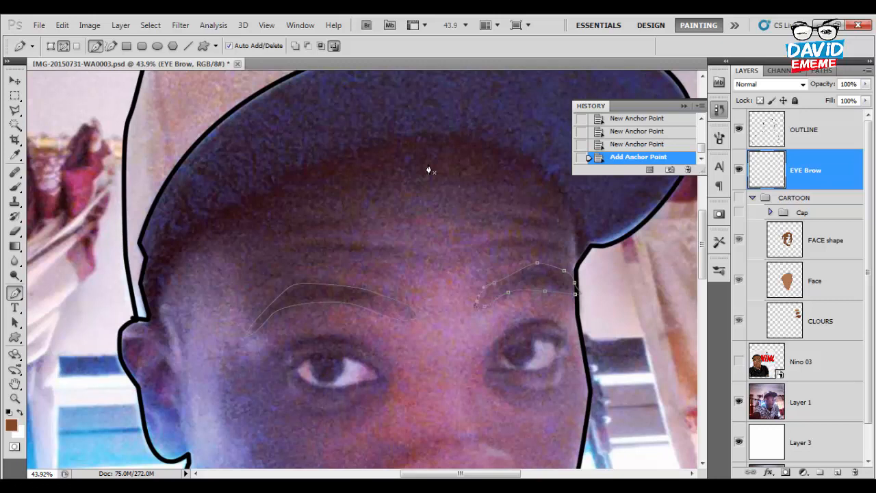
{"action": "left_click", "coordinate": [476, 306]}
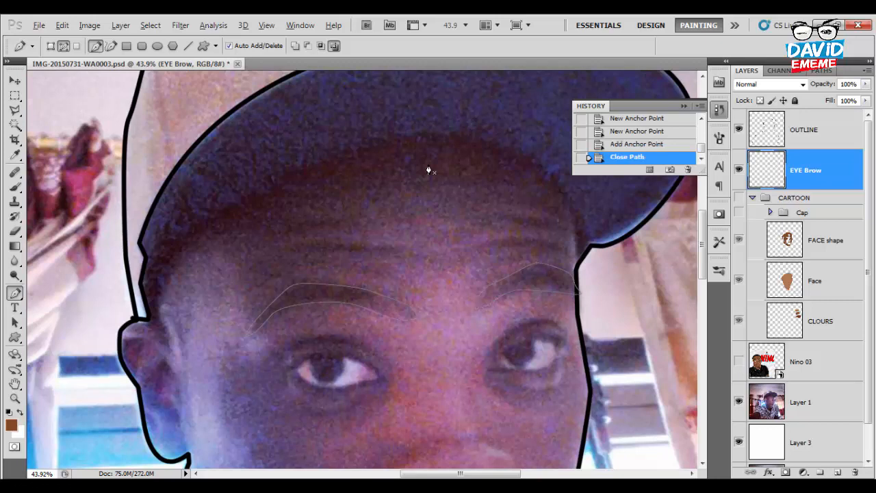
Trace a closed Pen path around the larger nostril on the photo's left side.
{"action": "scroll", "coordinate": [428, 170], "scroll_direction": "down", "scroll_amount": 5}
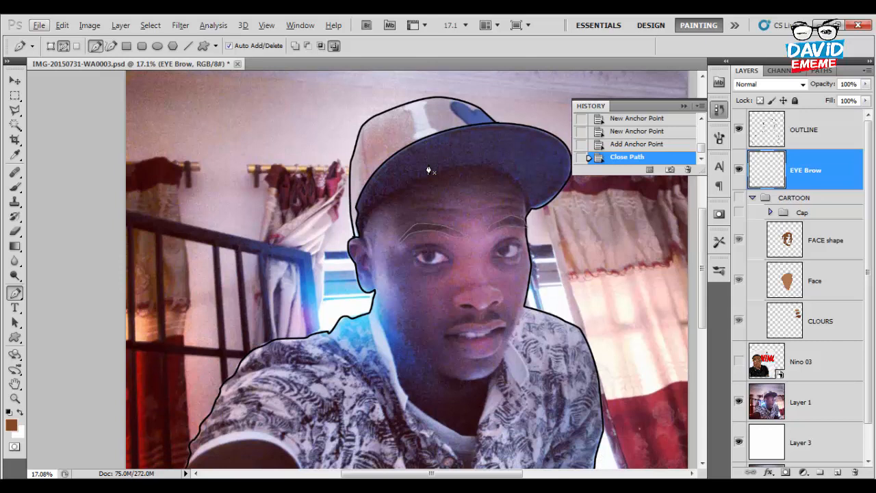
{"action": "scroll", "coordinate": [428, 170], "scroll_direction": "down", "scroll_amount": 1}
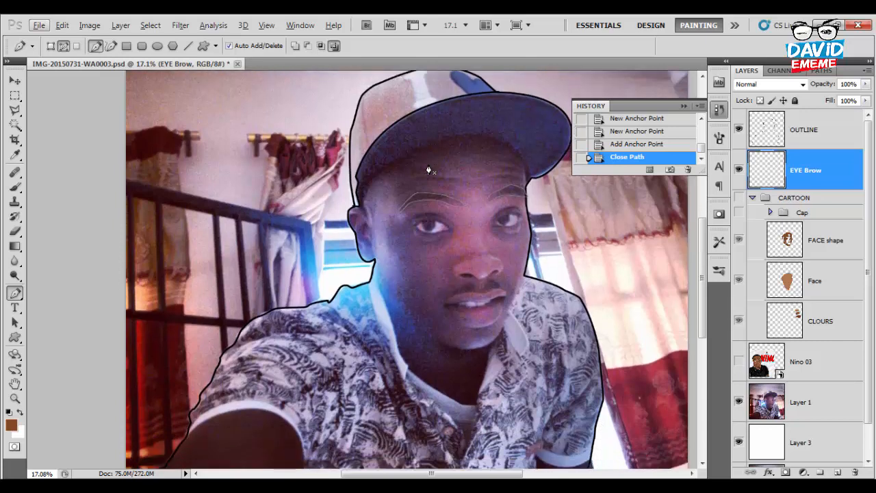
{"action": "scroll", "coordinate": [429, 171], "scroll_direction": "up", "scroll_amount": 8}
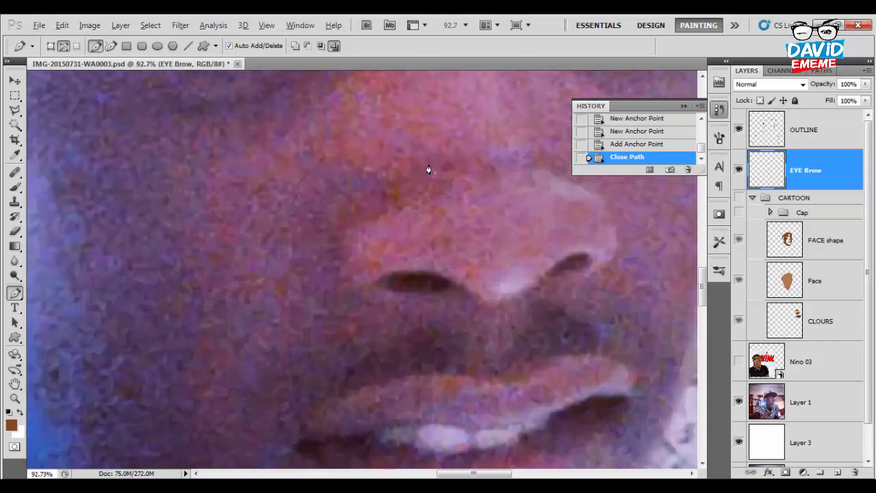
{"action": "key", "text": "alt"}
{"action": "left_click", "coordinate": [380, 284]}
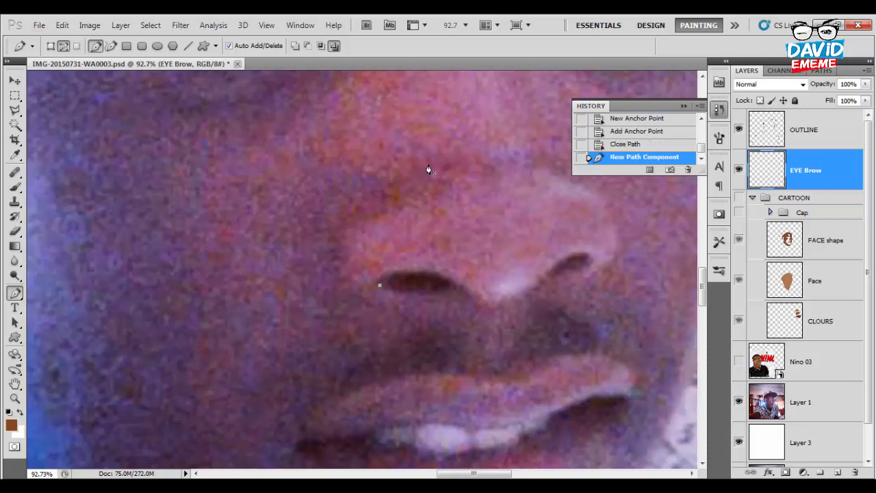
{"action": "left_click", "coordinate": [390, 272]}
{"action": "left_click", "coordinate": [380, 284]}
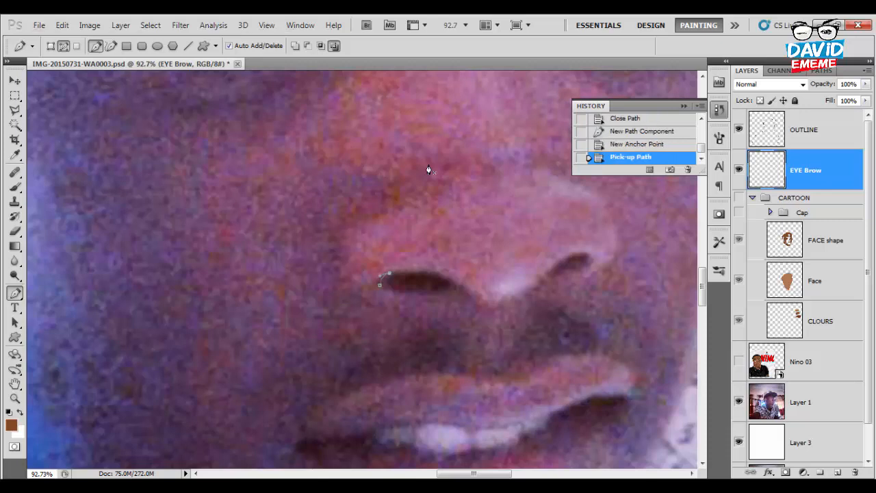
{"action": "left_click_drag", "start_coordinate": [463, 287], "coordinate": [498, 312]}
{"action": "left_click", "coordinate": [463, 287]}
{"action": "left_click", "coordinate": [470, 296]}
{"action": "left_click_drag", "start_coordinate": [423, 294], "coordinate": [383, 275]}
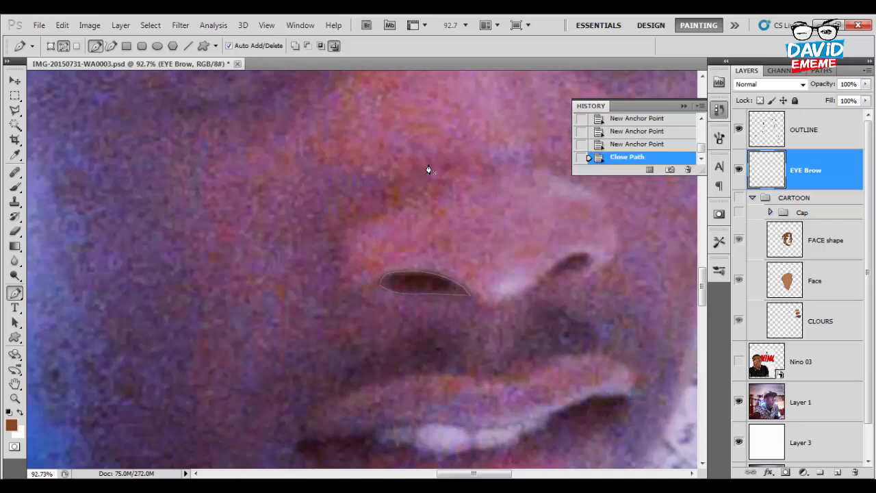
Trace a closed Pen path around the smaller nostril on the photo's right side.
{"action": "left_click", "coordinate": [531, 291]}
{"action": "left_click", "coordinate": [546, 275]}
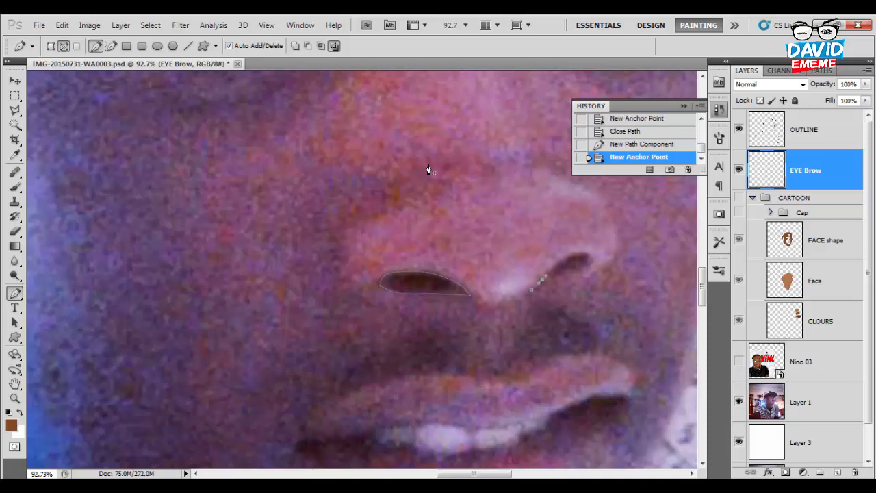
{"action": "left_click", "coordinate": [562, 260]}
{"action": "left_click_drag", "start_coordinate": [593, 258], "coordinate": [598, 254]}
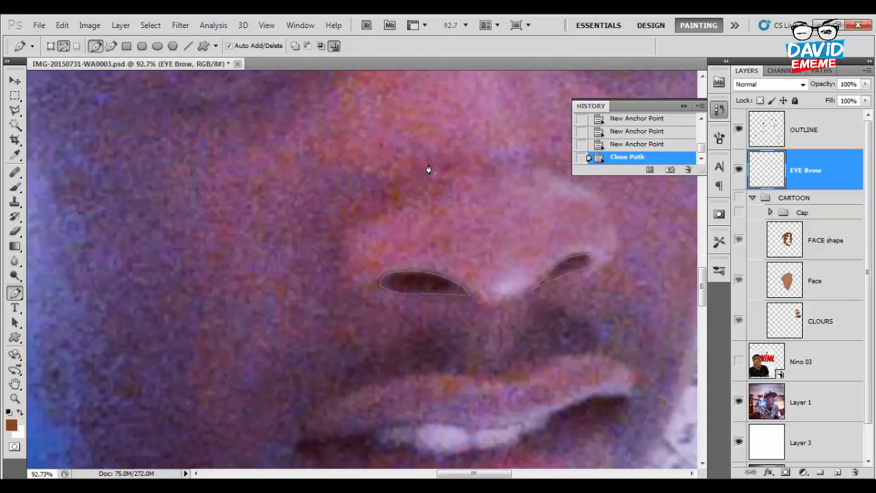
Trace a closed Pen path around the moustache, dipping at the centre and following the upper lip's edge.
{"action": "scroll", "coordinate": [429, 169], "scroll_direction": "down", "scroll_amount": 3}
{"action": "scroll", "coordinate": [429, 170], "scroll_direction": "down", "scroll_amount": 3}
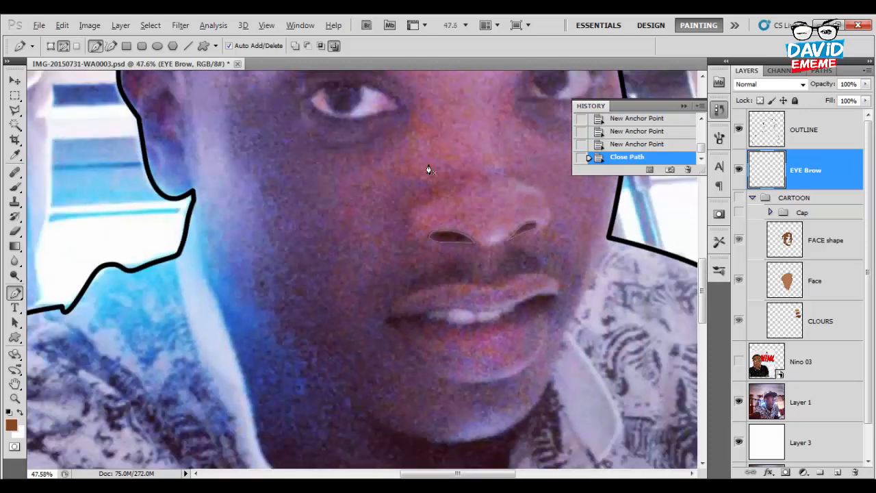
{"action": "key", "text": "alt"}
{"action": "left_click", "coordinate": [388, 297]}
{"action": "left_click_drag", "start_coordinate": [414, 280], "coordinate": [475, 265]}
{"action": "left_click", "coordinate": [464, 261]}
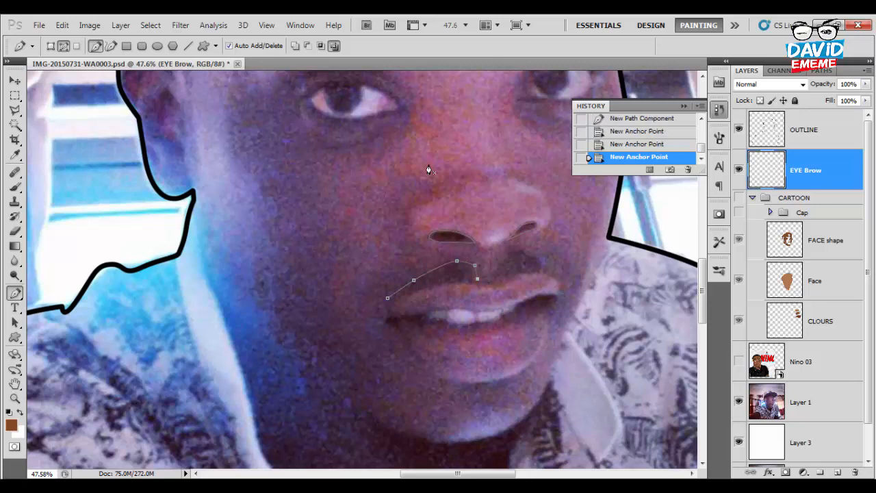
{"action": "left_click_drag", "start_coordinate": [477, 279], "coordinate": [553, 272]}
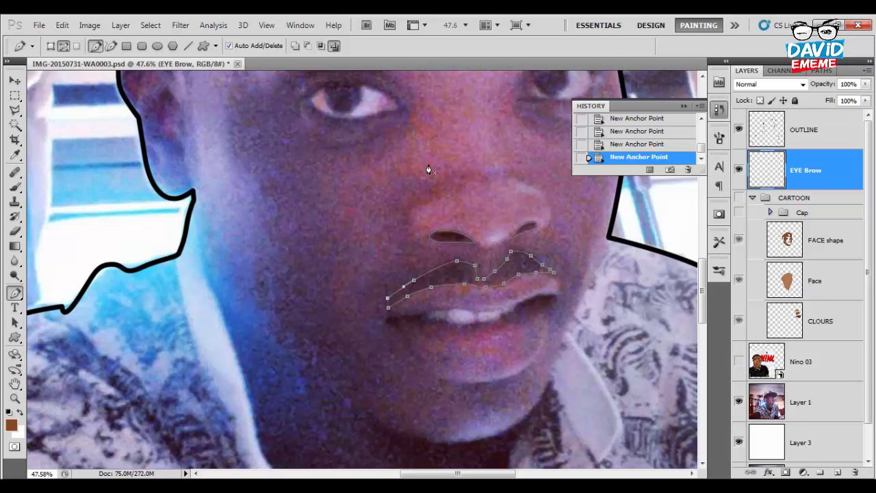
{"action": "scroll", "coordinate": [429, 170], "scroll_direction": "up", "scroll_amount": 2}
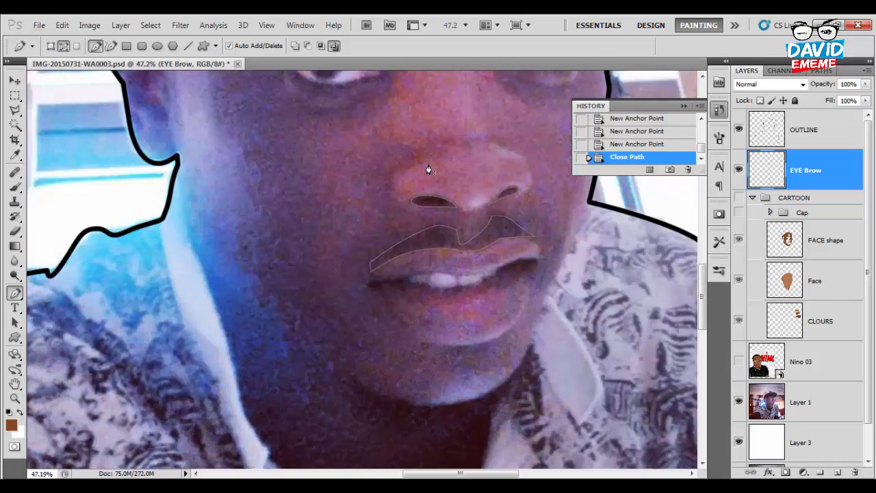
Trace a closed, curved Pen path for the beard strip along the underside of the chin and jaw.
{"action": "scroll", "coordinate": [428, 170], "scroll_direction": "down", "scroll_amount": 6}
{"action": "left_click", "coordinate": [294, 263]}
{"action": "left_click", "coordinate": [313, 272]}
{"action": "left_click", "coordinate": [328, 281]}
{"action": "left_click", "coordinate": [343, 283]}
{"action": "left_click", "coordinate": [355, 286]}
{"action": "left_click", "coordinate": [369, 290]}
{"action": "left_click", "coordinate": [392, 291]}
{"action": "left_click", "coordinate": [410, 288]}
{"action": "left_click", "coordinate": [422, 286]}
{"action": "left_click", "coordinate": [437, 282]}
{"action": "left_click", "coordinate": [458, 267]}
{"action": "left_click", "coordinate": [469, 258]}
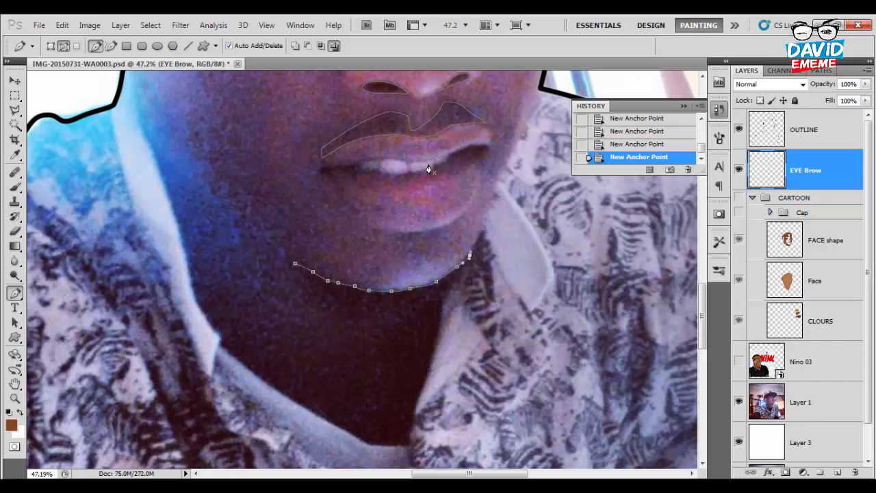
{"action": "left_click", "coordinate": [482, 233]}
{"action": "left_click", "coordinate": [472, 260]}
{"action": "left_click", "coordinate": [464, 270]}
{"action": "left_click", "coordinate": [453, 280]}
{"action": "left_click", "coordinate": [447, 289]}
{"action": "left_click", "coordinate": [439, 299]}
{"action": "left_click", "coordinate": [433, 302]}
{"action": "left_click", "coordinate": [427, 306]}
{"action": "left_click", "coordinate": [422, 308]}
{"action": "left_click", "coordinate": [409, 311]}
{"action": "left_click", "coordinate": [399, 315]}
{"action": "left_click", "coordinate": [383, 313]}
{"action": "left_click", "coordinate": [372, 313]}
{"action": "left_click", "coordinate": [367, 312]}
{"action": "left_click", "coordinate": [355, 309]}
{"action": "left_click", "coordinate": [340, 300]}
{"action": "left_click", "coordinate": [327, 296]}
{"action": "left_click", "coordinate": [316, 291]}
{"action": "left_click", "coordinate": [306, 285]}
{"action": "left_click", "coordinate": [299, 280]}
{"action": "left_click", "coordinate": [296, 276]}
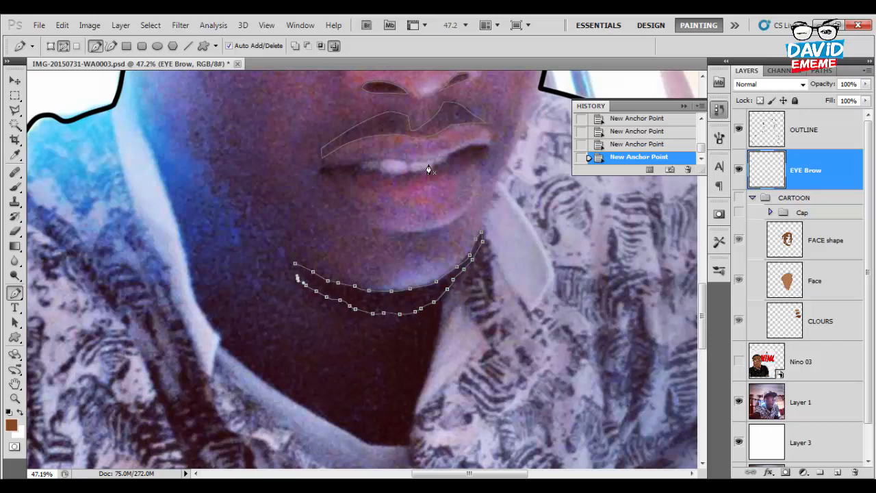
{"action": "left_click", "coordinate": [289, 267]}
{"action": "left_click", "coordinate": [285, 257]}
{"action": "left_click", "coordinate": [295, 264]}
Show the CARTOON group, reset the foreground colour to black and fill the traced facial-feature paths on the EYE Brow layer.
{"action": "scroll", "coordinate": [308, 258], "scroll_direction": "down", "scroll_amount": 3}
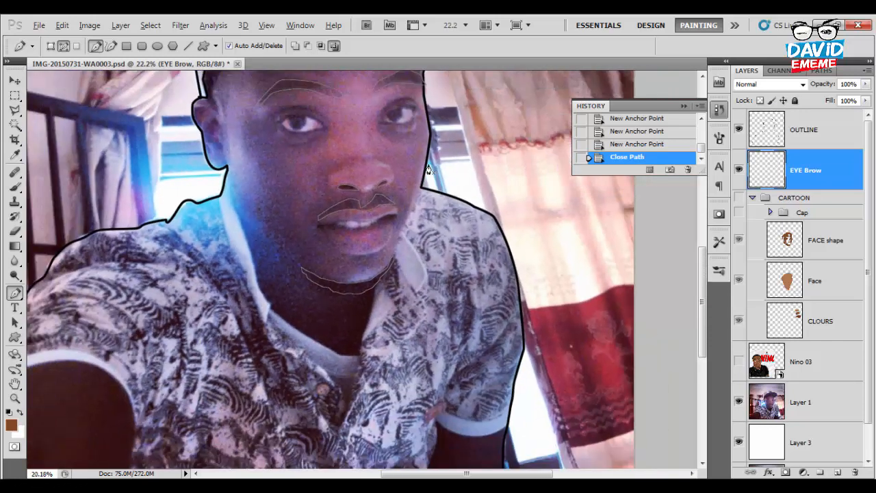
{"action": "scroll", "coordinate": [428, 169], "scroll_direction": "down", "scroll_amount": 3}
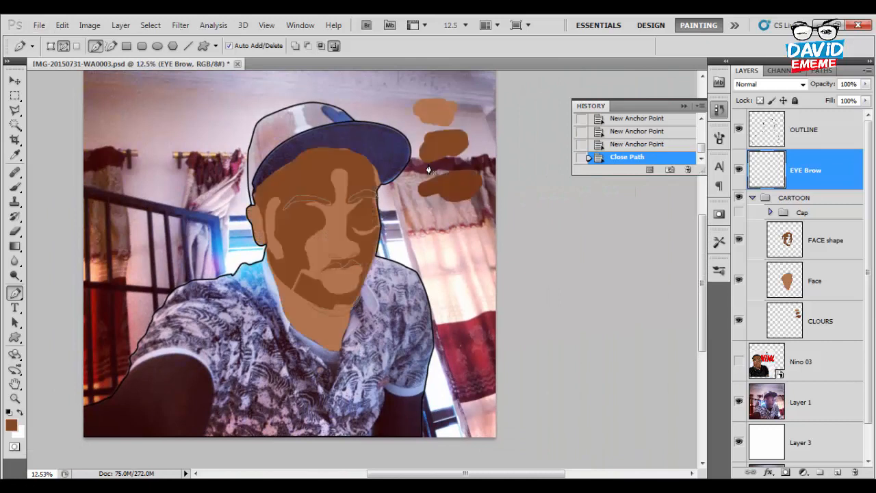
{"action": "key", "text": "d"}
{"action": "scroll", "coordinate": [428, 169], "scroll_direction": "up", "scroll_amount": 2}
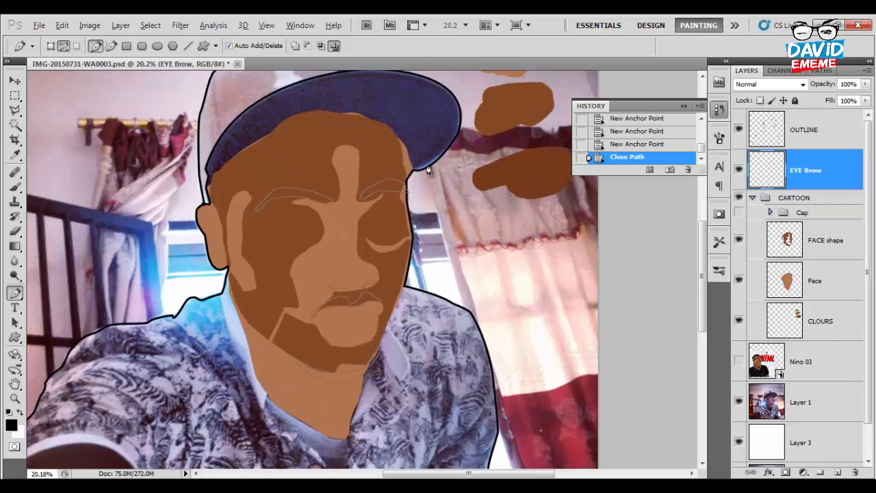
{"action": "right_click", "coordinate": [428, 170]}
{"action": "key", "text": "Return"}
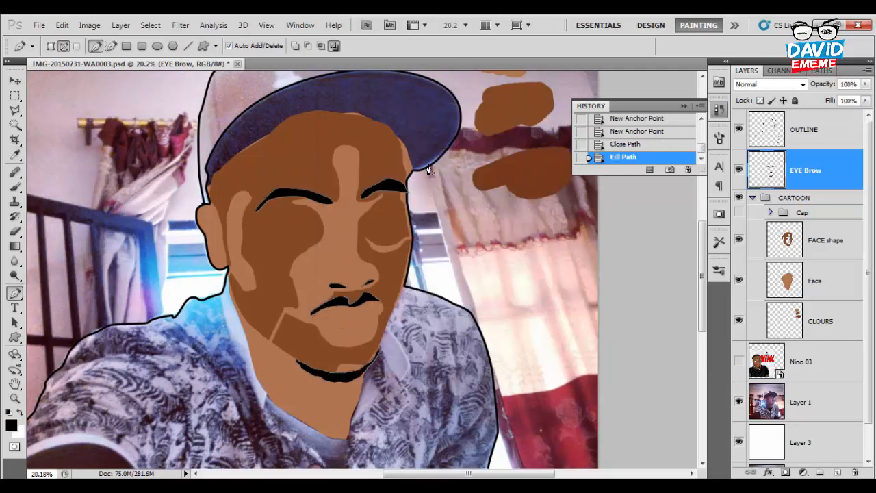
Delete the work path of the filled eyebrows, nostrils, moustache and beard.
{"action": "right_click", "coordinate": [314, 288]}
{"action": "left_click", "coordinate": [356, 364]}
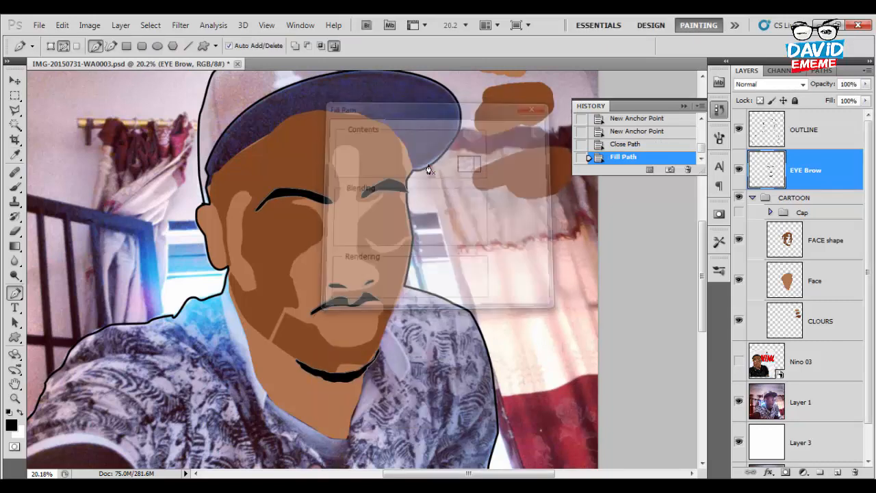
{"action": "left_click", "coordinate": [356, 278]}
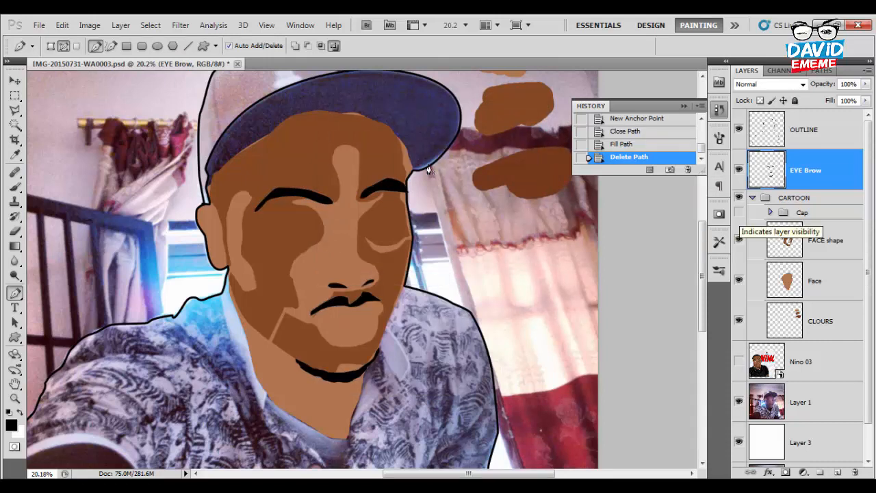
Hide the CARTOON group and add a new layer inside it directly above the FACE shape layer.
{"action": "left_click", "coordinate": [739, 198]}
{"action": "scroll", "coordinate": [428, 170], "scroll_direction": "up", "scroll_amount": 4}
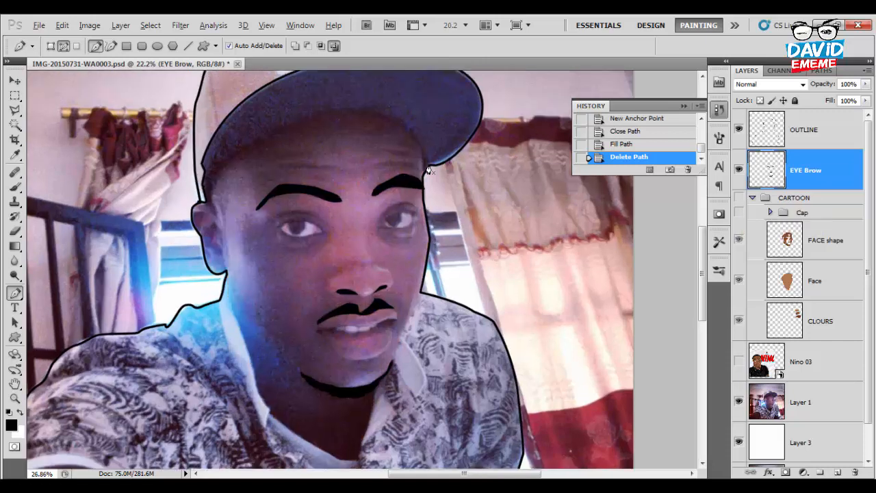
{"action": "scroll", "coordinate": [429, 170], "scroll_direction": "down", "scroll_amount": 1}
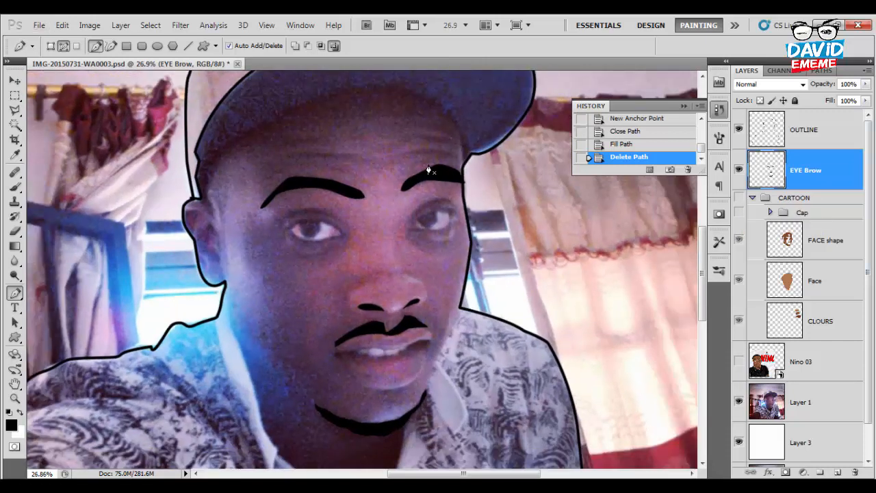
{"action": "key", "text": "alt+bracketleft"}
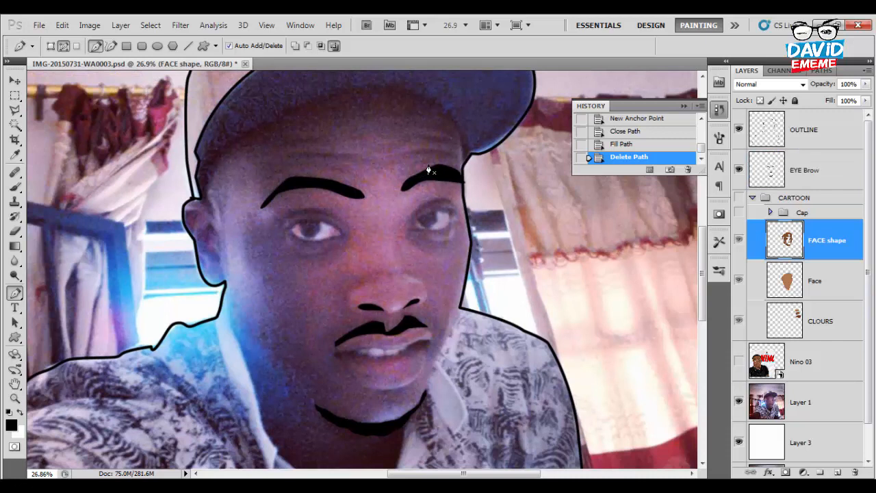
{"action": "key", "text": "ctrl+shift+alt+n"}
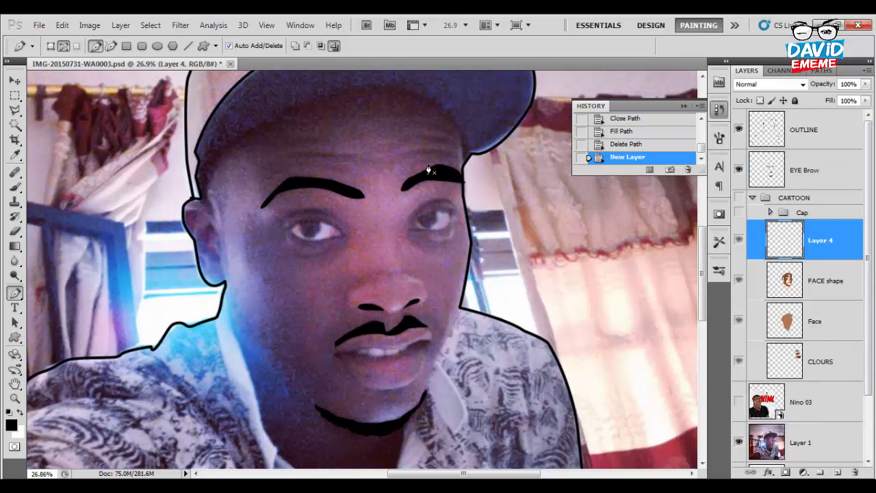
Hide the EYE Brow layer and rename the new layer above FACE shape to EYE White.
{"action": "left_click", "coordinate": [738, 170]}
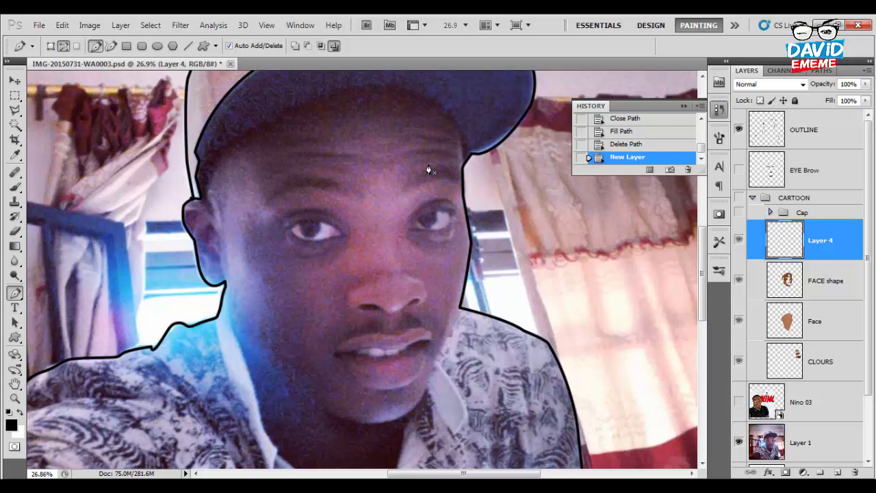
{"action": "double_click", "coordinate": [821, 240]}
{"action": "type", "text": "EYE White"}
{"action": "key", "text": "Return"}
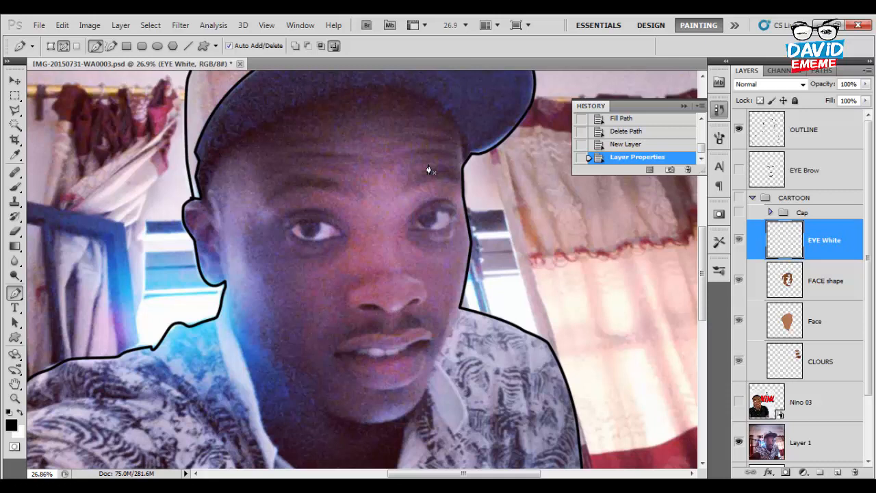
Add another layer above EYE White and name it EYE Black.
{"action": "key", "text": "ctrl+shift+alt+n"}
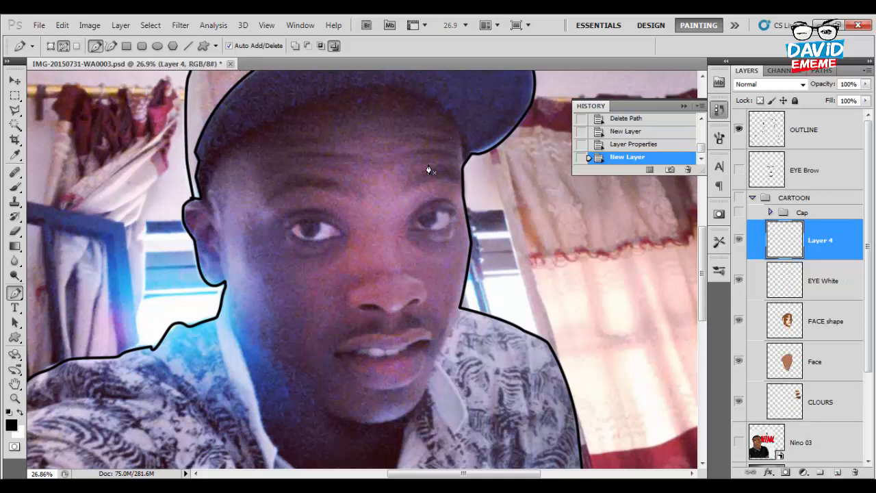
{"action": "key", "text": "F2"}
{"action": "type", "text": "EYE Black"}
{"action": "key", "text": "Return"}
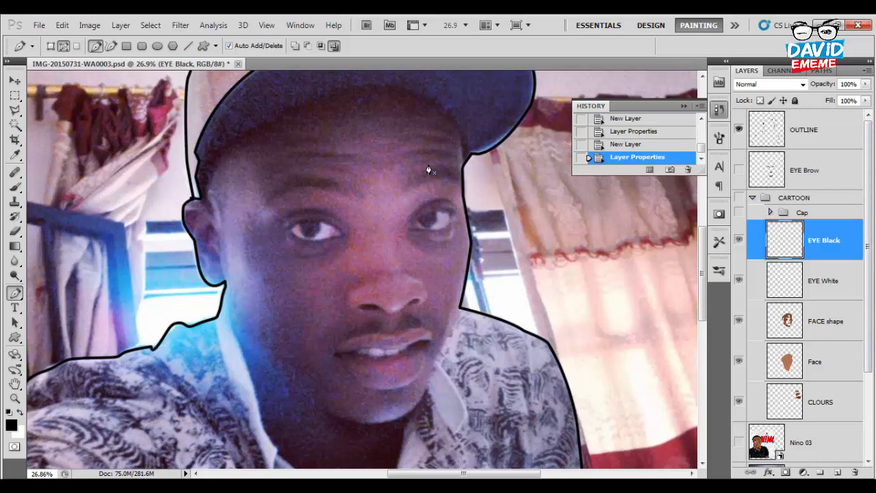
On the EYE White layer, make white the foreground colour and trace a closed Pen path around the photo's left-hand eye opening.
{"action": "key", "text": "alt+bracketleft"}
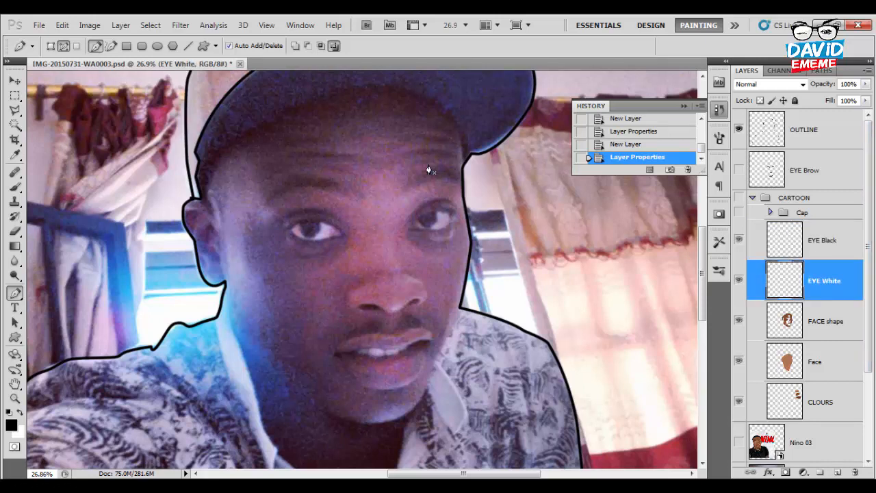
{"action": "key", "text": "x"}
{"action": "scroll", "coordinate": [428, 170], "scroll_direction": "up", "scroll_amount": 10, "text": "alt"}
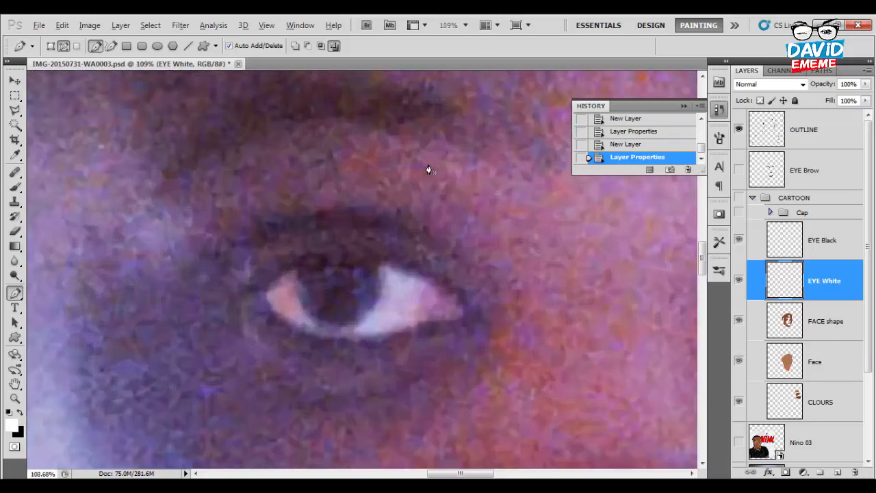
{"action": "left_click", "coordinate": [260, 287]}
{"action": "left_click", "coordinate": [280, 271]}
{"action": "left_click_drag", "start_coordinate": [320, 263], "coordinate": [331, 261]}
{"action": "left_click_drag", "start_coordinate": [387, 261], "coordinate": [400, 264]}
{"action": "mouse_move", "coordinate": [472, 313]}
{"action": "left_mouse_down"}
{"action": "mouse_move", "coordinate": [483, 335]}
{"action": "mouse_move", "coordinate": [431, 323]}
{"action": "mouse_move", "coordinate": [391, 337]}
{"action": "mouse_move", "coordinate": [325, 341]}
{"action": "mouse_move", "coordinate": [284, 327]}
{"action": "mouse_move", "coordinate": [266, 305]}
{"action": "left_mouse_up"}
{"action": "left_click", "coordinate": [473, 314], "text": "alt"}
{"action": "left_click", "coordinate": [465, 320]}
{"action": "left_click", "coordinate": [264, 299]}
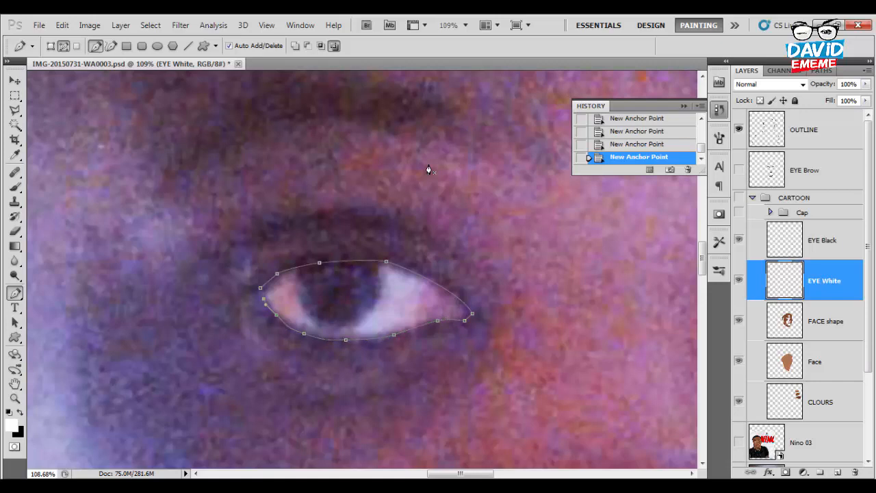
{"action": "left_click", "coordinate": [261, 288]}
Trace a second closed, curved Pen path around the visible opening of the photo's right-hand eye.
{"action": "scroll", "coordinate": [187, 269], "scroll_direction": "down", "scroll_amount": 5, "text": "alt"}
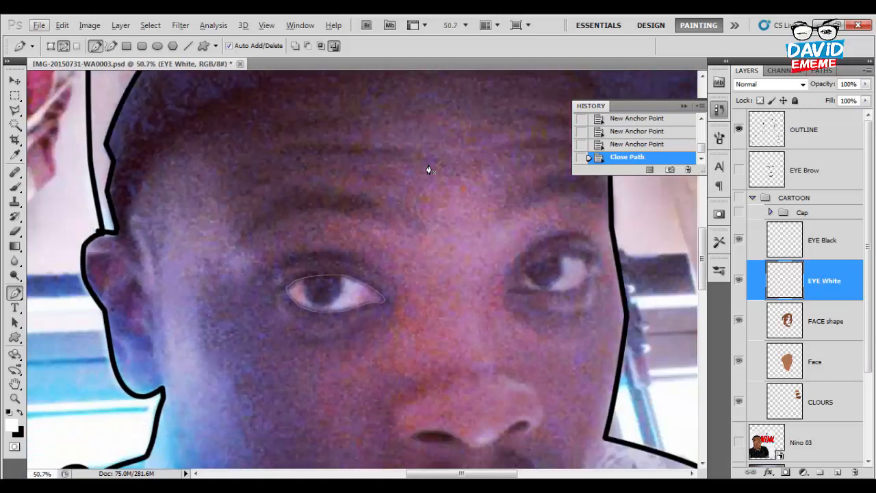
{"action": "key", "text": "alt"}
{"action": "left_click", "coordinate": [441, 280]}
{"action": "scroll", "coordinate": [473, 253], "scroll_direction": "up", "scroll_amount": 3, "text": "alt"}
{"action": "left_click_drag", "start_coordinate": [462, 257], "coordinate": [428, 299]}
{"action": "left_click", "coordinate": [463, 258], "text": "alt"}
{"action": "left_click", "coordinate": [511, 241], "text": "alt"}
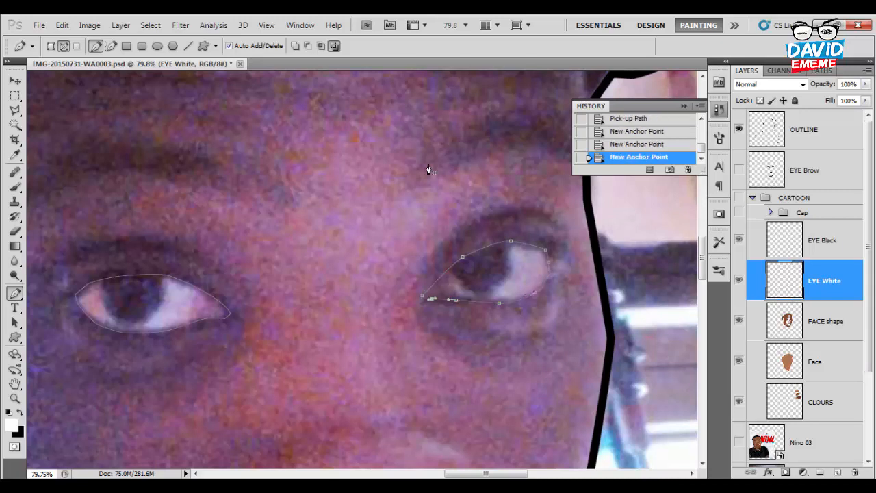
{"action": "scroll", "coordinate": [428, 170], "scroll_direction": "down", "scroll_amount": 5}
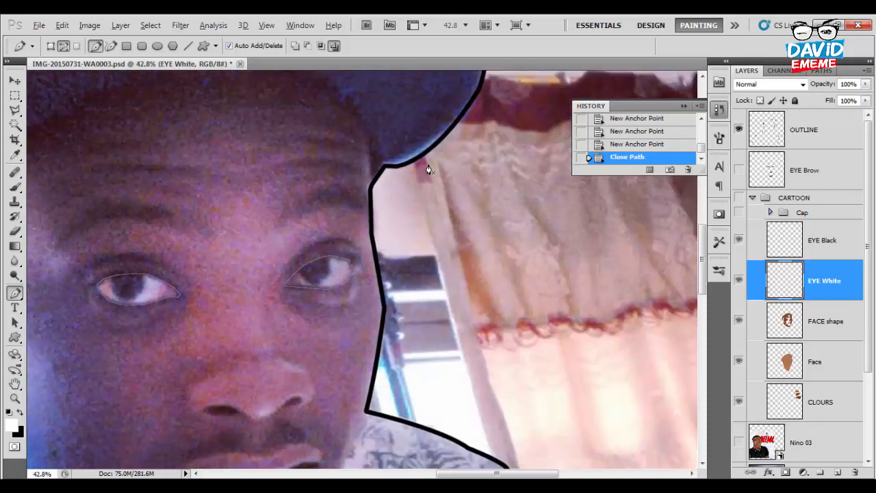
Fill both eye-opening paths with the white foreground colour at 100% opacity on the EYE White layer.
{"action": "scroll", "coordinate": [429, 170], "scroll_direction": "left", "scroll_amount": 5}
{"action": "right_click", "coordinate": [428, 170]}
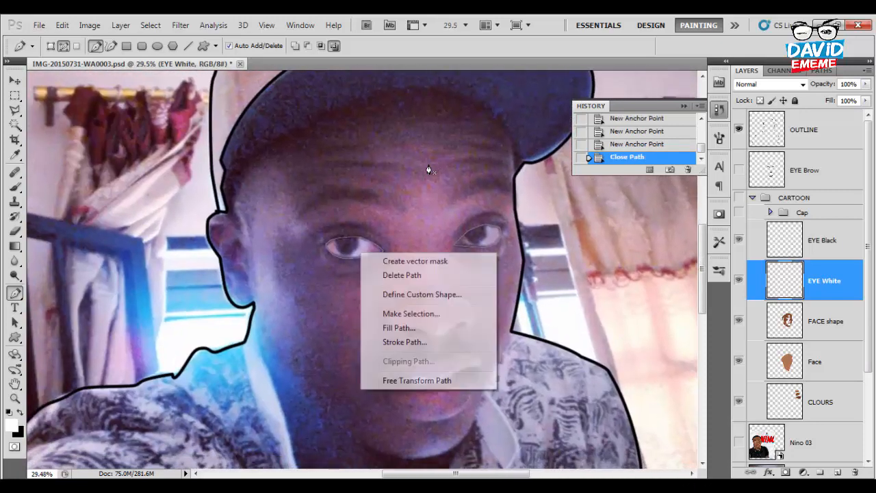
{"action": "key", "text": "Up"}
{"action": "key", "text": "Return"}
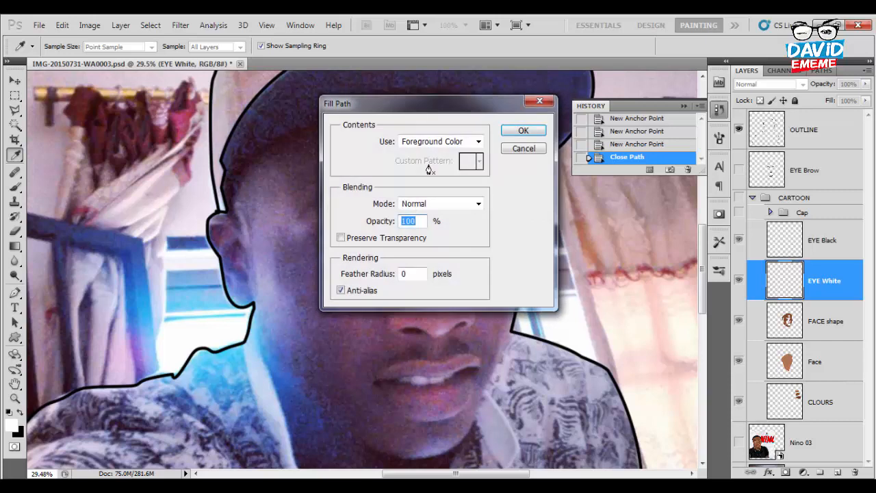
{"action": "key", "text": "Return"}
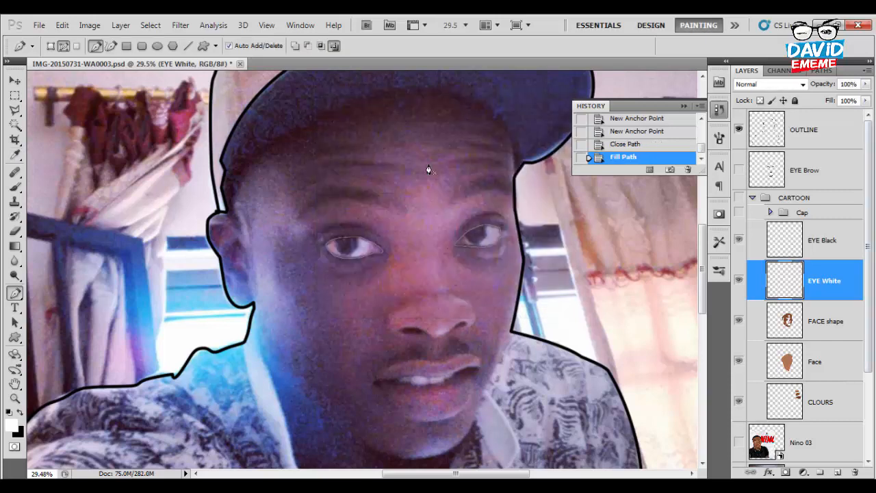
Delete the filled eye-white path with the CARTOON group shown, turn on the Cap group's visibility and hide CARTOON again.
{"action": "key", "text": "ctrl+comma"}
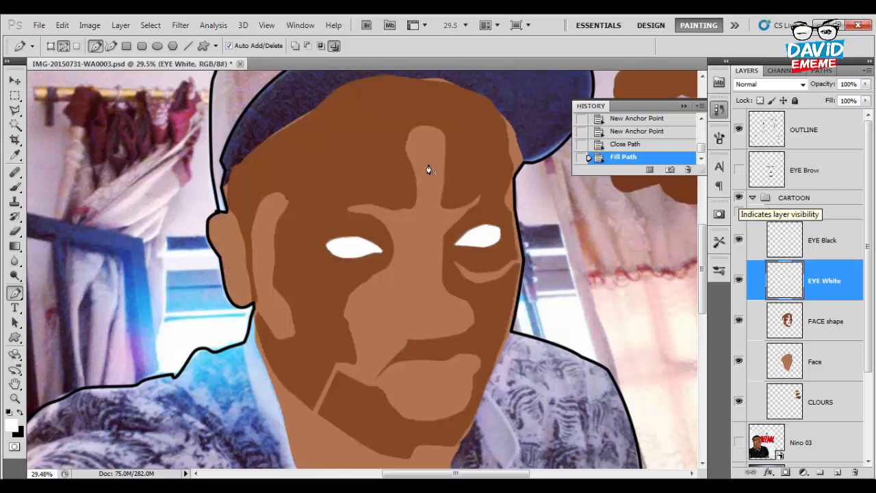
{"action": "right_click", "coordinate": [335, 249]}
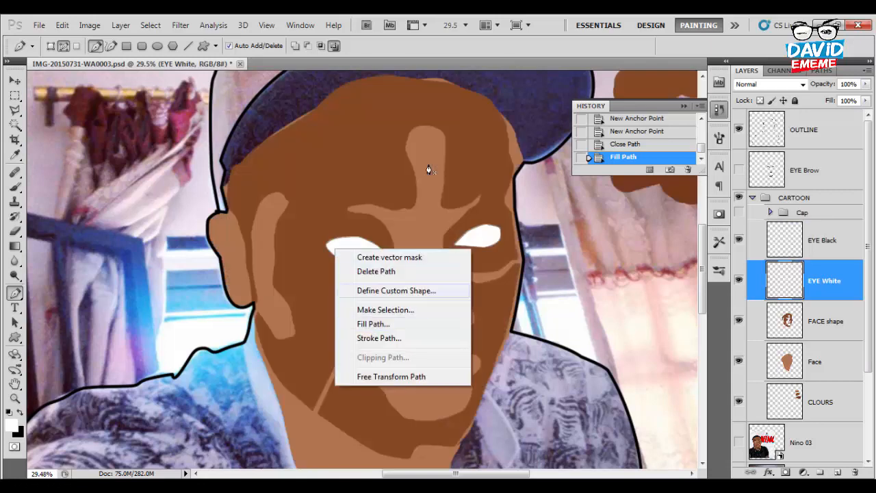
{"action": "left_click", "coordinate": [376, 271]}
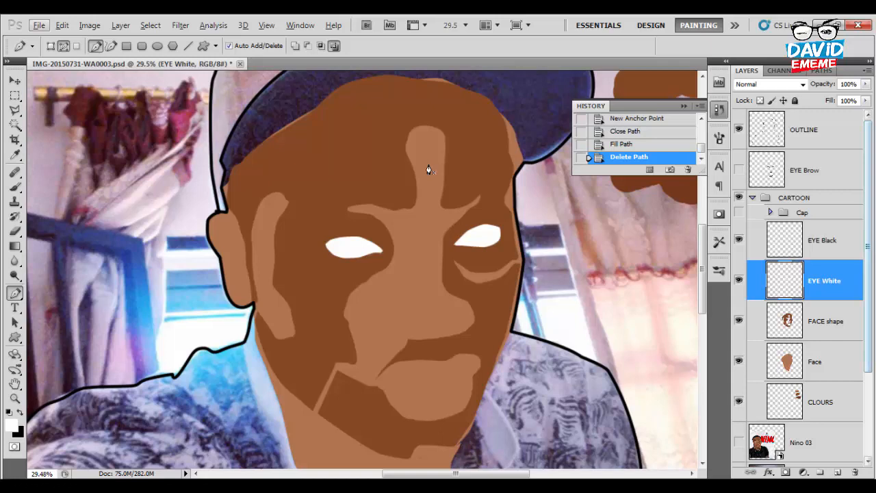
{"action": "left_click", "coordinate": [739, 213]}
{"action": "left_click", "coordinate": [739, 197]}
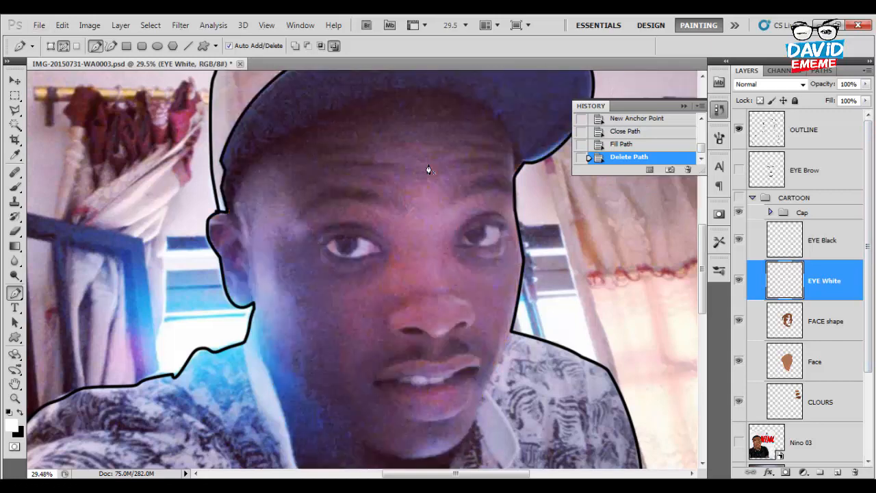
On the EYE Black layer, trace a closed, rounded Pen path around the dark iris of the photo's left-hand eye.
{"action": "left_click", "coordinate": [821, 240]}
{"action": "scroll", "coordinate": [337, 248], "scroll_direction": "up", "scroll_amount": 15}
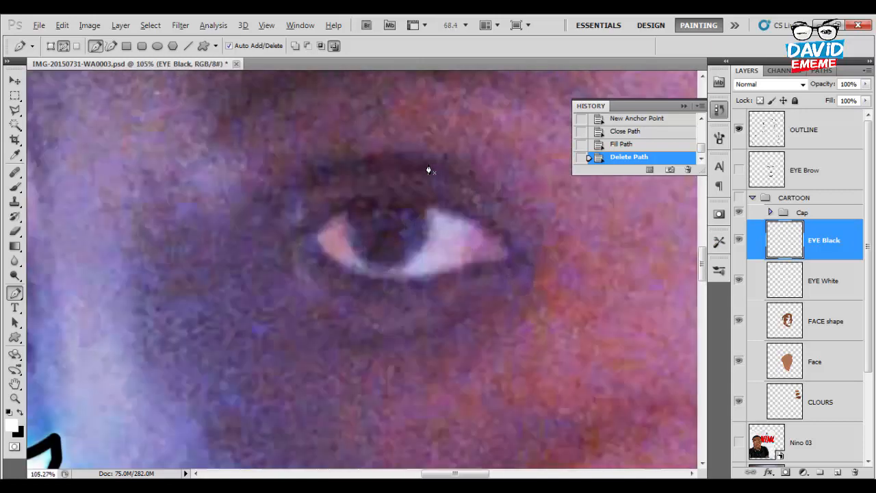
{"action": "left_click", "coordinate": [352, 195]}
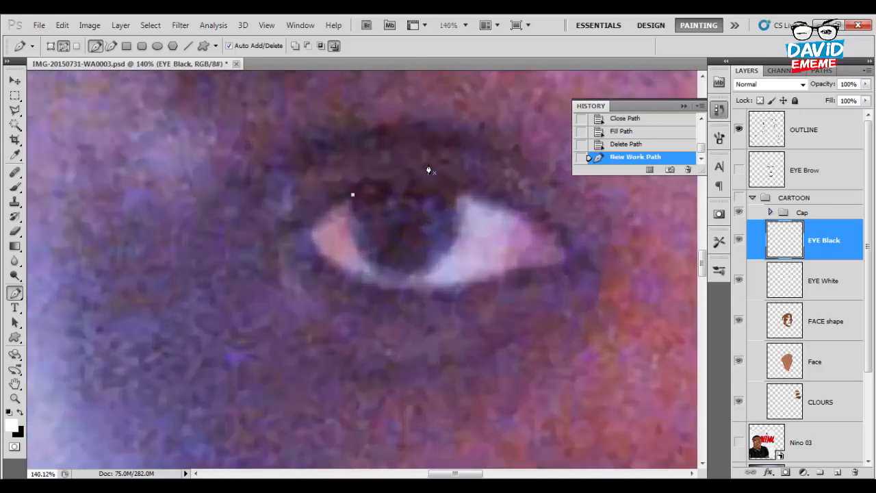
{"action": "left_click_drag", "start_coordinate": [386, 277], "coordinate": [438, 294]}
{"action": "left_click", "coordinate": [385, 277], "text": "alt"}
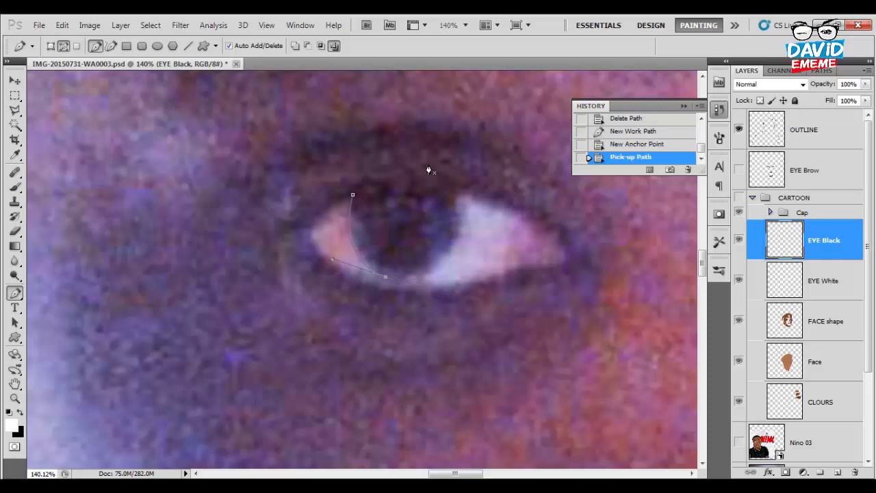
{"action": "mouse_move", "coordinate": [459, 239]}
{"action": "left_mouse_down"}
{"action": "mouse_move", "coordinate": [482, 187]}
{"action": "mouse_move", "coordinate": [375, 179]}
{"action": "mouse_move", "coordinate": [355, 187]}
{"action": "left_mouse_up"}
{"action": "left_click", "coordinate": [459, 239], "text": "alt"}
{"action": "left_click", "coordinate": [461, 195], "text": "alt"}
{"action": "left_click", "coordinate": [353, 193]}
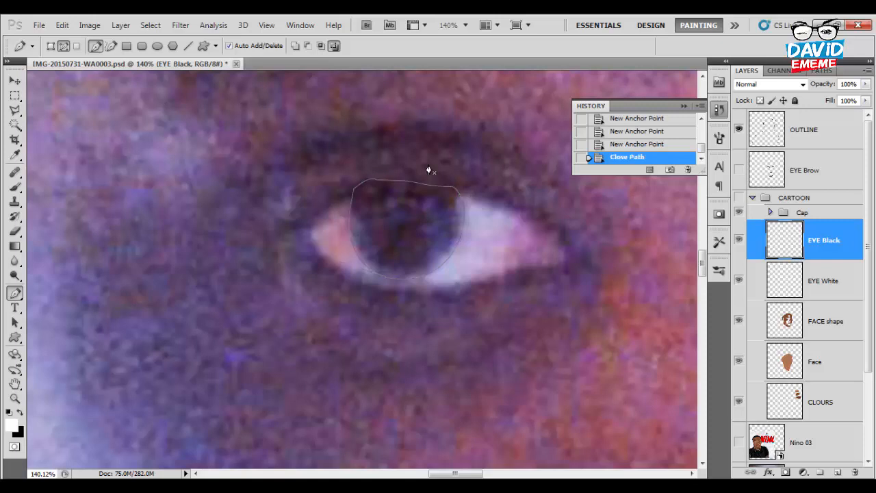
Trace a closed, curved Pen path around the dark iris of the photo's right-hand eye.
{"action": "scroll", "coordinate": [429, 171], "scroll_direction": "down", "scroll_amount": 2}
{"action": "scroll", "coordinate": [429, 170], "scroll_direction": "right", "scroll_amount": 5}
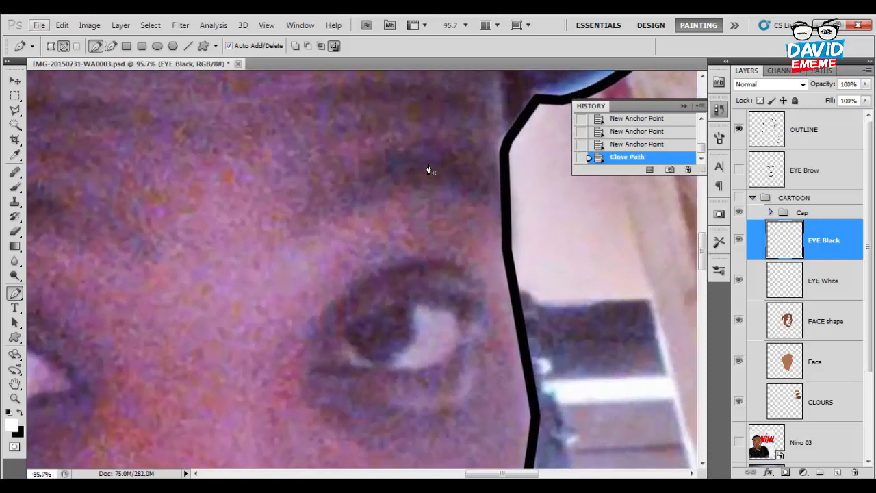
{"action": "scroll", "coordinate": [429, 171], "scroll_direction": "up", "scroll_amount": 1}
{"action": "left_click", "coordinate": [336, 337]}
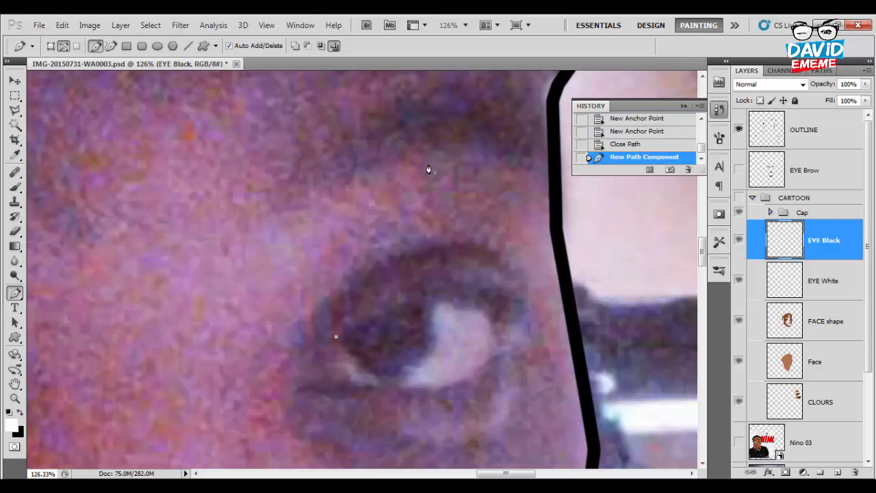
{"action": "left_click_drag", "start_coordinate": [394, 384], "coordinate": [426, 379]}
{"action": "left_click", "coordinate": [393, 384], "text": "alt"}
{"action": "left_click_drag", "start_coordinate": [434, 345], "coordinate": [441, 314]}
{"action": "left_click", "coordinate": [434, 346], "text": "alt"}
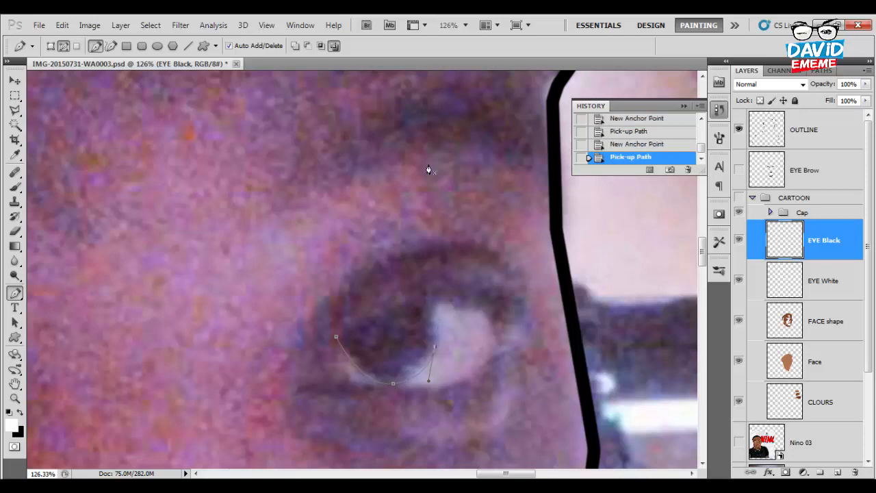
{"action": "left_click", "coordinate": [425, 296]}
{"action": "left_click", "coordinate": [419, 297]}
{"action": "left_click_drag", "start_coordinate": [377, 315], "coordinate": [360, 319]}
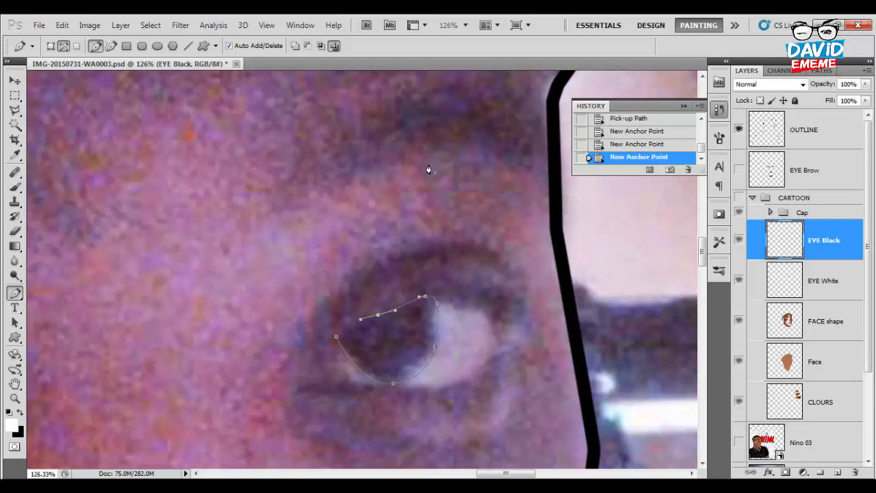
{"action": "left_click", "coordinate": [336, 336]}
Make black the foreground colour and fill both iris paths with it on the EYE Black layer.
{"action": "scroll", "coordinate": [429, 169], "scroll_direction": "down", "scroll_amount": 4}
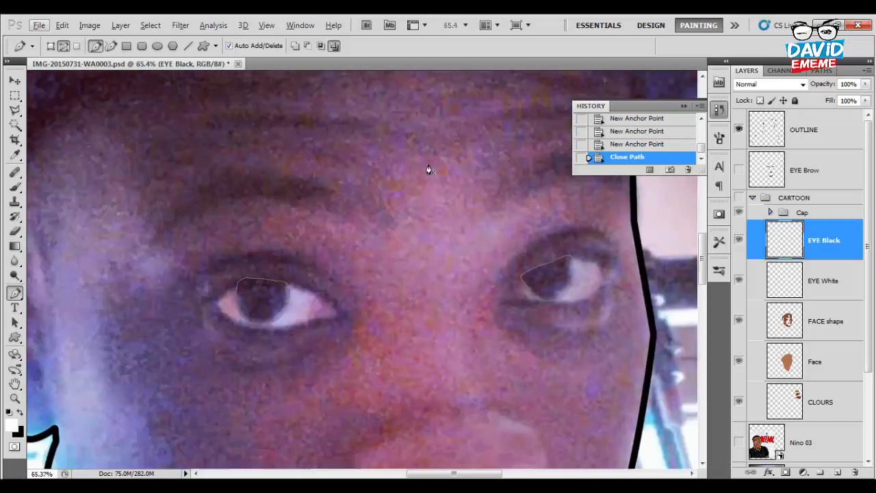
{"action": "scroll", "coordinate": [428, 170], "scroll_direction": "down", "scroll_amount": 4}
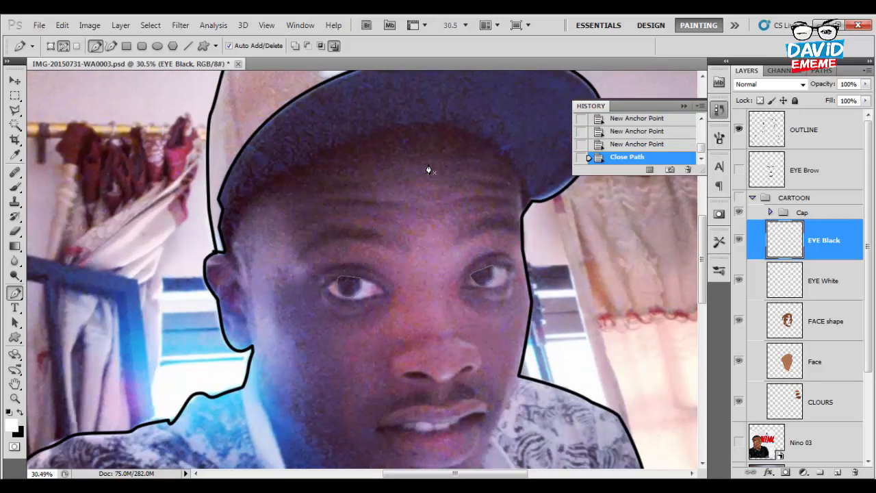
{"action": "key", "text": "x"}
{"action": "right_click", "coordinate": [356, 283]}
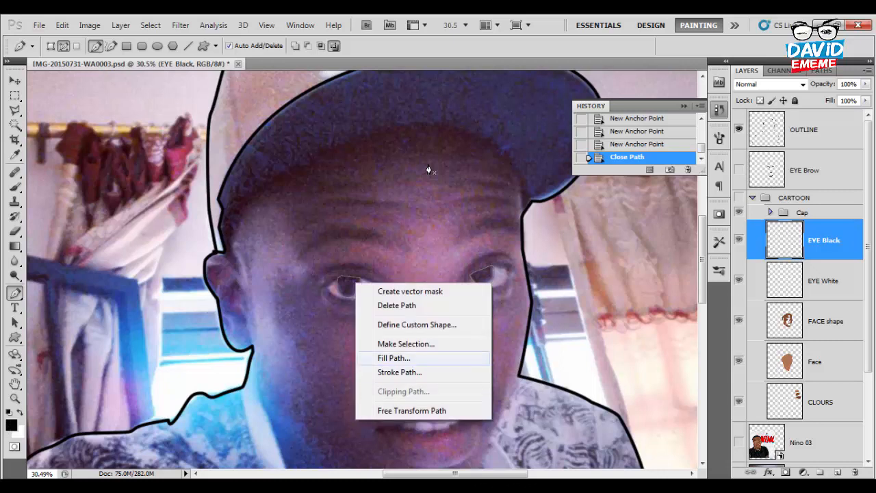
{"action": "left_click", "coordinate": [393, 358]}
{"action": "key", "text": "Return"}
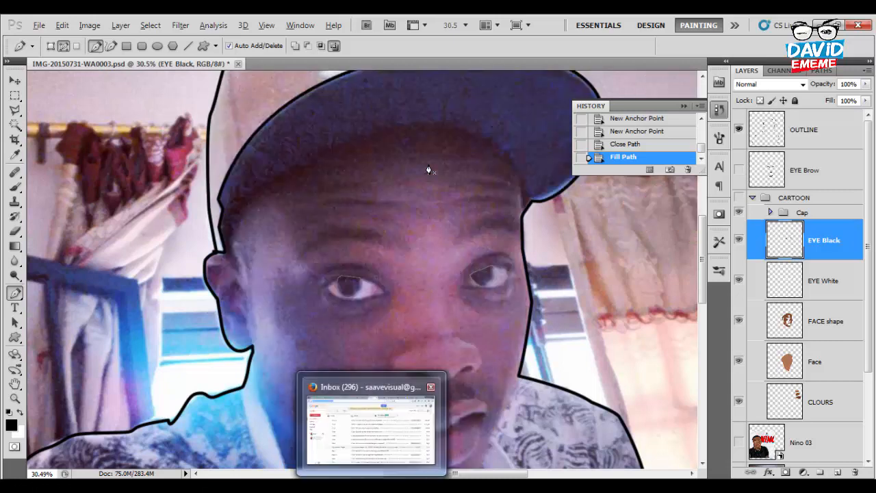
Add a new layer above EYE Black and name it UP Lip.
{"action": "key", "text": "alt"}
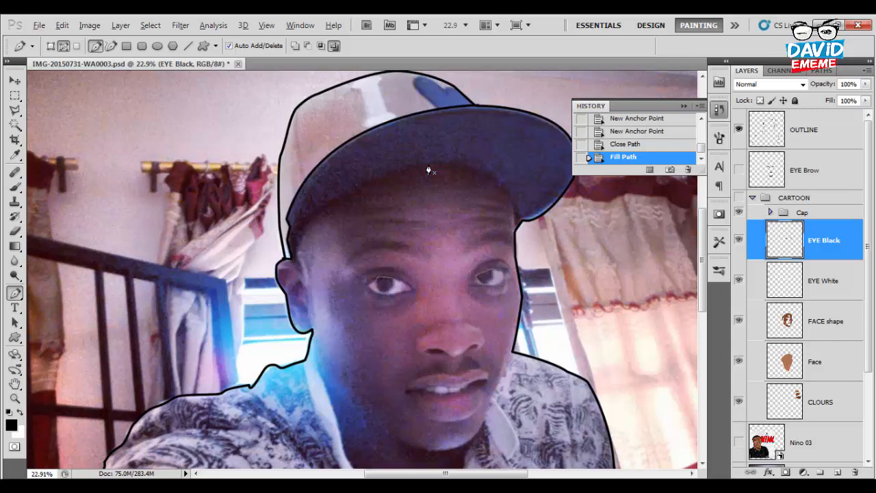
{"action": "scroll", "coordinate": [429, 170], "scroll_direction": "up", "scroll_amount": 5}
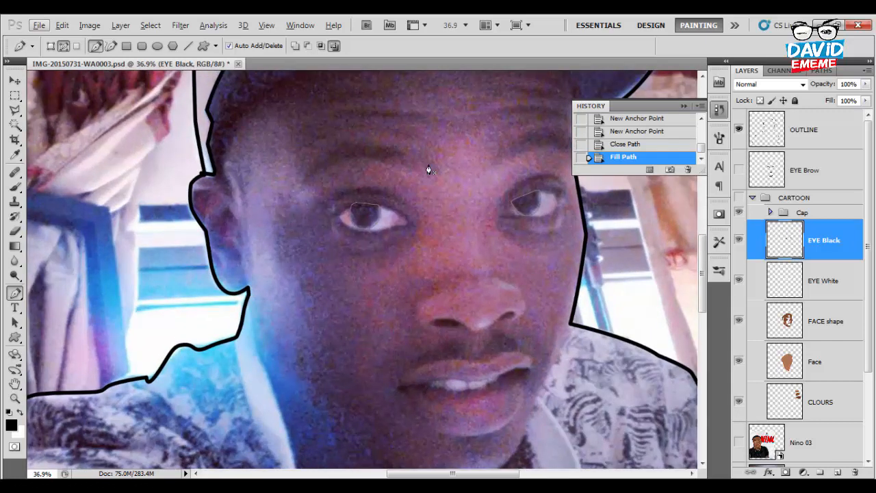
{"action": "key", "text": "alt"}
{"action": "key", "text": "ctrl+shift+alt+n"}
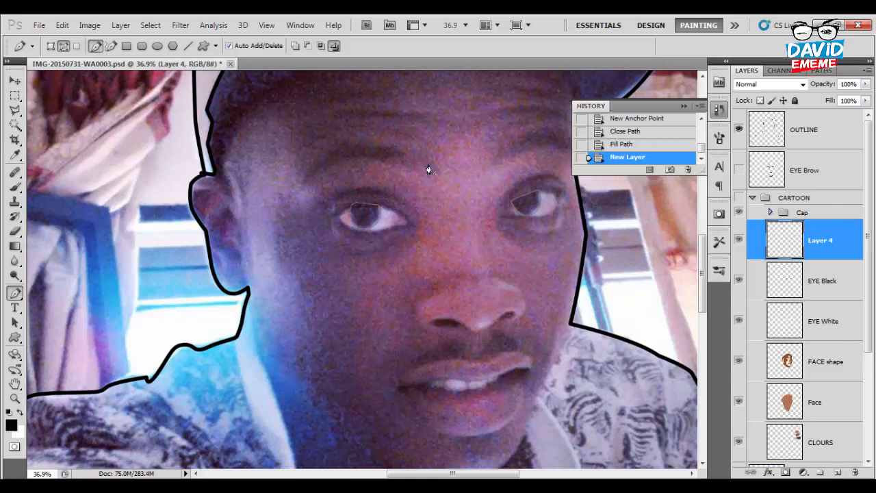
{"action": "double_click", "coordinate": [821, 240]}
{"action": "type", "text": "UP Lip"}
{"action": "key", "text": "Return"}
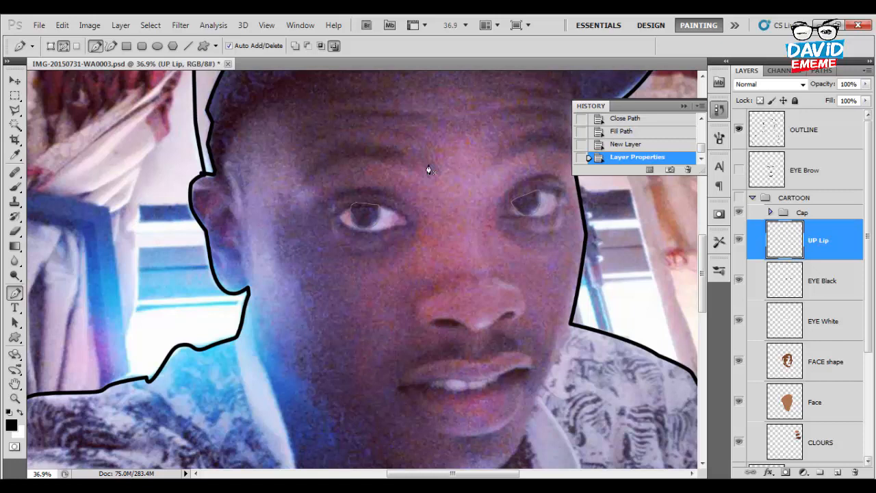
Add a new layer above UP Lip and name it DOWN Lip.
{"action": "key", "text": "ctrl+shift+alt+n"}
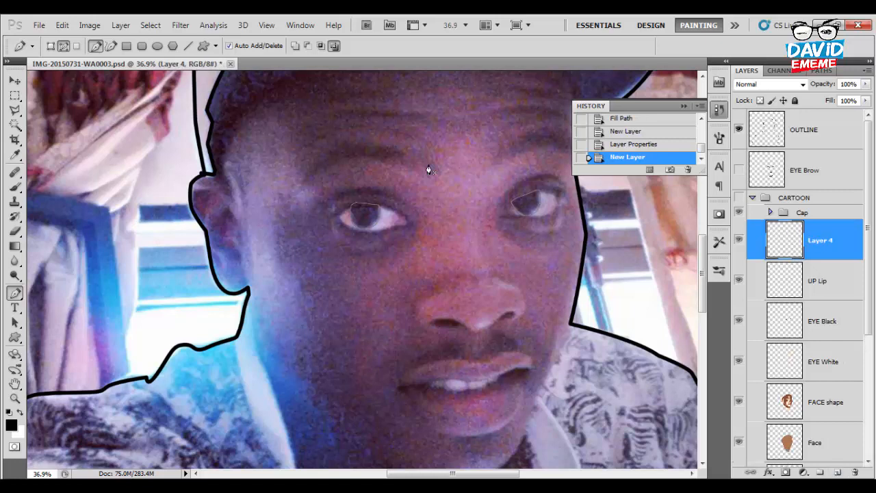
{"action": "key", "text": "F2"}
{"action": "type", "text": "DOW"}
{"action": "type", "text": "N Li"}
{"action": "key", "text": "Return"}
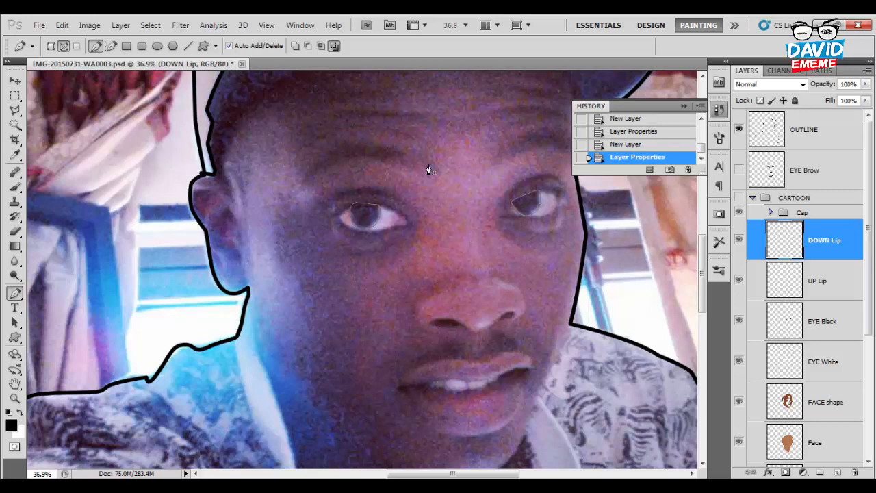
Add a new layer directly above UP Lip and name it TEETH WHite.
{"action": "key", "text": "alt+bracketleft"}
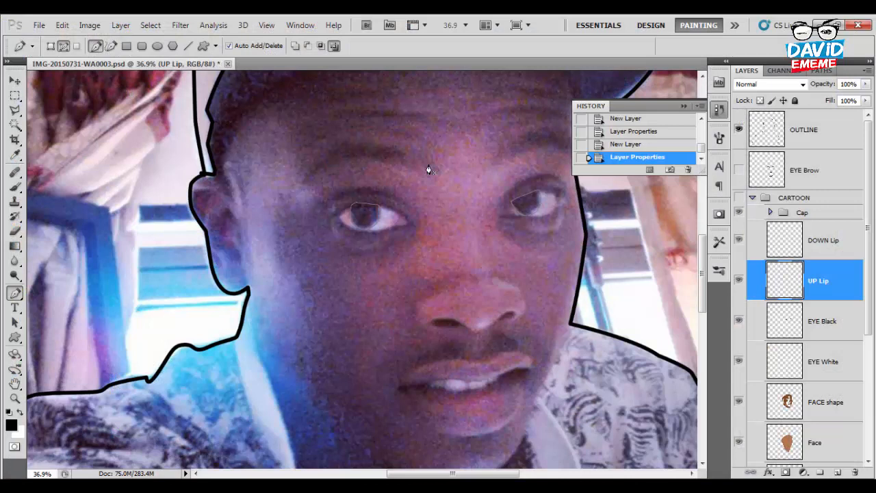
{"action": "key", "text": "ctrl+shift+alt+n"}
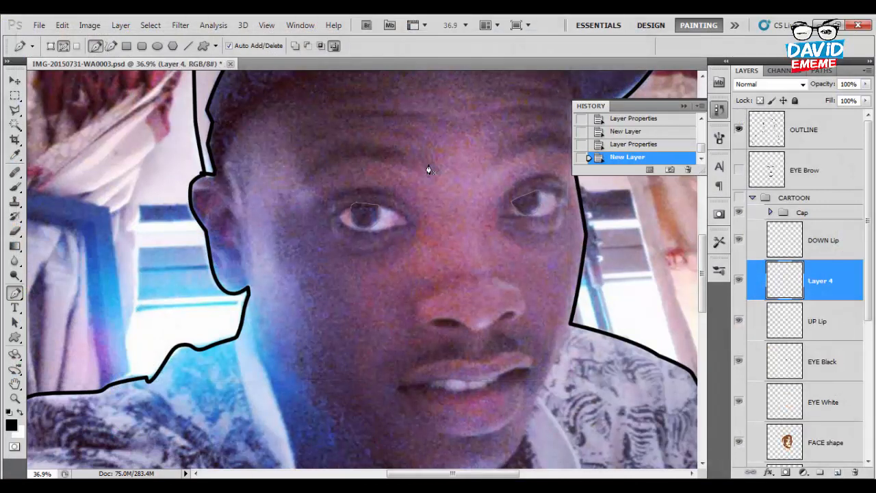
{"action": "double_click", "coordinate": [821, 281]}
{"action": "type", "text": "TEETH WHite"}
{"action": "key", "text": "Return"}
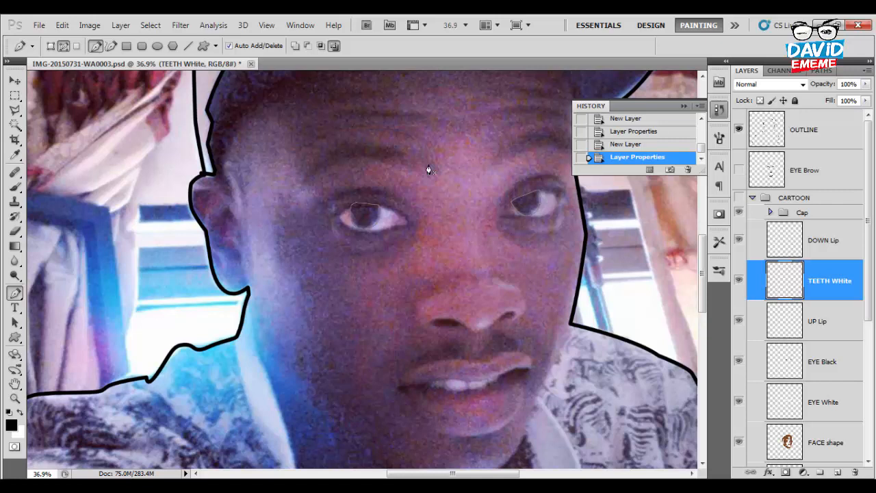
Delete the leftover Pen paths around both eyes' irises.
{"action": "key", "text": "ctrl+s"}
{"action": "right_click", "coordinate": [428, 170]}
{"action": "key", "text": "Escape"}
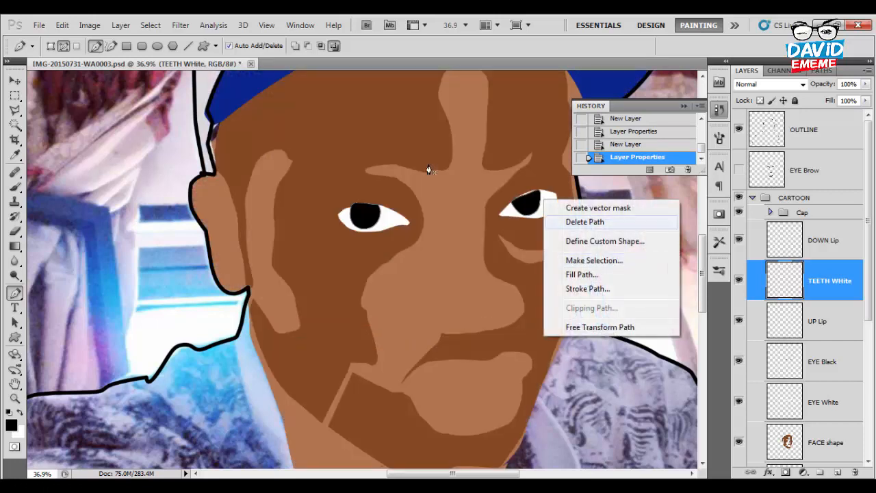
{"action": "left_click", "coordinate": [584, 222]}
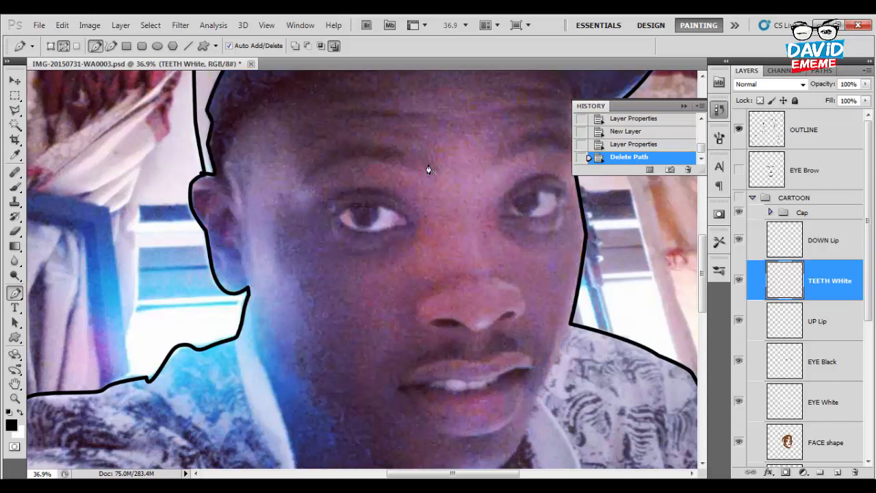
Move the UP Lip layer above DOWN Lip in the CARTOON group.
{"action": "scroll", "coordinate": [429, 170], "scroll_direction": "down", "scroll_amount": 6}
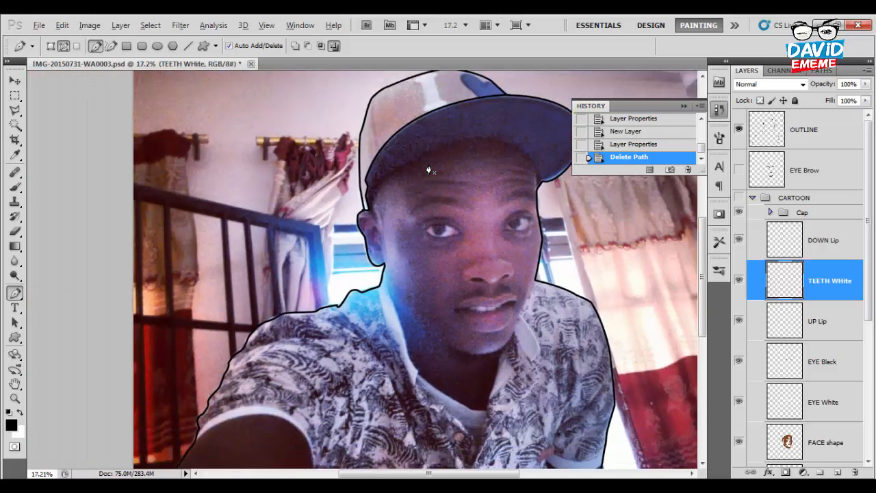
{"action": "scroll", "coordinate": [429, 170], "scroll_direction": "up", "scroll_amount": 2}
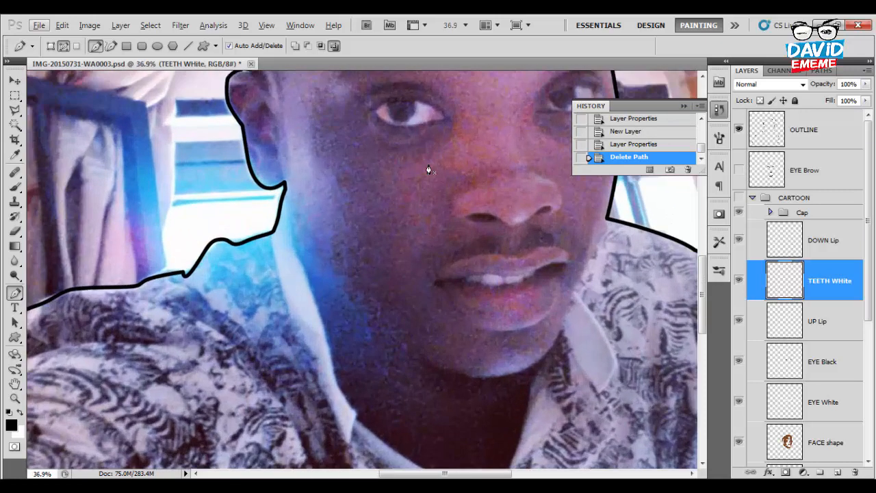
{"action": "key", "text": "alt+bracketright"}
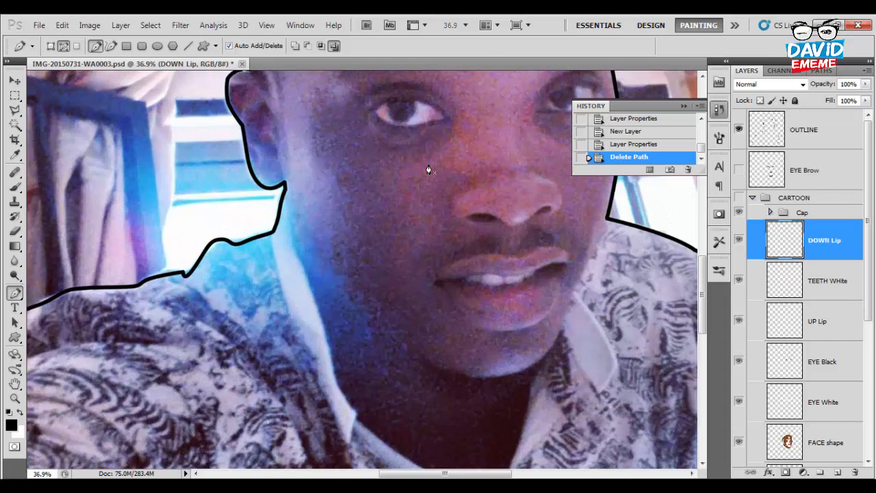
{"action": "key", "text": "alt+bracketleft"}
{"action": "key", "text": "alt+bracketleft"}
{"action": "key", "text": "ctrl+bracketright"}
{"action": "key", "text": "ctrl+bracketright"}
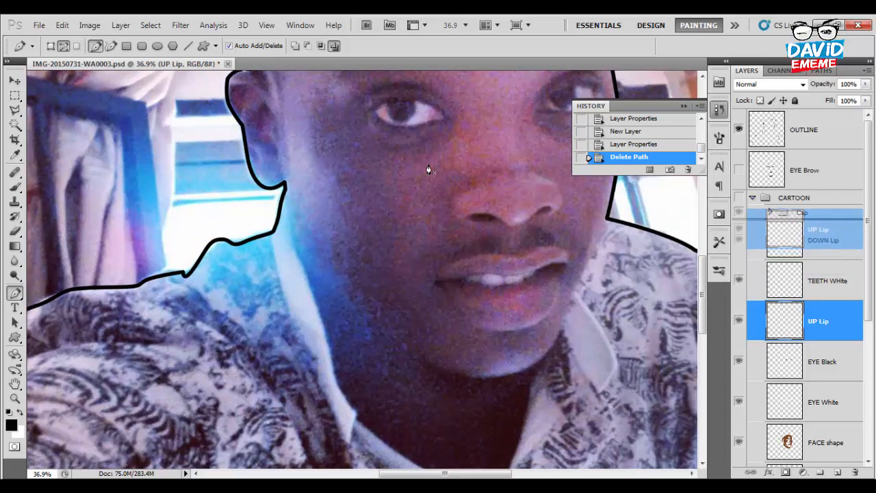
{"action": "key", "text": "alt+bracketleft"}
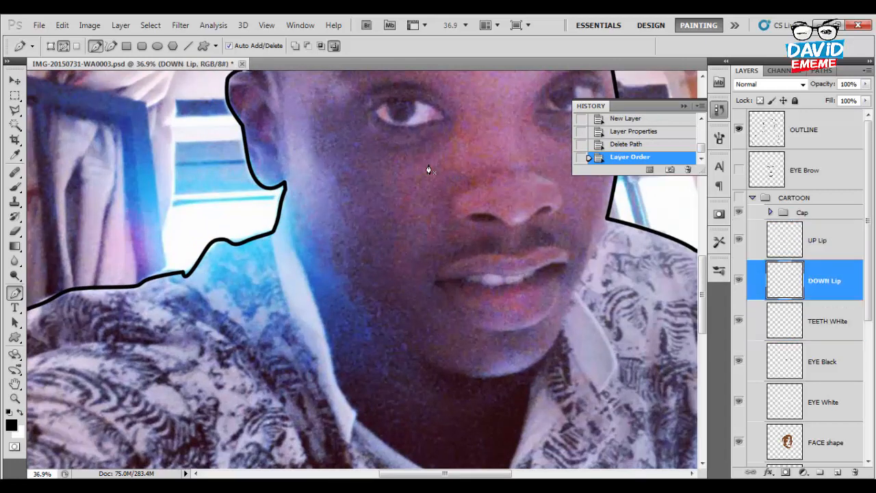
On the UP Lip layer, trace a closed Pen path around the photo's upper lip, following its lower edge along the teeth.
{"action": "key", "text": "alt+bracketright"}
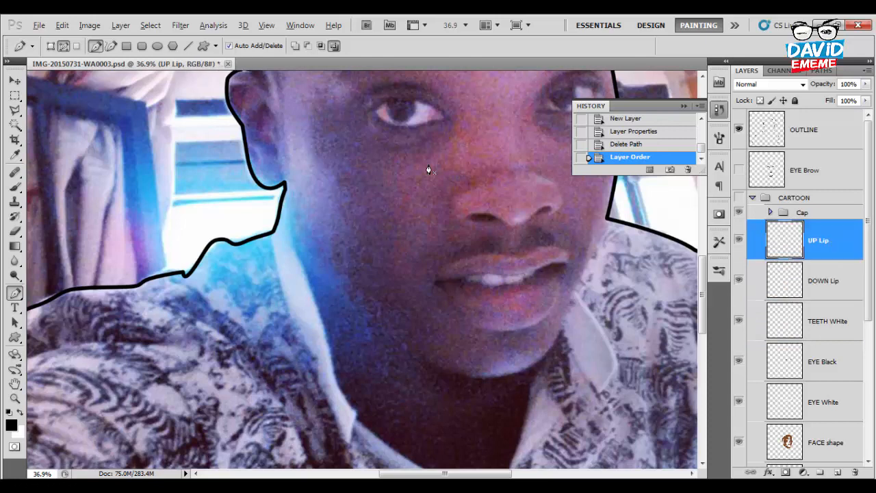
{"action": "scroll", "coordinate": [429, 170], "scroll_direction": "up", "scroll_amount": 6}
{"action": "scroll", "coordinate": [429, 170], "scroll_direction": "right", "scroll_amount": 3}
{"action": "scroll", "coordinate": [429, 170], "scroll_direction": "up", "scroll_amount": 1}
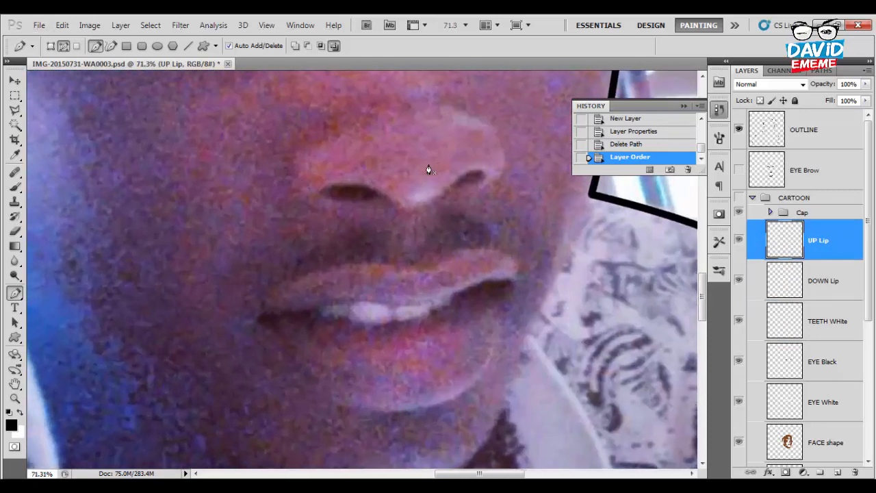
{"action": "left_click", "coordinate": [429, 170]}
{"action": "left_click_drag", "start_coordinate": [302, 284], "coordinate": [507, 258]}
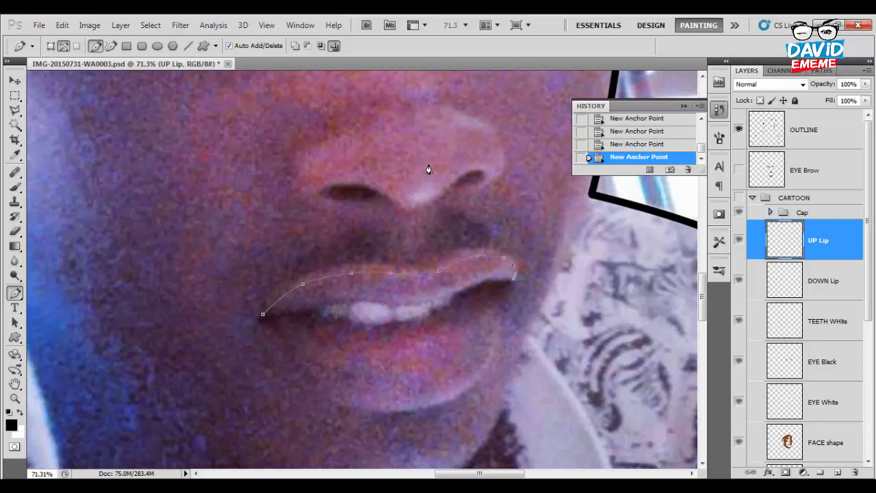
{"action": "left_click_drag", "start_coordinate": [494, 281], "coordinate": [391, 306]}
{"action": "left_click_drag", "start_coordinate": [379, 302], "coordinate": [316, 307]}
{"action": "left_click", "coordinate": [301, 314]}
{"action": "left_click", "coordinate": [282, 315]}
{"action": "left_click", "coordinate": [271, 318]}
{"action": "left_click", "coordinate": [263, 316]}
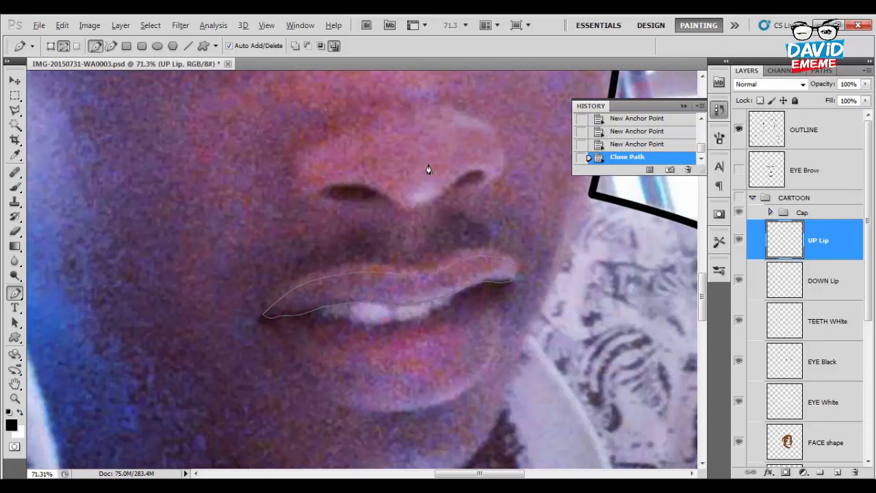
Show the CARTOON group and set the foreground colour to a brown slightly darker than the cartoon's light skin tone, sampled near the mouth.
{"action": "scroll", "coordinate": [333, 312], "scroll_direction": "down", "scroll_amount": 10}
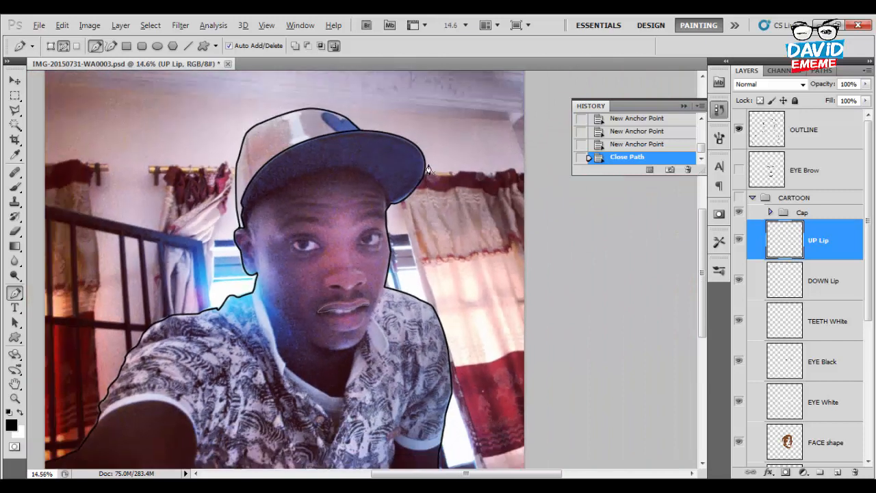
{"action": "key", "text": "alt"}
{"action": "left_click", "coordinate": [740, 198]}
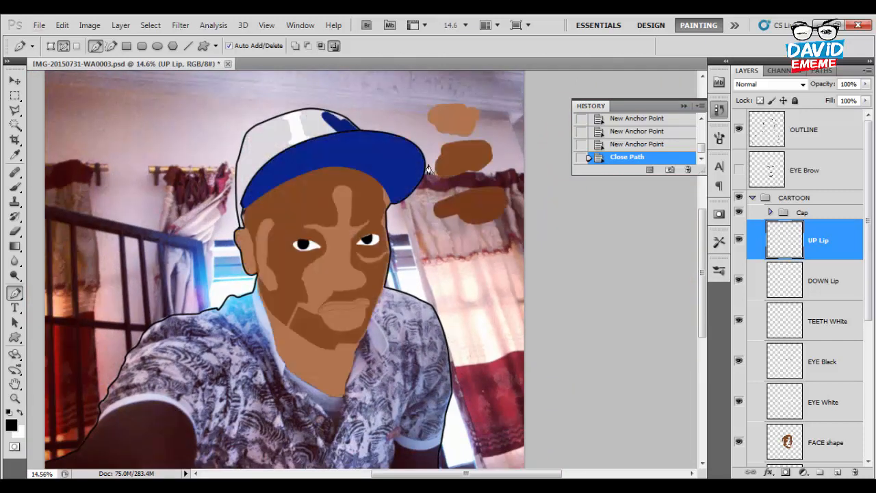
{"action": "scroll", "coordinate": [428, 169], "scroll_direction": "up", "scroll_amount": 3}
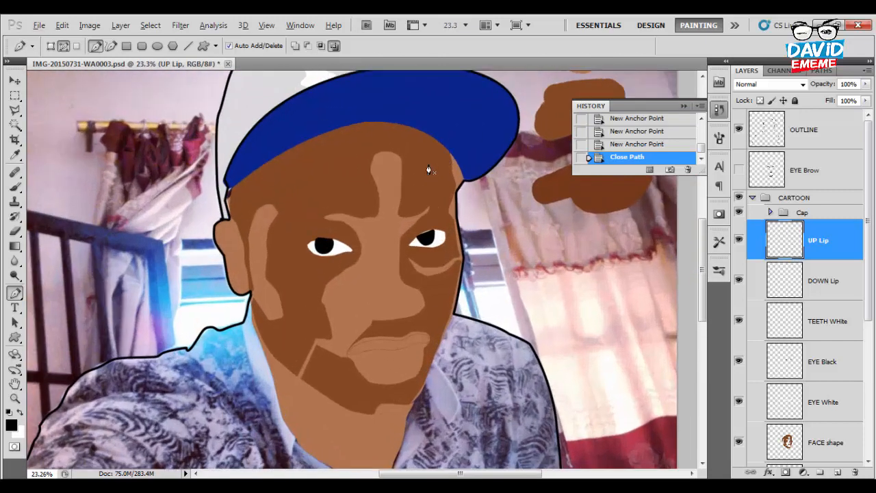
{"action": "key", "text": "alt"}
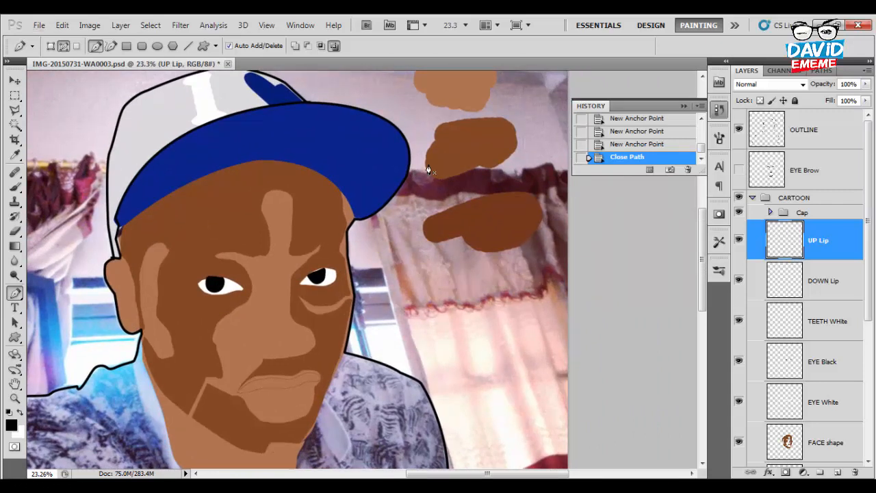
{"action": "left_click", "coordinate": [12, 426]}
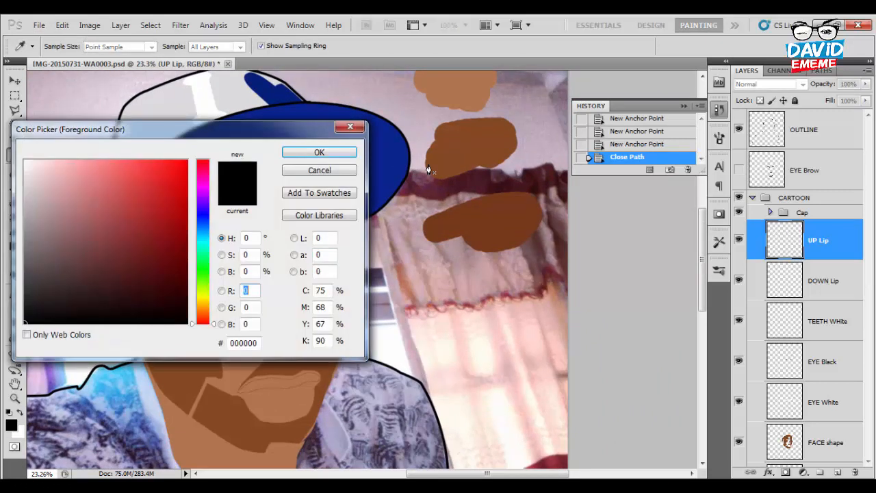
{"action": "left_click", "coordinate": [289, 405]}
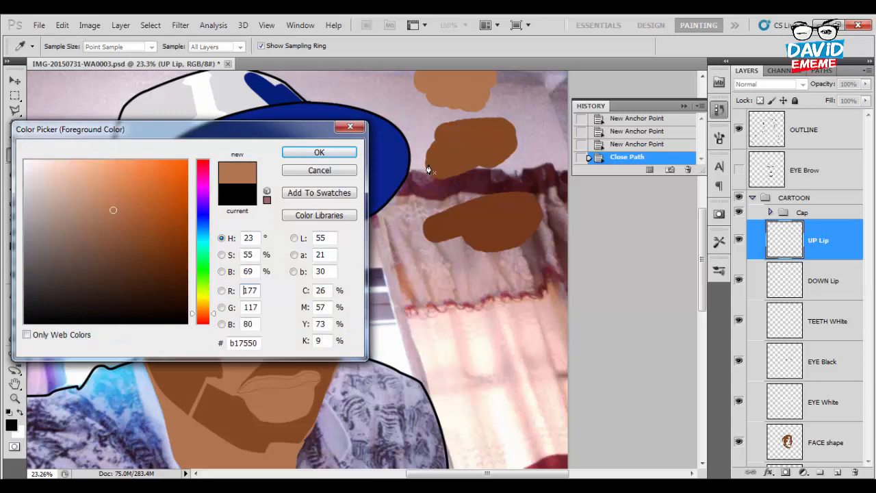
{"action": "left_click", "coordinate": [319, 152]}
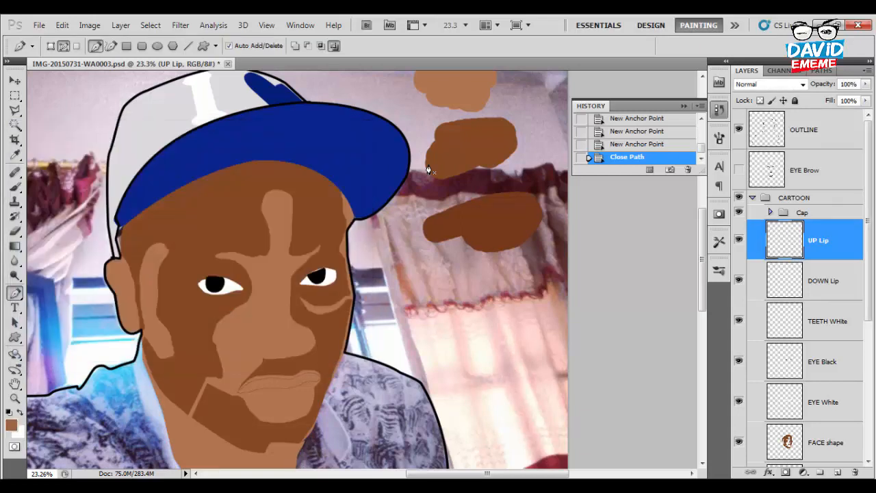
Fill the upper lip path with the brown foreground colour on the UP Lip layer and delete the path.
{"action": "right_click", "coordinate": [271, 220]}
{"action": "left_click", "coordinate": [308, 316]}
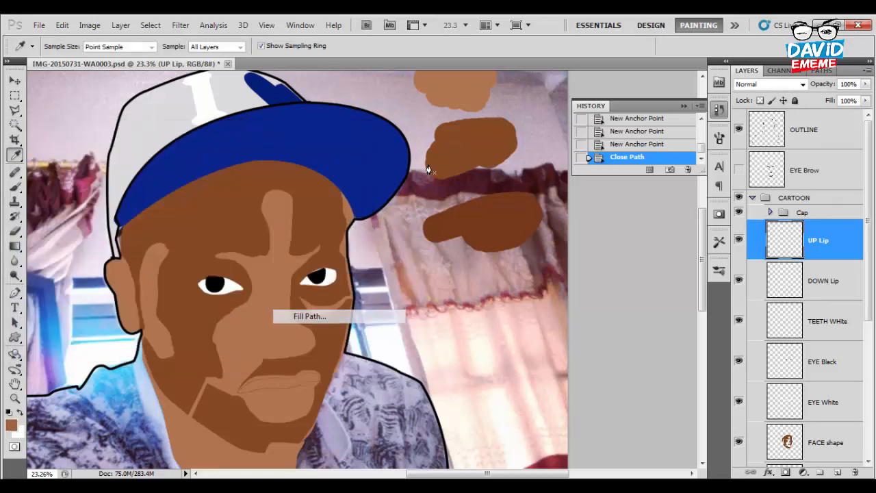
{"action": "key", "text": "Return"}
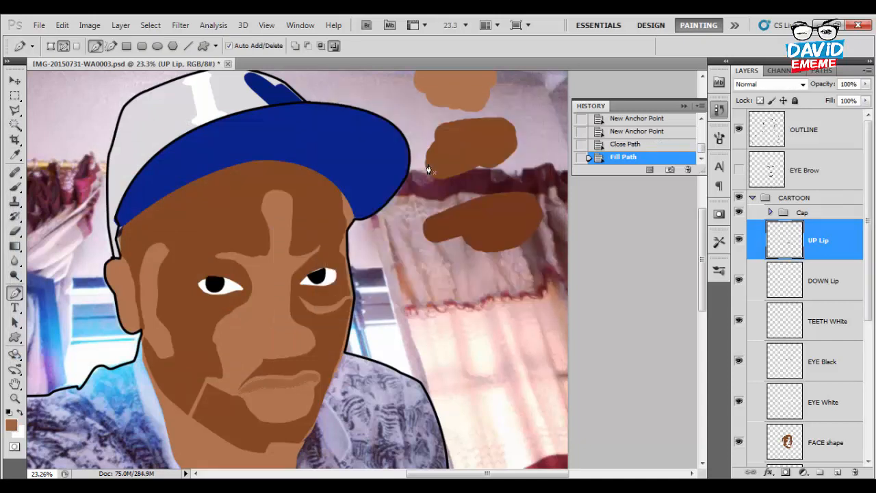
{"action": "right_click", "coordinate": [283, 233]}
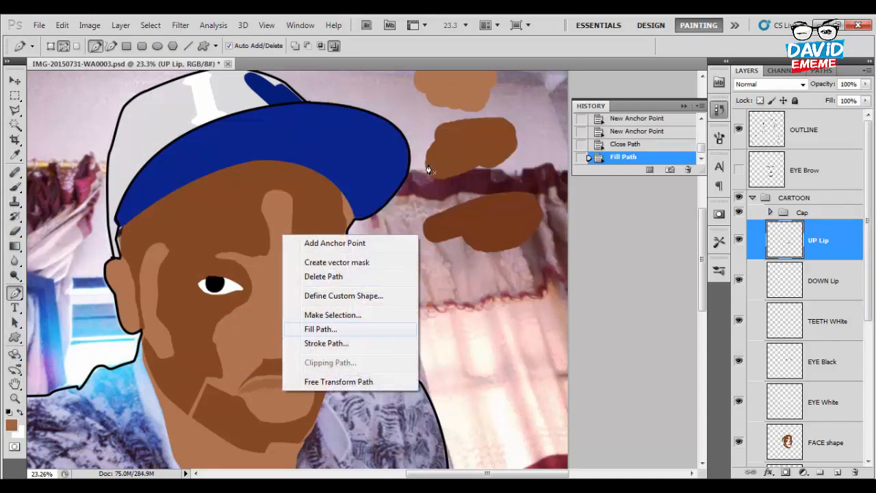
{"action": "left_click", "coordinate": [324, 277]}
Hide the CARTOON group, make DOWN Lip the active layer and start a Pen path at the photo's left-hand mouth corner.
{"action": "scroll", "coordinate": [280, 410], "scroll_direction": "up", "scroll_amount": 4}
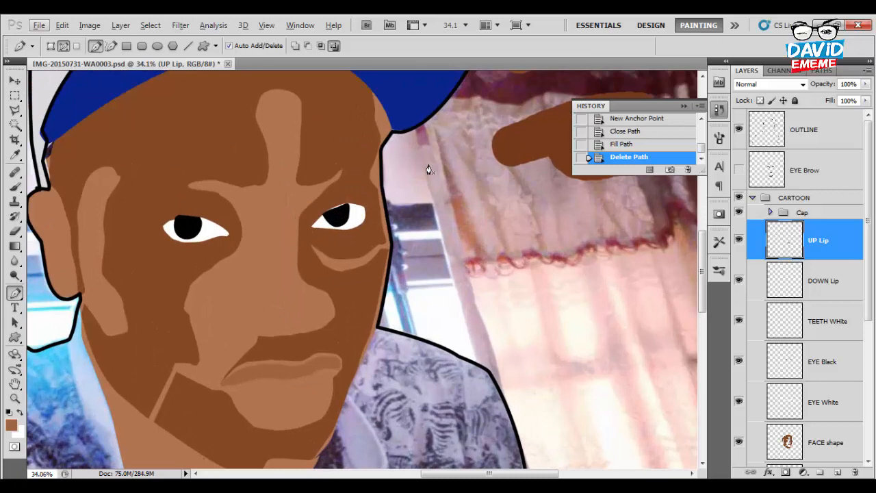
{"action": "left_click_drag", "start_coordinate": [279, 410], "coordinate": [344, 351]}
{"action": "left_click", "coordinate": [739, 198]}
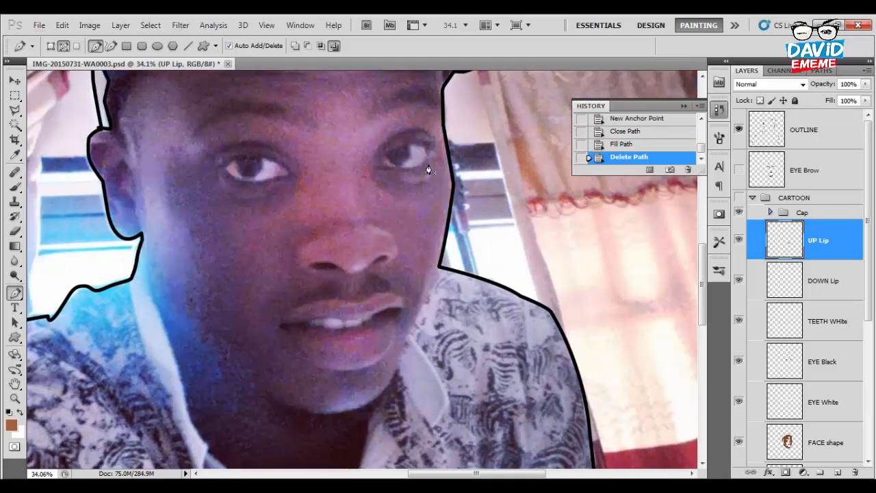
{"action": "key", "text": "alt+bracketleft"}
{"action": "scroll", "coordinate": [428, 169], "scroll_direction": "up", "scroll_amount": 6}
{"action": "scroll", "coordinate": [428, 170], "scroll_direction": "down", "scroll_amount": 2}
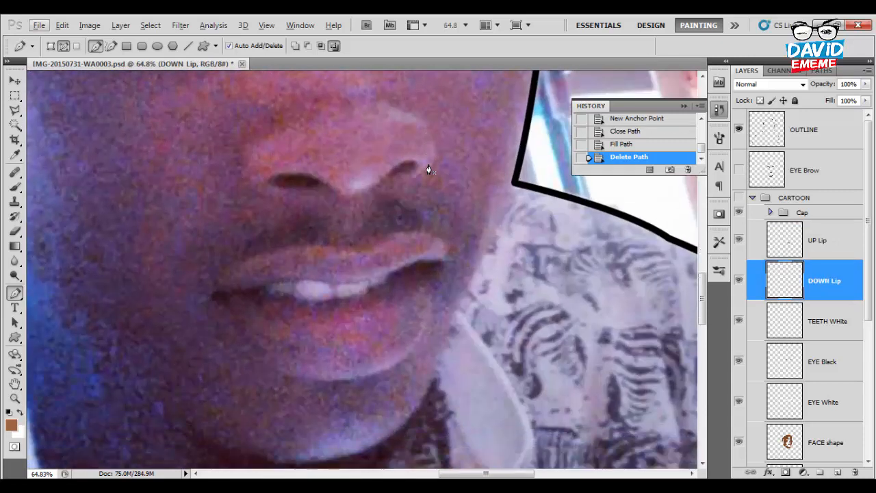
{"action": "left_click", "coordinate": [219, 298]}
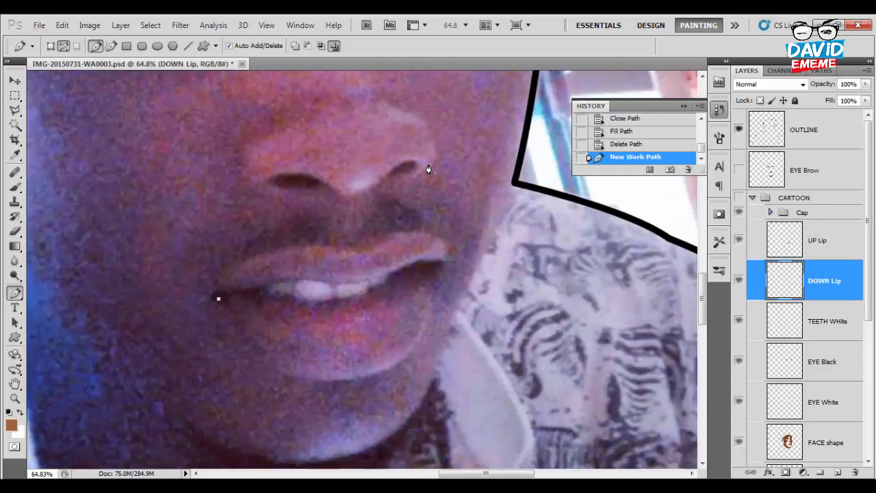
{"action": "left_click_drag", "start_coordinate": [263, 365], "coordinate": [277, 374]}
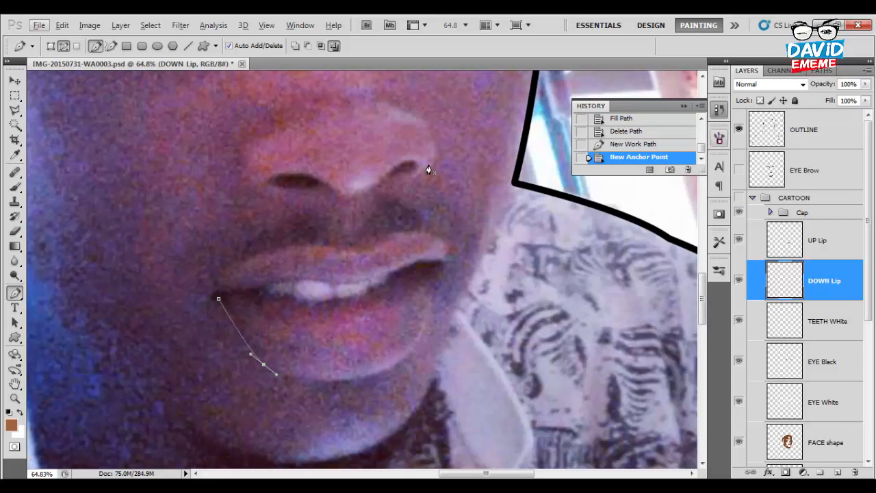
{"action": "left_click", "coordinate": [689, 169]}
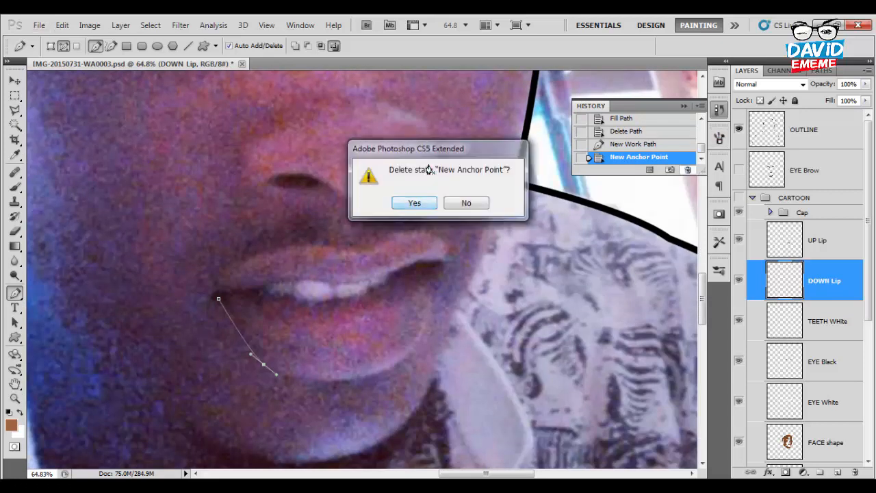
{"action": "key", "text": "Return"}
Trace the outer edge of the photo's lower lip with the Pen, curving under it and up to the right-hand mouth corner.
{"action": "left_click", "coordinate": [233, 321]}
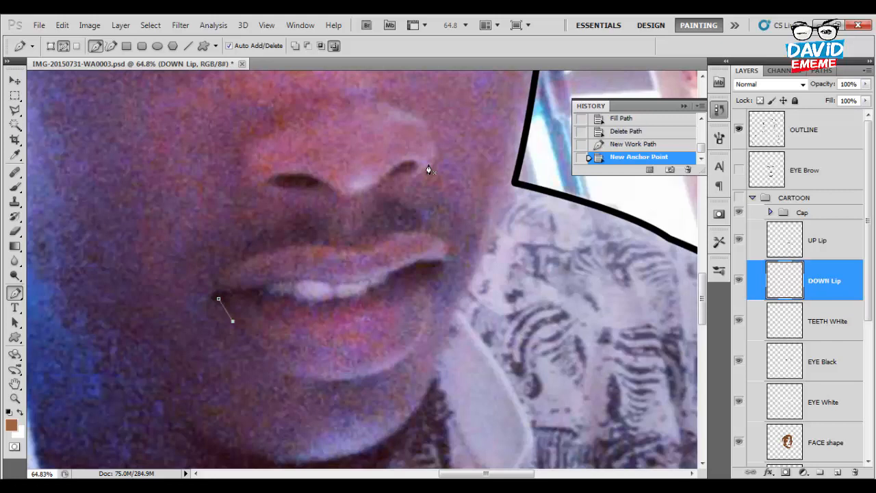
{"action": "left_click_drag", "start_coordinate": [314, 379], "coordinate": [374, 378]}
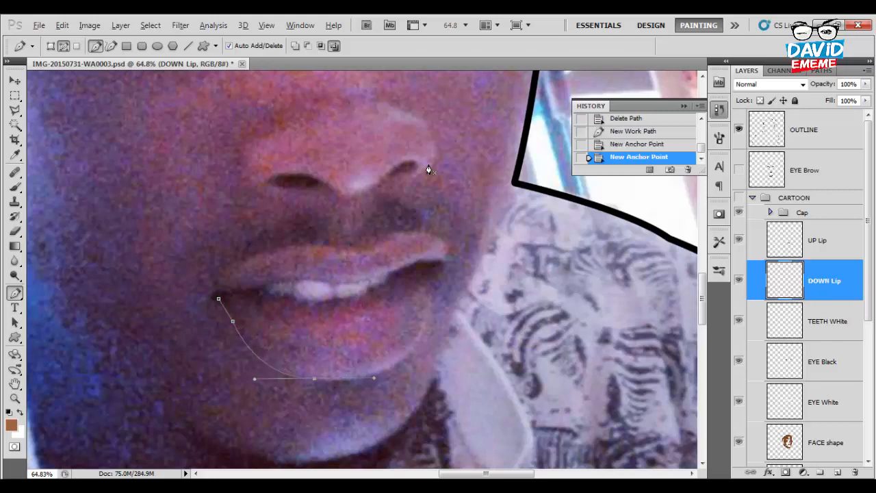
{"action": "left_click", "coordinate": [314, 379], "text": "alt"}
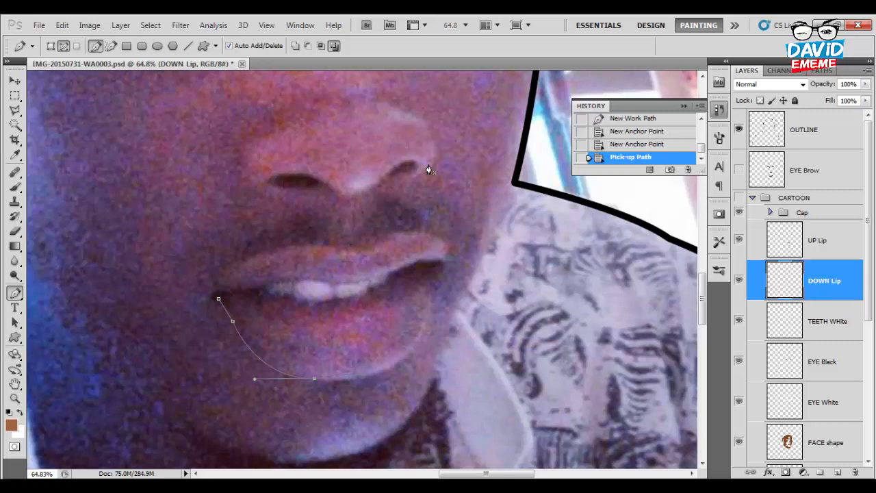
{"action": "left_click_drag", "start_coordinate": [424, 332], "coordinate": [455, 271]}
{"action": "left_click", "coordinate": [425, 332], "text": "alt"}
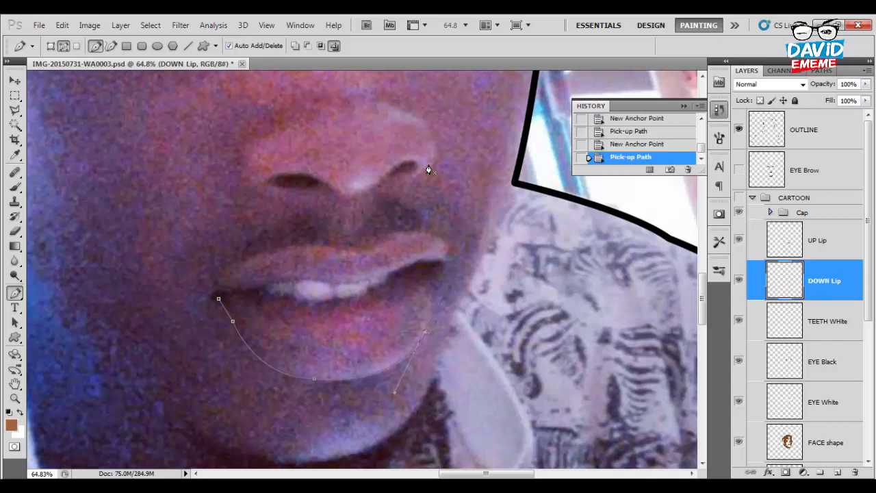
{"action": "left_click_drag", "start_coordinate": [435, 286], "coordinate": [435, 282]}
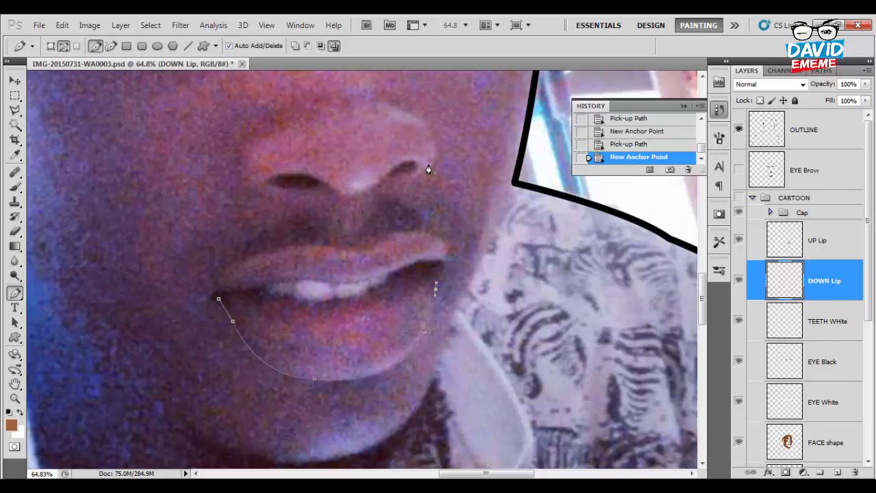
{"action": "left_click", "coordinate": [437, 274]}
{"action": "left_click", "coordinate": [439, 268]}
Continue the lower lip path back along the mouth line and the teeth's lower edge, closing it at the left-hand mouth corner.
{"action": "left_click", "coordinate": [421, 266]}
{"action": "left_click", "coordinate": [398, 275]}
{"action": "left_click", "coordinate": [387, 282]}
{"action": "scroll", "coordinate": [383, 283], "scroll_direction": "up", "scroll_amount": 3}
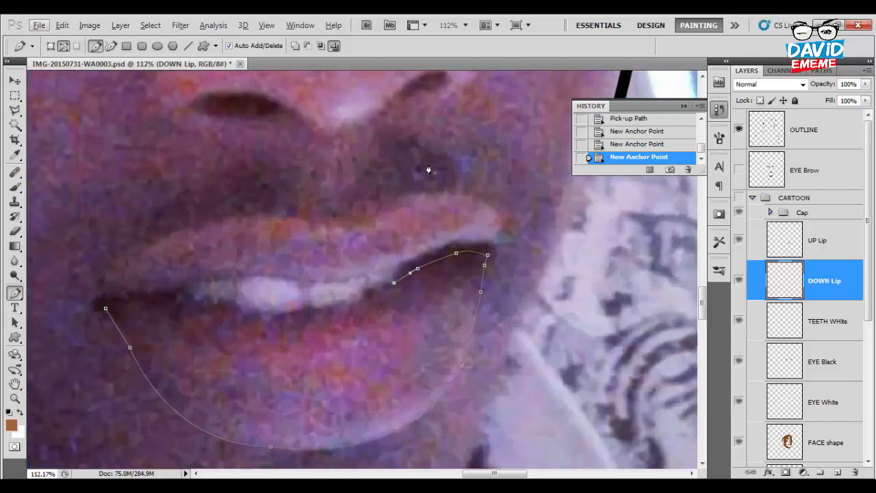
{"action": "left_click", "coordinate": [374, 291]}
{"action": "left_click_drag", "start_coordinate": [374, 291], "coordinate": [235, 298]}
{"action": "left_click", "coordinate": [200, 303]}
{"action": "left_click", "coordinate": [193, 302]}
{"action": "left_click", "coordinate": [183, 297]}
{"action": "left_click", "coordinate": [179, 292]}
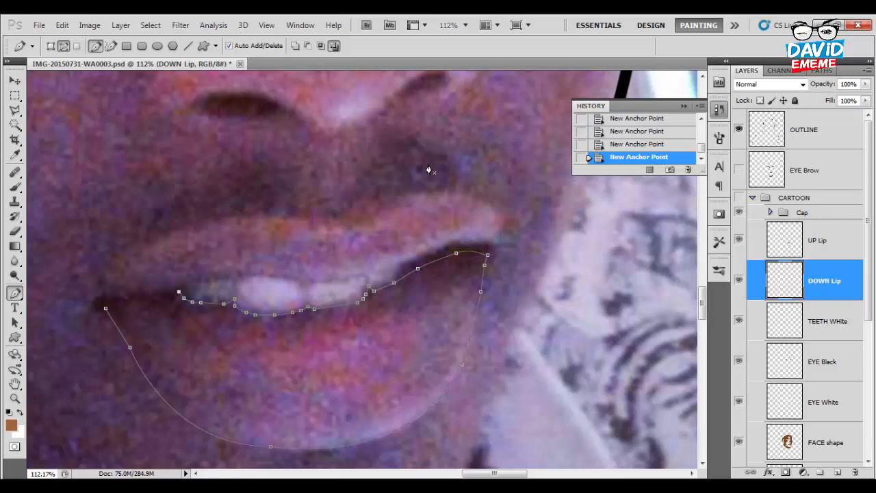
{"action": "left_click", "coordinate": [164, 295]}
{"action": "left_click", "coordinate": [140, 298]}
{"action": "left_click", "coordinate": [111, 300]}
{"action": "left_click", "coordinate": [106, 308]}
Show the CARTOON group with the whole face in view.
{"action": "scroll", "coordinate": [154, 308], "scroll_direction": "down", "scroll_amount": 2}
{"action": "scroll", "coordinate": [428, 170], "scroll_direction": "down", "scroll_amount": 3}
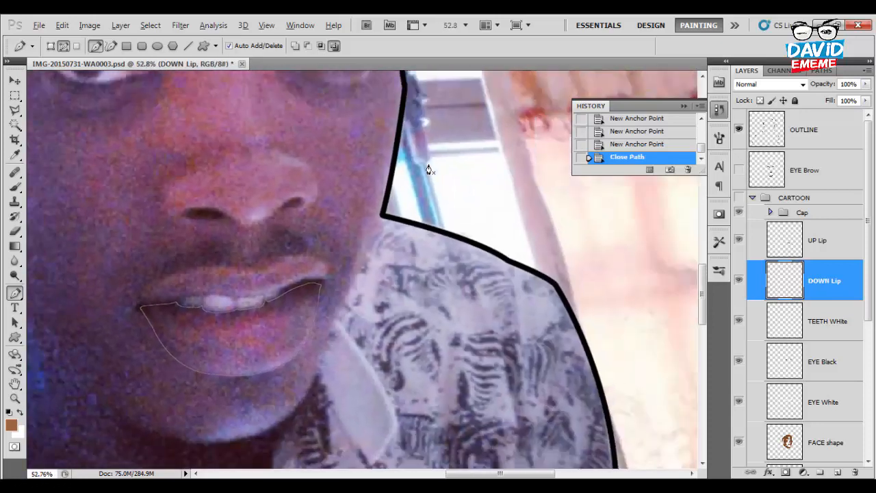
{"action": "scroll", "coordinate": [428, 170], "scroll_direction": "down", "scroll_amount": 1}
{"action": "scroll", "coordinate": [429, 170], "scroll_direction": "down", "scroll_amount": 1}
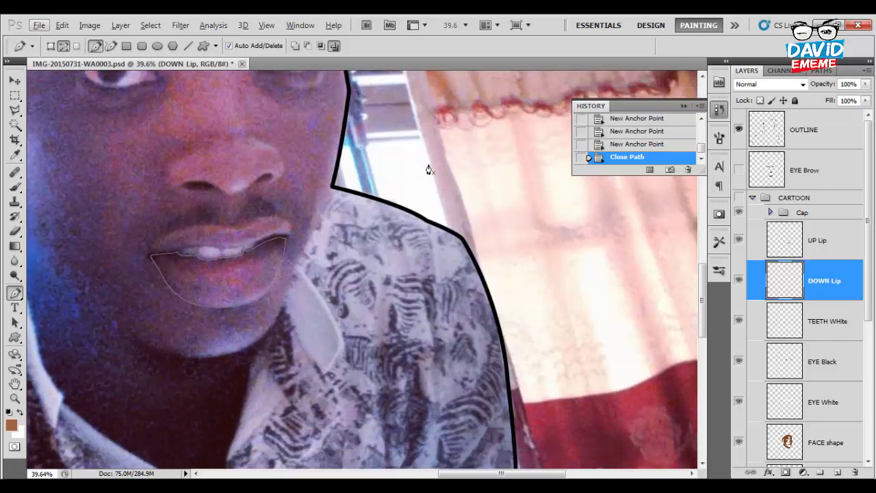
{"action": "scroll", "coordinate": [428, 169], "scroll_direction": "down", "scroll_amount": 4}
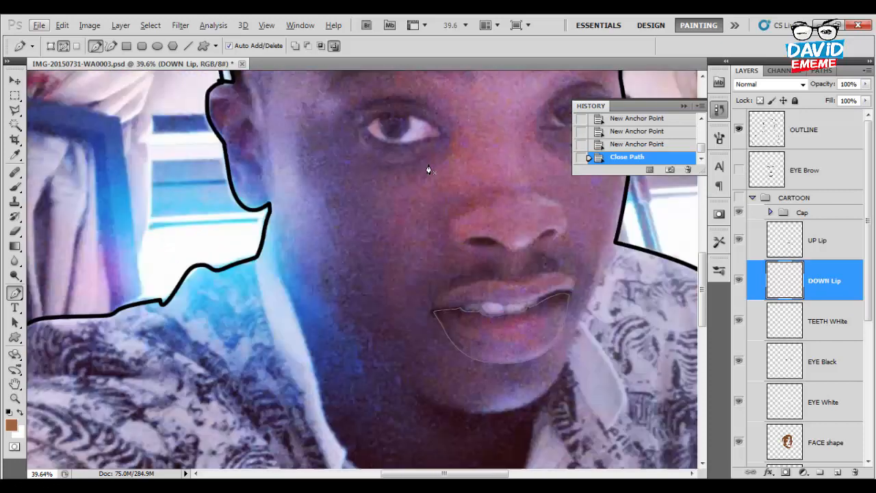
{"action": "key", "text": "alt"}
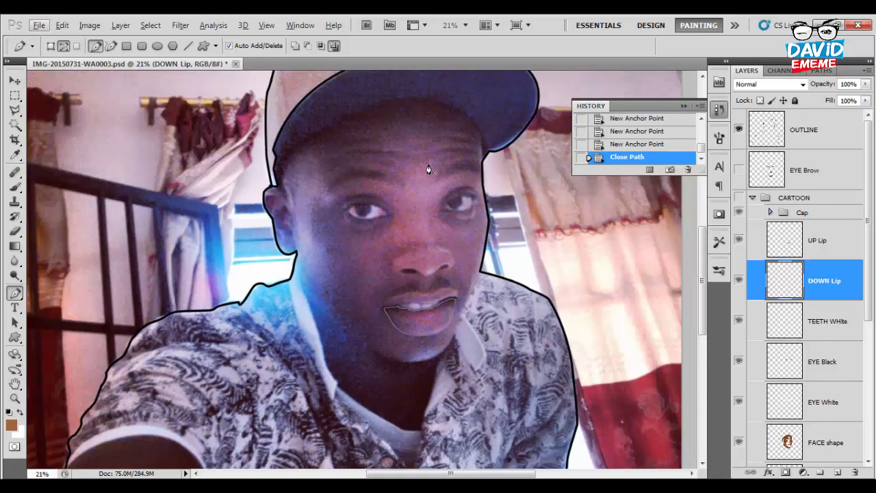
{"action": "scroll", "coordinate": [429, 170], "scroll_direction": "down", "scroll_amount": 1}
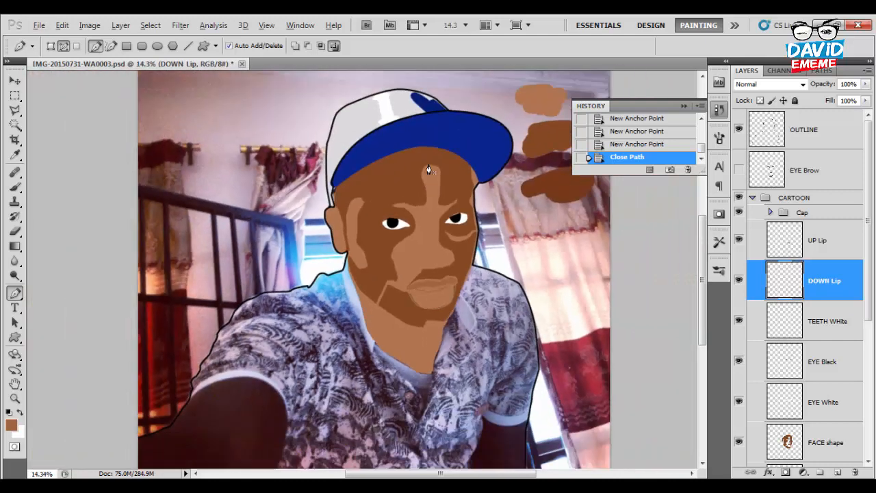
{"action": "scroll", "coordinate": [429, 170], "scroll_direction": "up", "scroll_amount": 1}
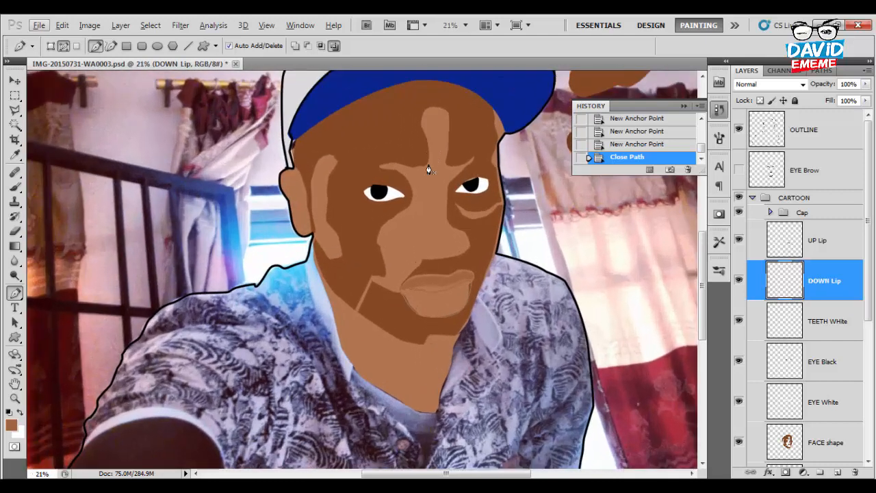
{"action": "left_click", "coordinate": [11, 426]}
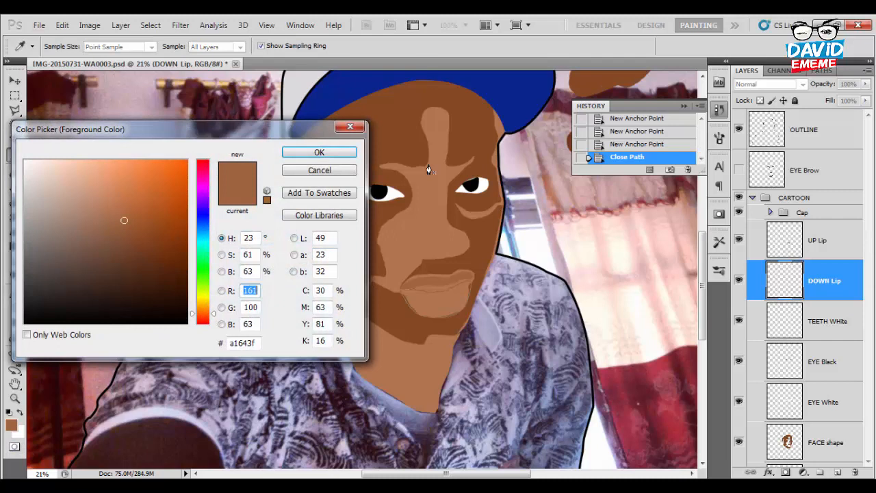
{"action": "type", "text": "205"}
{"action": "key", "text": "Tab"}
{"action": "type", "text": "61"}
{"action": "key", "text": "Tab"}
{"action": "type", "text": "81"}
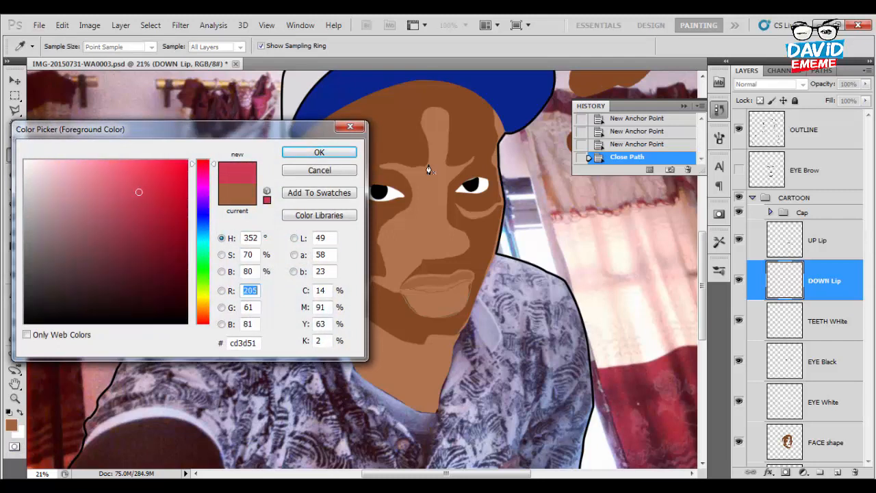
{"action": "key", "text": "Escape"}
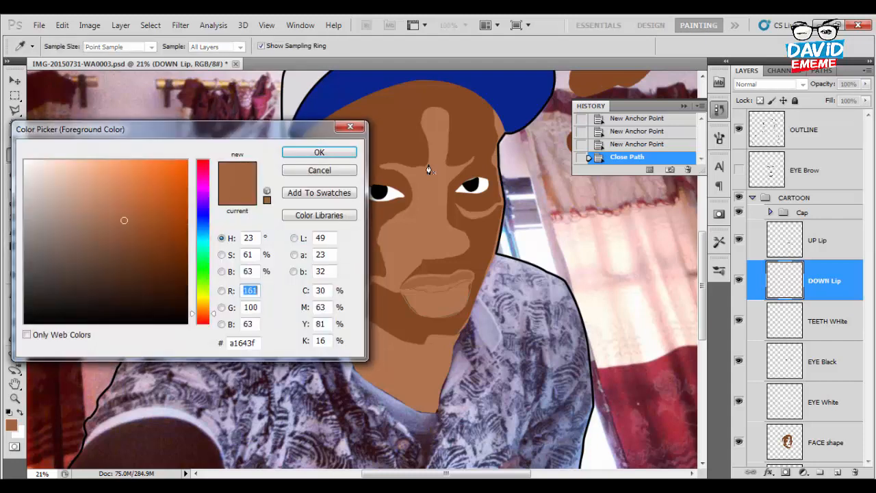
Set the foreground colour to the orange-brown #c66930.
{"action": "left_click", "coordinate": [429, 170]}
{"action": "left_click", "coordinate": [429, 170]}
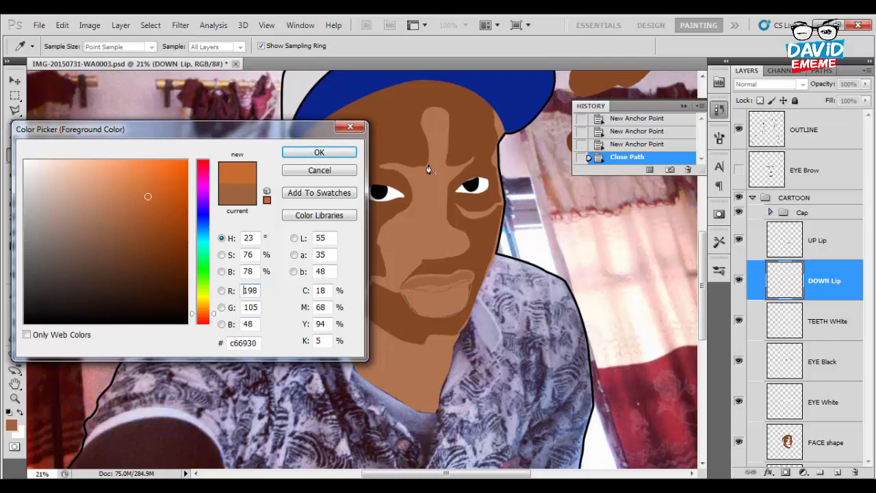
{"action": "key", "text": "Return"}
Fill the lower lip path with the foreground colour on the DOWN Lip layer at 100% opacity.
{"action": "key", "text": "Menu"}
{"action": "key", "text": "Down"}
{"action": "key", "text": "Down"}
{"action": "key", "text": "Down"}
{"action": "key", "text": "Down"}
{"action": "key", "text": "Down"}
{"action": "key", "text": "Down"}
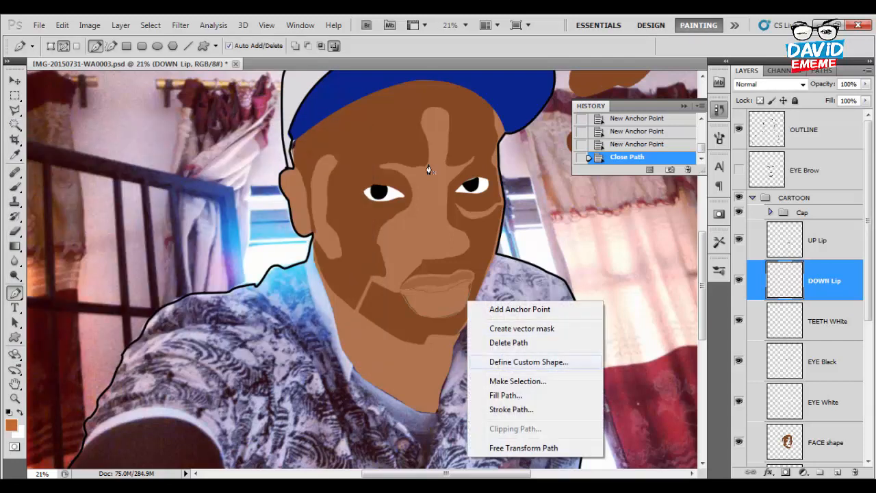
{"action": "key", "text": "Return"}
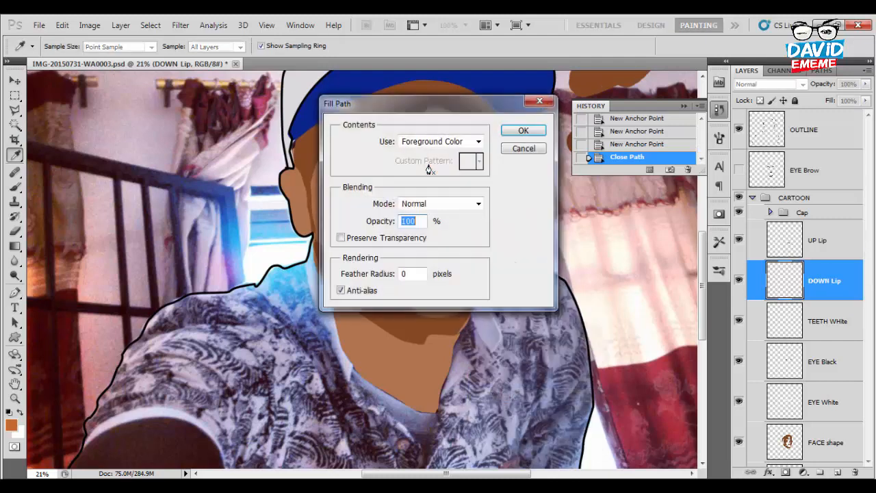
{"action": "key", "text": "Return"}
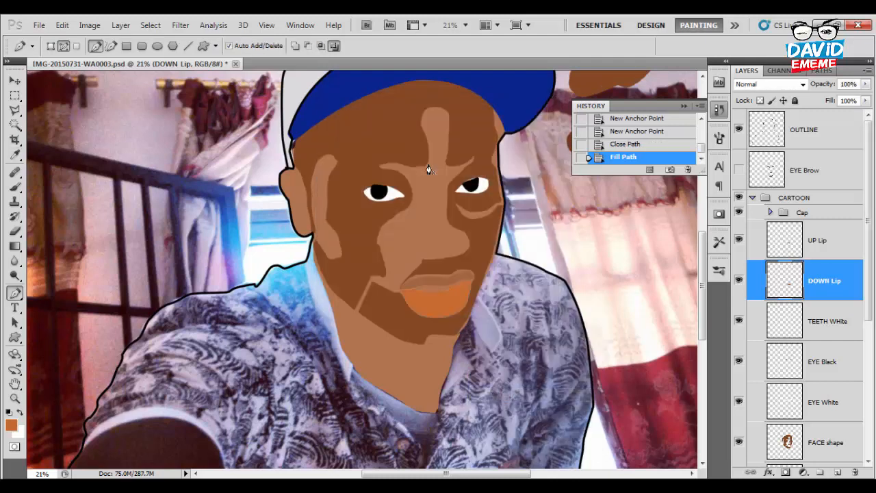
Delete the lower lip path.
{"action": "key", "text": "Menu"}
{"action": "key", "text": "Up"}
{"action": "key", "text": "Up"}
{"action": "key", "text": "Up"}
{"action": "key", "text": "Up"}
{"action": "key", "text": "Up"}
{"action": "key", "text": "Up"}
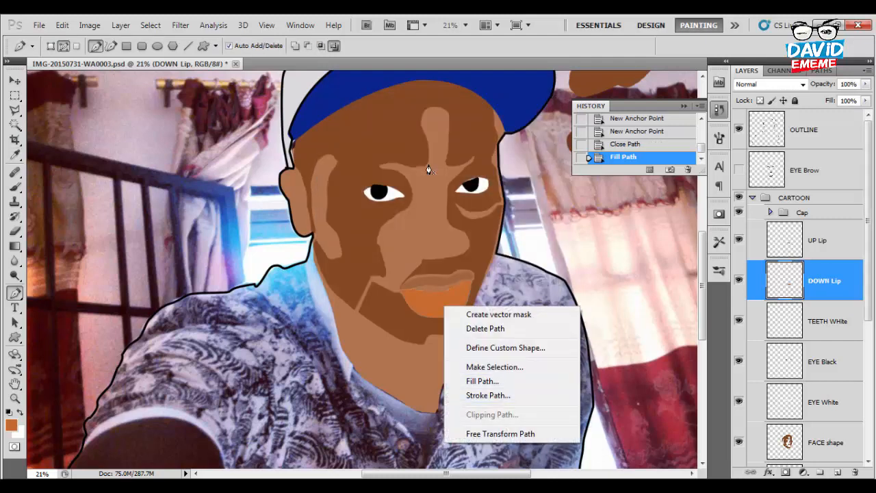
{"action": "key", "text": "Return"}
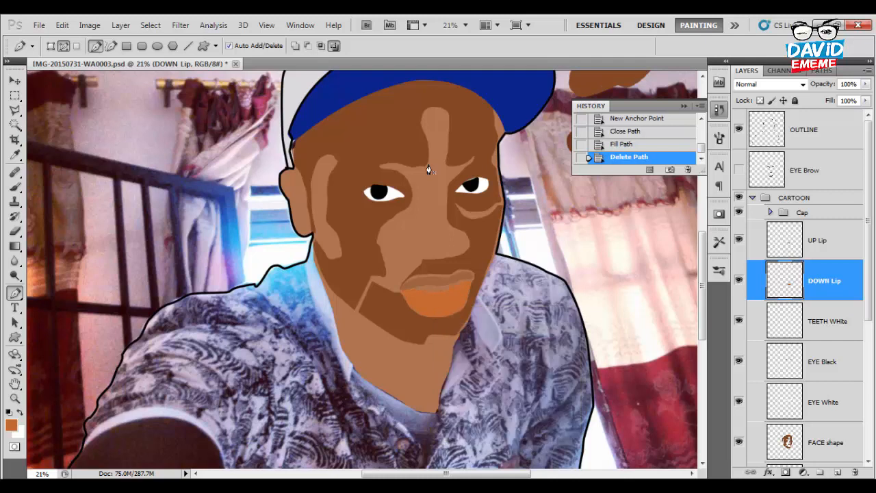
Hide the CARTOON group and make TEETH WHite the active layer.
{"action": "scroll", "coordinate": [429, 170], "scroll_direction": "up", "scroll_amount": 3}
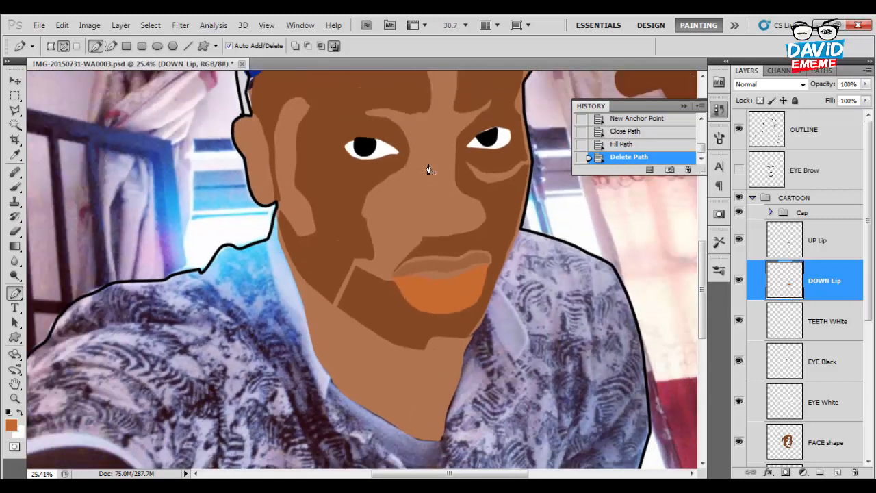
{"action": "scroll", "coordinate": [428, 170], "scroll_direction": "down", "scroll_amount": 2}
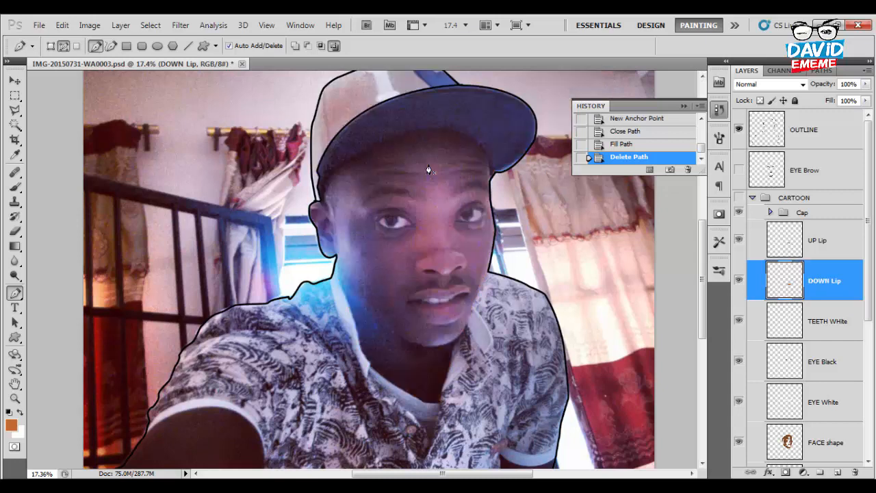
{"action": "scroll", "coordinate": [429, 170], "scroll_direction": "up", "scroll_amount": 2}
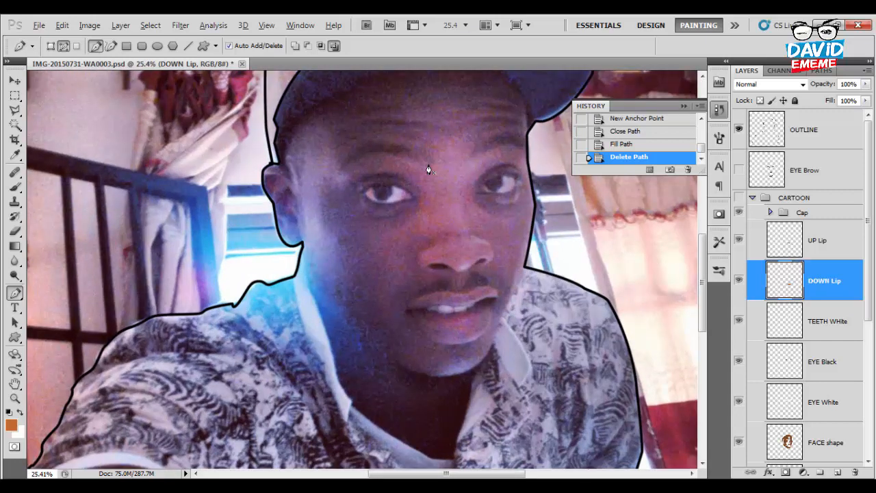
{"action": "key", "text": "alt"}
{"action": "key", "text": "alt+bracketleft"}
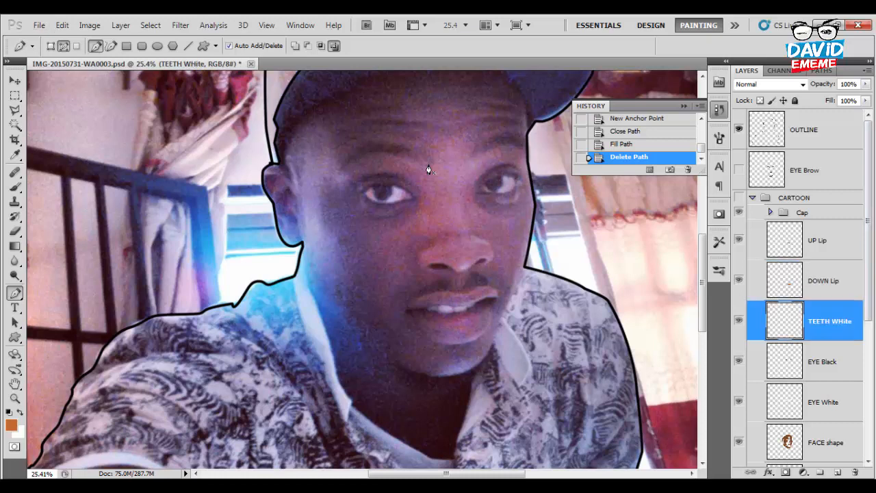
Trace the upper edge of the photo's teeth with the Pen, from their left-hand end to their right-hand end.
{"action": "scroll", "coordinate": [428, 169], "scroll_direction": "up", "scroll_amount": 8}
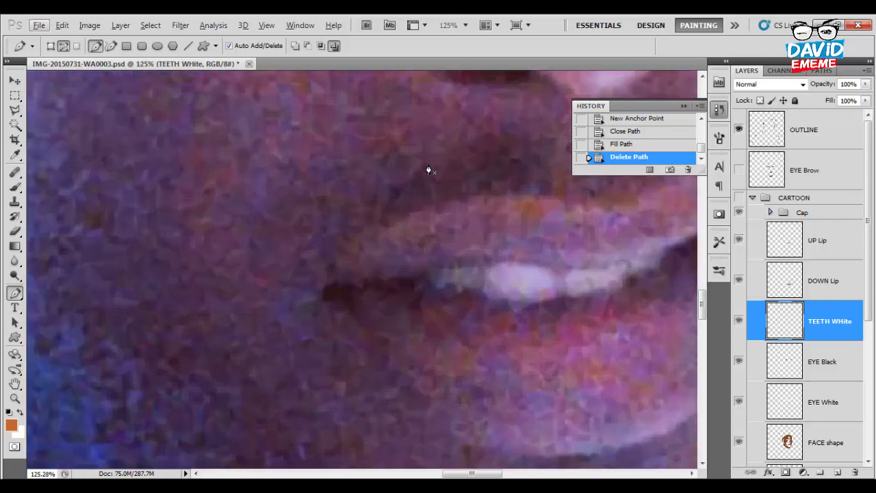
{"action": "left_click", "coordinate": [407, 281]}
{"action": "left_click", "coordinate": [425, 271]}
{"action": "left_click", "coordinate": [469, 263]}
{"action": "left_click", "coordinate": [547, 265]}
{"action": "left_click", "coordinate": [575, 266]}
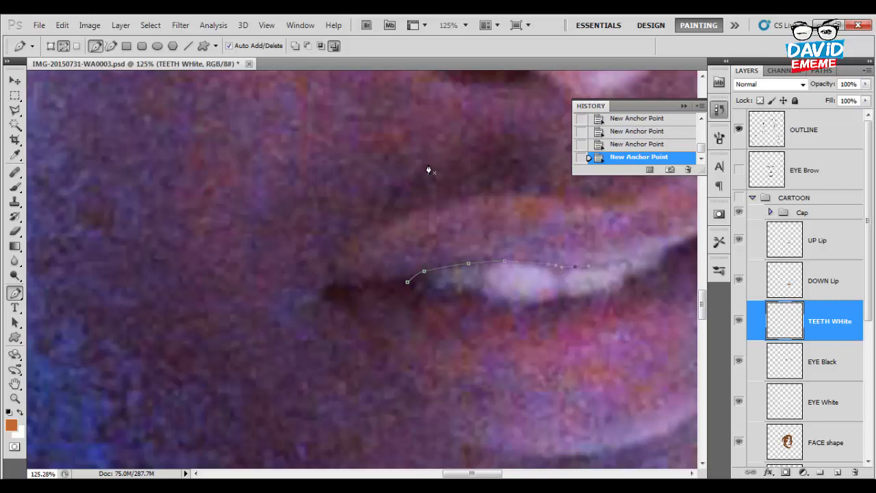
{"action": "mouse_move", "coordinate": [647, 256]}
{"action": "left_mouse_down"}
{"action": "mouse_move", "coordinate": [666, 250]}
{"action": "mouse_move", "coordinate": [469, 287]}
{"action": "mouse_move", "coordinate": [471, 305]}
{"action": "mouse_move", "coordinate": [413, 330]}
{"action": "left_mouse_up"}
{"action": "left_click", "coordinate": [486, 279]}
Trace back along the lower edge of the teeth and close the path at its left-hand starting point.
{"action": "left_click", "coordinate": [476, 298]}
{"action": "left_click_drag", "start_coordinate": [393, 335], "coordinate": [297, 345]}
{"action": "left_click", "coordinate": [279, 336]}
{"action": "left_click", "coordinate": [258, 332]}
{"action": "left_click", "coordinate": [236, 327]}
{"action": "left_click", "coordinate": [209, 326]}
{"action": "left_click", "coordinate": [211, 318]}
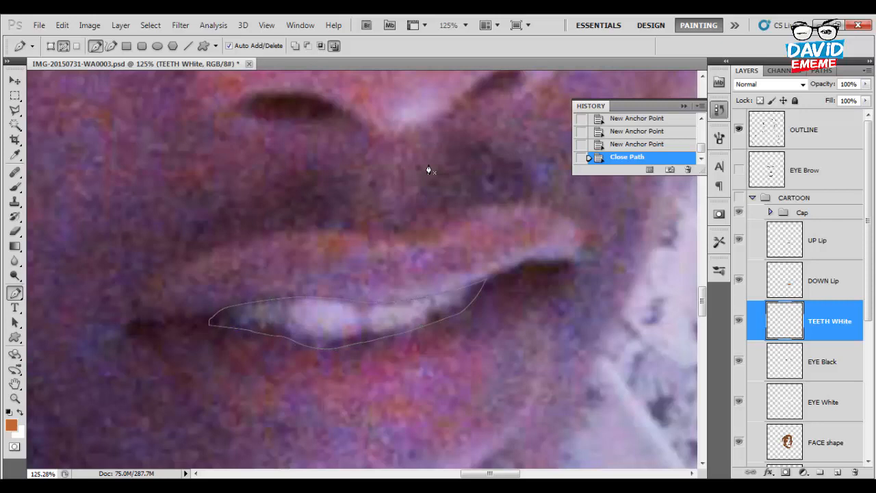
Set the foreground colour to white and fill the teeth path with it on the TEETH WHite layer.
{"action": "key", "text": "d"}
{"action": "key", "text": "x"}
{"action": "scroll", "coordinate": [278, 335], "scroll_direction": "down", "scroll_amount": 8}
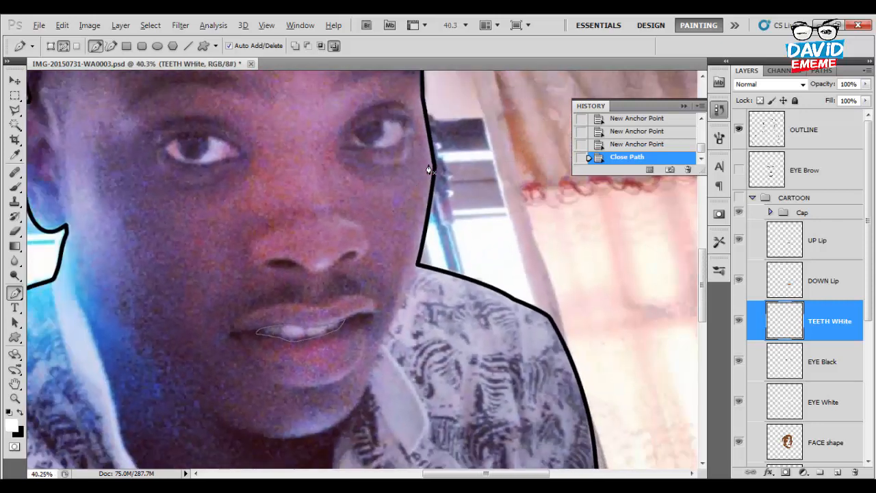
{"action": "right_click", "coordinate": [276, 333]}
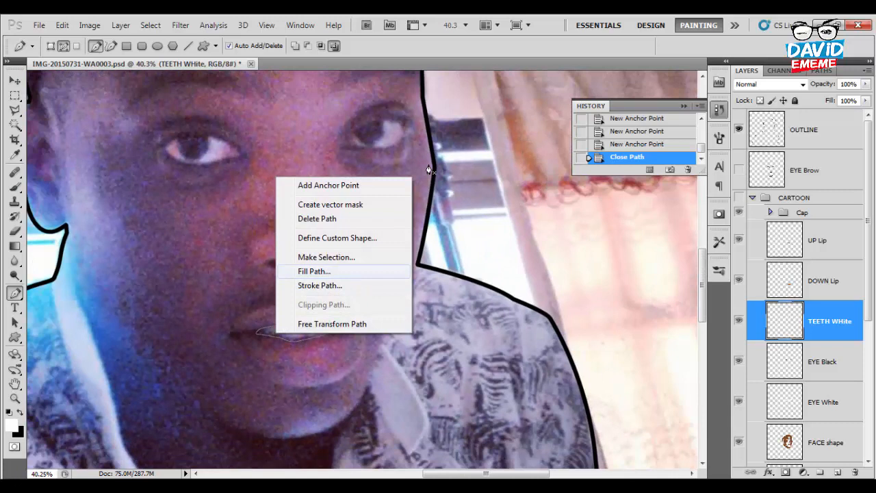
{"action": "left_click", "coordinate": [314, 271]}
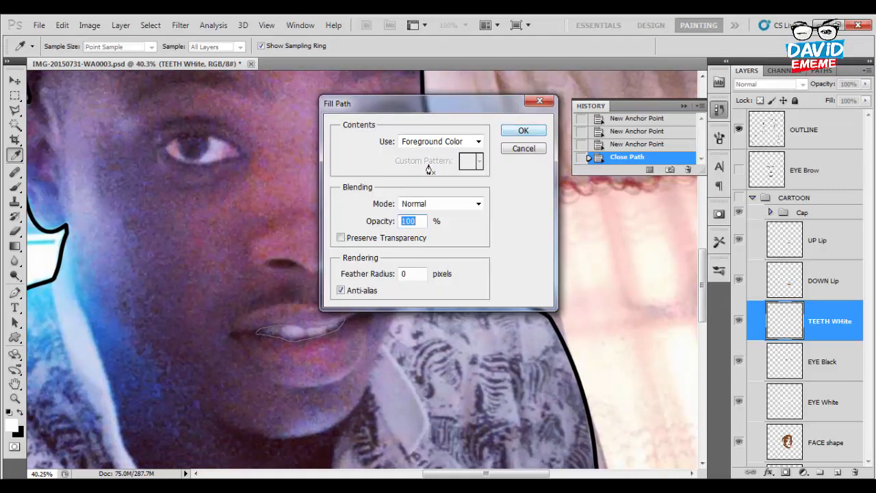
{"action": "left_click", "coordinate": [522, 130]}
Show the CARTOON group and delete the teeth path.
{"action": "left_click", "coordinate": [739, 198]}
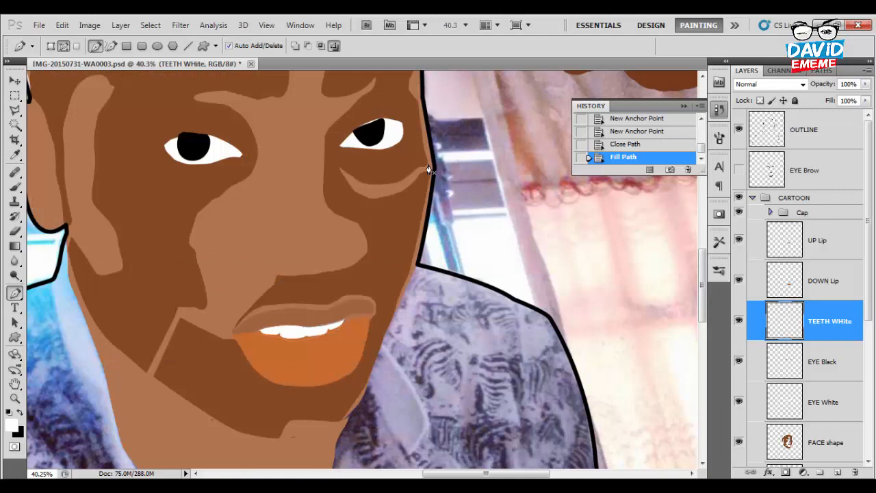
{"action": "right_click", "coordinate": [293, 334]}
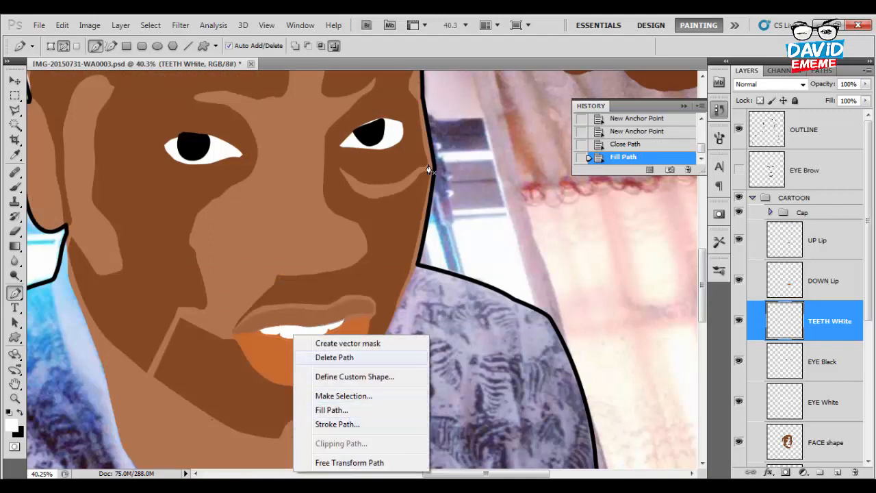
{"action": "left_click", "coordinate": [334, 358]}
{"action": "key", "text": "ctrl+minus"}
{"action": "key", "text": "ctrl+minus"}
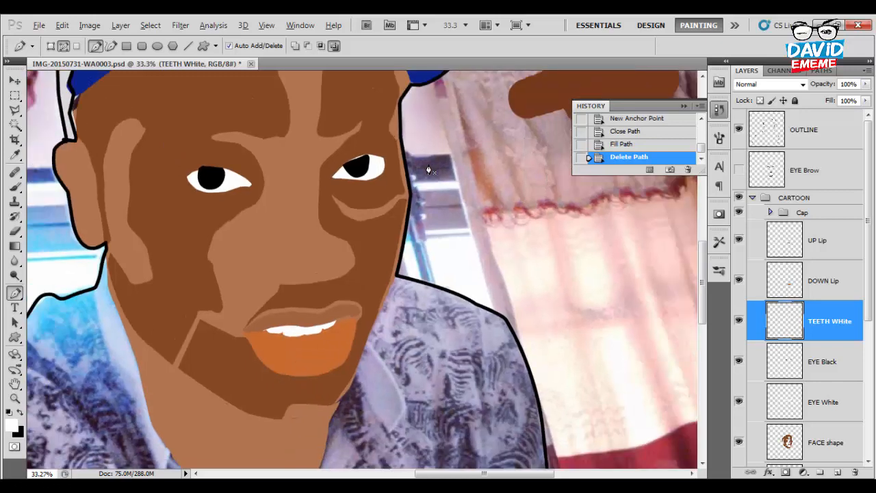
Save the document.
{"action": "key", "text": "alt"}
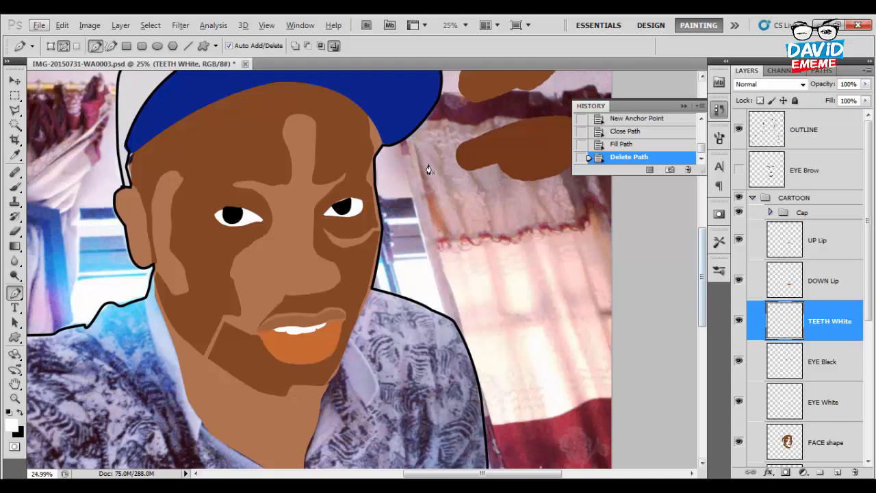
{"action": "key", "text": "alt"}
{"action": "scroll", "coordinate": [428, 169], "scroll_direction": "up", "scroll_amount": 1}
{"action": "key", "text": "alt"}
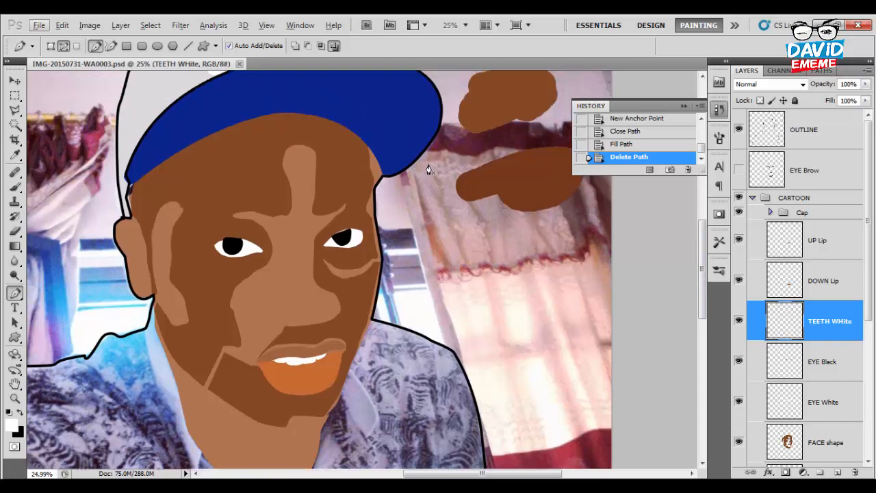
{"action": "scroll", "coordinate": [428, 170], "scroll_direction": "down", "scroll_amount": 1}
{"action": "key", "text": "alt"}
{"action": "scroll", "coordinate": [429, 170], "scroll_direction": "down", "scroll_amount": 1}
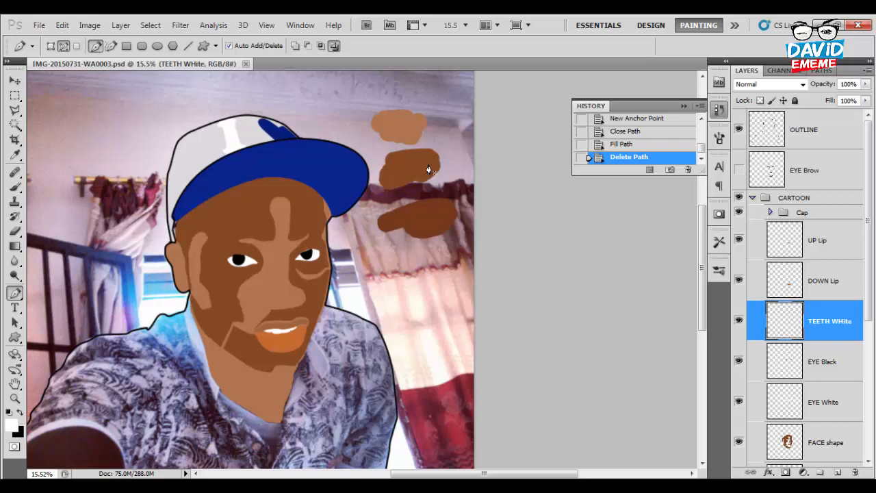
Hide the CARTOON group and add a new layer named EARS directly above the UP Lip layer.
{"action": "key", "text": "ctrl+z"}
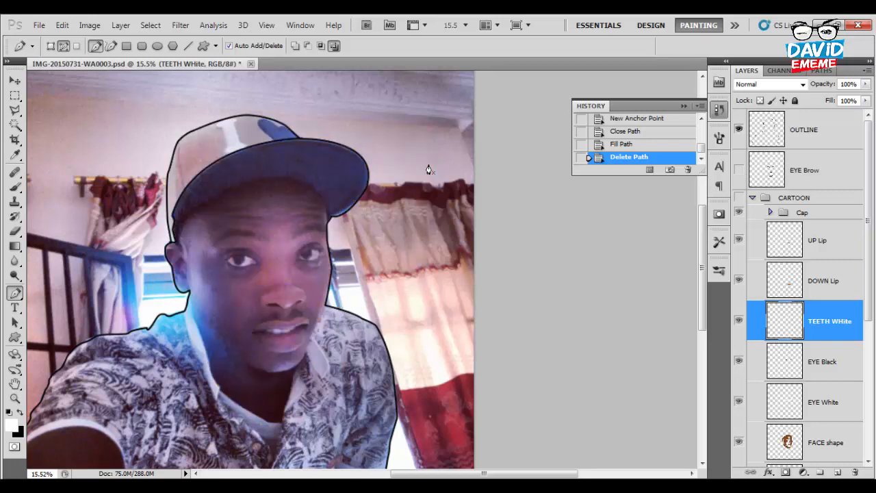
{"action": "key", "text": "alt+]"}
{"action": "key", "text": "alt+]"}
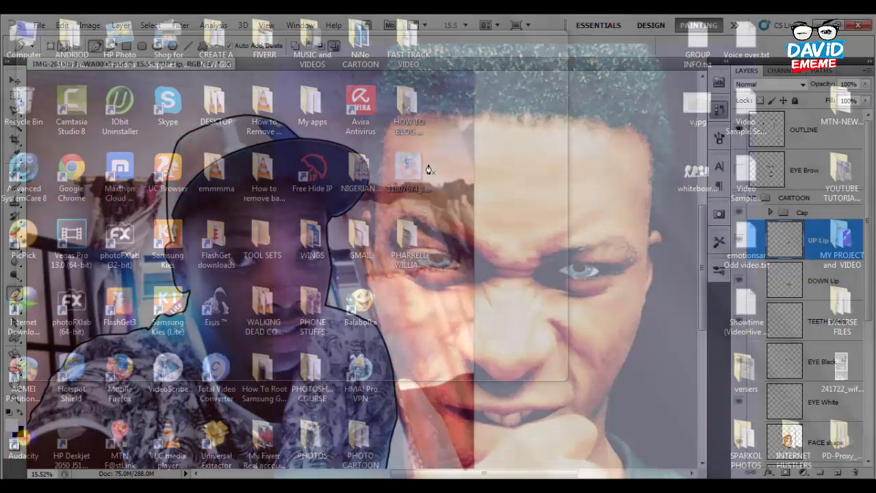
{"action": "key", "text": "ctrl+shift+alt+n"}
{"action": "double_click", "coordinate": [820, 241]}
{"action": "type", "text": "EAR"}
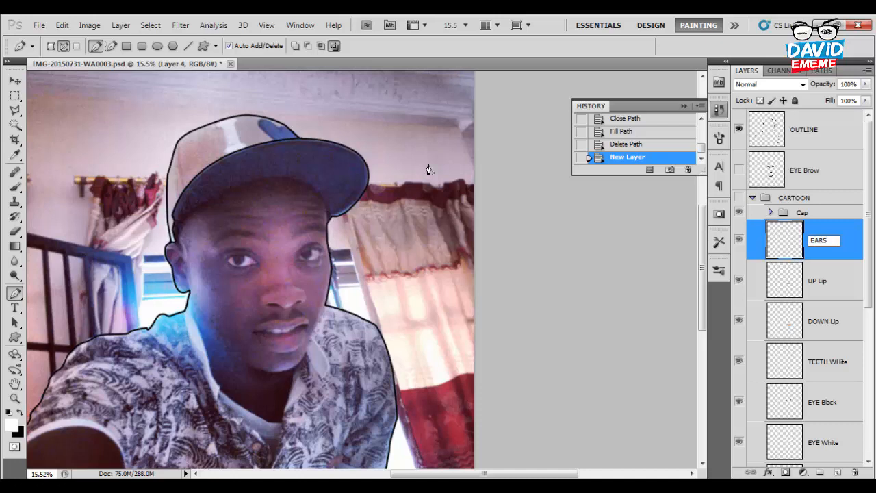
{"action": "type", "text": "S"}
{"action": "key", "text": "Return"}
Trace the dark upper hollow of the photo's left-hand ear with the Pen as a closed path.
{"action": "scroll", "coordinate": [165, 242], "scroll_direction": "up", "scroll_amount": 5}
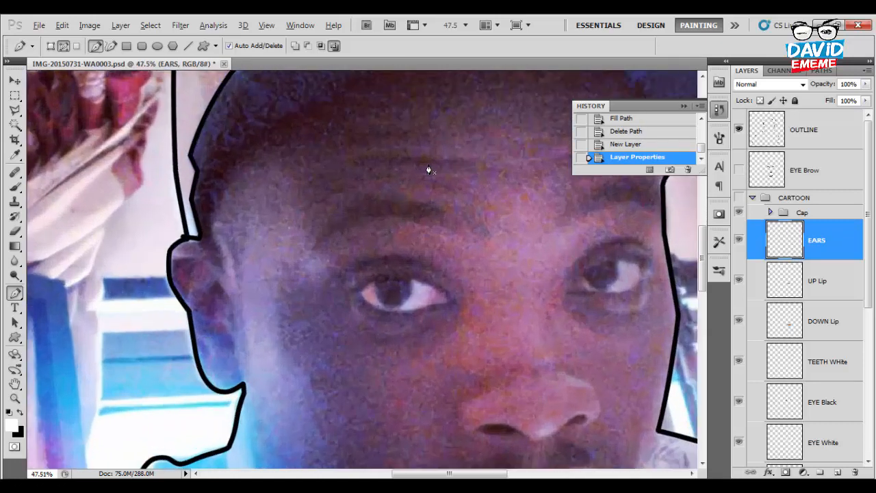
{"action": "scroll", "coordinate": [205, 288], "scroll_direction": "up", "scroll_amount": 1}
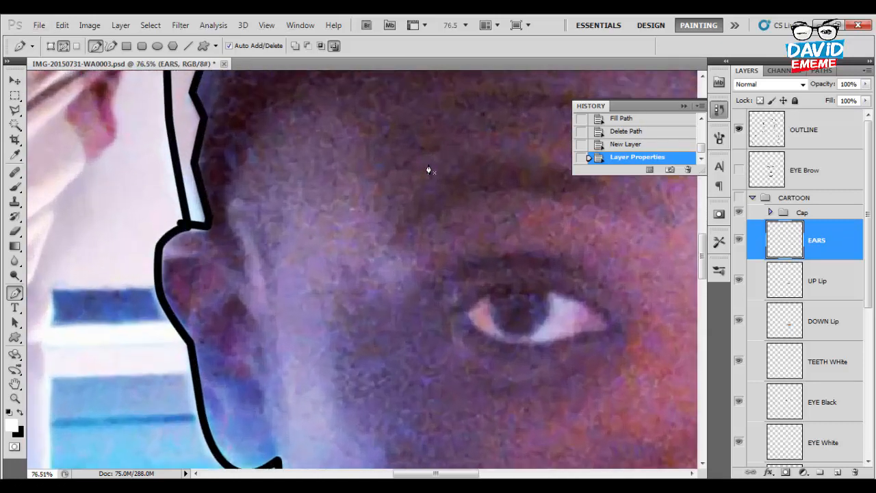
{"action": "left_click", "coordinate": [254, 319]}
{"action": "mouse_move", "coordinate": [231, 291]}
{"action": "left_mouse_down"}
{"action": "mouse_move", "coordinate": [202, 262]}
{"action": "mouse_move", "coordinate": [169, 256]}
{"action": "mouse_move", "coordinate": [161, 275]}
{"action": "left_mouse_up"}
{"action": "left_click", "coordinate": [168, 292]}
{"action": "left_click", "coordinate": [179, 310]}
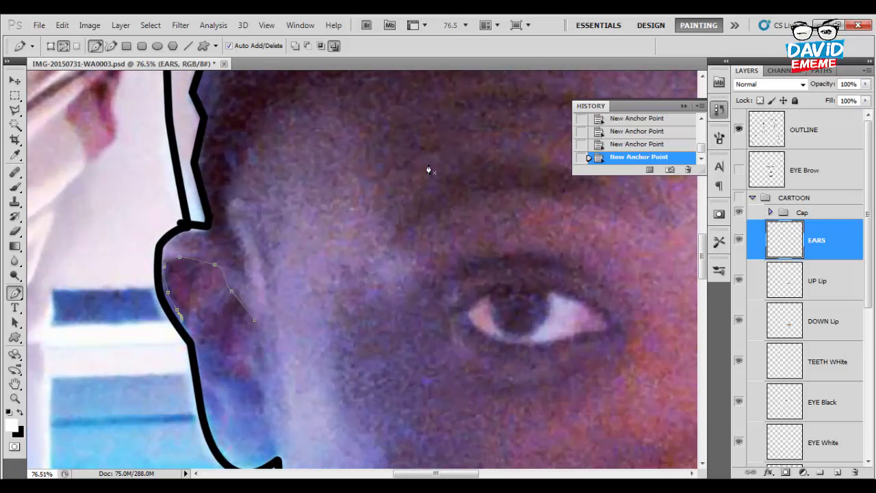
{"action": "mouse_move", "coordinate": [184, 319]}
{"action": "left_mouse_down"}
{"action": "mouse_move", "coordinate": [221, 291]}
{"action": "mouse_move", "coordinate": [205, 347]}
{"action": "mouse_move", "coordinate": [261, 364]}
{"action": "mouse_move", "coordinate": [239, 321]}
{"action": "mouse_move", "coordinate": [252, 314]}
{"action": "left_mouse_up"}
{"action": "left_click", "coordinate": [241, 344]}
{"action": "left_click", "coordinate": [237, 329]}
{"action": "left_click", "coordinate": [252, 333]}
{"action": "scroll", "coordinate": [429, 171], "scroll_direction": "down", "scroll_amount": 2}
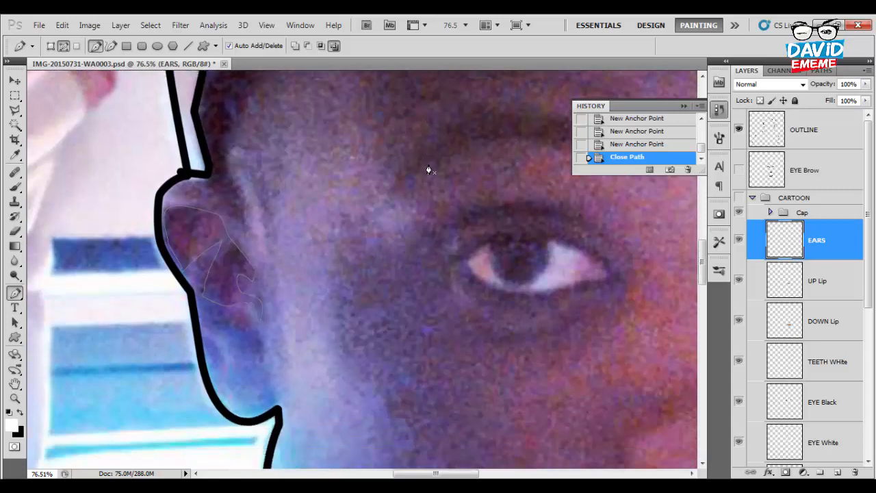
Trace a shadow shape in the lower part of the inner ear, beneath the upper hollow's path.
{"action": "left_click", "coordinate": [204, 321]}
{"action": "left_click_drag", "start_coordinate": [226, 341], "coordinate": [258, 358]}
{"action": "left_click_drag", "start_coordinate": [261, 348], "coordinate": [234, 325]}
{"action": "left_click", "coordinate": [227, 321]}
{"action": "left_click_drag", "start_coordinate": [248, 323], "coordinate": [219, 309]}
{"action": "left_click", "coordinate": [246, 314]}
Trace a narrow closed shadow shape along the outer side of the lower ear, towards the lobe.
{"action": "left_click", "coordinate": [204, 321]}
{"action": "left_click", "coordinate": [209, 338]}
{"action": "left_click", "coordinate": [221, 353]}
{"action": "left_click", "coordinate": [223, 366]}
{"action": "left_click", "coordinate": [216, 363]}
{"action": "left_click", "coordinate": [209, 338]}
{"action": "scroll", "coordinate": [430, 311], "scroll_direction": "down", "scroll_amount": 2}
{"action": "scroll", "coordinate": [428, 170], "scroll_direction": "down", "scroll_amount": 1}
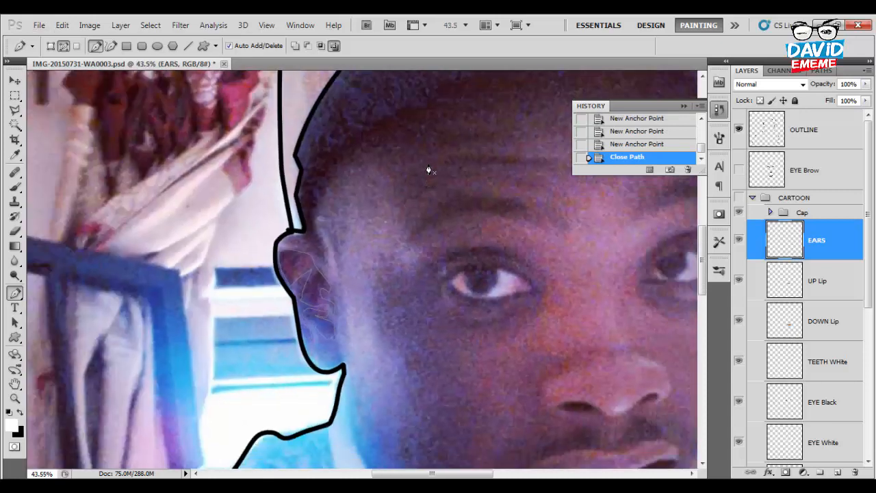
{"action": "scroll", "coordinate": [429, 170], "scroll_direction": "up", "scroll_amount": 4}
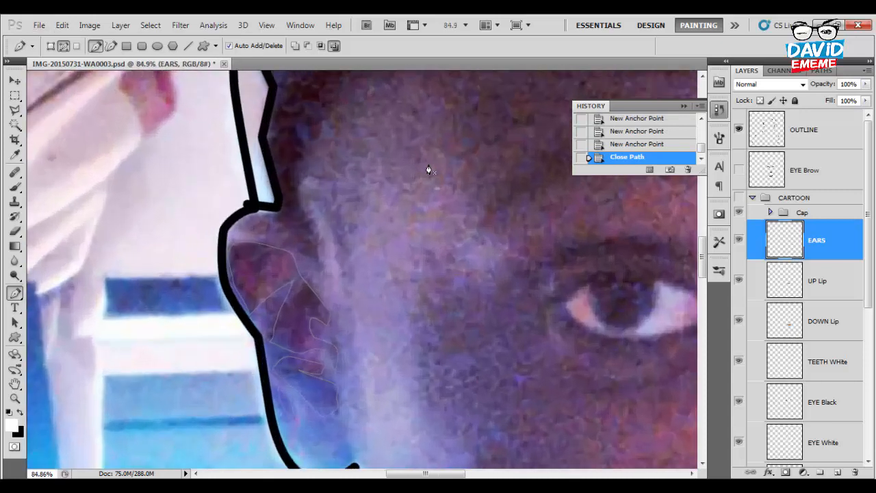
Trace a closed shape along the ear's top rim and down its inner edge beside the face.
{"action": "scroll", "coordinate": [428, 170], "scroll_direction": "up", "scroll_amount": 2}
{"action": "left_click", "coordinate": [263, 201]}
{"action": "left_click", "coordinate": [231, 207]}
{"action": "left_click", "coordinate": [206, 224]}
{"action": "left_click", "coordinate": [234, 237]}
{"action": "left_click", "coordinate": [279, 245]}
{"action": "left_click_drag", "start_coordinate": [308, 264], "coordinate": [331, 285]}
{"action": "left_click_drag", "start_coordinate": [306, 212], "coordinate": [277, 197]}
{"action": "left_click", "coordinate": [264, 200]}
{"action": "scroll", "coordinate": [428, 170], "scroll_direction": "down", "scroll_amount": 3}
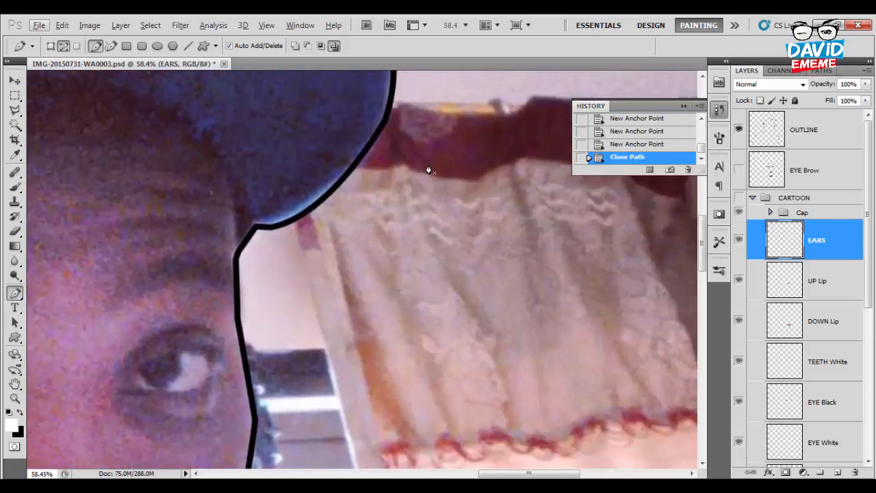
Show the CARTOON group and set the foreground colour to the dark brown of the lowest skin-tone swatch.
{"action": "left_click_drag", "start_coordinate": [429, 170], "coordinate": [682, 58]}
{"action": "scroll", "coordinate": [429, 170], "scroll_direction": "down", "scroll_amount": 5}
{"action": "scroll", "coordinate": [428, 169], "scroll_direction": "down", "scroll_amount": 3}
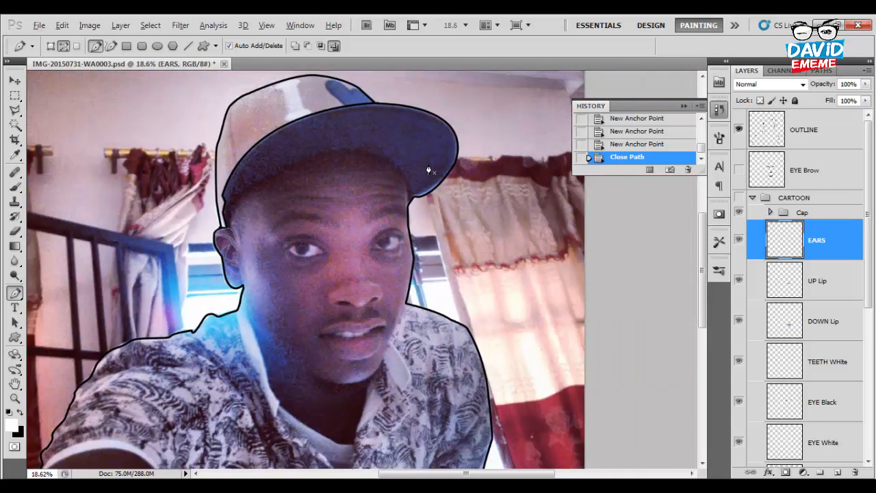
{"action": "scroll", "coordinate": [428, 170], "scroll_direction": "up", "scroll_amount": 5}
{"action": "left_click", "coordinate": [739, 197]}
{"action": "scroll", "coordinate": [429, 170], "scroll_direction": "down", "scroll_amount": 1}
{"action": "scroll", "coordinate": [428, 169], "scroll_direction": "down", "scroll_amount": 6}
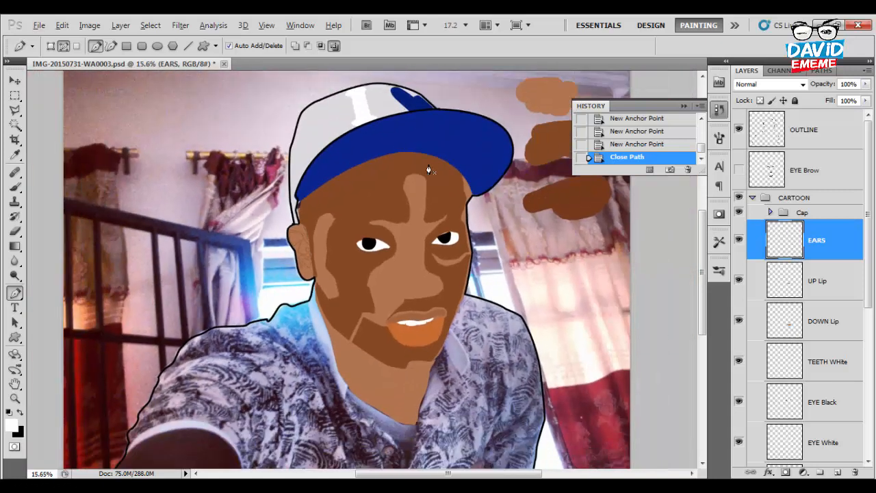
{"action": "left_click", "coordinate": [11, 426]}
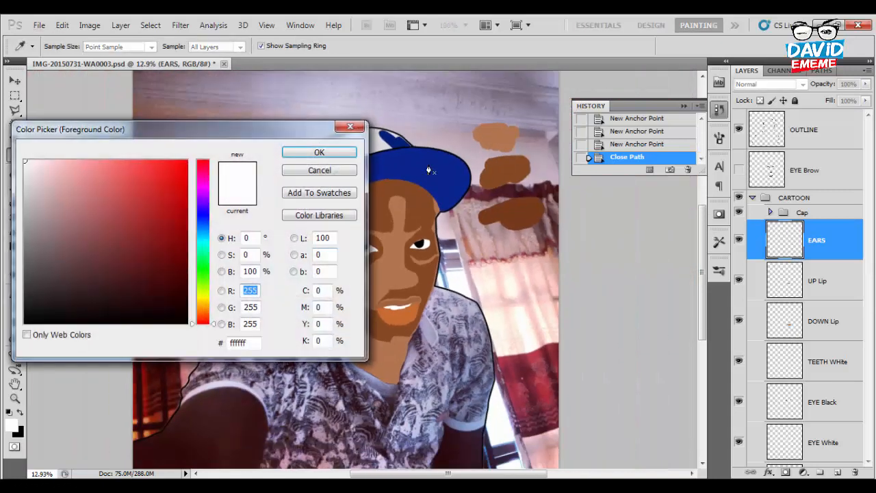
{"action": "left_click", "coordinate": [512, 214]}
{"action": "left_click", "coordinate": [319, 152]}
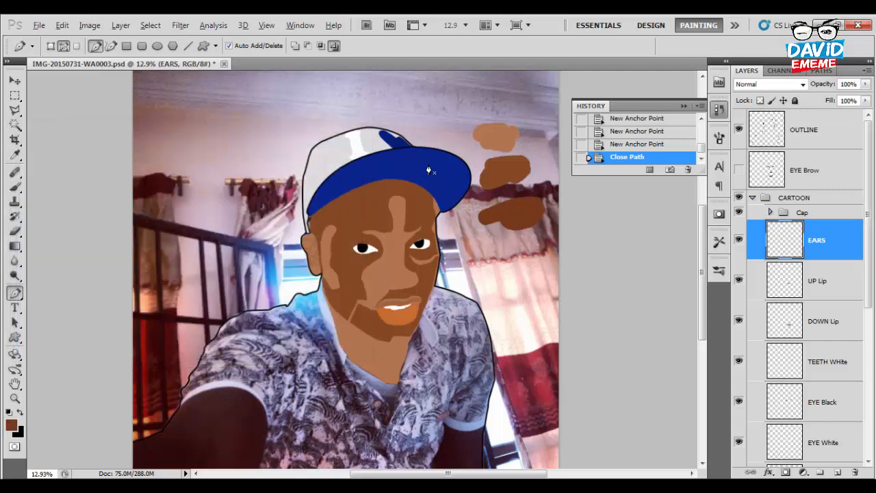
Fill the ear paths with the dark brown on the EARS layer and delete the paths.
{"action": "scroll", "coordinate": [429, 169], "scroll_direction": "up", "scroll_amount": 6}
{"action": "right_click", "coordinate": [313, 252]}
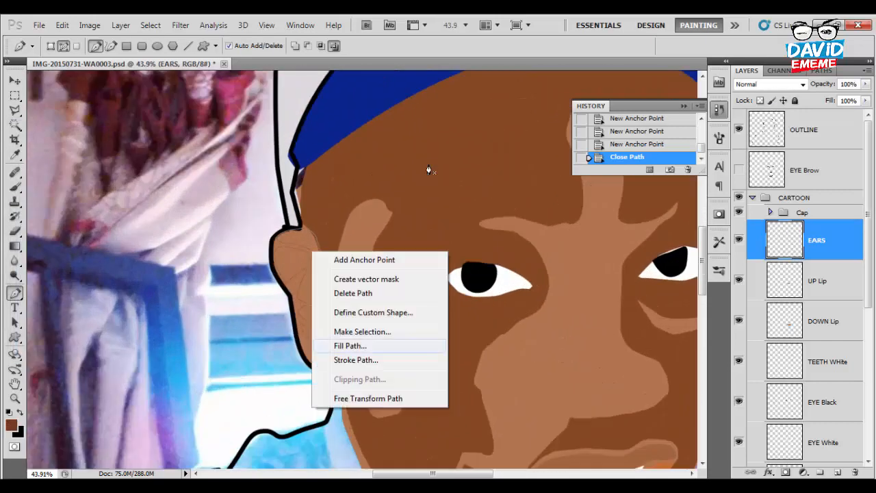
{"action": "left_click", "coordinate": [349, 346]}
{"action": "left_click", "coordinate": [524, 130]}
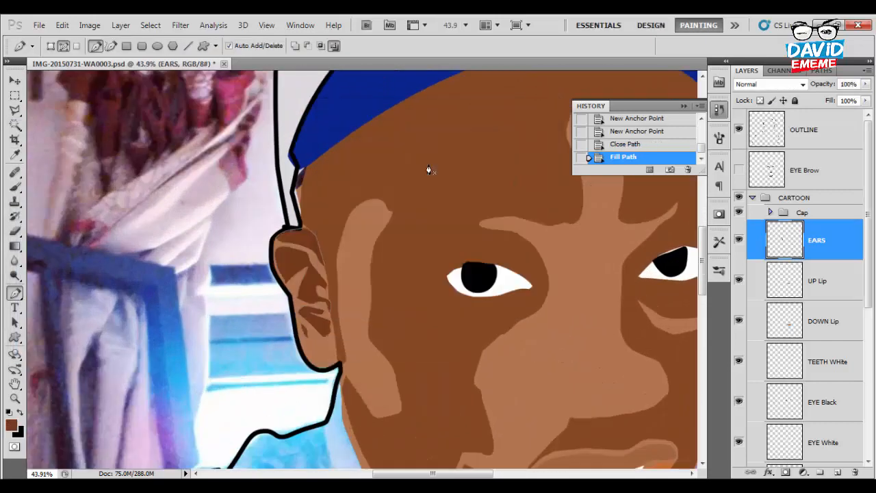
{"action": "right_click", "coordinate": [312, 268]}
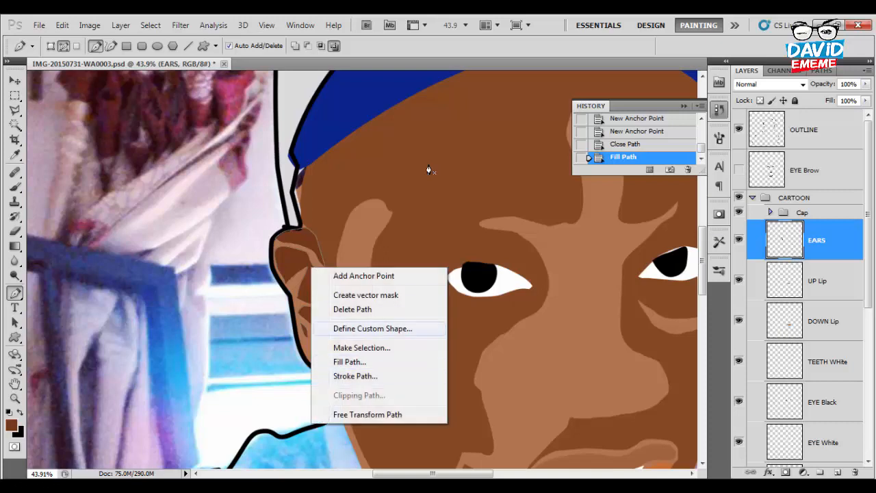
{"action": "left_click", "coordinate": [352, 309]}
{"action": "scroll", "coordinate": [429, 170], "scroll_direction": "down", "scroll_amount": 5}
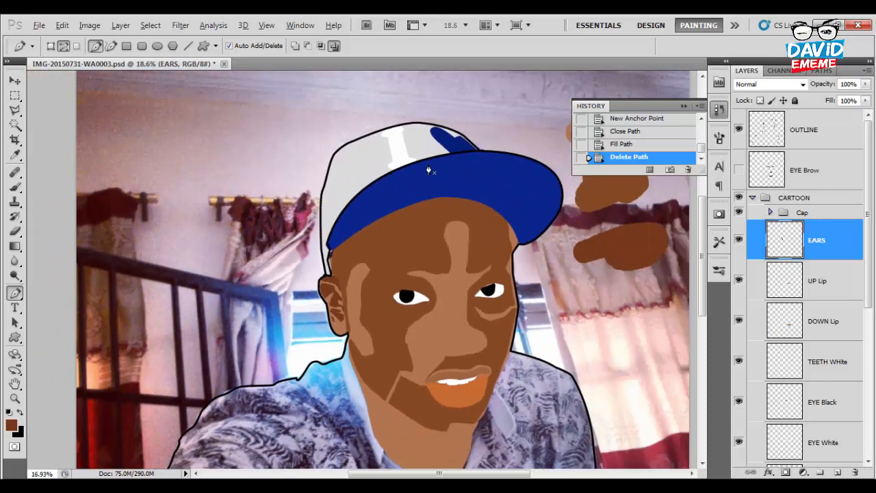
Show the EYE Brow layer and hide the CARTOON group so the photo can be traced.
{"action": "key", "text": "alt"}
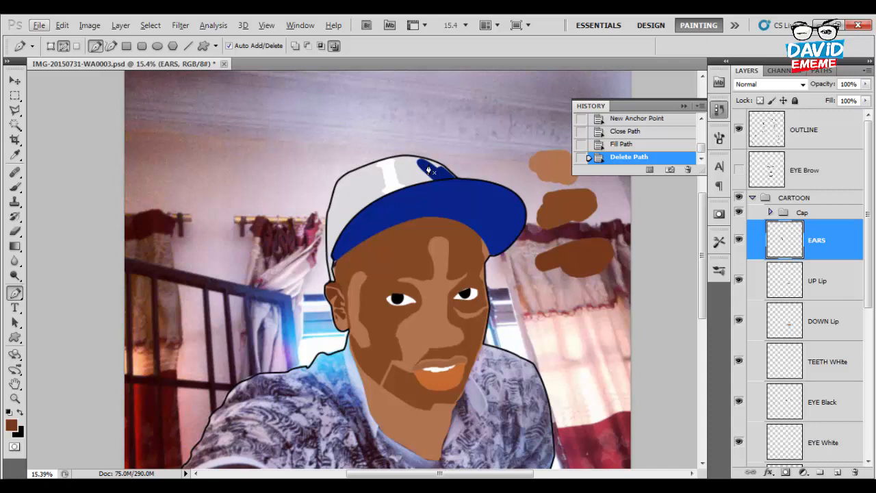
{"action": "key", "text": "ctrl+comma"}
{"action": "key", "text": "ctrl+comma"}
{"action": "key", "text": "ctrl+comma"}
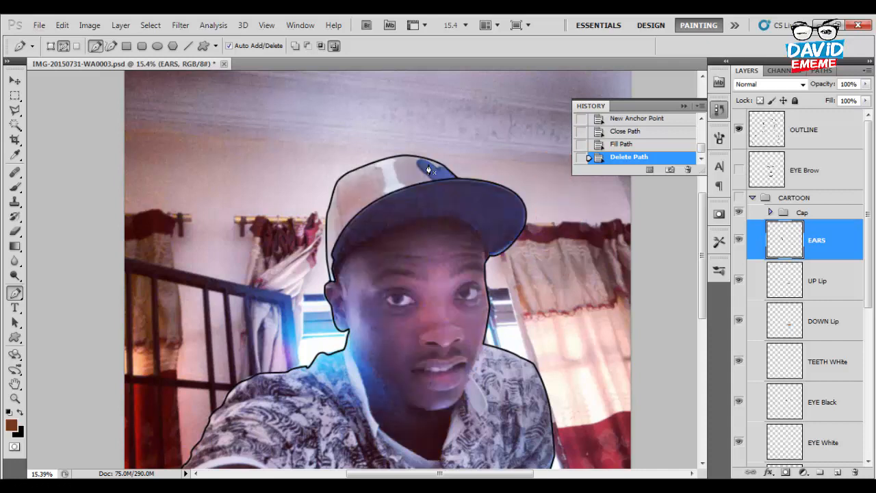
{"action": "left_click", "coordinate": [739, 170]}
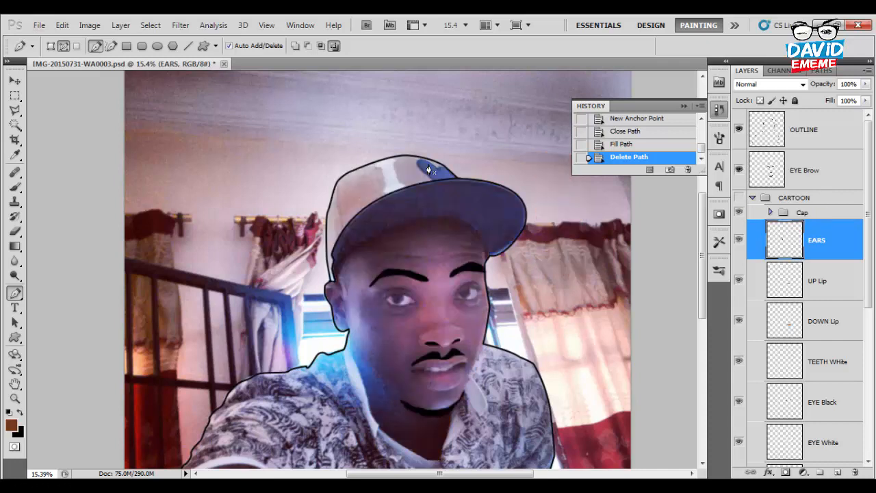
{"action": "key", "text": "ctrl+comma"}
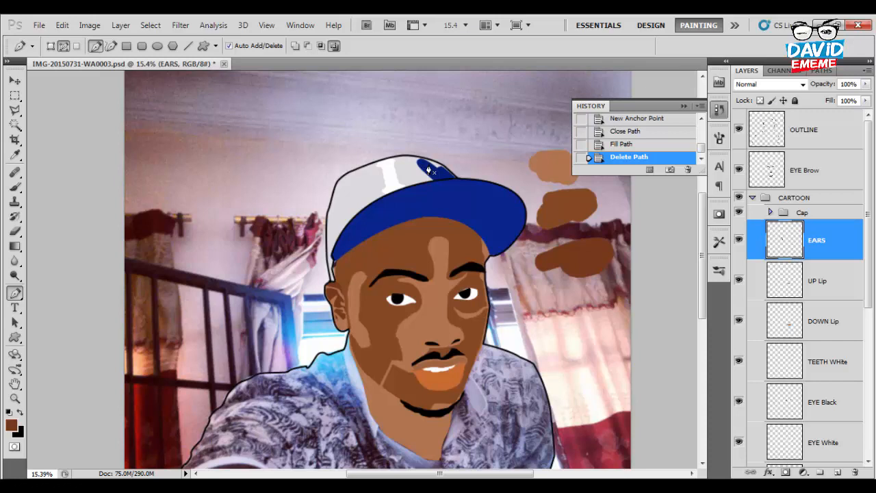
{"action": "key", "text": "ctrl+comma"}
{"action": "key", "text": "ctrl+comma"}
{"action": "key", "text": "ctrl+comma"}
Trace the upper edge of the left-hand eye's eyelid crease with the Pen, from the outer end to the inner corner.
{"action": "scroll", "coordinate": [428, 170], "scroll_direction": "up", "scroll_amount": 2}
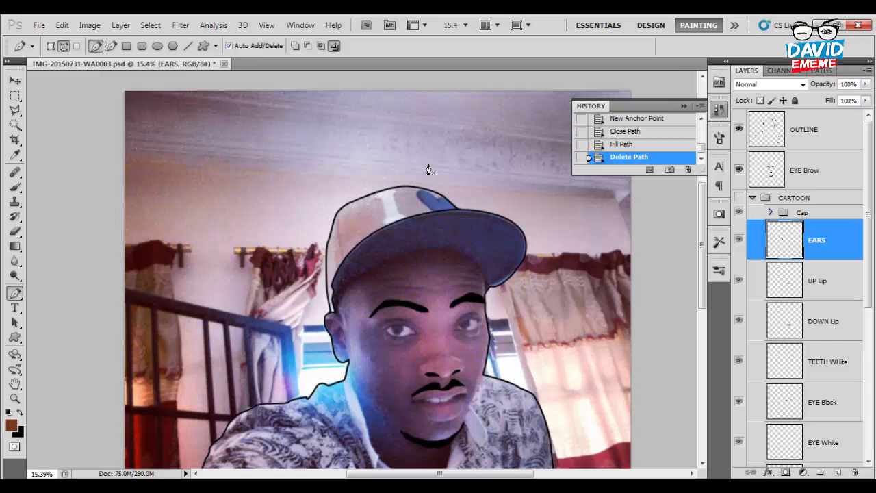
{"action": "scroll", "coordinate": [429, 170], "scroll_direction": "up", "scroll_amount": 5}
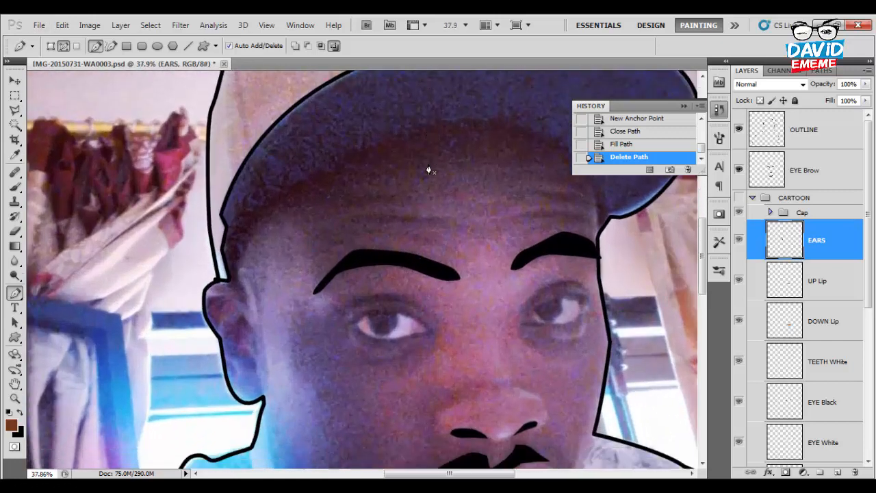
{"action": "scroll", "coordinate": [429, 170], "scroll_direction": "up", "scroll_amount": 5}
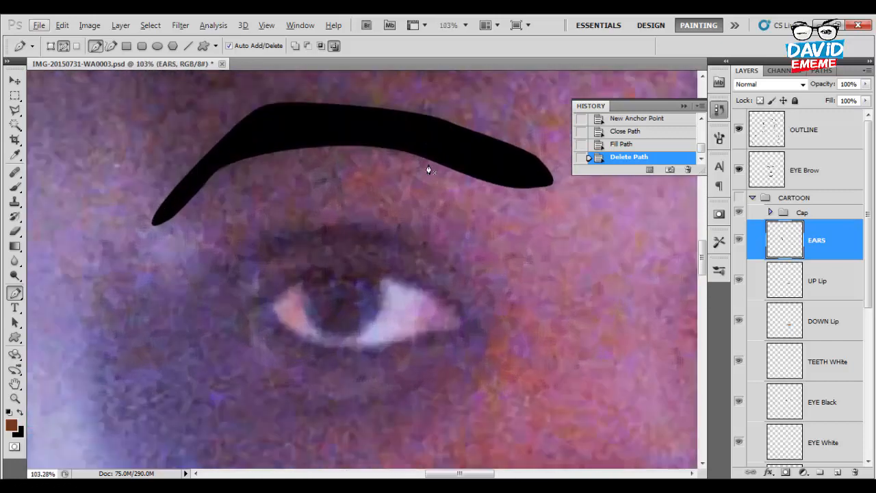
{"action": "scroll", "coordinate": [429, 170], "scroll_direction": "down", "scroll_amount": 5}
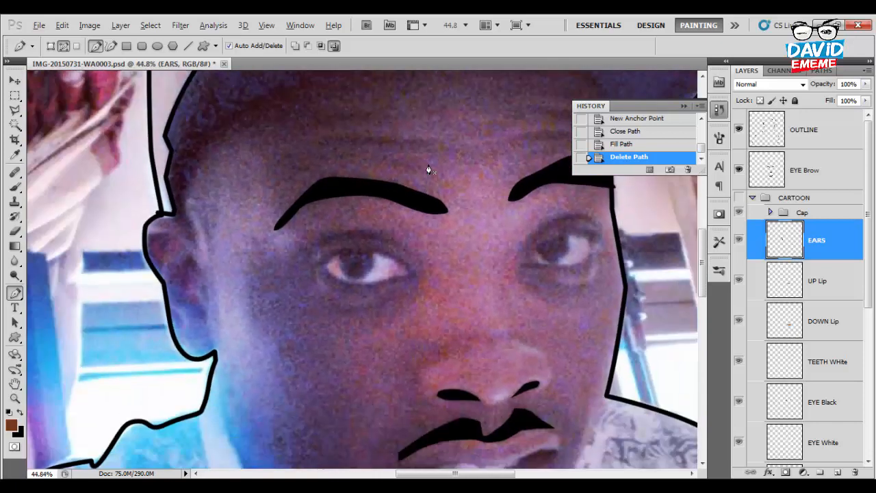
{"action": "scroll", "coordinate": [429, 170], "scroll_direction": "up", "scroll_amount": 1}
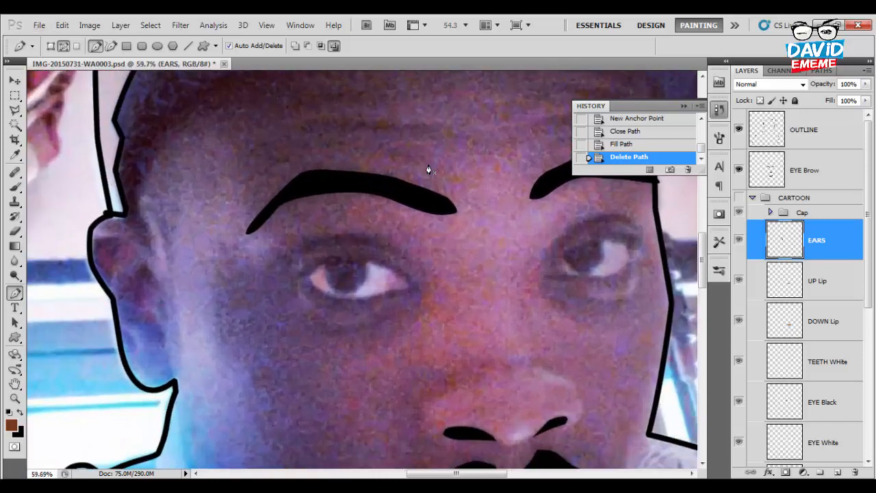
{"action": "scroll", "coordinate": [428, 169], "scroll_direction": "up", "scroll_amount": 3}
{"action": "left_click", "coordinate": [257, 277]}
{"action": "left_click", "coordinate": [289, 255]}
{"action": "left_click", "coordinate": [306, 244]}
{"action": "left_click", "coordinate": [330, 234]}
{"action": "left_click", "coordinate": [352, 224]}
{"action": "left_click", "coordinate": [377, 217]}
{"action": "left_click", "coordinate": [416, 217]}
{"action": "left_click", "coordinate": [493, 240]}
{"action": "left_click", "coordinate": [504, 248]}
{"action": "left_click", "coordinate": [538, 274]}
{"action": "left_click", "coordinate": [543, 290]}
Trace back along the lower edge of the eyelid crease to its outer end, redoing the misplaced last points.
{"action": "left_click_drag", "start_coordinate": [540, 308], "coordinate": [523, 279]}
{"action": "left_click", "coordinate": [506, 268]}
{"action": "left_click", "coordinate": [441, 242]}
{"action": "left_click", "coordinate": [404, 236]}
{"action": "left_click_drag", "start_coordinate": [369, 234], "coordinate": [345, 239]}
{"action": "key", "text": "ctrl+alt+z"}
{"action": "key", "text": "ctrl+alt+z"}
{"action": "left_click", "coordinate": [352, 246]}
{"action": "left_click", "coordinate": [303, 281]}
Continue the path along the upper lash line to the inner corner and back beneath the lower lid to the outer corner.
{"action": "left_click", "coordinate": [325, 280]}
{"action": "left_click_drag", "start_coordinate": [376, 256], "coordinate": [383, 257]}
{"action": "left_click_drag", "start_coordinate": [447, 257], "coordinate": [465, 263]}
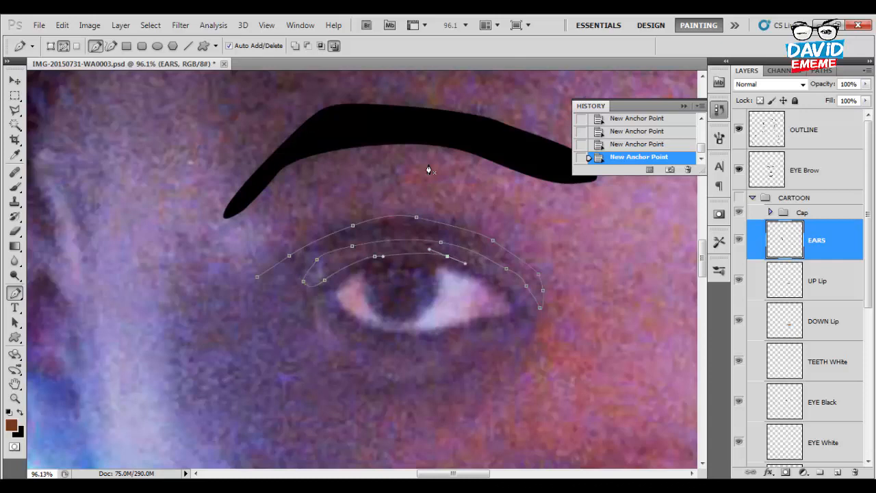
{"action": "left_click", "coordinate": [505, 285]}
{"action": "left_click_drag", "start_coordinate": [528, 307], "coordinate": [325, 334]}
{"action": "left_click", "coordinate": [318, 314]}
{"action": "left_click", "coordinate": [318, 299]}
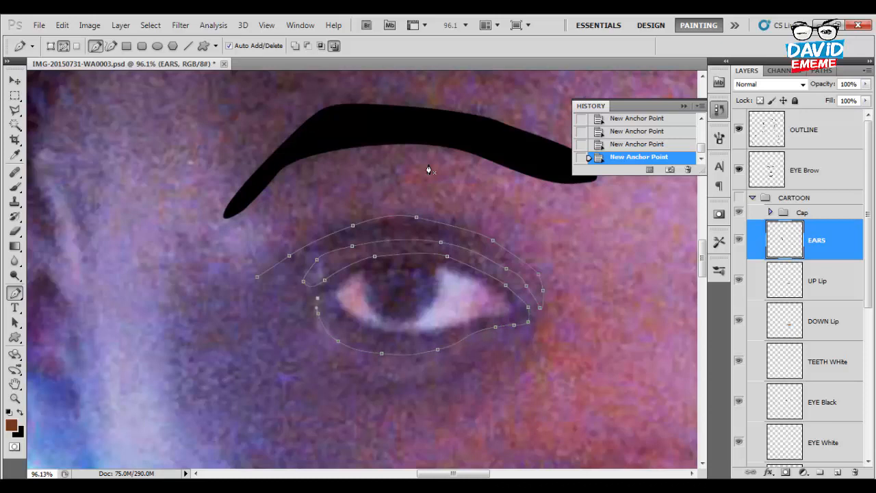
Continue the path along the lower edge of the eye white, from the outer corner round the inner corner.
{"action": "left_click_drag", "start_coordinate": [321, 293], "coordinate": [343, 312]}
{"action": "left_click_drag", "start_coordinate": [421, 333], "coordinate": [465, 326]}
{"action": "left_click", "coordinate": [422, 333]}
{"action": "left_click", "coordinate": [453, 324]}
{"action": "left_click", "coordinate": [488, 318]}
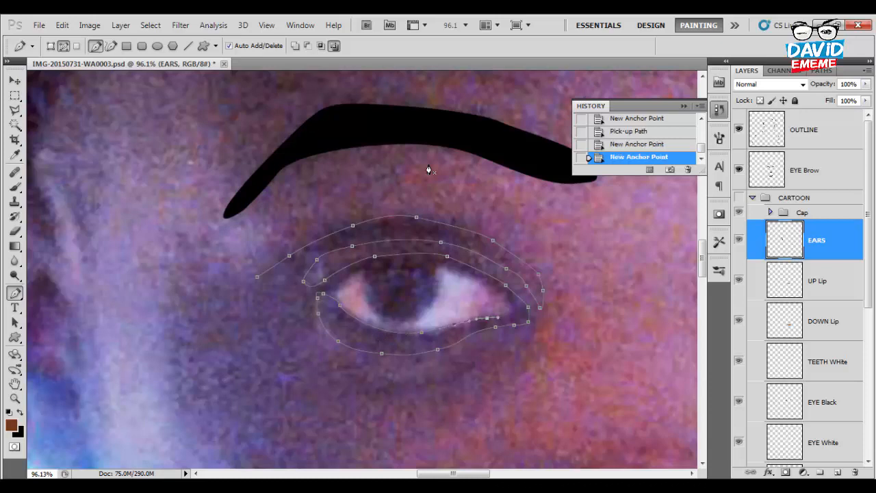
{"action": "left_click", "coordinate": [498, 316]}
{"action": "left_click", "coordinate": [508, 302]}
Trace back along the upper edge of the eye white to the outer corner and close the path at its starting point.
{"action": "left_click", "coordinate": [426, 266]}
{"action": "left_click", "coordinate": [394, 266]}
{"action": "left_click", "coordinate": [381, 267]}
{"action": "left_click", "coordinate": [370, 269]}
{"action": "left_click", "coordinate": [362, 271]}
{"action": "left_click", "coordinate": [351, 274]}
{"action": "left_click", "coordinate": [345, 280]}
{"action": "left_click", "coordinate": [338, 284]}
{"action": "left_click", "coordinate": [308, 291]}
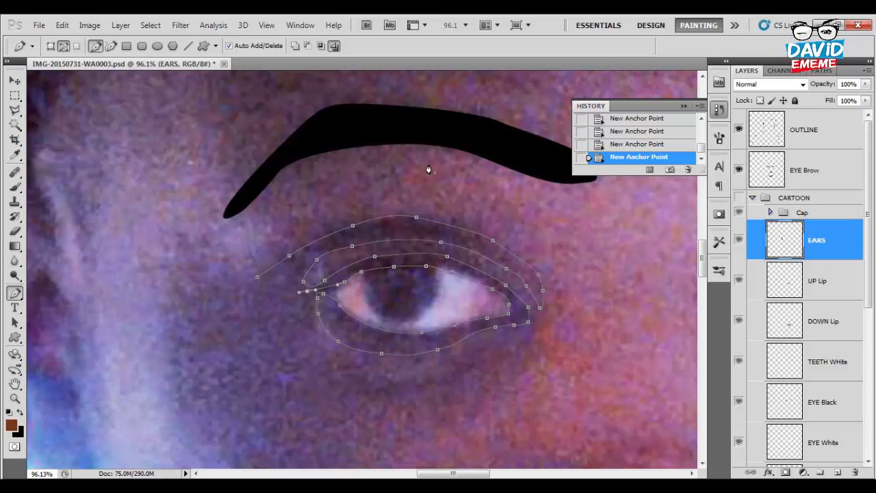
{"action": "left_click", "coordinate": [292, 292]}
{"action": "left_click_drag", "start_coordinate": [286, 281], "coordinate": [265, 280]}
{"action": "left_click", "coordinate": [258, 276]}
{"action": "scroll", "coordinate": [287, 269], "scroll_direction": "down", "scroll_amount": 8}
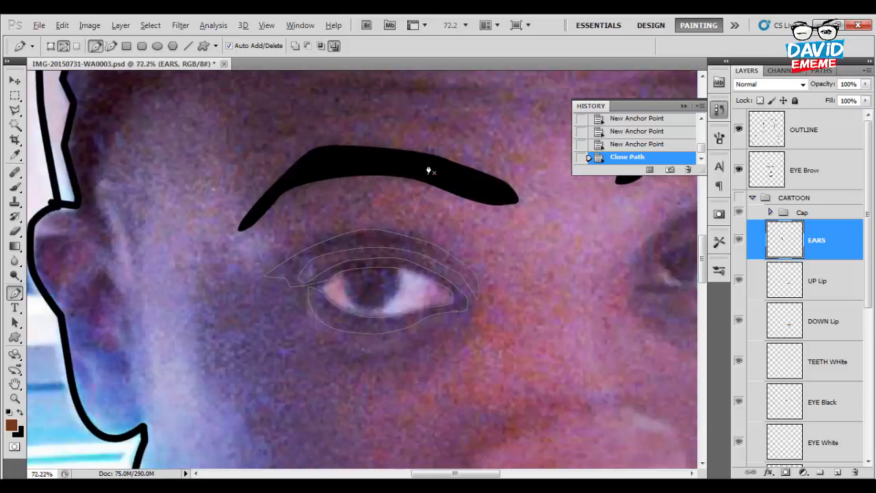
Trace a closed crescent-shaped crease beneath the lower lid of the picture's left eye with the Pen tool.
{"action": "scroll", "coordinate": [330, 287], "scroll_direction": "up", "scroll_amount": 6}
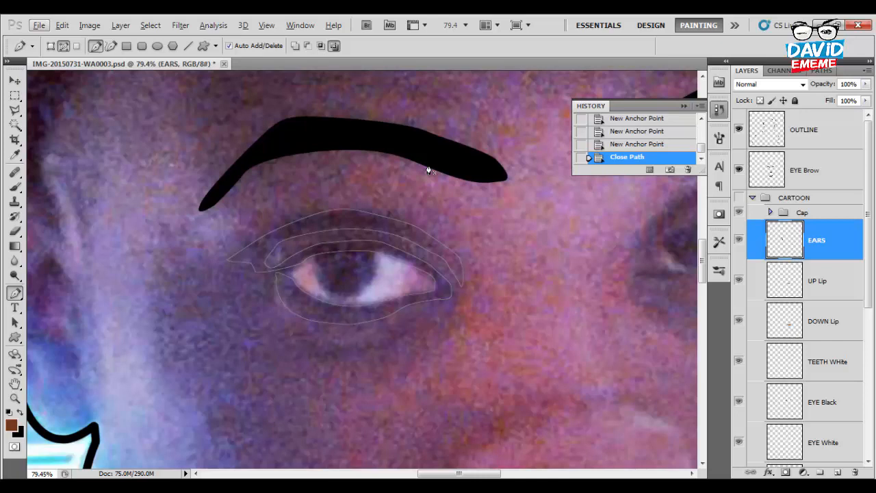
{"action": "left_click_drag", "start_coordinate": [443, 319], "coordinate": [425, 322]}
{"action": "left_click_drag", "start_coordinate": [369, 338], "coordinate": [275, 325]}
{"action": "left_click", "coordinate": [263, 317]}
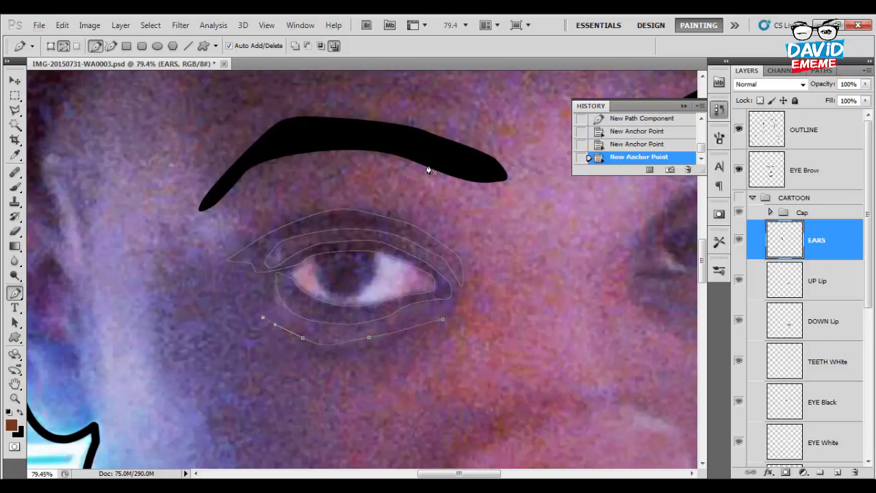
{"action": "left_click_drag", "start_coordinate": [381, 352], "coordinate": [487, 322]}
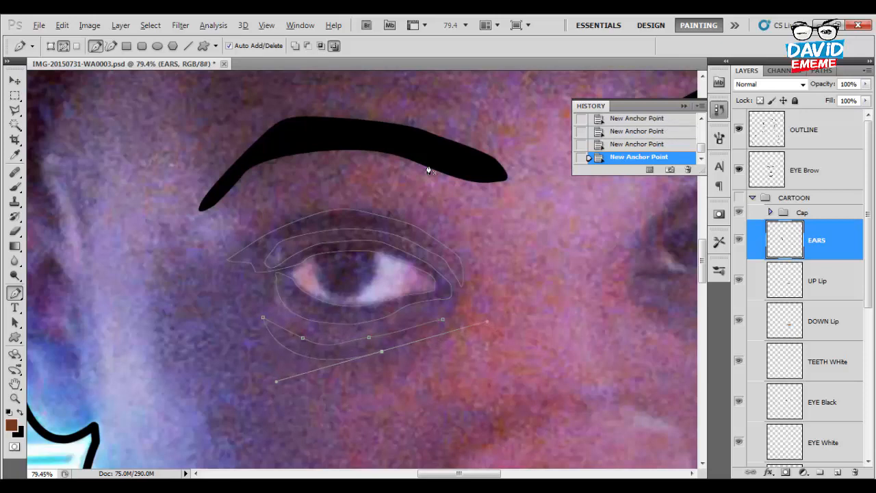
{"action": "left_click", "coordinate": [382, 351], "text": "alt"}
{"action": "left_click", "coordinate": [443, 319]}
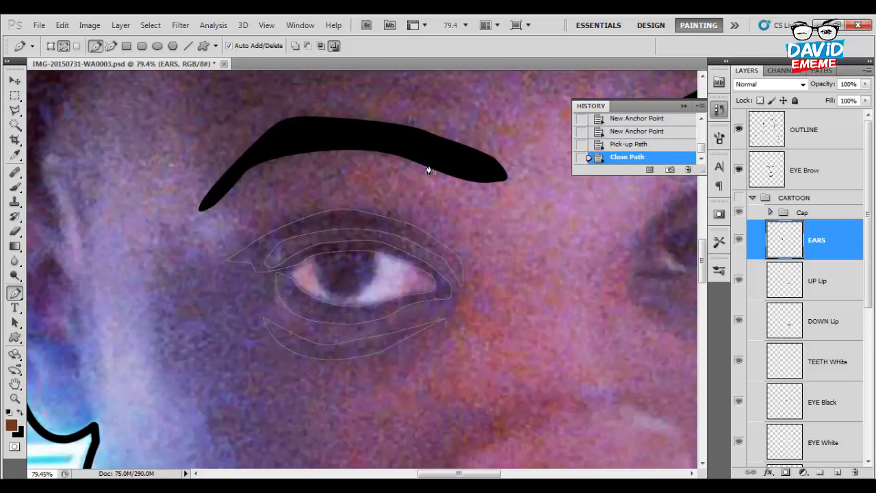
Start a path on the picture's right eye, arching from the inner corner along the upper eyelid crease to its outer end.
{"action": "scroll", "coordinate": [450, 318], "scroll_direction": "down", "scroll_amount": 8}
{"action": "left_click_drag", "start_coordinate": [450, 317], "coordinate": [271, 348]}
{"action": "scroll", "coordinate": [271, 348], "scroll_direction": "up", "scroll_amount": 3}
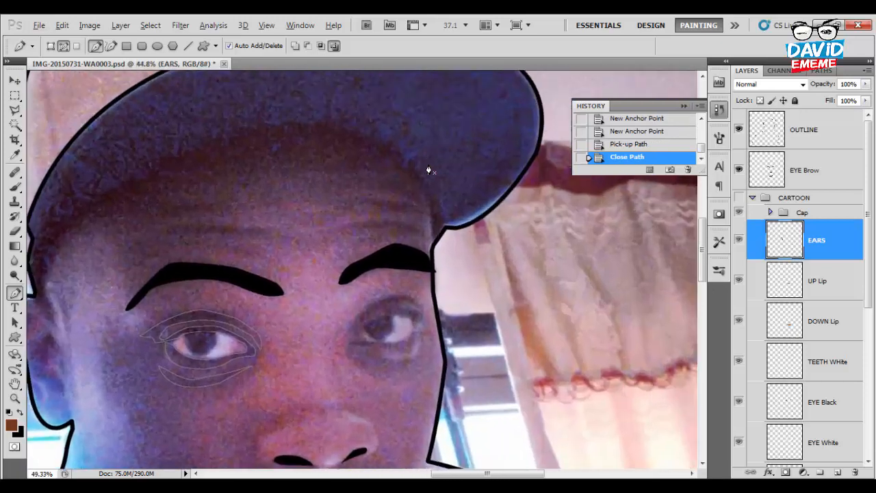
{"action": "scroll", "coordinate": [341, 333], "scroll_direction": "up", "scroll_amount": 3}
{"action": "left_click_drag", "start_coordinate": [351, 328], "coordinate": [358, 315]}
{"action": "left_click_drag", "start_coordinate": [423, 269], "coordinate": [478, 312]}
{"action": "left_click", "coordinate": [423, 269], "text": "alt"}
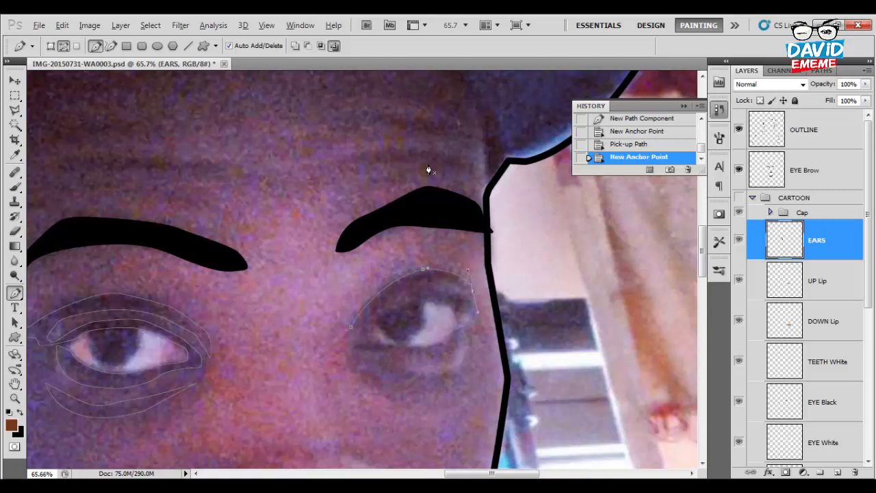
{"action": "left_click", "coordinate": [472, 291], "text": "alt"}
{"action": "left_click", "coordinate": [474, 305]}
{"action": "left_click", "coordinate": [475, 315]}
Trace the inner fold of the right eyelid crease and continue along the upper lash line to the inner corner.
{"action": "mouse_move", "coordinate": [467, 306]}
{"action": "left_mouse_down"}
{"action": "mouse_move", "coordinate": [459, 288]}
{"action": "mouse_move", "coordinate": [430, 288]}
{"action": "left_mouse_up"}
{"action": "left_click_drag", "start_coordinate": [410, 292], "coordinate": [461, 299]}
{"action": "left_click", "coordinate": [463, 309]}
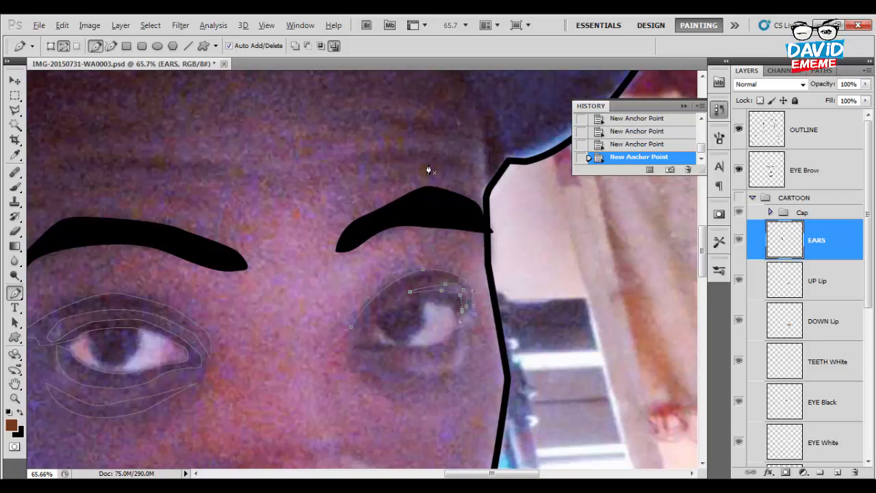
{"action": "scroll", "coordinate": [456, 319], "scroll_direction": "up", "scroll_amount": 3}
{"action": "mouse_move", "coordinate": [409, 290]}
{"action": "left_mouse_down"}
{"action": "mouse_move", "coordinate": [351, 304]}
{"action": "mouse_move", "coordinate": [312, 340]}
{"action": "left_mouse_up"}
{"action": "left_click", "coordinate": [312, 346]}
{"action": "left_click", "coordinate": [308, 353]}
{"action": "left_click", "coordinate": [315, 354]}
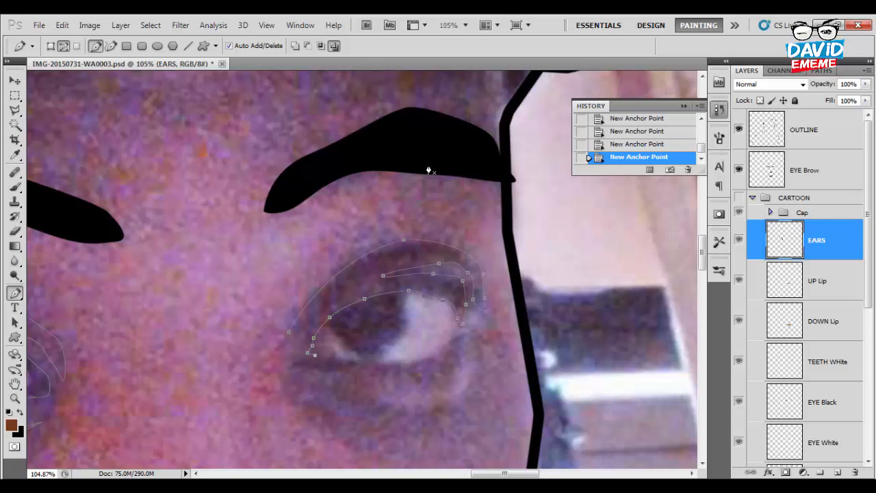
Continue along the right eye's lower edge to the outer corner, return beneath the lower lid and close the path at its start.
{"action": "left_click", "coordinate": [337, 359]}
{"action": "left_click", "coordinate": [351, 362]}
{"action": "left_click", "coordinate": [366, 364]}
{"action": "left_click_drag", "start_coordinate": [389, 365], "coordinate": [408, 364]}
{"action": "left_click", "coordinate": [436, 356]}
{"action": "left_click_drag", "start_coordinate": [451, 341], "coordinate": [458, 338]}
{"action": "left_click", "coordinate": [454, 361]}
{"action": "left_click", "coordinate": [419, 380]}
{"action": "left_click_drag", "start_coordinate": [353, 375], "coordinate": [288, 367]}
{"action": "left_click_drag", "start_coordinate": [289, 333], "coordinate": [299, 314]}
Trace a closed under-eye shadow around the lower side of the picture's right eye, from the outer corner and back.
{"action": "scroll", "coordinate": [299, 314], "scroll_direction": "down", "scroll_amount": 1}
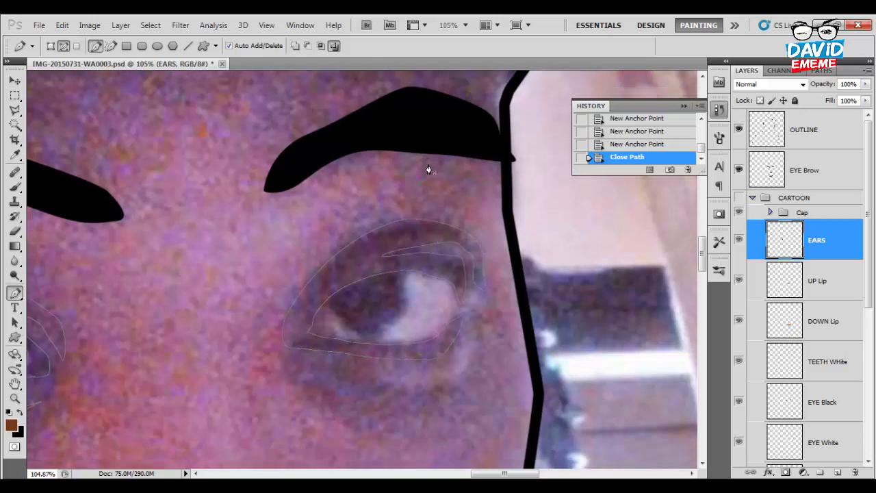
{"action": "left_click", "coordinate": [474, 319]}
{"action": "left_click_drag", "start_coordinate": [473, 339], "coordinate": [471, 356]}
{"action": "left_click", "coordinate": [443, 387]}
{"action": "left_click", "coordinate": [391, 383]}
{"action": "left_click", "coordinate": [338, 375]}
{"action": "left_click_drag", "start_coordinate": [311, 369], "coordinate": [291, 365]}
{"action": "left_click", "coordinate": [280, 384]}
{"action": "mouse_move", "coordinate": [301, 395]}
{"action": "left_mouse_down"}
{"action": "mouse_move", "coordinate": [378, 435]}
{"action": "mouse_move", "coordinate": [456, 433]}
{"action": "left_mouse_up"}
{"action": "mouse_move", "coordinate": [486, 408]}
{"action": "left_mouse_down"}
{"action": "mouse_move", "coordinate": [493, 389]}
{"action": "mouse_move", "coordinate": [487, 327]}
{"action": "left_mouse_up"}
{"action": "left_click", "coordinate": [474, 319]}
Create a new layer above the EARS layer and name it "WRINKELS and SHADOWS".
{"action": "scroll", "coordinate": [460, 331], "scroll_direction": "down", "scroll_amount": 10}
{"action": "mouse_move", "coordinate": [460, 331]}
{"action": "left_mouse_down"}
{"action": "mouse_move", "coordinate": [502, 171]}
{"action": "mouse_move", "coordinate": [477, 289]}
{"action": "left_mouse_up"}
{"action": "scroll", "coordinate": [428, 170], "scroll_direction": "down", "scroll_amount": 4}
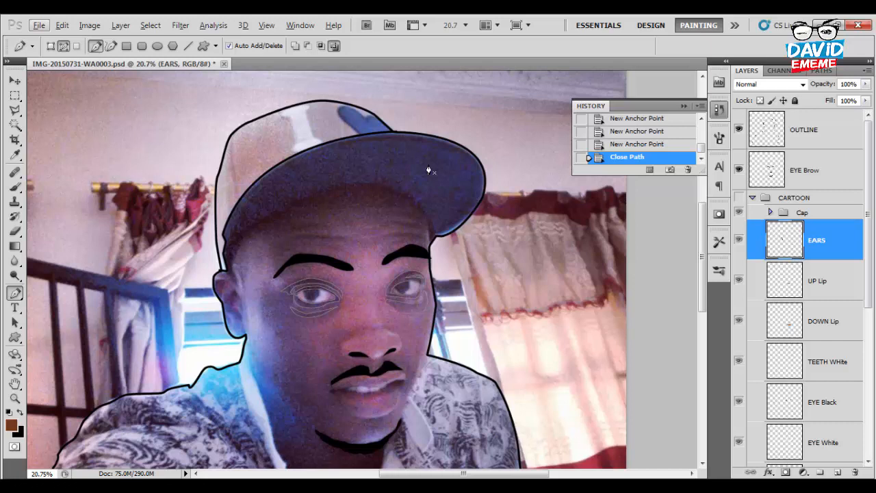
{"action": "key", "text": "ctrl+shift+alt+n"}
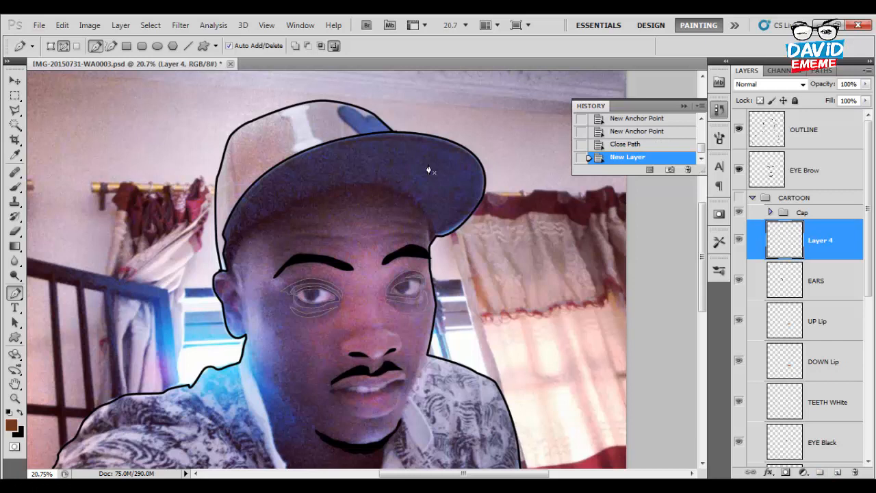
{"action": "double_click", "coordinate": [821, 241]}
{"action": "type", "text": "WRINKELS and"}
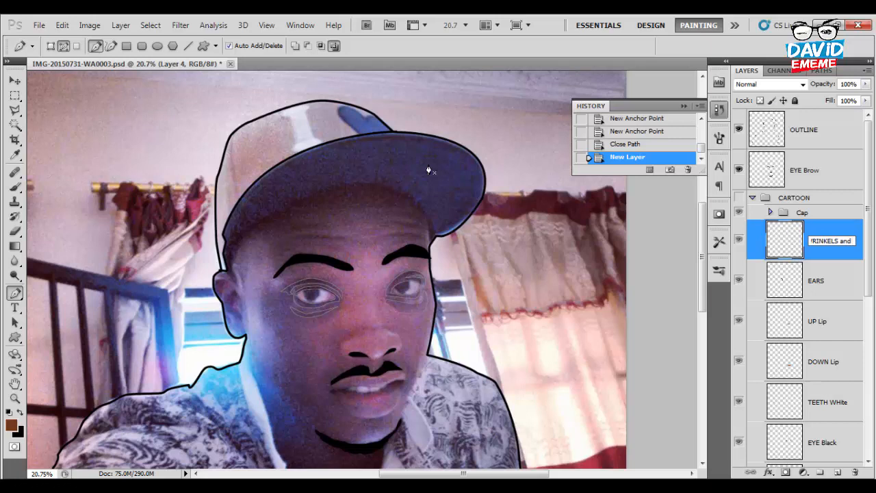
{"action": "type", "text": " SHADOWS"}
{"action": "key", "text": "Return"}
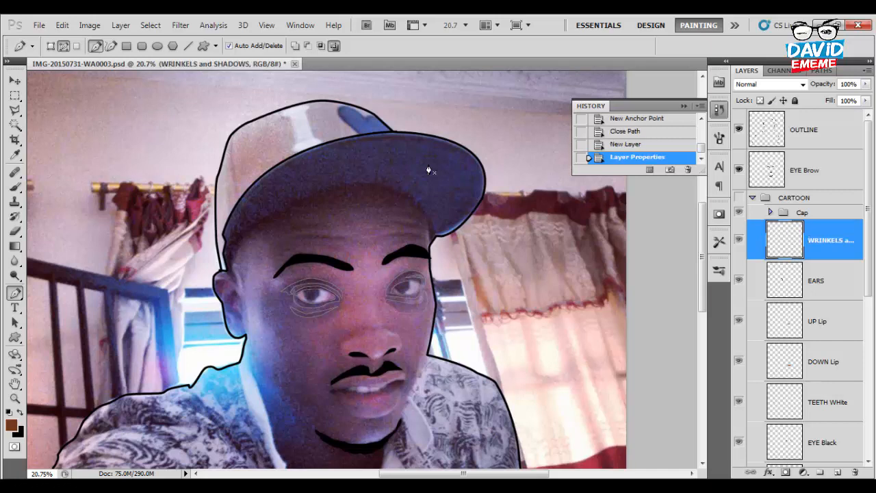
Trace the lower forehead wrinkle above the picture's left eyebrow as a thin closed shape.
{"action": "scroll", "coordinate": [428, 171], "scroll_direction": "up", "scroll_amount": 4}
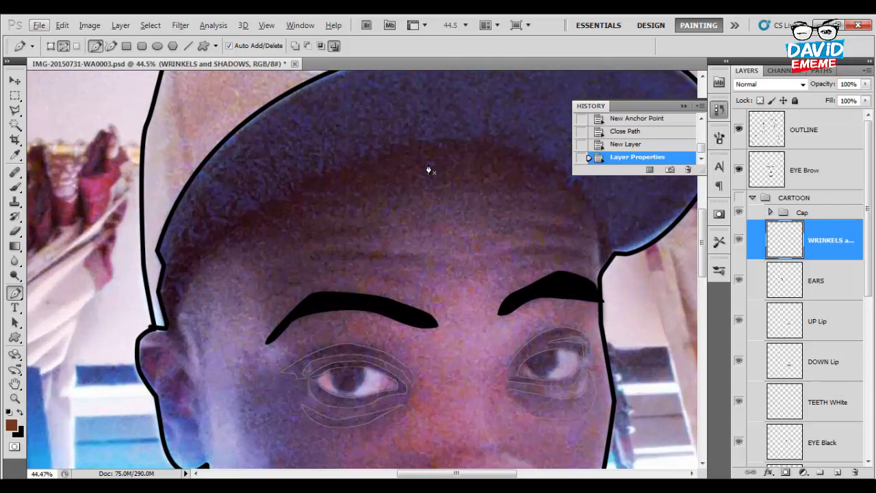
{"action": "left_click_drag", "start_coordinate": [430, 256], "coordinate": [423, 255]}
{"action": "mouse_move", "coordinate": [355, 247]}
{"action": "left_mouse_down"}
{"action": "mouse_move", "coordinate": [317, 245]}
{"action": "mouse_move", "coordinate": [272, 268]}
{"action": "left_mouse_up"}
{"action": "left_click_drag", "start_coordinate": [334, 259], "coordinate": [425, 259]}
{"action": "left_click", "coordinate": [429, 256]}
Trace the shorter, upper forehead wrinkle above the picture's left eyebrow as a thin closed shape.
{"action": "left_click_drag", "start_coordinate": [374, 226], "coordinate": [400, 225]}
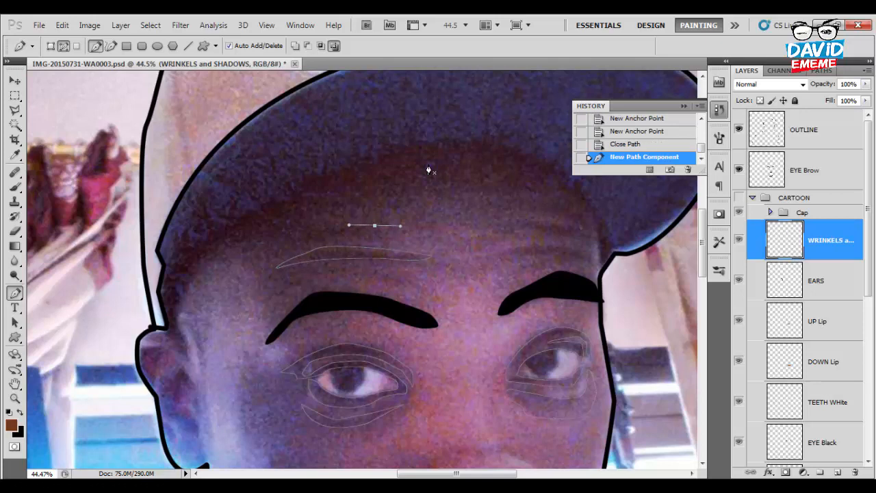
{"action": "left_click_drag", "start_coordinate": [291, 239], "coordinate": [350, 235]}
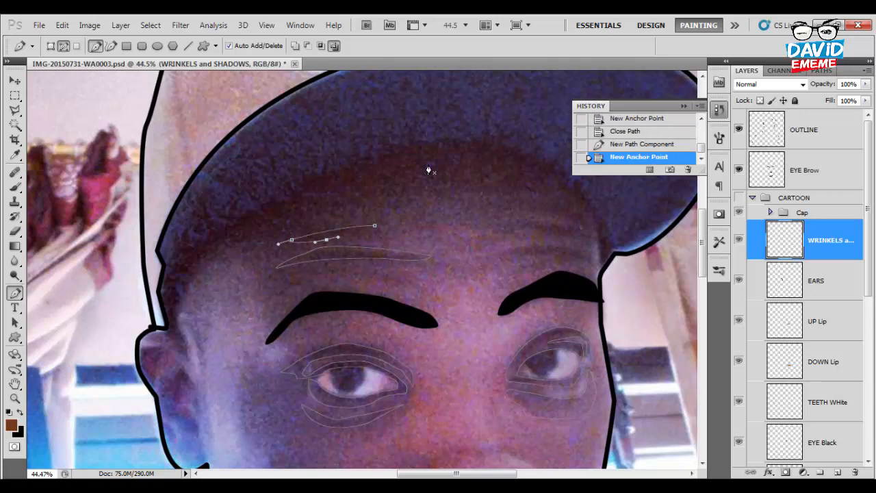
{"action": "left_click", "coordinate": [387, 235]}
{"action": "left_click", "coordinate": [395, 235]}
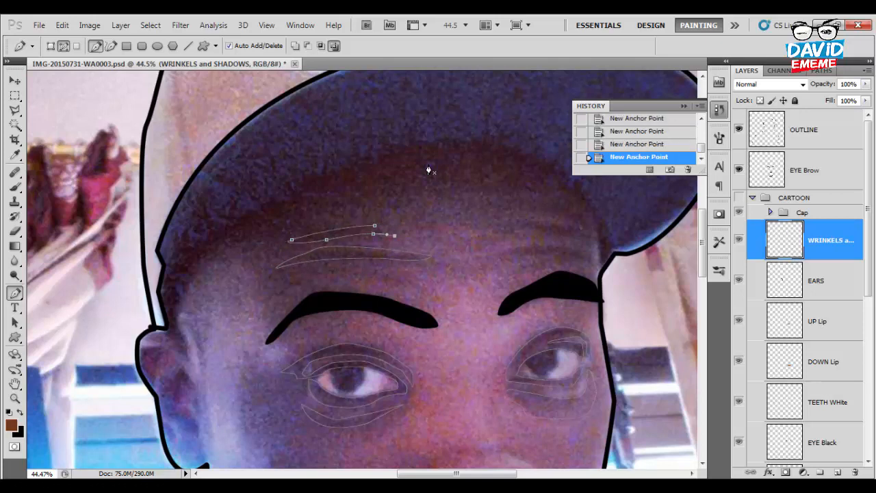
{"action": "left_click", "coordinate": [374, 225]}
Trace the upper forehead wrinkle above the picture's right eyebrow and close the path.
{"action": "left_click", "coordinate": [512, 223]}
{"action": "left_click", "coordinate": [561, 227]}
{"action": "left_click", "coordinate": [594, 237]}
{"action": "left_click", "coordinate": [577, 239]}
{"action": "left_click", "coordinate": [544, 231]}
{"action": "left_click", "coordinate": [520, 229]}
{"action": "left_click", "coordinate": [507, 224]}
{"action": "left_click", "coordinate": [512, 223]}
Trace the lower forehead wrinkle just above the picture's right eyebrow and close the path.
{"action": "left_click", "coordinate": [491, 257]}
{"action": "left_click", "coordinate": [546, 245]}
{"action": "left_click", "coordinate": [581, 251]}
{"action": "left_click", "coordinate": [598, 259]}
{"action": "left_click", "coordinate": [569, 256]}
{"action": "left_click", "coordinate": [524, 255]}
{"action": "left_click", "coordinate": [514, 255]}
{"action": "left_click", "coordinate": [498, 257]}
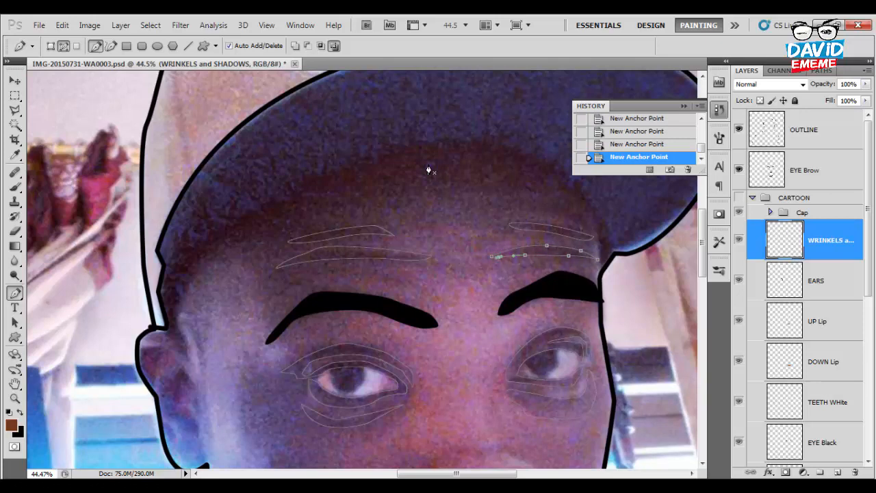
{"action": "left_click", "coordinate": [491, 257]}
Show the CARTOON group and set the foreground colour to the dark brown of the lowest colour swatch beside the cap.
{"action": "scroll", "coordinate": [483, 192], "scroll_direction": "down", "scroll_amount": 5}
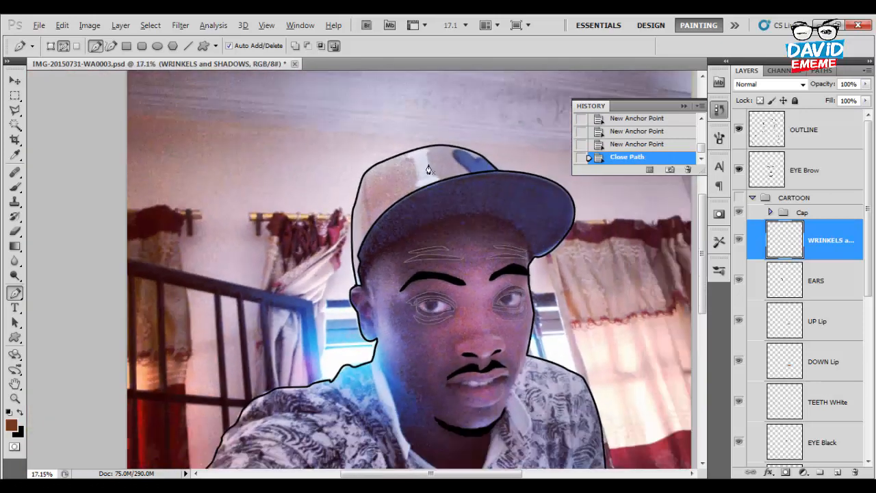
{"action": "scroll", "coordinate": [428, 170], "scroll_direction": "up", "scroll_amount": 1}
{"action": "scroll", "coordinate": [428, 171], "scroll_direction": "down", "scroll_amount": 1}
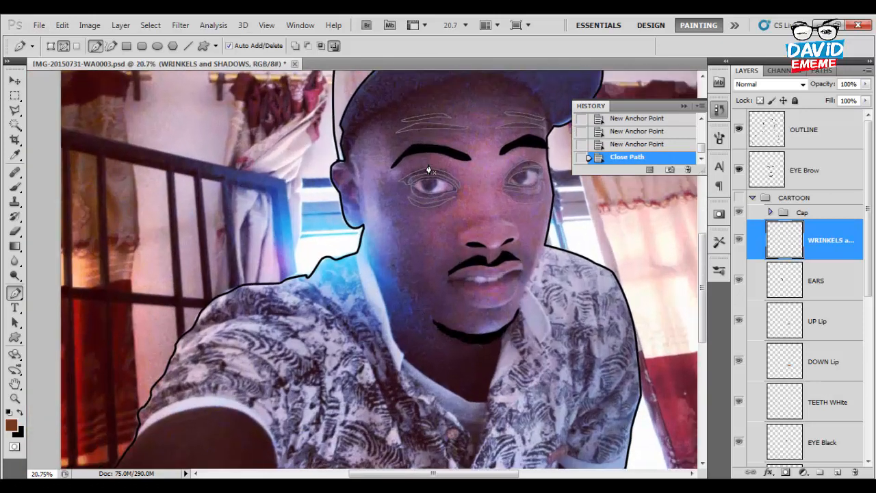
{"action": "scroll", "coordinate": [429, 171], "scroll_direction": "up", "scroll_amount": 1}
{"action": "scroll", "coordinate": [429, 170], "scroll_direction": "down", "scroll_amount": 2}
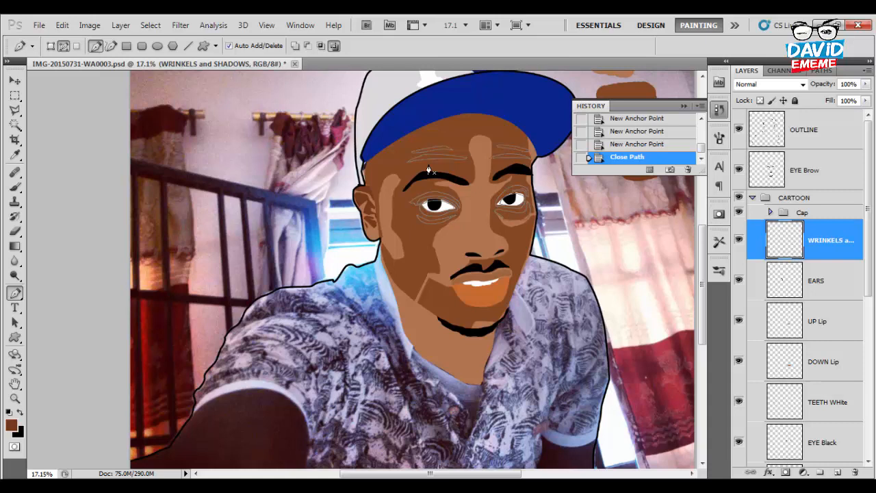
{"action": "left_click", "coordinate": [11, 425]}
{"action": "left_click", "coordinate": [429, 170]}
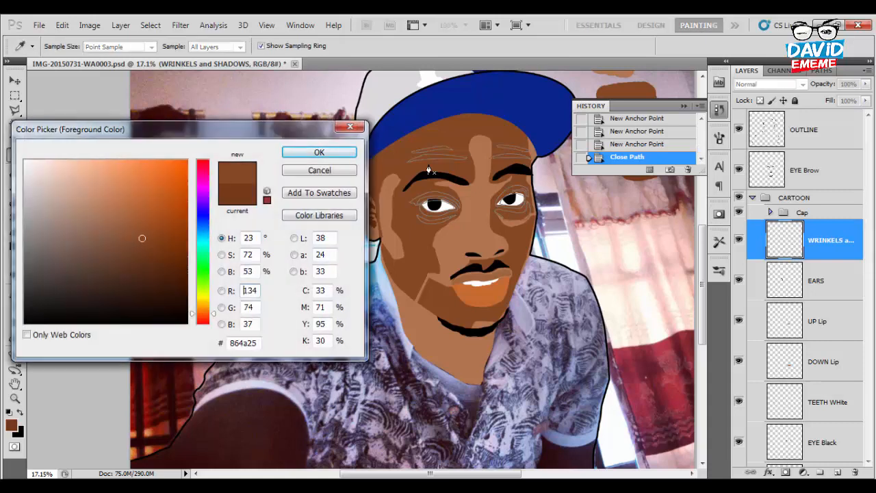
{"action": "left_click", "coordinate": [429, 170]}
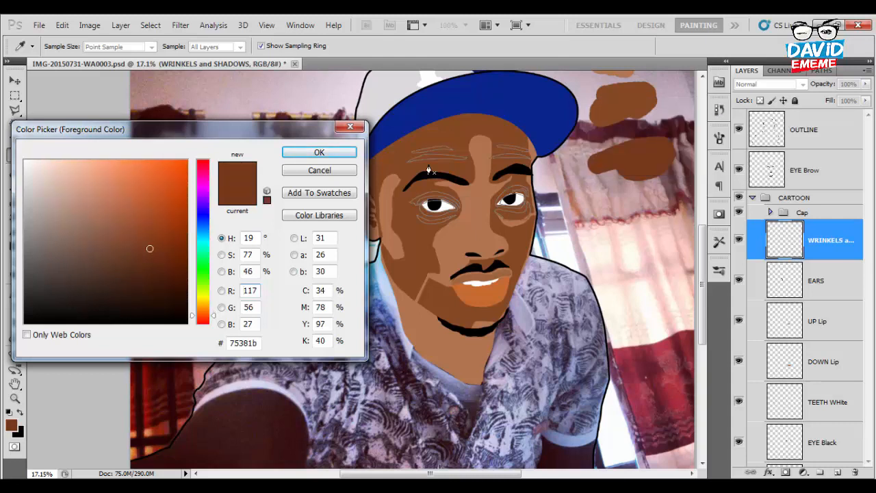
{"action": "left_click", "coordinate": [429, 170]}
{"action": "key", "text": "Return"}
{"action": "key", "text": "p"}
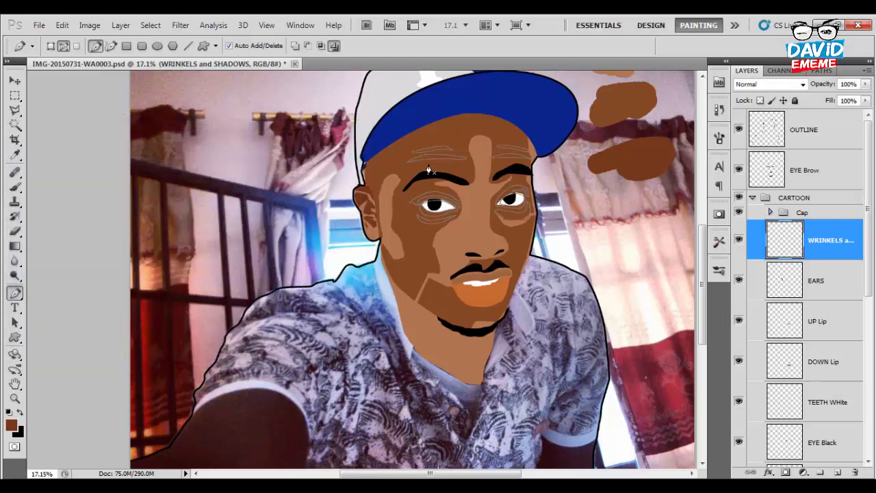
Fill the traced wrinkle and eye-shadow paths with the foreground colour at 100% opacity in Normal mode, and delete the paths.
{"action": "right_click", "coordinate": [429, 170]}
{"action": "left_click", "coordinate": [445, 247]}
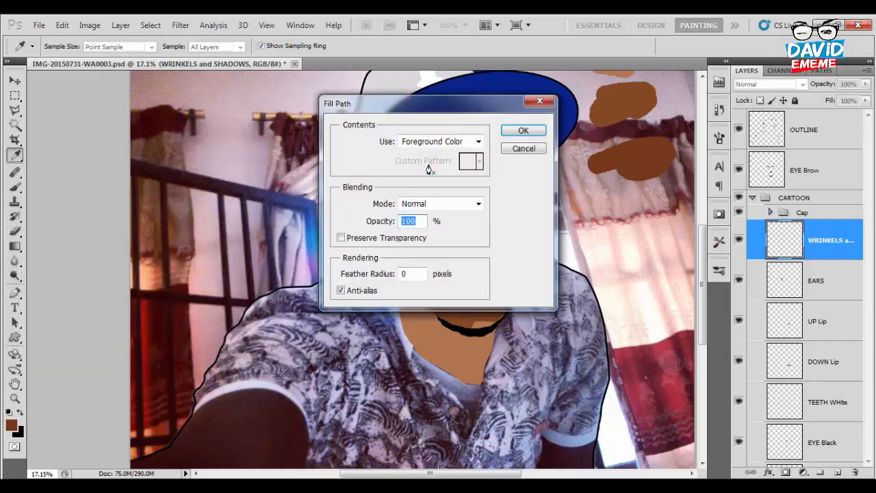
{"action": "key", "text": "Return"}
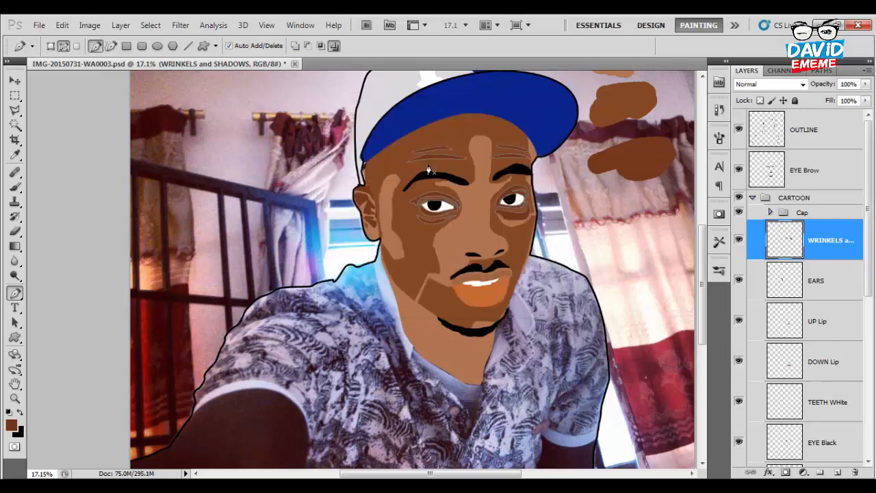
{"action": "right_click", "coordinate": [429, 170]}
{"action": "key", "text": "Down"}
{"action": "key", "text": "Down"}
{"action": "key", "text": "Return"}
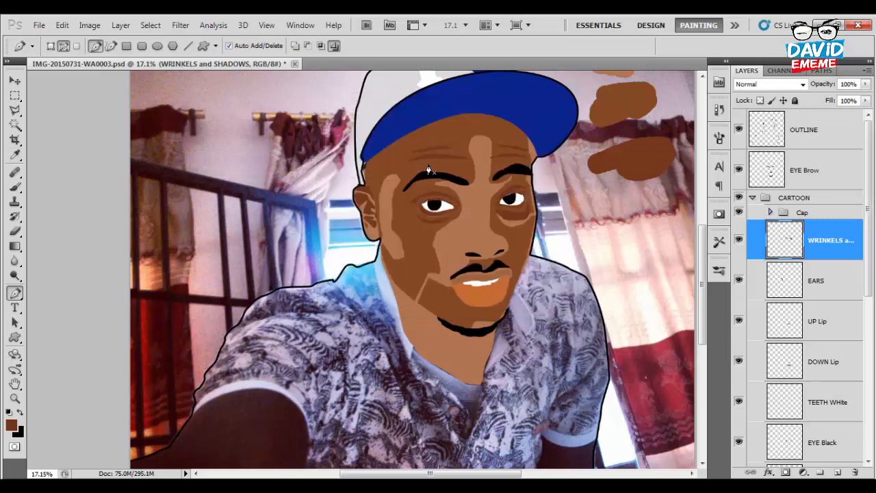
Recolour the selected wrinkle and eye-shadow shapes with a darker brown, setting the foreground colour's red value to 100.
{"action": "scroll", "coordinate": [428, 170], "scroll_direction": "up", "scroll_amount": 5}
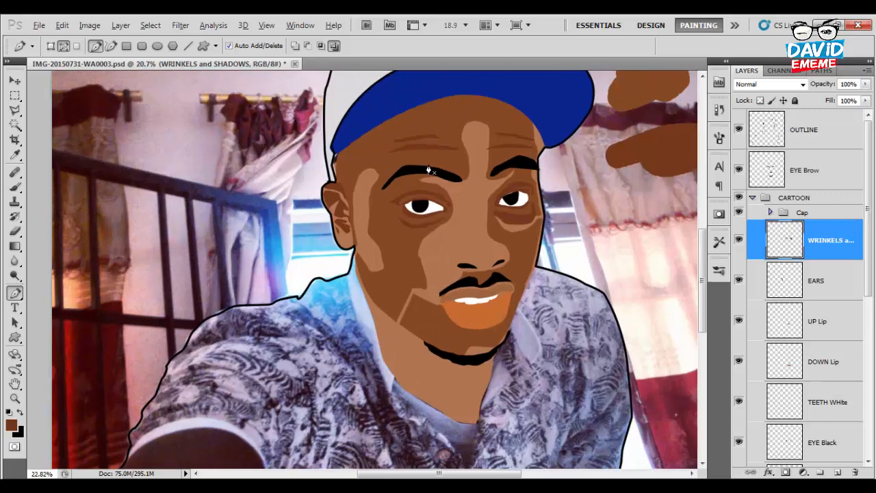
{"action": "scroll", "coordinate": [429, 169], "scroll_direction": "down", "scroll_amount": 7}
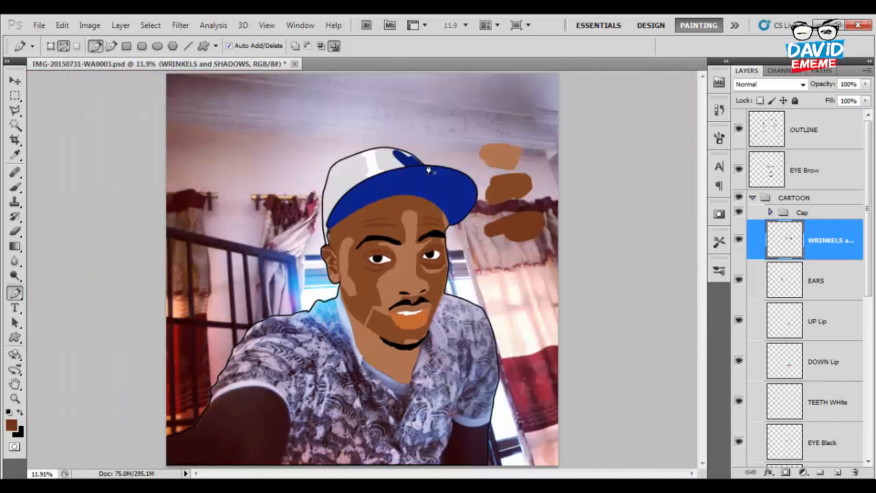
{"action": "scroll", "coordinate": [429, 170], "scroll_direction": "up", "scroll_amount": 4}
{"action": "scroll", "coordinate": [429, 170], "scroll_direction": "down", "scroll_amount": 1}
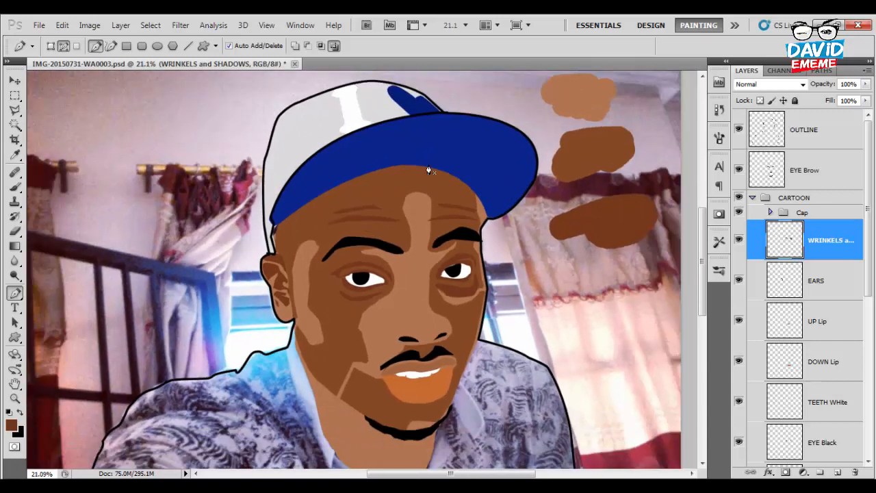
{"action": "scroll", "coordinate": [429, 170], "scroll_direction": "up", "scroll_amount": 1}
{"action": "scroll", "coordinate": [429, 169], "scroll_direction": "down", "scroll_amount": 1}
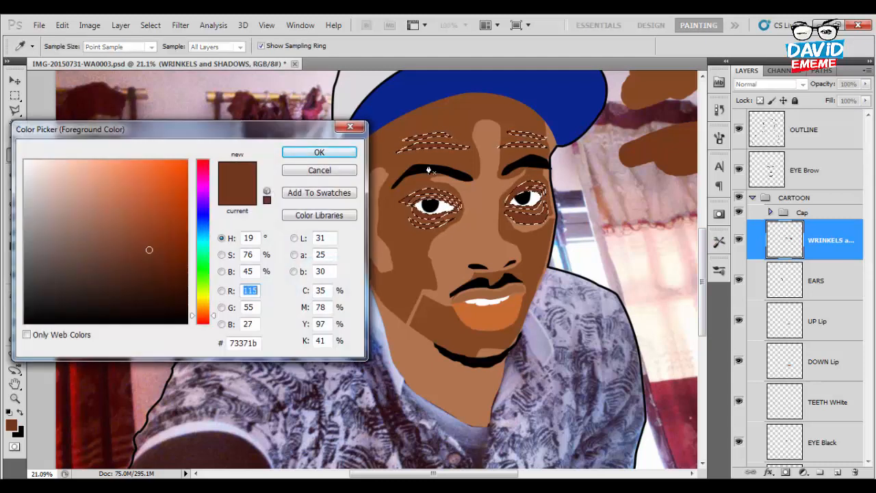
{"action": "type", "text": "100"}
{"action": "key", "text": "Return"}
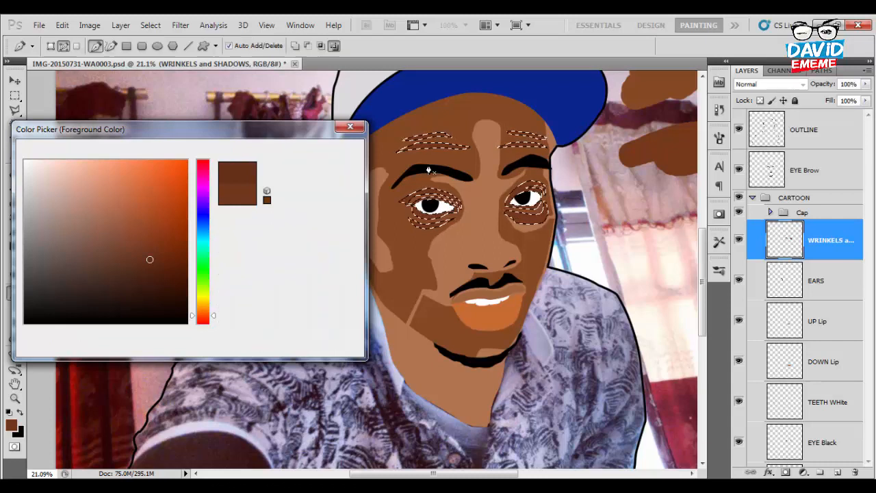
{"action": "key", "text": "b"}
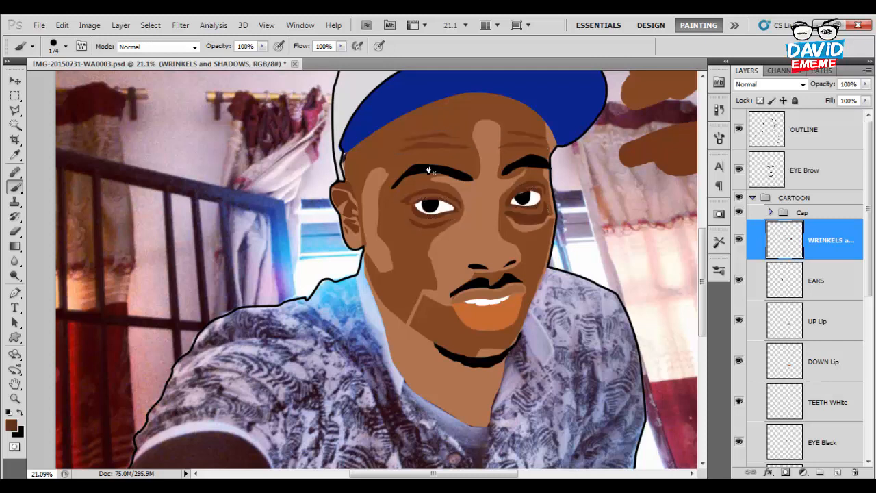
{"action": "scroll", "coordinate": [428, 170], "scroll_direction": "down", "scroll_amount": 3}
{"action": "scroll", "coordinate": [429, 169], "scroll_direction": "up", "scroll_amount": 4}
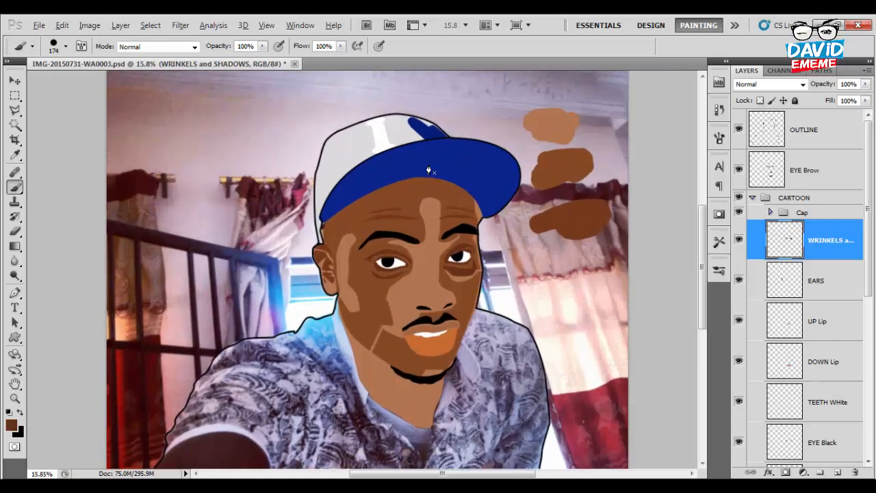
{"action": "scroll", "coordinate": [429, 170], "scroll_direction": "down", "scroll_amount": 1}
{"action": "scroll", "coordinate": [801, 288], "scroll_direction": "down", "scroll_amount": 5}
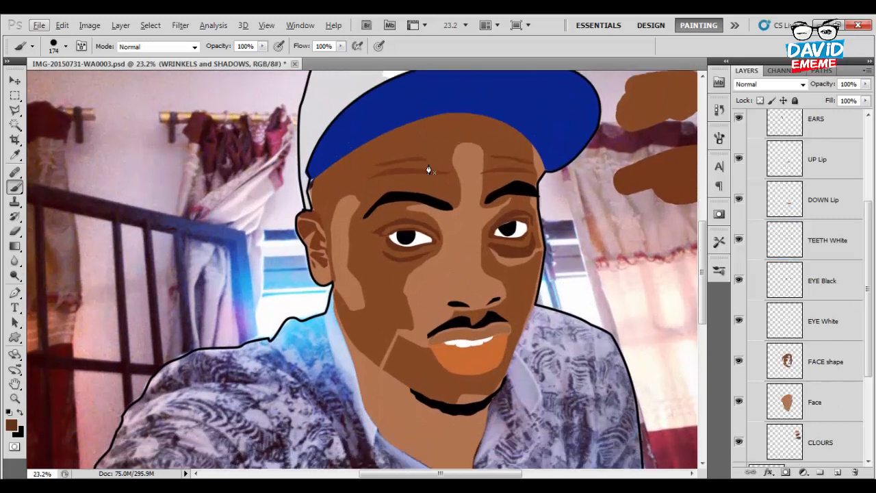
On the FACE shape layer, paint over the light streak along the jaw with the surrounding medium brown and save the file.
{"action": "scroll", "coordinate": [801, 288], "scroll_direction": "up", "scroll_amount": 3}
{"action": "left_click", "coordinate": [827, 325]}
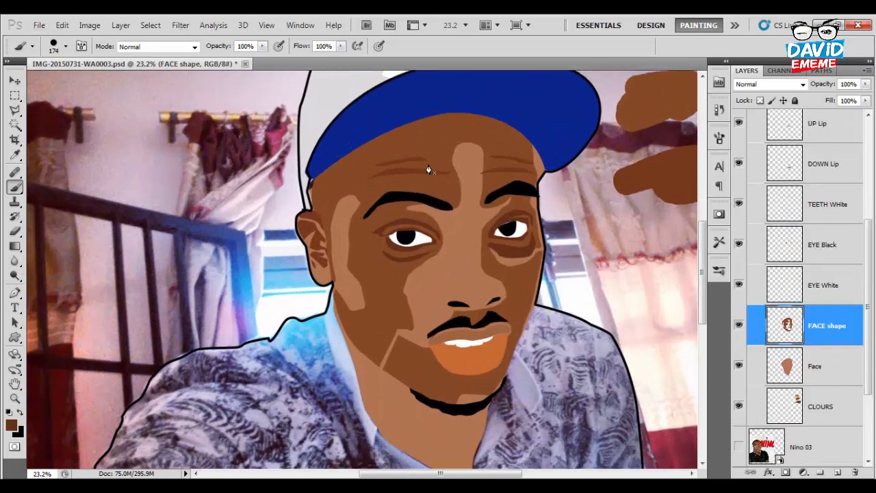
{"action": "left_click", "coordinate": [739, 326]}
{"action": "left_click", "coordinate": [739, 325]}
{"action": "left_click", "coordinate": [739, 326]}
{"action": "left_click", "coordinate": [739, 326]}
{"action": "key", "text": "ctrl+z"}
{"action": "left_click", "coordinate": [383, 364]}
{"action": "scroll", "coordinate": [801, 288], "scroll_direction": "up", "scroll_amount": 5}
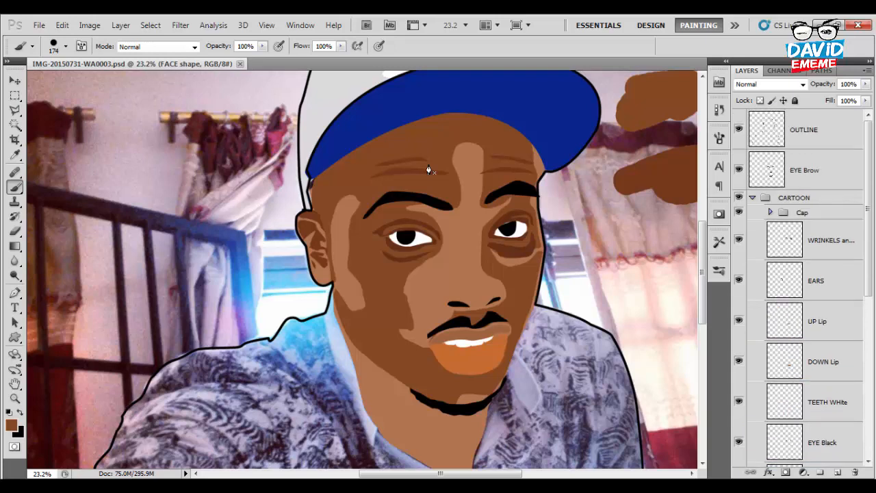
Hide the CARTOON group to expose the photo's mouth and select the DOWN Lip layer.
{"action": "left_click", "coordinate": [739, 197]}
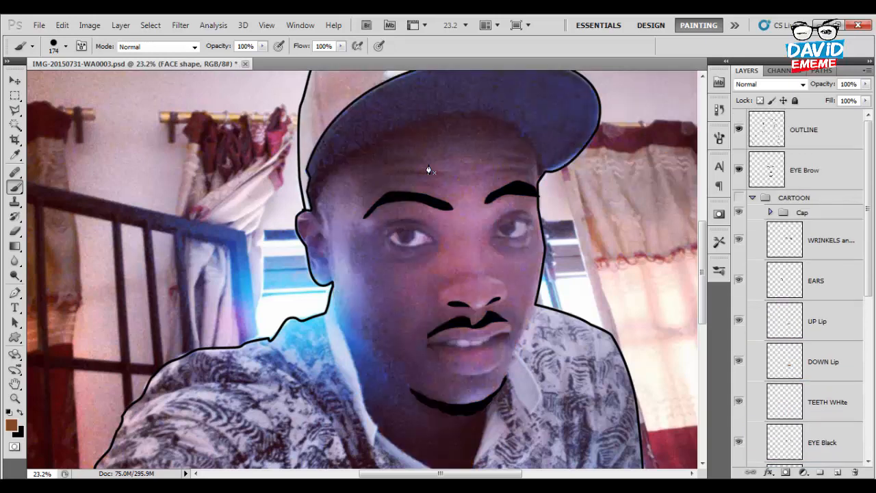
{"action": "scroll", "coordinate": [367, 270], "scroll_direction": "down", "scroll_amount": 3}
{"action": "scroll", "coordinate": [367, 271], "scroll_direction": "down", "scroll_amount": 2}
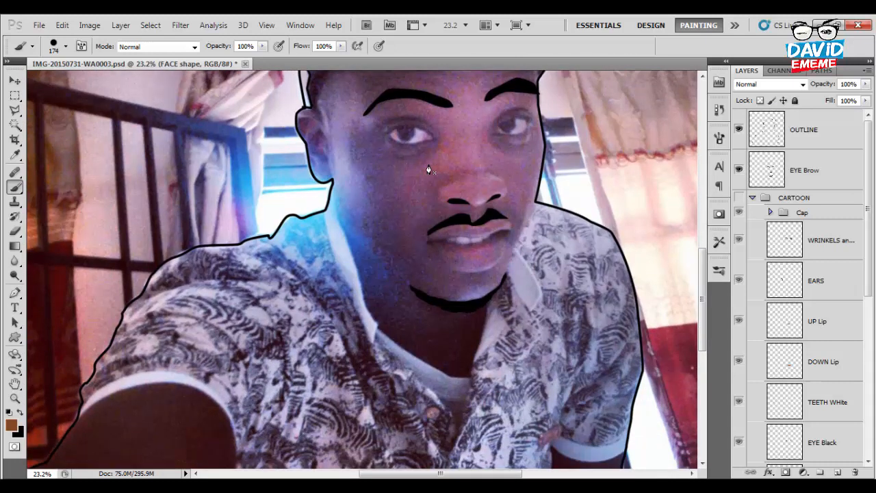
{"action": "left_click", "coordinate": [817, 280]}
{"action": "left_click", "coordinate": [817, 362]}
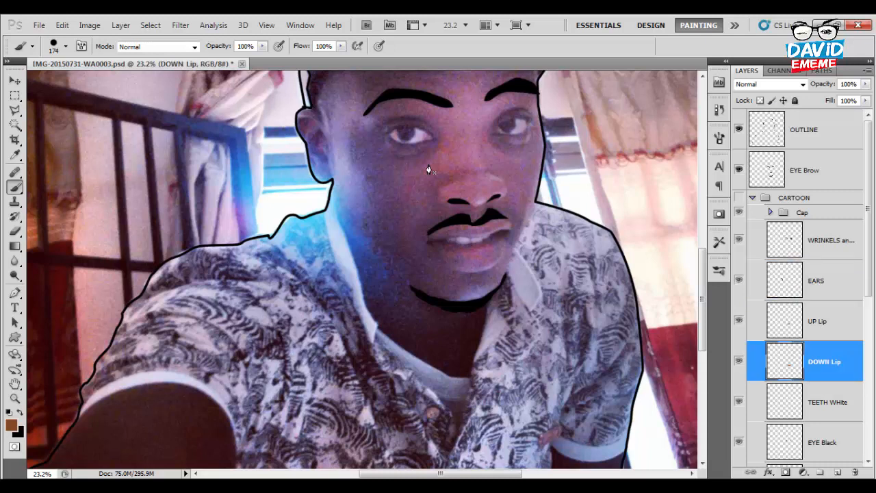
{"action": "scroll", "coordinate": [817, 361], "scroll_direction": "down", "scroll_amount": 3}
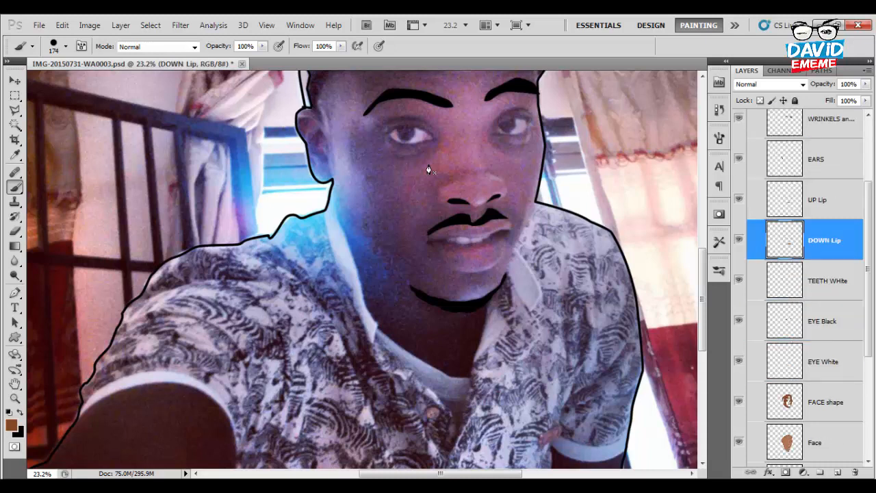
{"action": "scroll", "coordinate": [817, 361], "scroll_direction": "up", "scroll_amount": 3}
{"action": "left_click", "coordinate": [738, 197]}
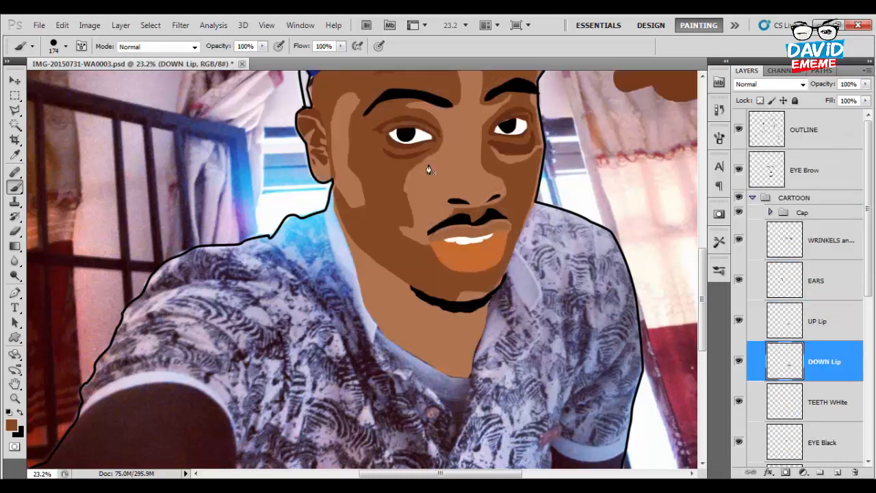
{"action": "left_click", "coordinate": [739, 198]}
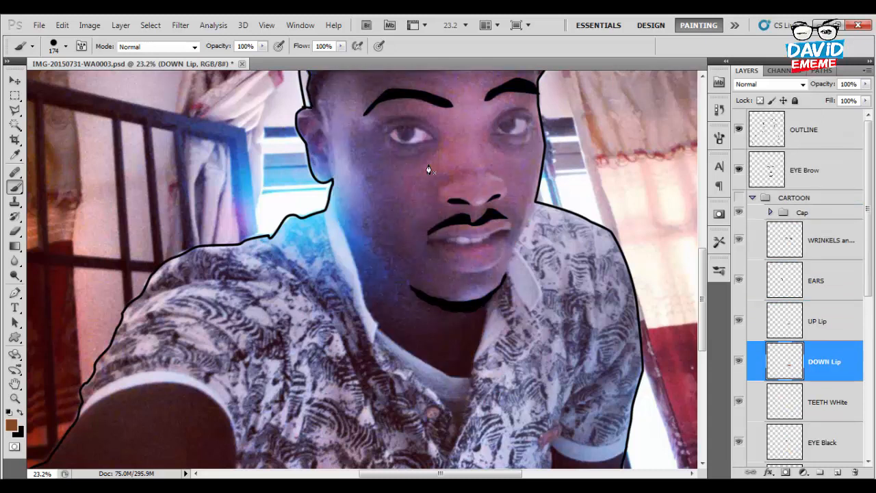
Add a new layer directly above the UP Lip layer and name it LIP Shadow.
{"action": "key", "text": "p"}
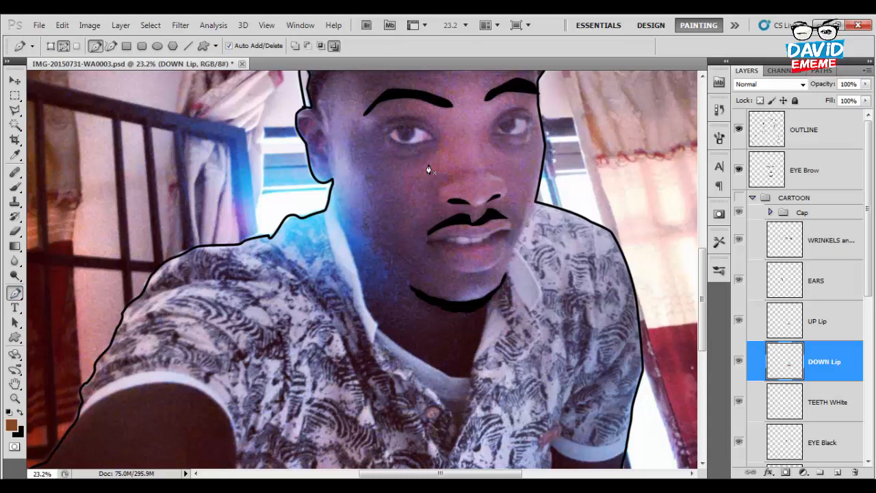
{"action": "key", "text": "alt+bracketright"}
{"action": "key", "text": "ctrl+shift+alt+n"}
{"action": "key", "text": "F2"}
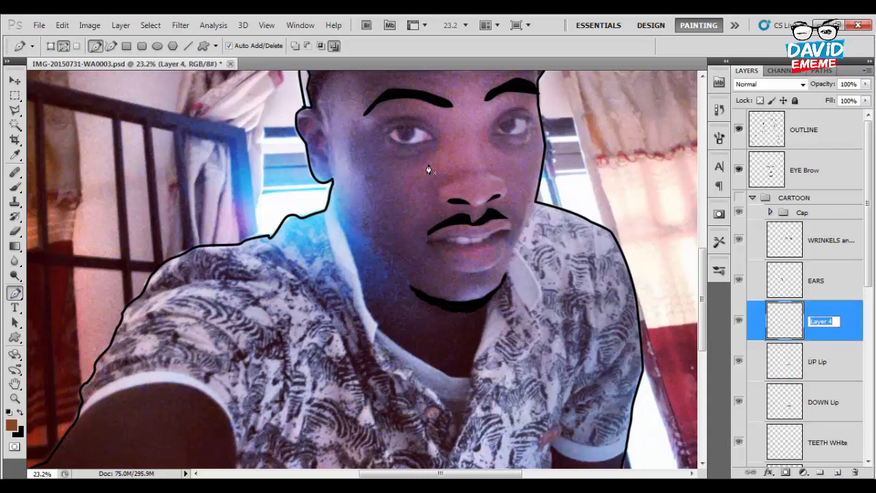
{"action": "type", "text": "LIP Shadow"}
{"action": "key", "text": "Return"}
Start the lip-shadow path with the Pen tool, tracing from the picture's left mouth corner below the teeth to the right corner.
{"action": "scroll", "coordinate": [428, 169], "scroll_direction": "up", "scroll_amount": 5}
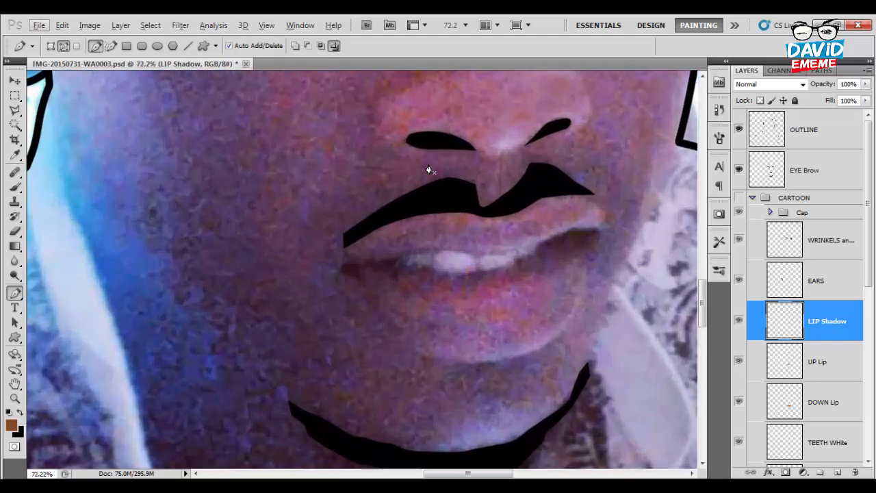
{"action": "left_click", "coordinate": [342, 265]}
{"action": "left_click_drag", "start_coordinate": [369, 261], "coordinate": [398, 256]}
{"action": "left_click", "coordinate": [399, 263]}
{"action": "left_click", "coordinate": [404, 267]}
{"action": "left_click", "coordinate": [420, 265]}
{"action": "left_click_drag", "start_coordinate": [427, 269], "coordinate": [431, 273]}
{"action": "left_click", "coordinate": [476, 272]}
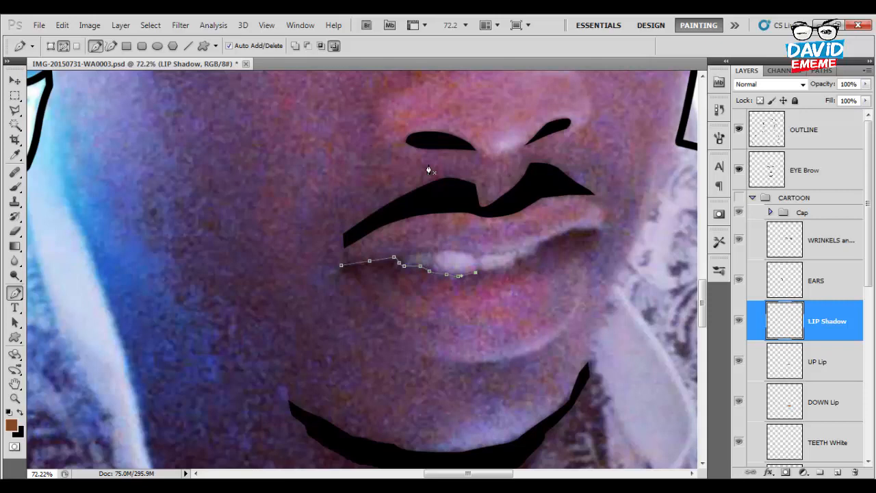
{"action": "left_click", "coordinate": [488, 272]}
{"action": "left_click", "coordinate": [521, 262]}
{"action": "left_click", "coordinate": [530, 257]}
{"action": "left_click", "coordinate": [536, 253]}
{"action": "left_click", "coordinate": [539, 245]}
{"action": "left_click", "coordinate": [551, 239]}
{"action": "left_click", "coordinate": [560, 235]}
{"action": "left_click", "coordinate": [582, 231]}
{"action": "left_click", "coordinate": [593, 232]}
{"action": "scroll", "coordinate": [429, 170], "scroll_direction": "up", "scroll_amount": 2}
{"action": "scroll", "coordinate": [428, 170], "scroll_direction": "down", "scroll_amount": 3}
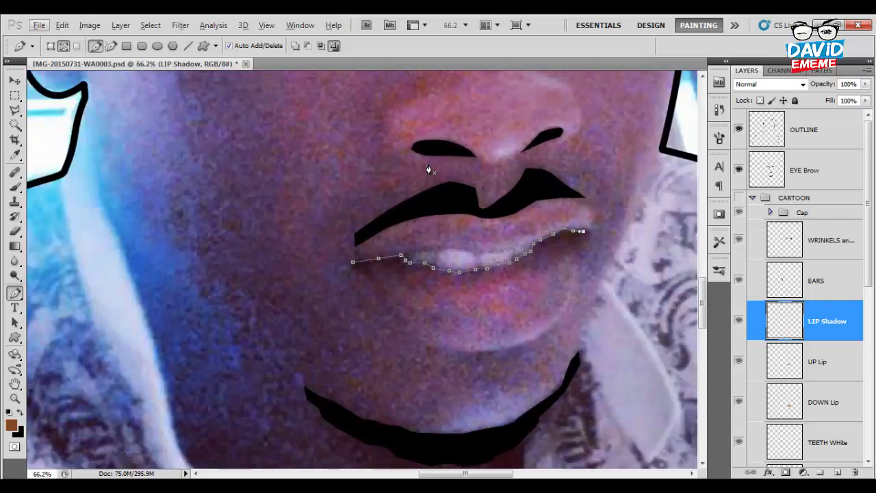
Trace the shadow's lower edge back across the lower lip, including the curved crease near the left mouth corner, and close the path.
{"action": "mouse_move", "coordinate": [583, 231]}
{"action": "left_mouse_down"}
{"action": "mouse_move", "coordinate": [576, 259]}
{"action": "mouse_move", "coordinate": [479, 288]}
{"action": "mouse_move", "coordinate": [414, 282]}
{"action": "mouse_move", "coordinate": [433, 299]}
{"action": "mouse_move", "coordinate": [404, 293]}
{"action": "mouse_move", "coordinate": [381, 272]}
{"action": "mouse_move", "coordinate": [378, 281]}
{"action": "left_mouse_up"}
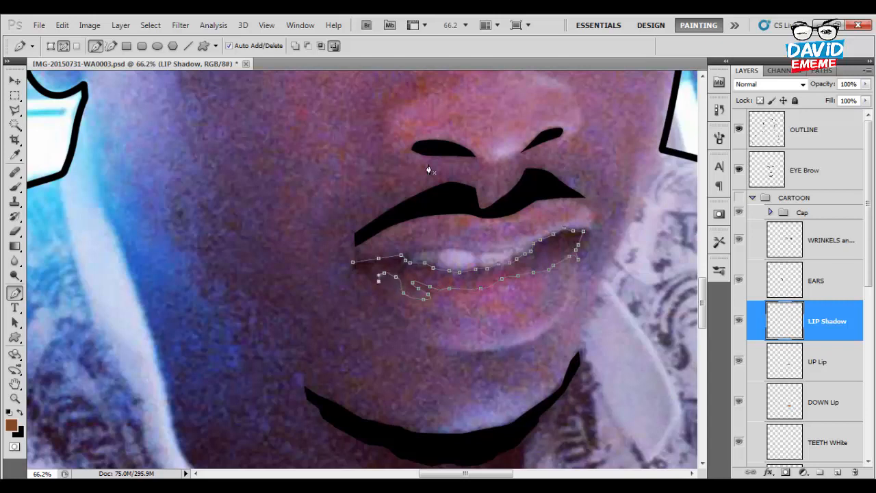
{"action": "mouse_move", "coordinate": [433, 316]}
{"action": "left_mouse_down"}
{"action": "mouse_move", "coordinate": [474, 322]}
{"action": "mouse_move", "coordinate": [442, 318]}
{"action": "left_mouse_up"}
{"action": "left_click_drag", "start_coordinate": [369, 282], "coordinate": [325, 233]}
{"action": "left_click", "coordinate": [369, 282], "text": "alt"}
{"action": "left_click_drag", "start_coordinate": [363, 270], "coordinate": [358, 270]}
{"action": "left_click", "coordinate": [352, 268]}
{"action": "left_click", "coordinate": [353, 262]}
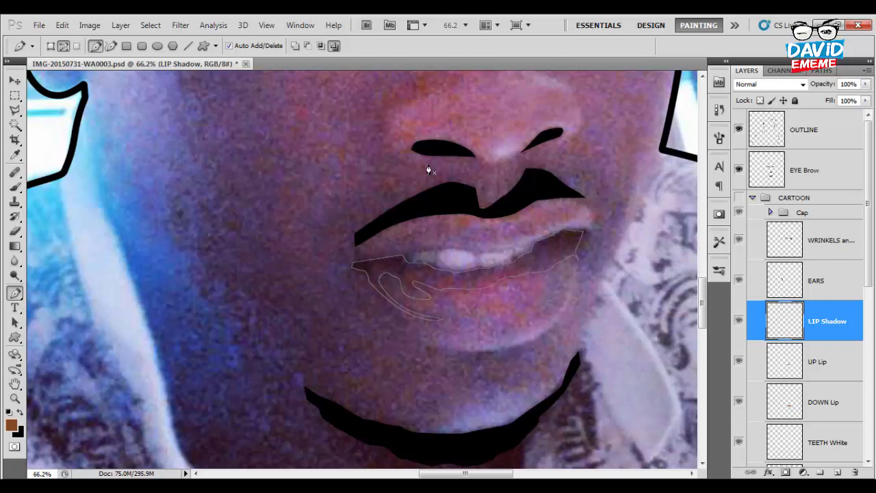
Show the CARTOON group and fill the lip-shadow path with the foreground colour at 100% opacity in Normal mode.
{"action": "scroll", "coordinate": [429, 170], "scroll_direction": "down", "scroll_amount": 8}
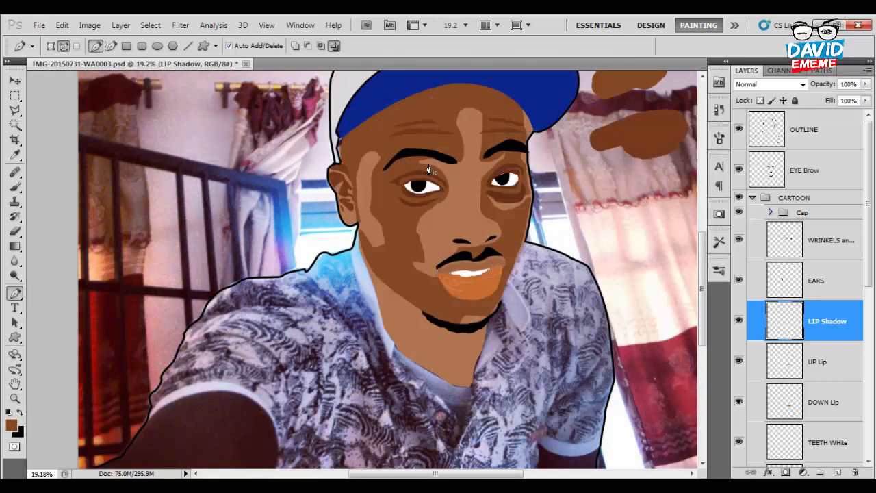
{"action": "scroll", "coordinate": [428, 170], "scroll_direction": "up", "scroll_amount": 4}
{"action": "scroll", "coordinate": [428, 170], "scroll_direction": "up", "scroll_amount": 1}
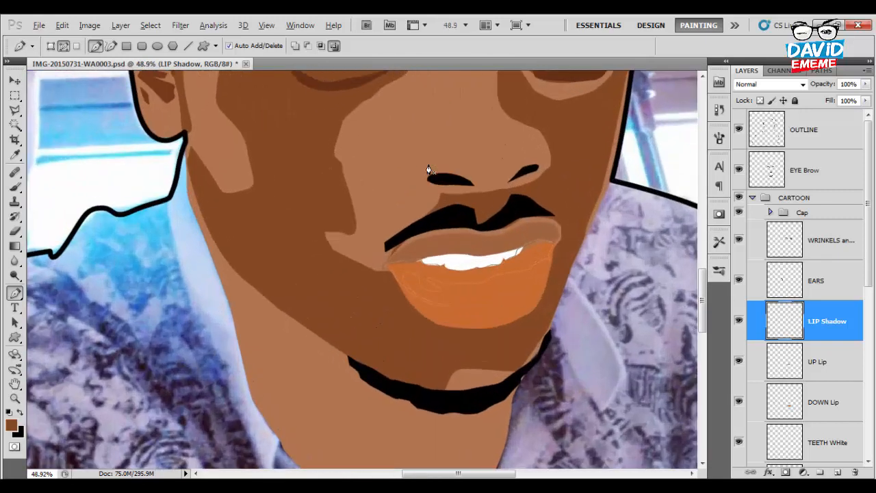
{"action": "scroll", "coordinate": [429, 170], "scroll_direction": "down", "scroll_amount": 3}
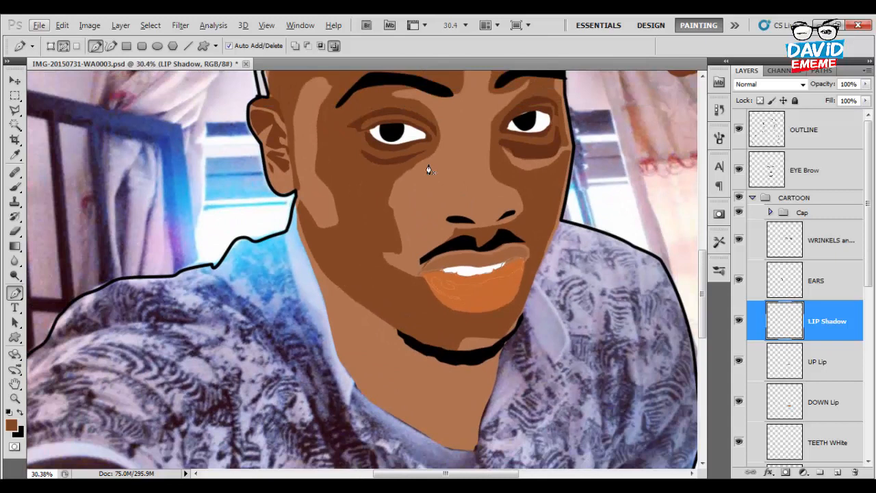
{"action": "scroll", "coordinate": [428, 170], "scroll_direction": "up", "scroll_amount": 1}
{"action": "right_click", "coordinate": [462, 302]}
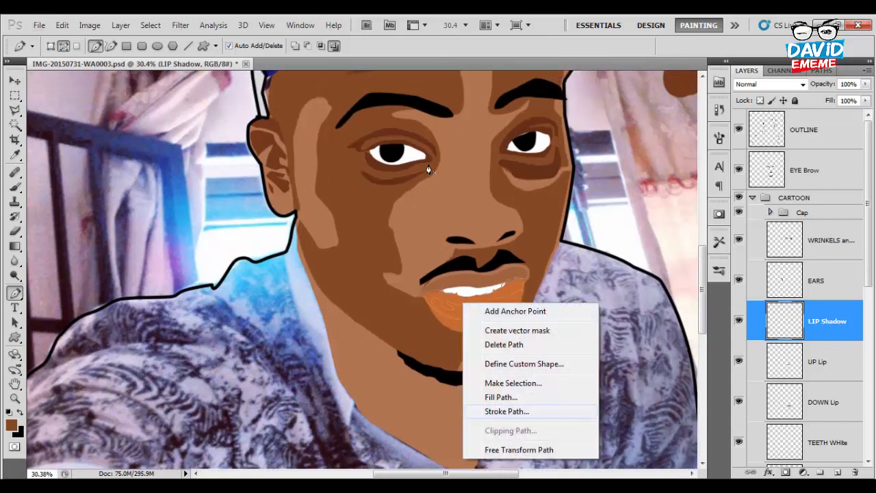
{"action": "key", "text": "Return"}
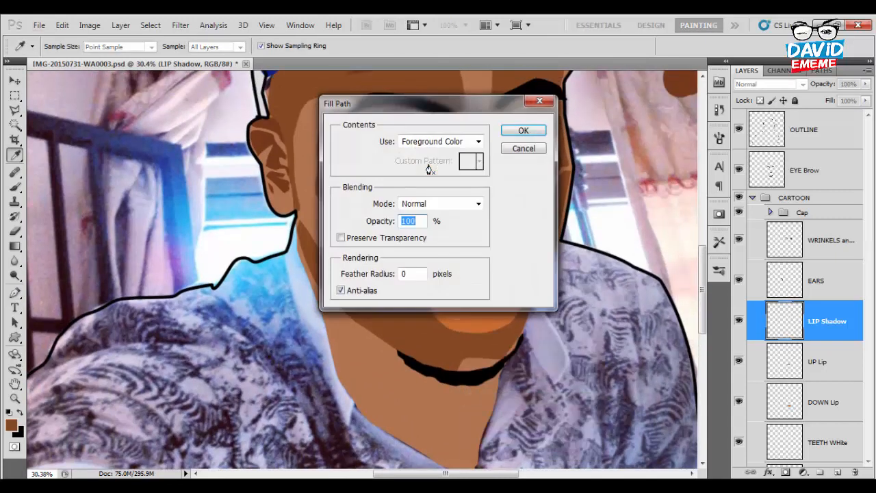
{"action": "key", "text": "Return"}
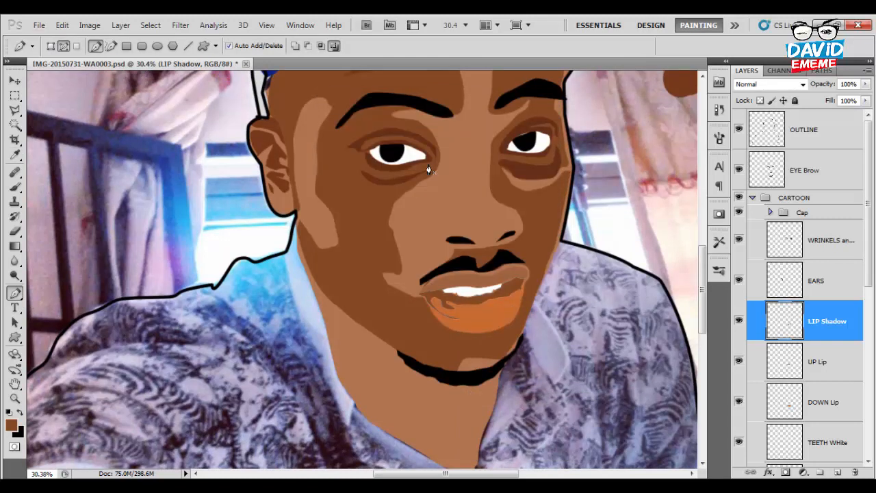
Delete the lip-shadow path and recolour the shape a darker brown, setting the foreground colour's red value to 82.
{"action": "right_click", "coordinate": [484, 294]}
{"action": "left_click", "coordinate": [520, 336]}
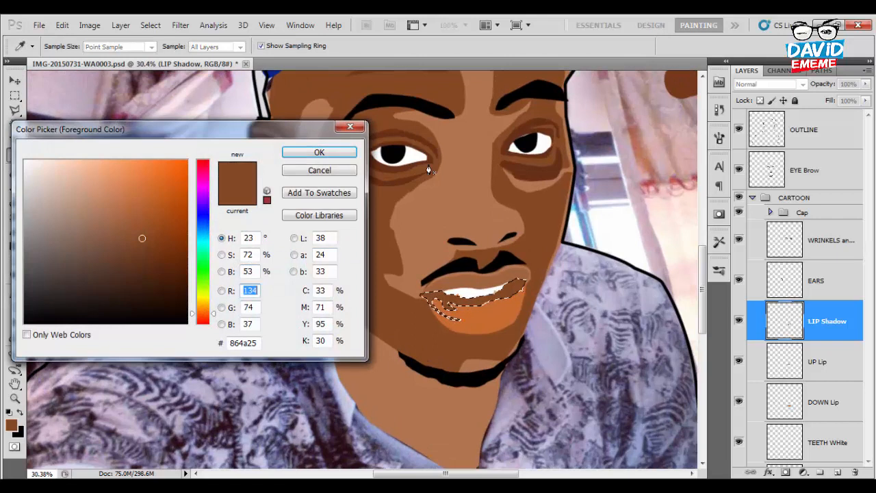
{"action": "type", "text": "82"}
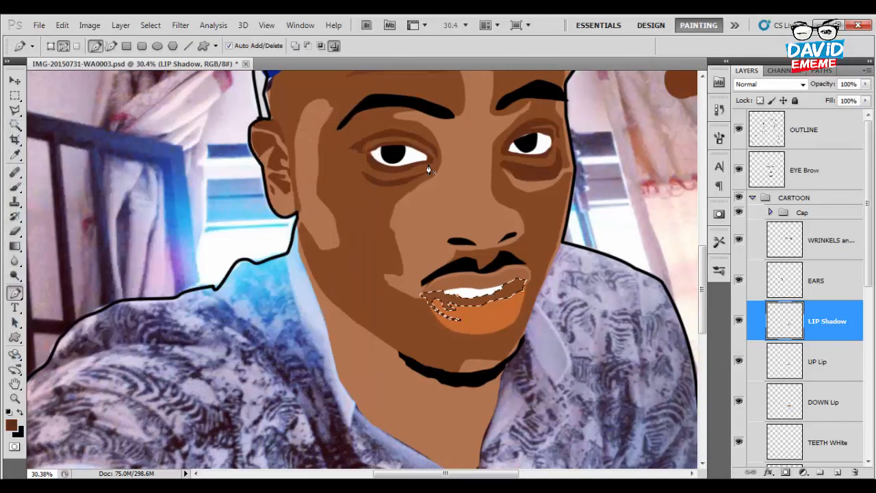
{"action": "key", "text": "b"}
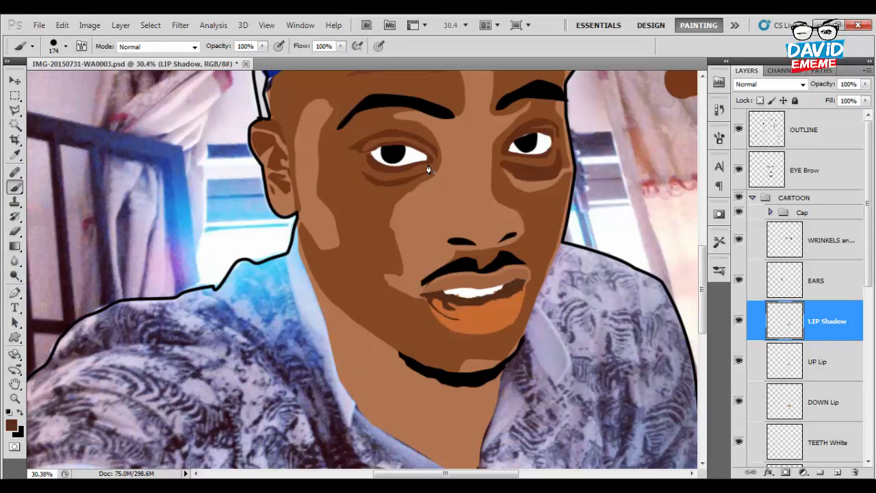
Select the lower lip shape on the DOWN Lip layer and recolour it with the orange-brown a9511b.
{"action": "key", "text": "alt+bracketleft"}
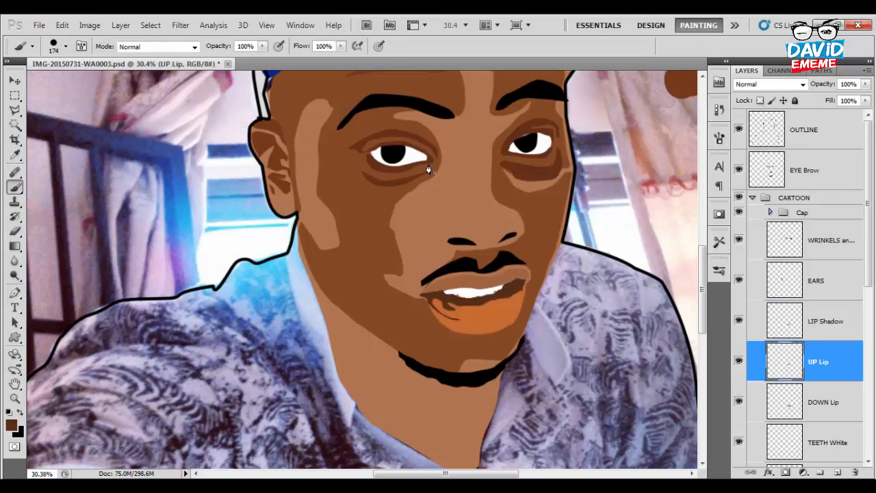
{"action": "key", "text": "alt+bracketleft"}
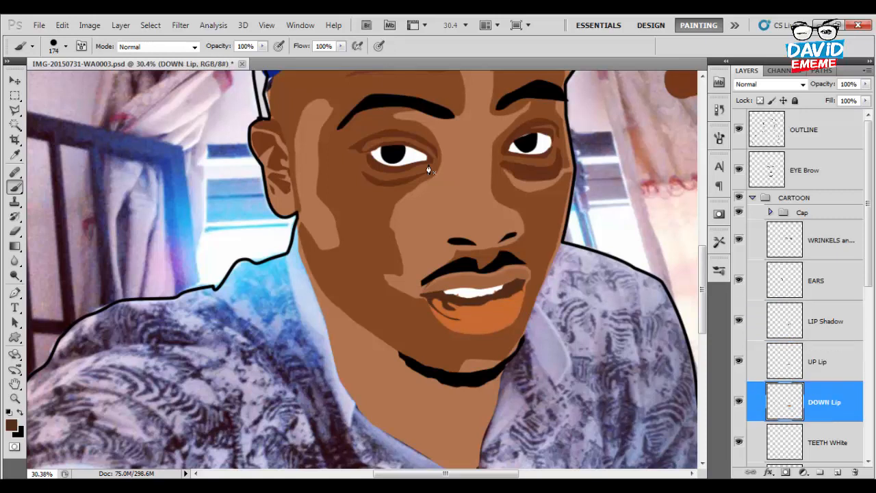
{"action": "key", "text": "ctrl+alt+4"}
{"action": "key", "text": "ctrl+alt+c"}
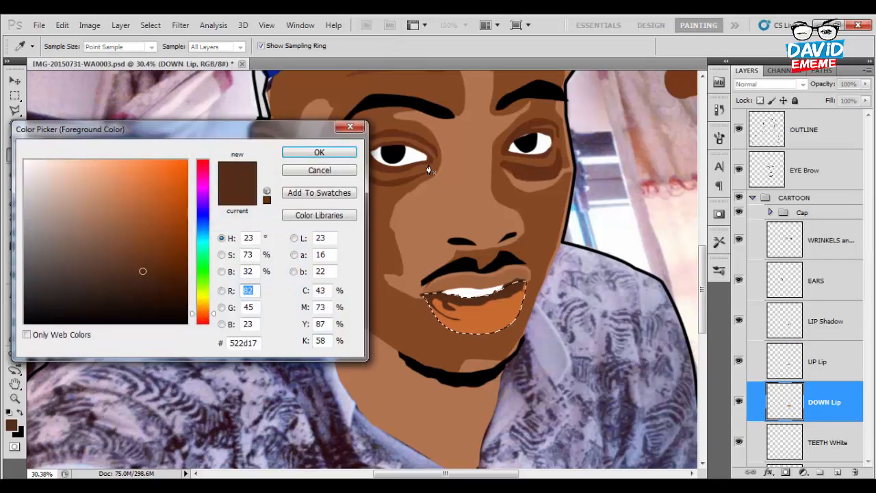
{"action": "left_click", "coordinate": [428, 169]}
{"action": "left_click", "coordinate": [429, 169]}
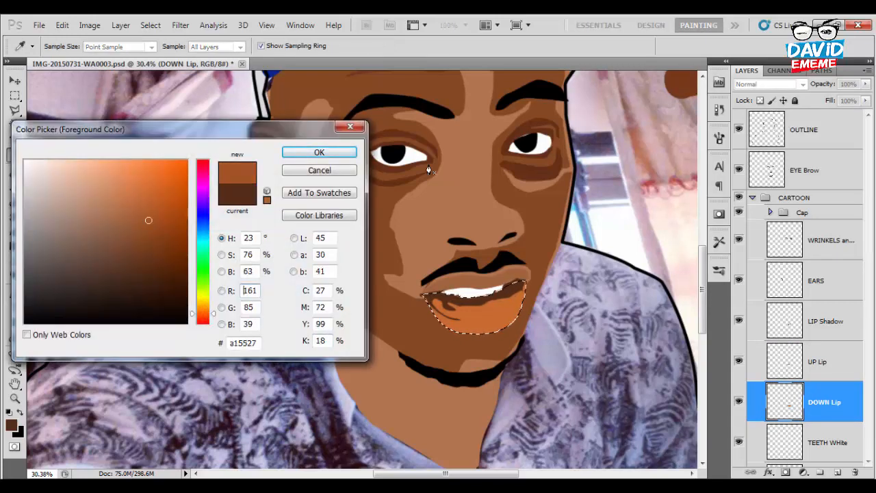
{"action": "key", "text": "Return"}
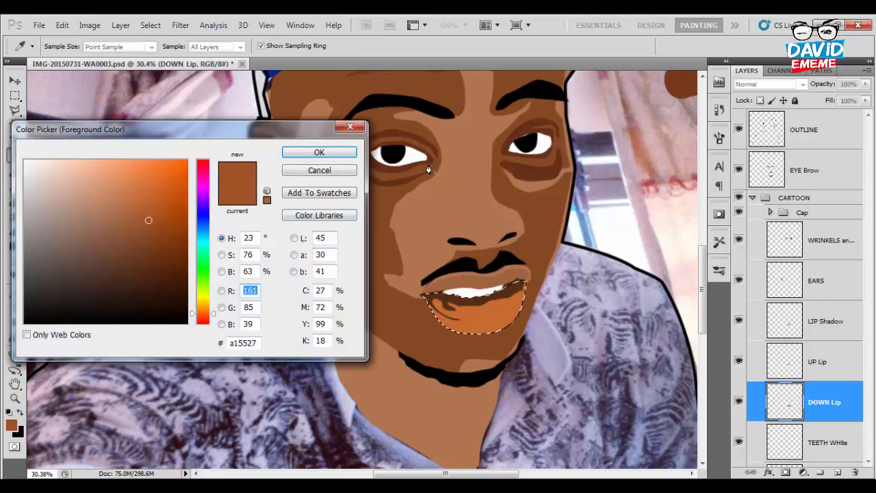
{"action": "left_click", "coordinate": [429, 170]}
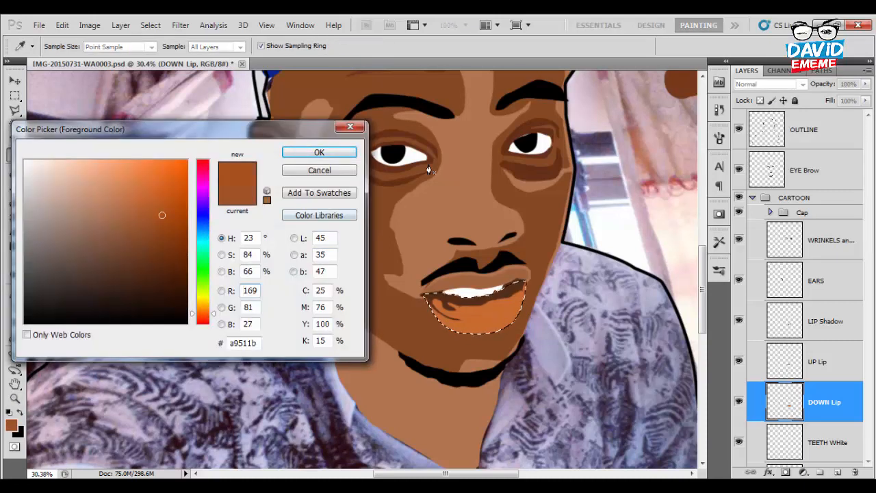
{"action": "key", "text": "Return"}
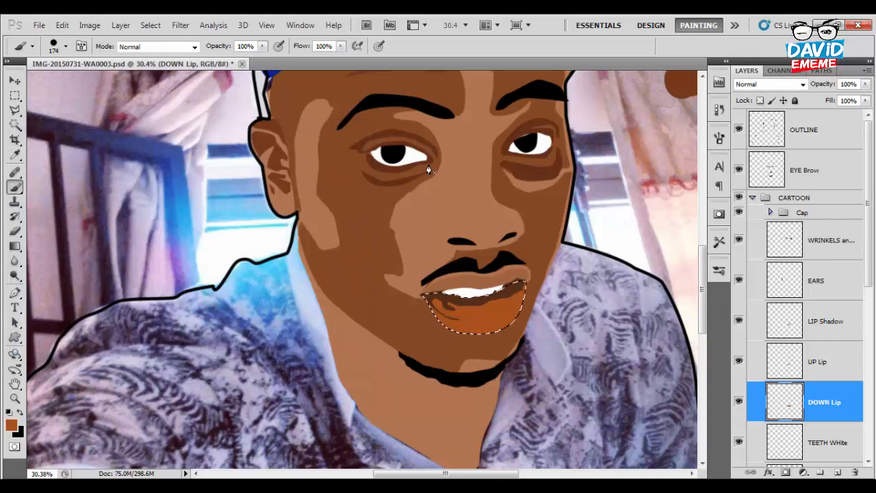
Deselect the lower lip shape and hide the CARTOON group to reveal the photo underneath.
{"action": "scroll", "coordinate": [429, 170], "scroll_direction": "down", "scroll_amount": 2}
{"action": "scroll", "coordinate": [429, 169], "scroll_direction": "up", "scroll_amount": 3}
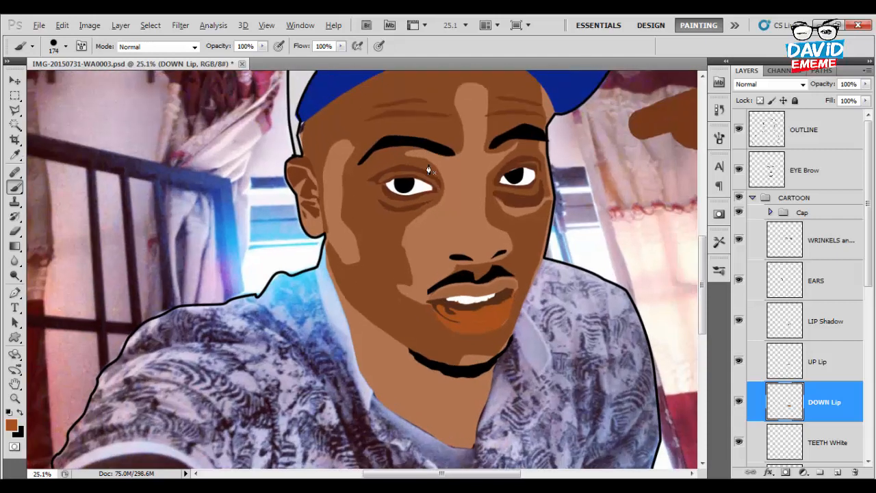
{"action": "key", "text": "alt"}
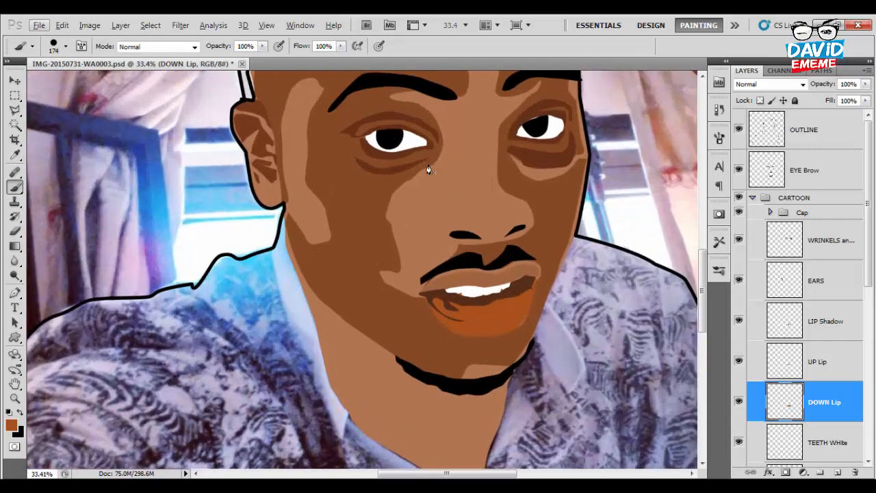
{"action": "key", "text": "ctrl+comma"}
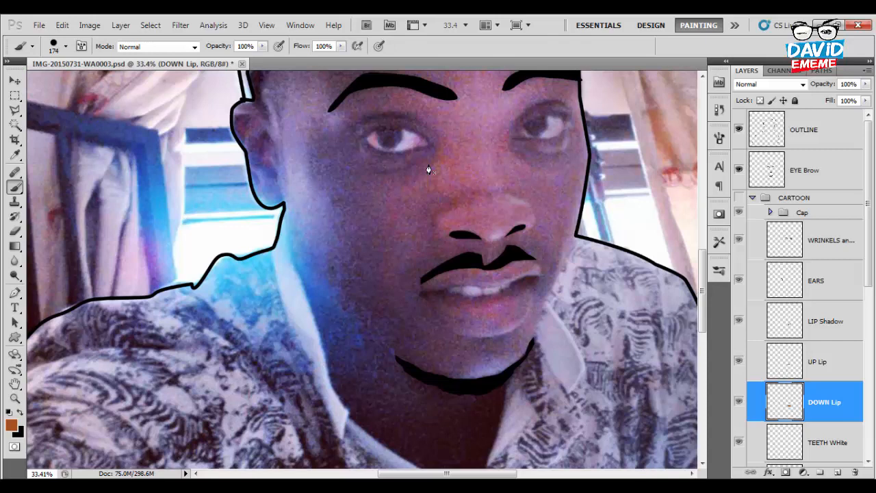
{"action": "key", "text": "bracketleft"}
{"action": "key", "text": "bracketleft"}
{"action": "key", "text": "bracketleft"}
{"action": "key", "text": "bracketleft"}
Trace the shadow between the lower lip and the chin beard as a closed path with the Pen tool.
{"action": "key", "text": "p"}
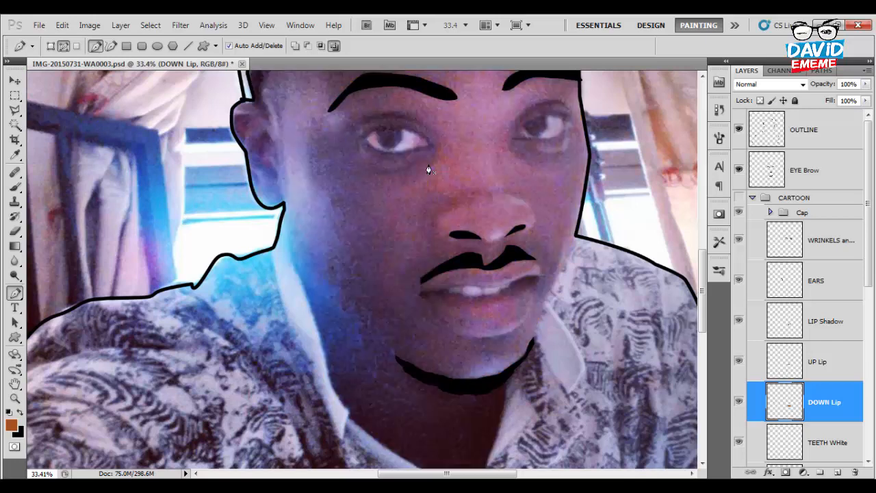
{"action": "key", "text": "ctrl+plus"}
{"action": "scroll", "coordinate": [429, 170], "scroll_direction": "up", "scroll_amount": 3}
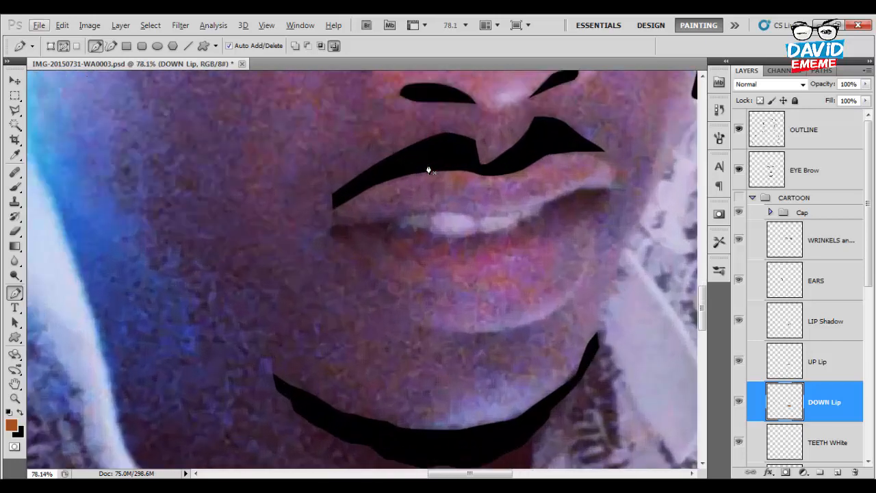
{"action": "left_click", "coordinate": [420, 358]}
{"action": "left_click_drag", "start_coordinate": [452, 339], "coordinate": [552, 316]}
{"action": "left_click", "coordinate": [566, 316]}
{"action": "left_click", "coordinate": [559, 336]}
{"action": "left_click", "coordinate": [547, 355]}
{"action": "left_click", "coordinate": [522, 369]}
{"action": "left_click_drag", "start_coordinate": [498, 378], "coordinate": [436, 370]}
{"action": "left_click", "coordinate": [479, 376]}
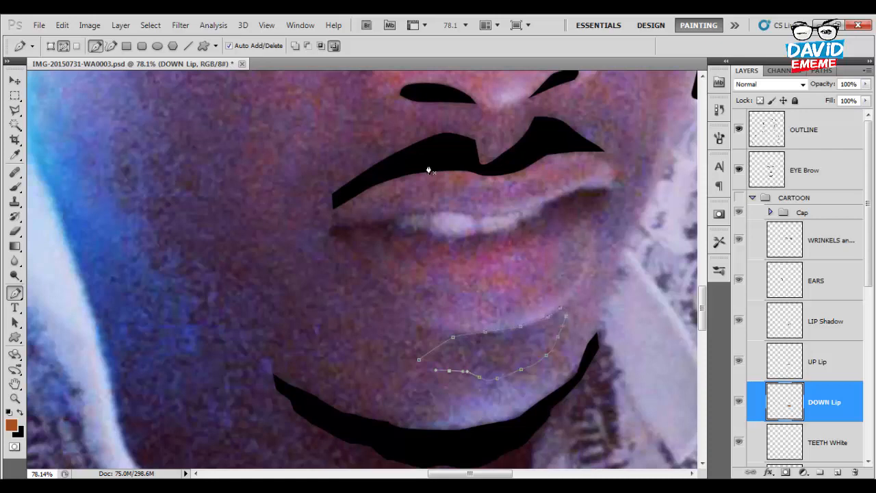
{"action": "left_click", "coordinate": [419, 359]}
Show the CARTOON group and set the foreground colour to the dark brown 643017.
{"action": "scroll", "coordinate": [414, 364], "scroll_direction": "down", "scroll_amount": 5}
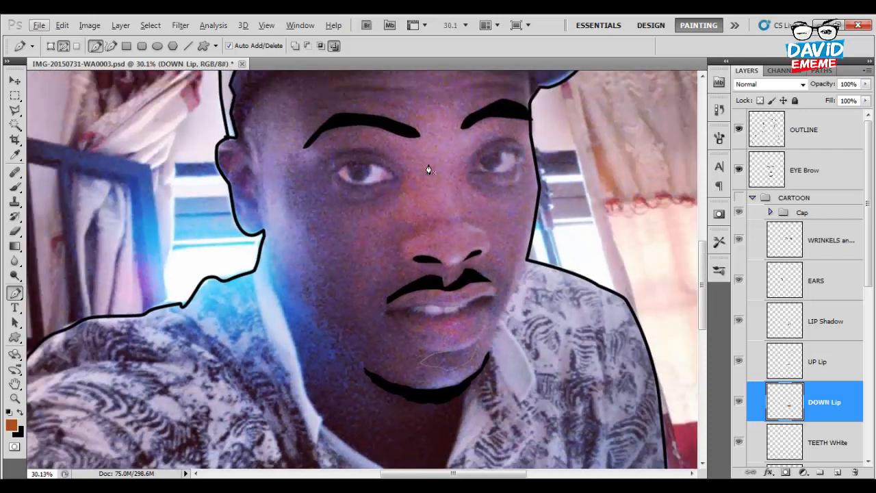
{"action": "left_click", "coordinate": [739, 198]}
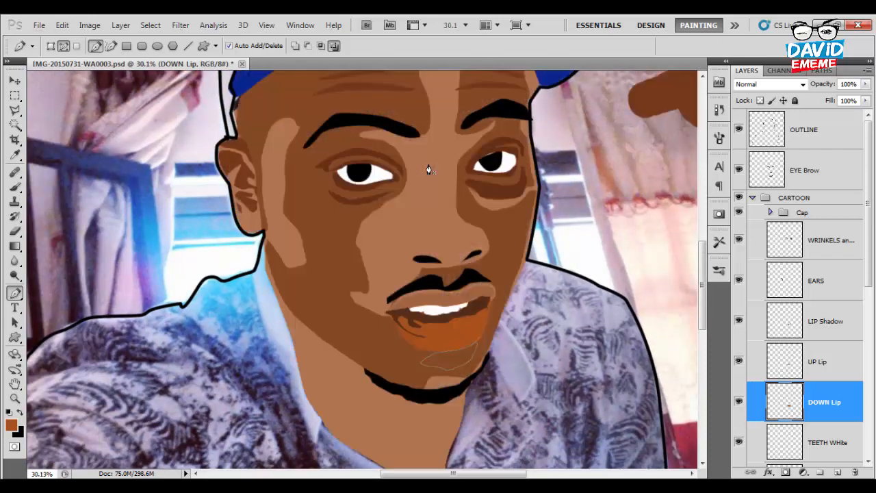
{"action": "key", "text": "F6"}
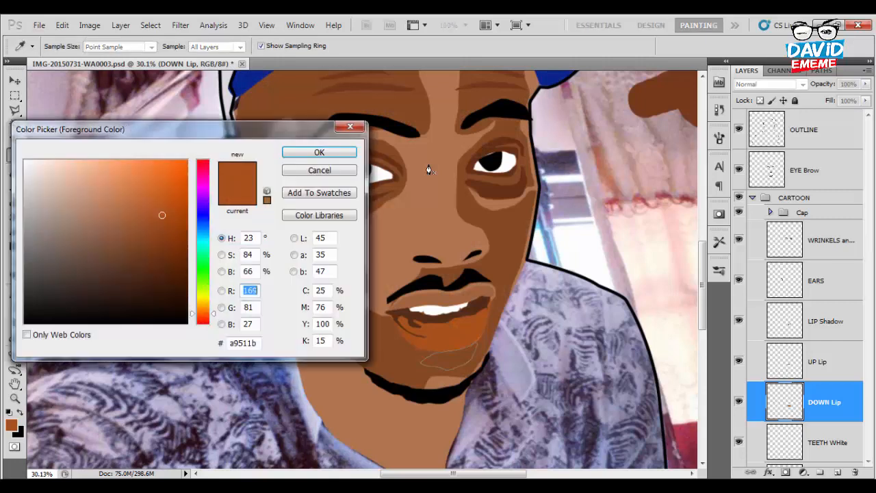
{"action": "left_click", "coordinate": [428, 170]}
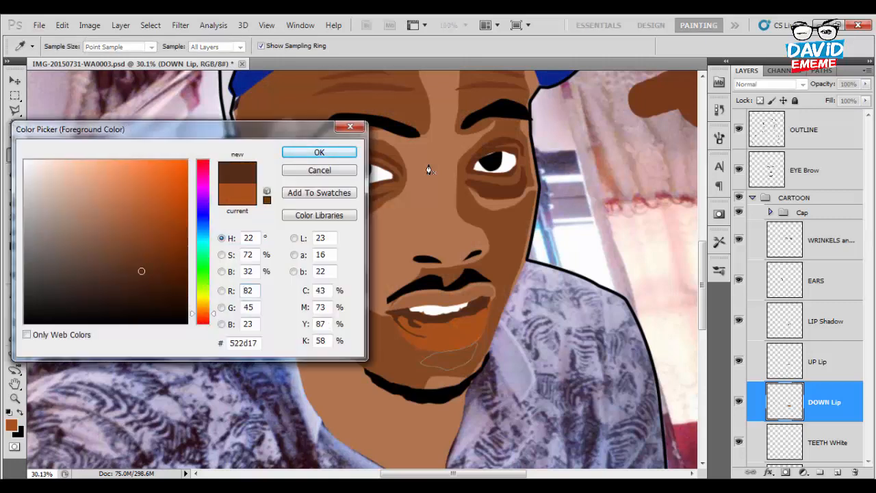
{"action": "key", "text": "Return"}
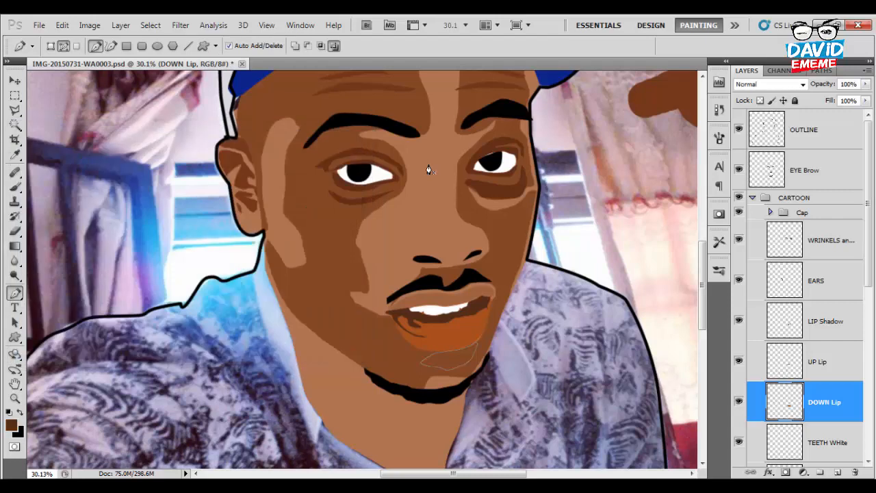
{"action": "key", "text": "F6"}
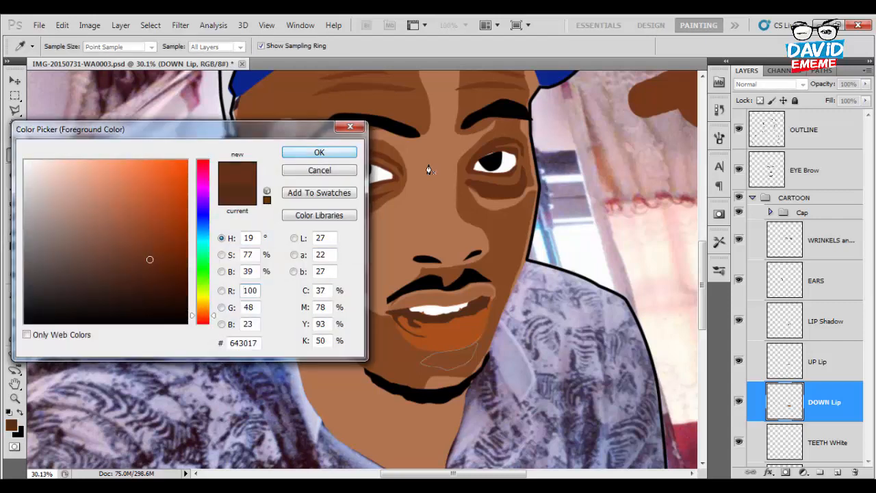
{"action": "key", "text": "Return"}
{"action": "key", "text": "p"}
{"action": "right_click", "coordinate": [429, 170]}
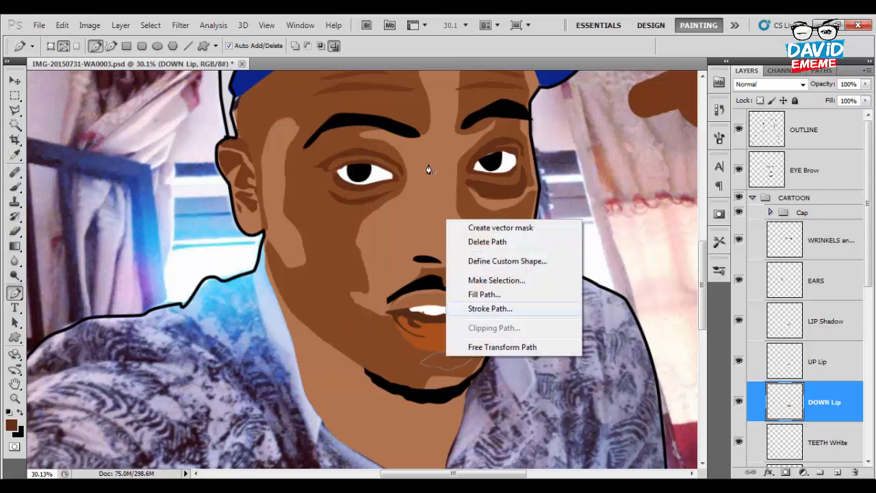
{"action": "key", "text": "Escape"}
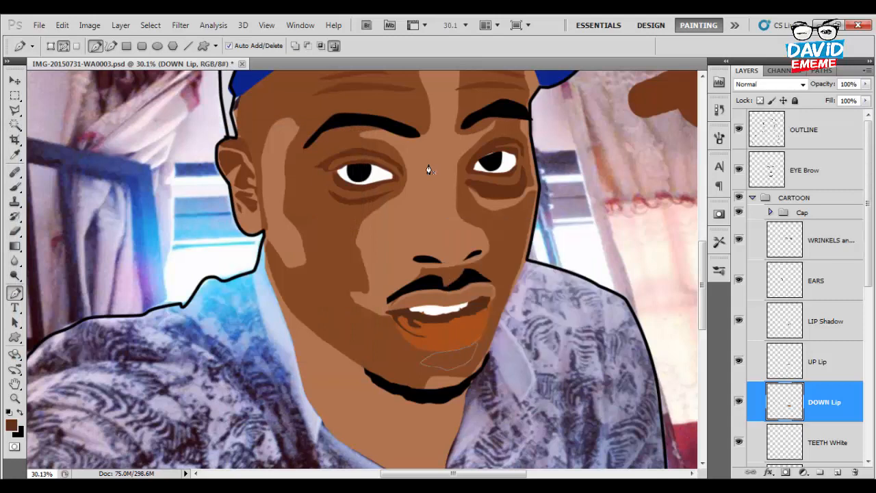
Add a new layer above LIP Shadow and name it LIP LOW Shadow.
{"action": "scroll", "coordinate": [428, 170], "scroll_direction": "down", "scroll_amount": 1}
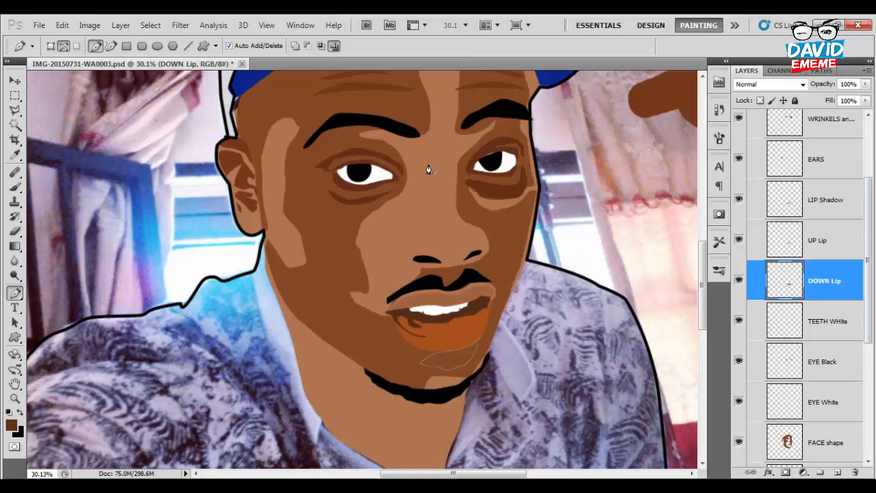
{"action": "key", "text": "alt+bracketright"}
{"action": "key", "text": "alt+bracketright"}
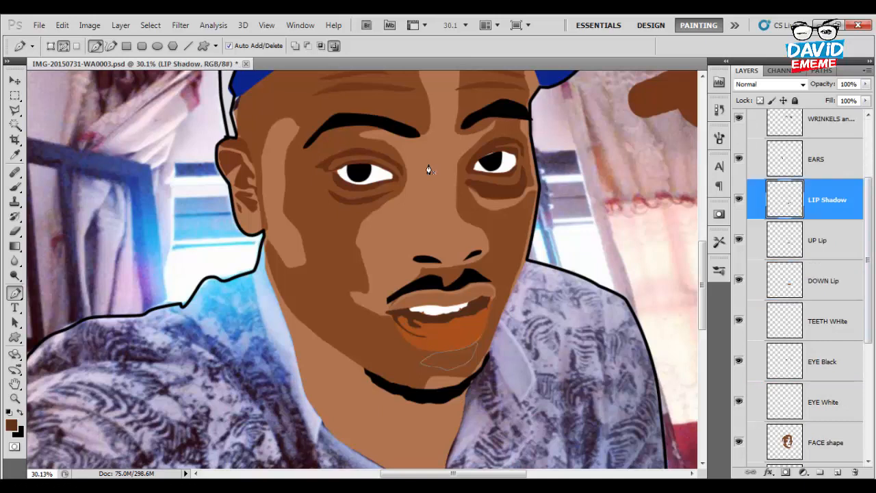
{"action": "key", "text": "ctrl+shift+alt+n"}
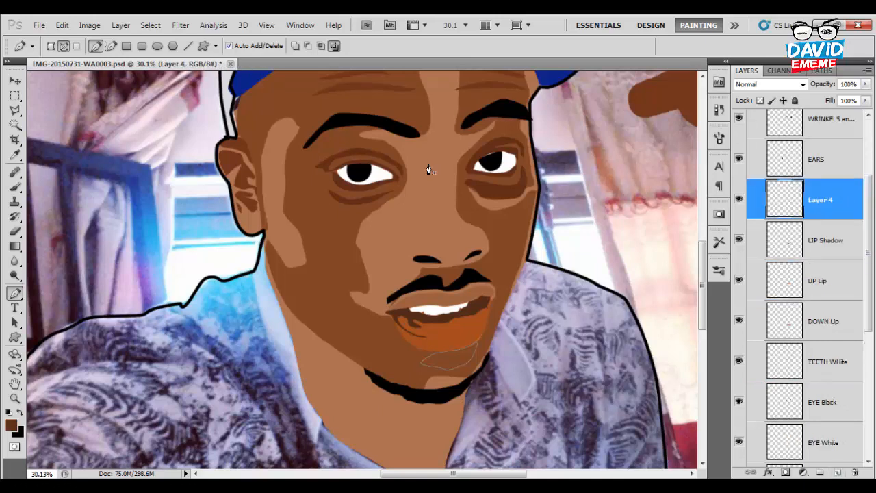
{"action": "double_click", "coordinate": [821, 200]}
{"action": "type", "text": "LIP"}
{"action": "type", "text": " LO"}
{"action": "type", "text": "W"}
{"action": "type", "text": " Shadow"}
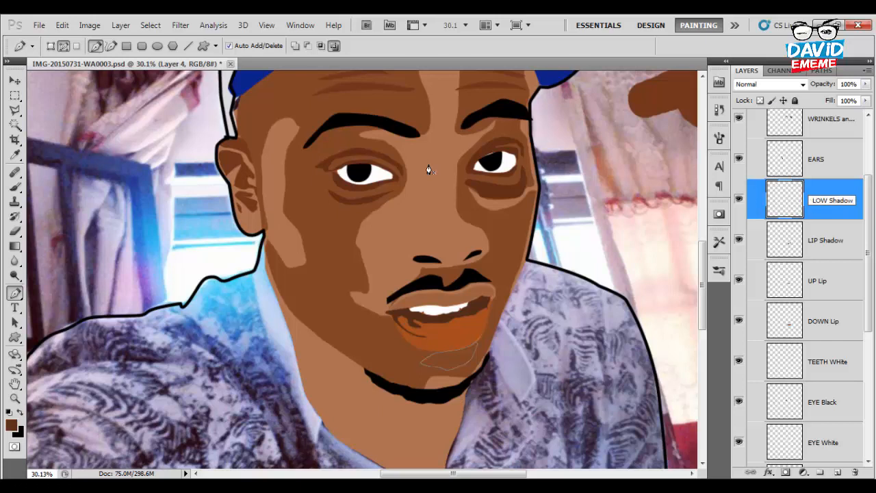
{"action": "key", "text": "Return"}
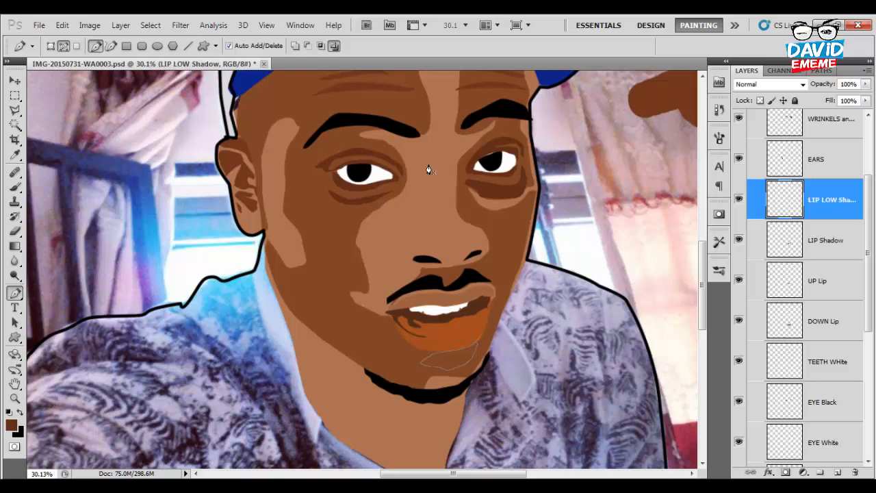
Fill the path below the lower lip with the foreground colour on the LIP LOW Shadow layer and dismiss the path.
{"action": "right_click", "coordinate": [436, 220]}
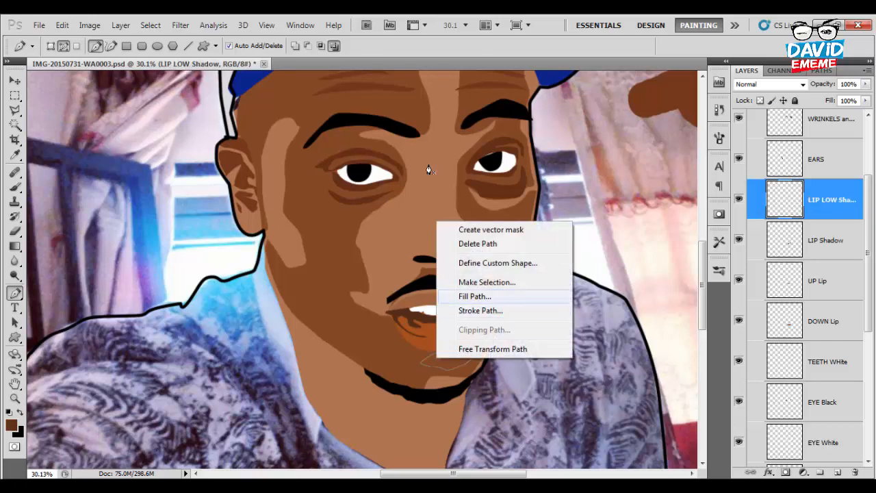
{"action": "left_click", "coordinate": [475, 296]}
{"action": "key", "text": "p"}
{"action": "key", "text": "Return"}
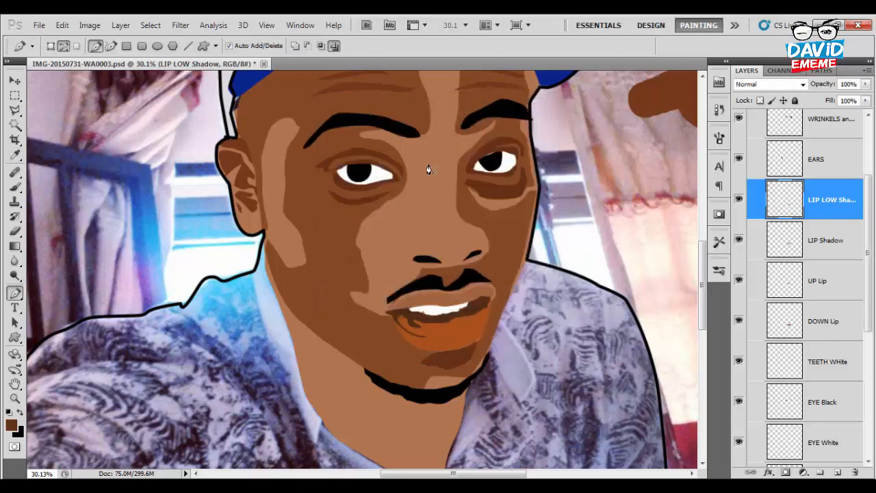
Save the document, and select and hide the CARTOON group to reveal the photo for tracing.
{"action": "scroll", "coordinate": [428, 170], "scroll_direction": "down", "scroll_amount": 2}
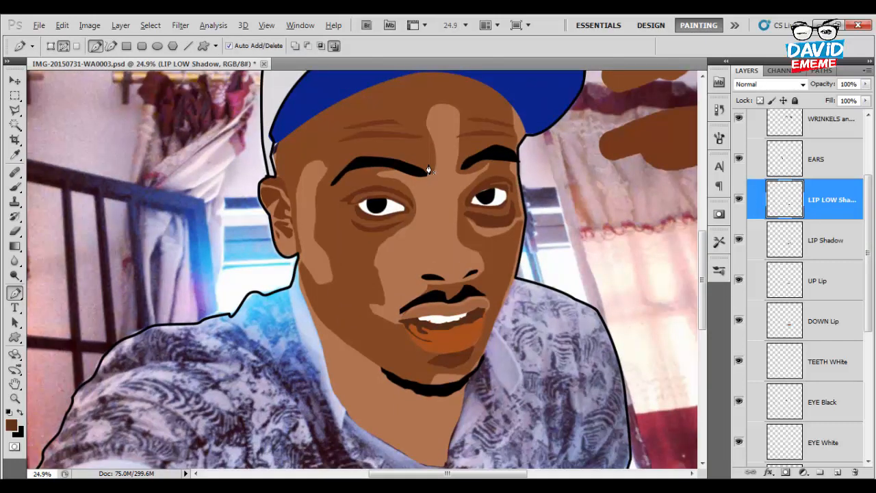
{"action": "scroll", "coordinate": [429, 170], "scroll_direction": "up", "scroll_amount": 1}
{"action": "scroll", "coordinate": [428, 170], "scroll_direction": "up", "scroll_amount": 1}
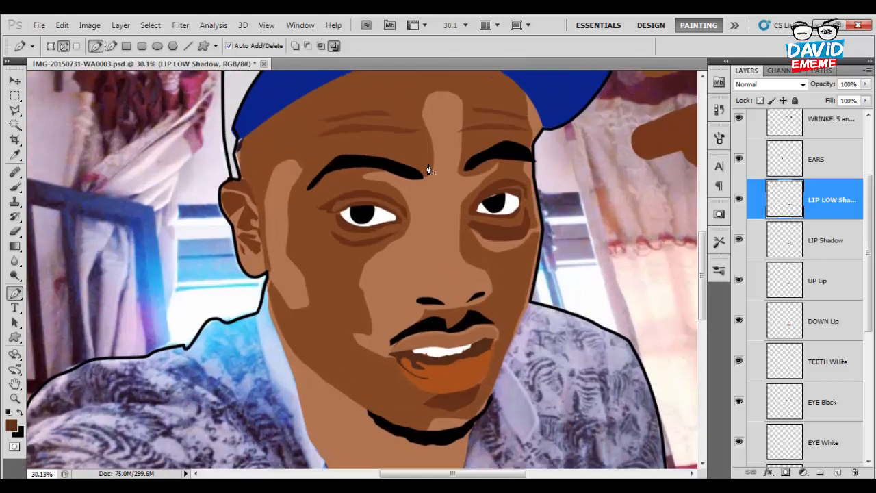
{"action": "scroll", "coordinate": [429, 170], "scroll_direction": "down", "scroll_amount": 5}
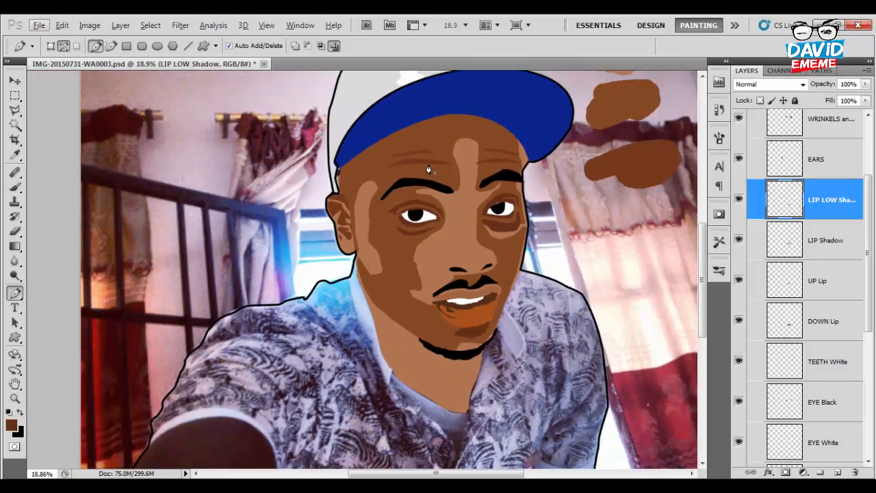
{"action": "scroll", "coordinate": [429, 169], "scroll_direction": "up", "scroll_amount": 3}
{"action": "key", "text": "alt+bracketright"}
{"action": "key", "text": "alt+bracketright"}
{"action": "key", "text": "alt+bracketright"}
{"action": "key", "text": "alt+bracketright"}
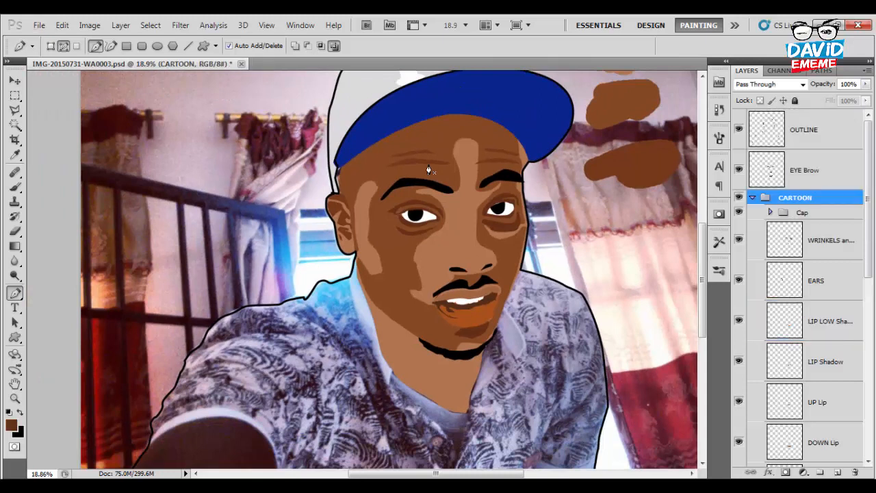
{"action": "key", "text": "ctrl+s"}
{"action": "key", "text": "ctrl+comma"}
{"action": "key", "text": "ctrl+comma"}
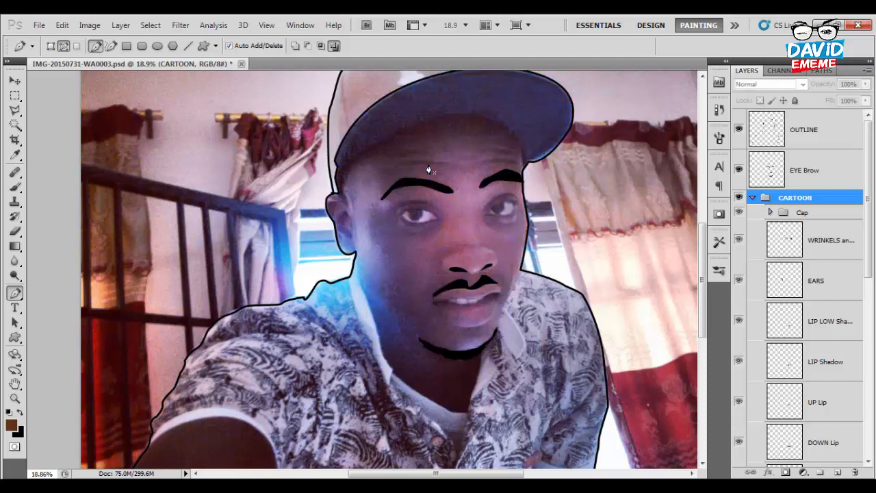
{"action": "key", "text": "ctrl+comma"}
Trace the inner edge of the nose shadow with the Pen tool from the bridge around the left nostril wing to beneath the nose.
{"action": "key", "text": "ctrl+plus"}
{"action": "key", "text": "ctrl+plus"}
{"action": "scroll", "coordinate": [429, 170], "scroll_direction": "up", "scroll_amount": 5}
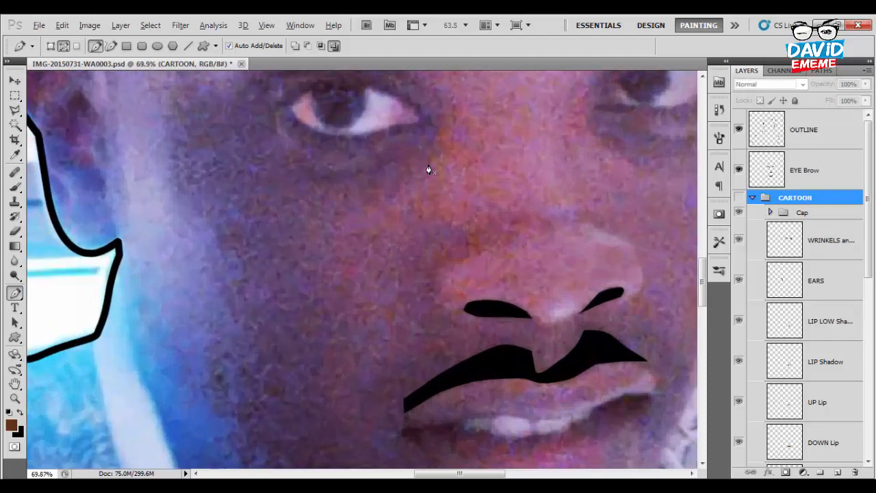
{"action": "left_click", "coordinate": [533, 203]}
{"action": "left_click_drag", "start_coordinate": [546, 216], "coordinate": [560, 216]}
{"action": "mouse_move", "coordinate": [520, 242]}
{"action": "left_mouse_down"}
{"action": "mouse_move", "coordinate": [461, 258]}
{"action": "mouse_move", "coordinate": [436, 285]}
{"action": "left_mouse_up"}
{"action": "left_click", "coordinate": [436, 276], "text": "alt"}
{"action": "left_click_drag", "start_coordinate": [462, 327], "coordinate": [497, 332]}
{"action": "left_click", "coordinate": [462, 327], "text": "alt"}
{"action": "left_click", "coordinate": [484, 331]}
{"action": "left_click", "coordinate": [507, 337]}
Trace the nose shadow's outer edge from beneath the nose around the left nostril wing back up to the bridge, closing the path.
{"action": "left_click_drag", "start_coordinate": [481, 339], "coordinate": [439, 342]}
{"action": "left_click", "coordinate": [419, 340]}
{"action": "left_click", "coordinate": [419, 326]}
{"action": "left_click", "coordinate": [409, 302]}
{"action": "left_click_drag", "start_coordinate": [408, 278], "coordinate": [413, 265]}
{"action": "left_click", "coordinate": [424, 251]}
{"action": "left_click", "coordinate": [436, 243]}
{"action": "left_click_drag", "start_coordinate": [450, 234], "coordinate": [511, 207]}
{"action": "left_click", "coordinate": [517, 204]}
{"action": "left_click", "coordinate": [547, 216]}
{"action": "scroll", "coordinate": [546, 212], "scroll_direction": "down", "scroll_amount": 1}
{"action": "left_click_drag", "start_coordinate": [546, 213], "coordinate": [463, 229]}
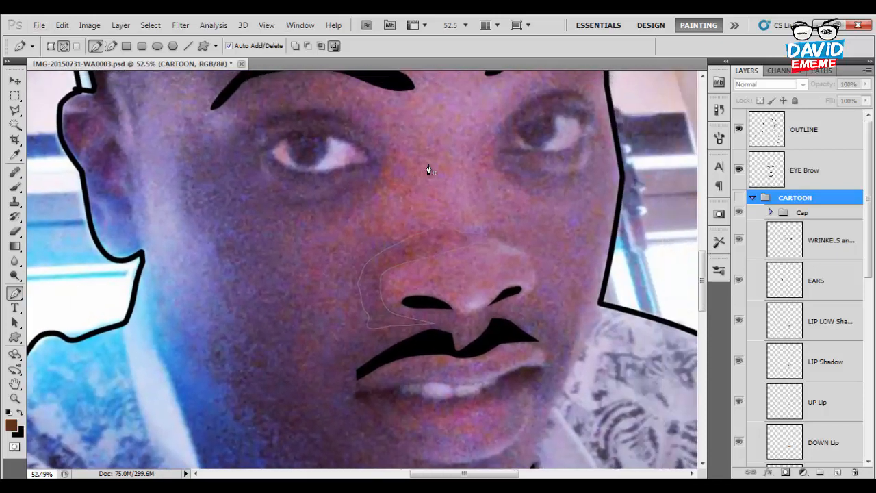
Show the CARTOON group and set the foreground colour to the medium brown 864a25.
{"action": "left_click", "coordinate": [739, 197]}
{"action": "left_click", "coordinate": [739, 197]}
{"action": "left_click", "coordinate": [739, 197]}
{"action": "left_click", "coordinate": [739, 198]}
{"action": "scroll", "coordinate": [428, 170], "scroll_direction": "down", "scroll_amount": 1}
{"action": "left_click", "coordinate": [739, 198]}
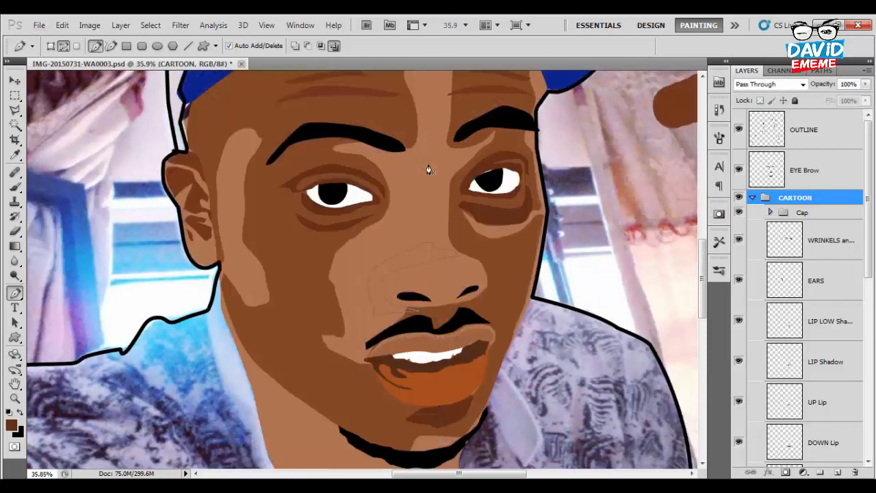
{"action": "left_click", "coordinate": [11, 425]}
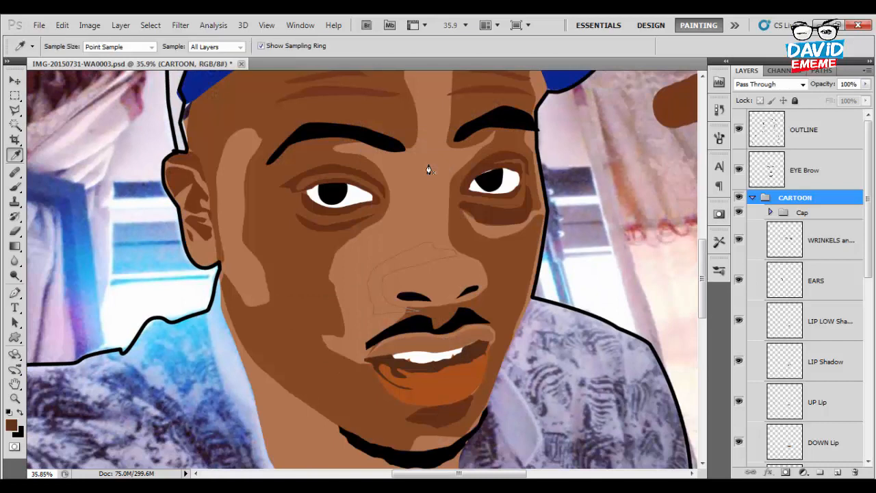
{"action": "left_click", "coordinate": [428, 170]}
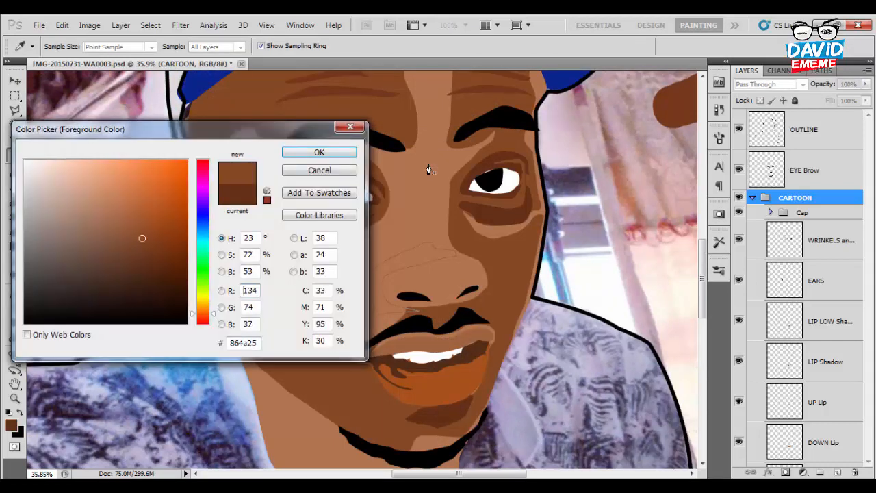
{"action": "key", "text": "Return"}
{"action": "key", "text": "p"}
Fill the nose shadow path with the foreground brown on the FACE shape layer, and delete the path.
{"action": "scroll", "coordinate": [801, 274], "scroll_direction": "down", "scroll_amount": 6}
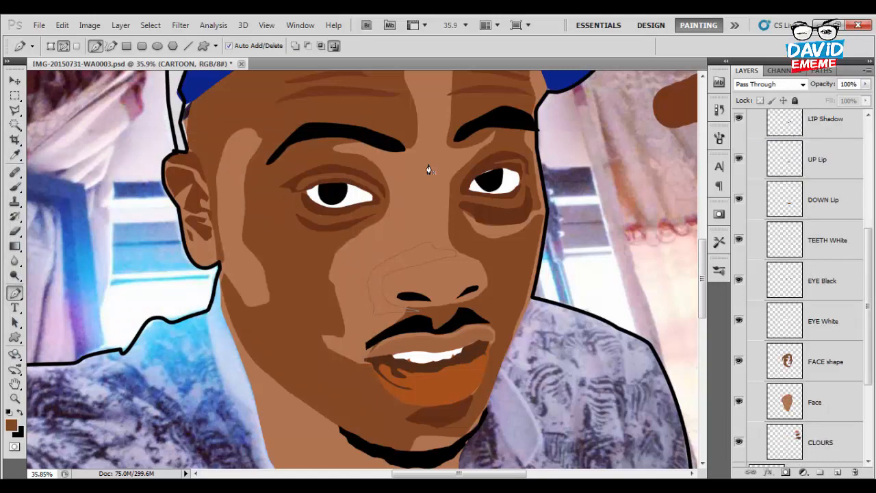
{"action": "left_click", "coordinate": [827, 362]}
{"action": "right_click", "coordinate": [389, 263]}
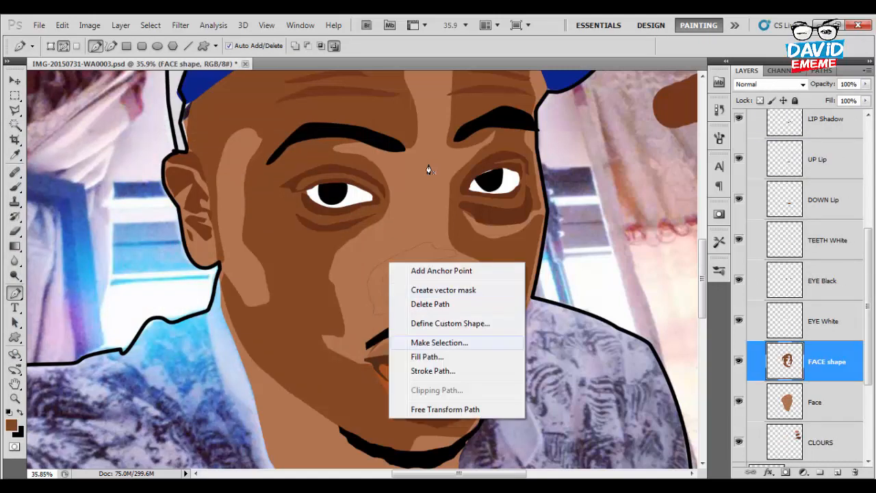
{"action": "left_click", "coordinate": [429, 170]}
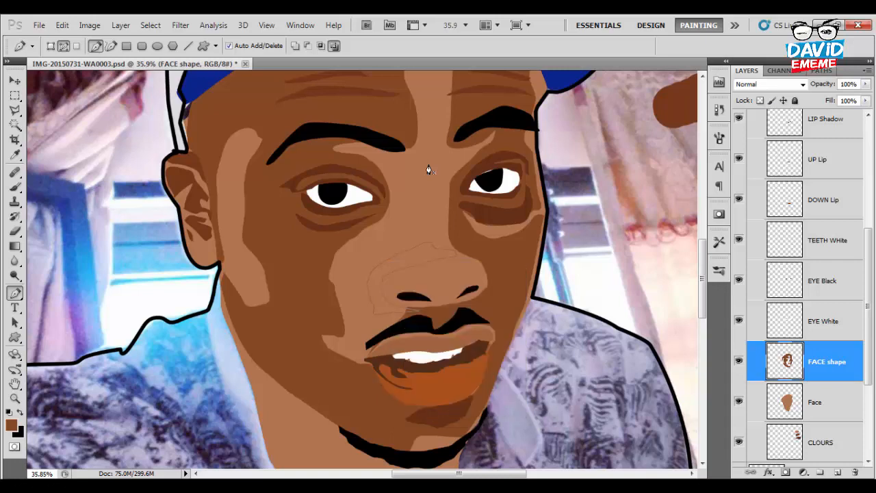
{"action": "right_click", "coordinate": [380, 302]}
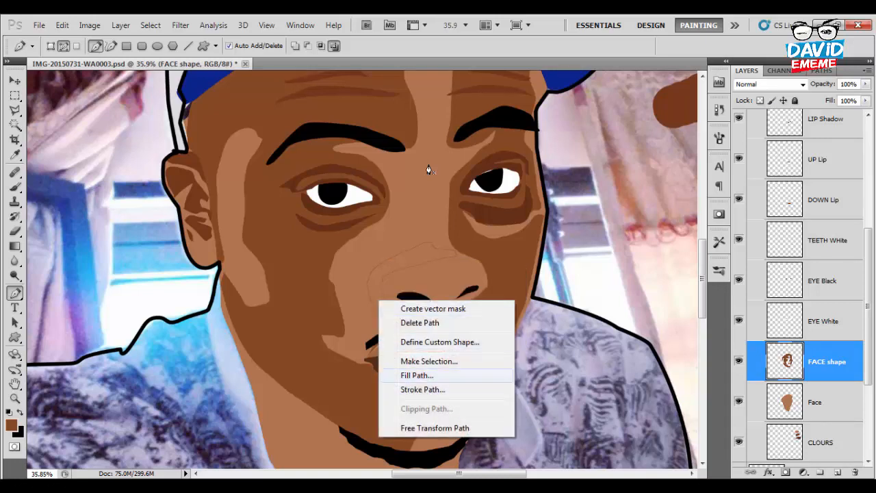
{"action": "key", "text": "Return"}
{"action": "key", "text": "Return"}
{"action": "right_click", "coordinate": [379, 274]}
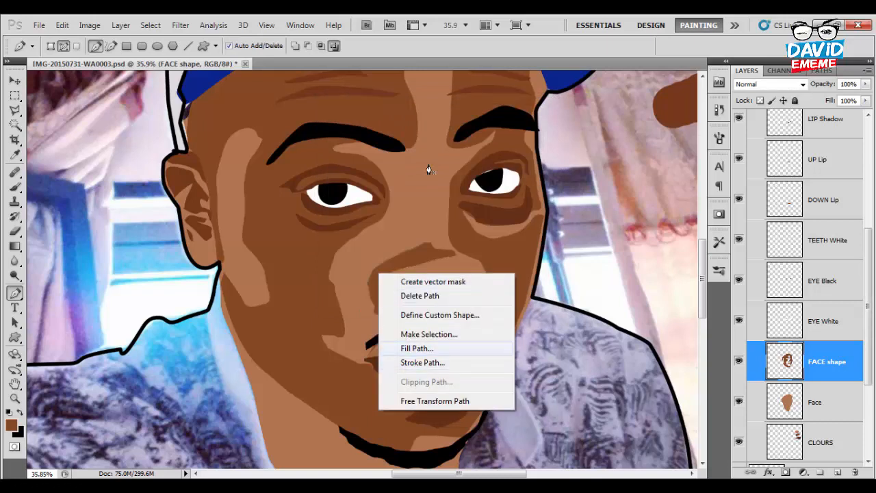
{"action": "left_click", "coordinate": [421, 296]}
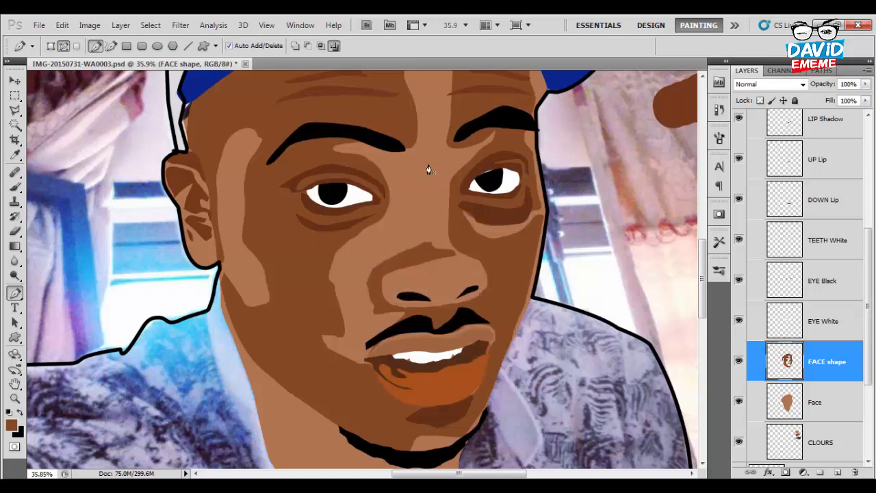
Compare the filled nose shadow with the photo by toggling the CARTOON group's visibility.
{"action": "scroll", "coordinate": [429, 169], "scroll_direction": "down", "scroll_amount": 3}
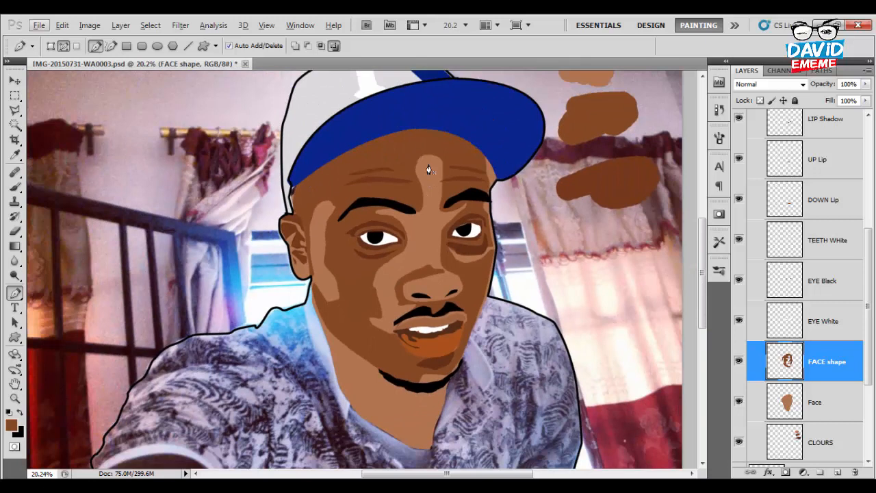
{"action": "scroll", "coordinate": [802, 288], "scroll_direction": "up", "scroll_amount": 3}
{"action": "left_click", "coordinate": [739, 197]}
{"action": "left_click", "coordinate": [739, 197]}
{"action": "left_click", "coordinate": [739, 197]}
{"action": "left_click", "coordinate": [738, 198]}
{"action": "left_click", "coordinate": [739, 197]}
{"action": "left_click", "coordinate": [738, 197]}
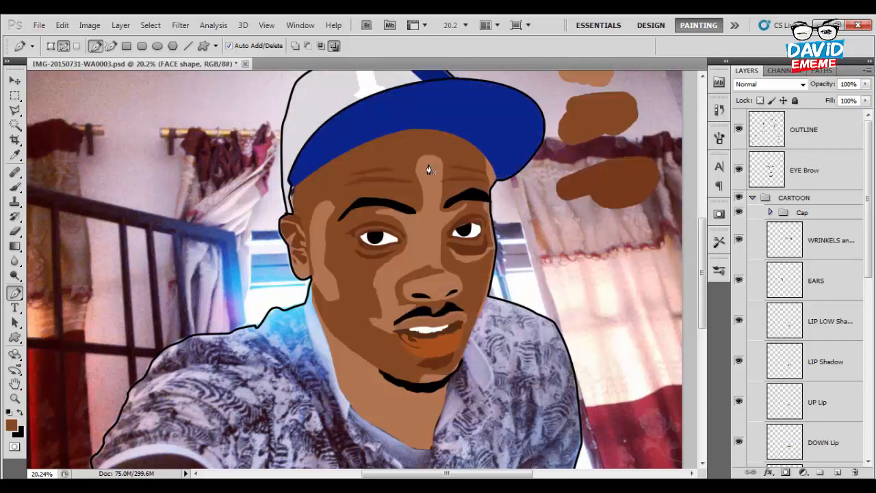
Hide the CARTOON group and trace the nose tip between the nostrils with the Pen tool.
{"action": "scroll", "coordinate": [429, 170], "scroll_direction": "up", "scroll_amount": 6}
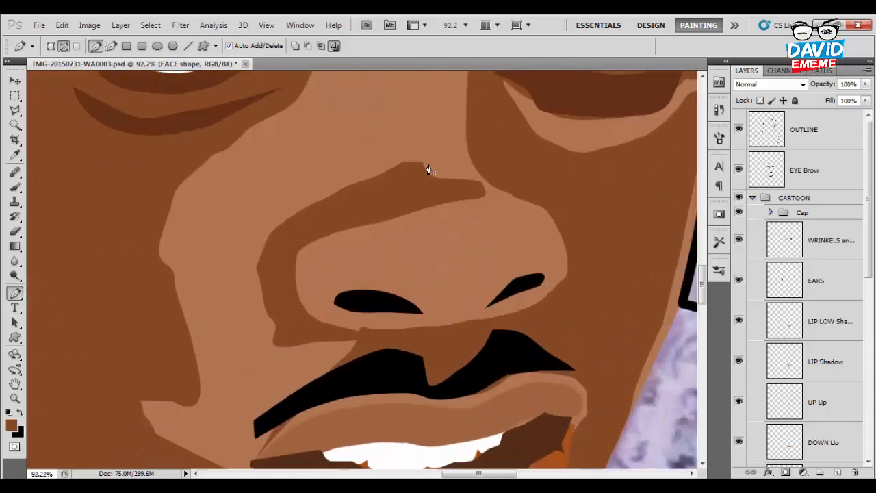
{"action": "key", "text": "ctrl+comma"}
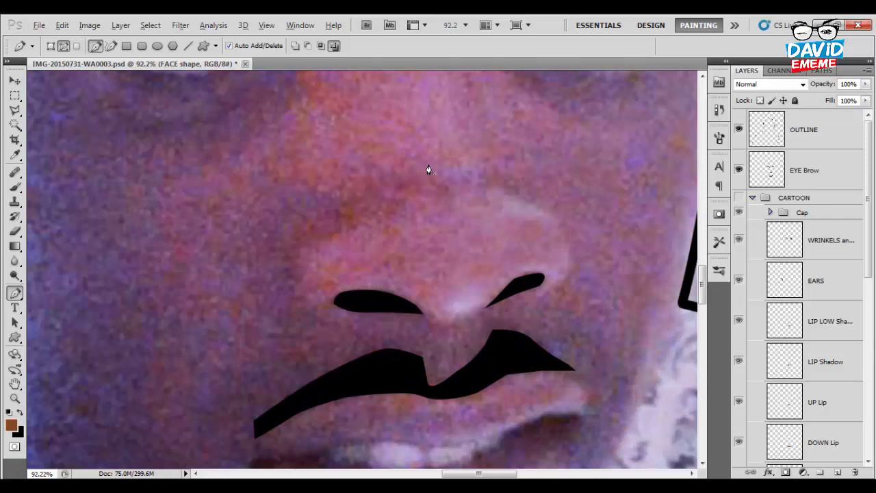
{"action": "key", "text": "ctrl+comma"}
{"action": "key", "text": "ctrl+comma"}
{"action": "left_click", "coordinate": [432, 322]}
{"action": "left_click", "coordinate": [440, 328]}
{"action": "left_click", "coordinate": [463, 326]}
{"action": "left_click", "coordinate": [476, 319]}
{"action": "left_click", "coordinate": [484, 310]}
{"action": "left_click", "coordinate": [489, 303]}
Convert the nose tip path into a selection with a 0-pixel feather, and deselect it after showing the CARTOON group.
{"action": "right_click", "coordinate": [431, 296]}
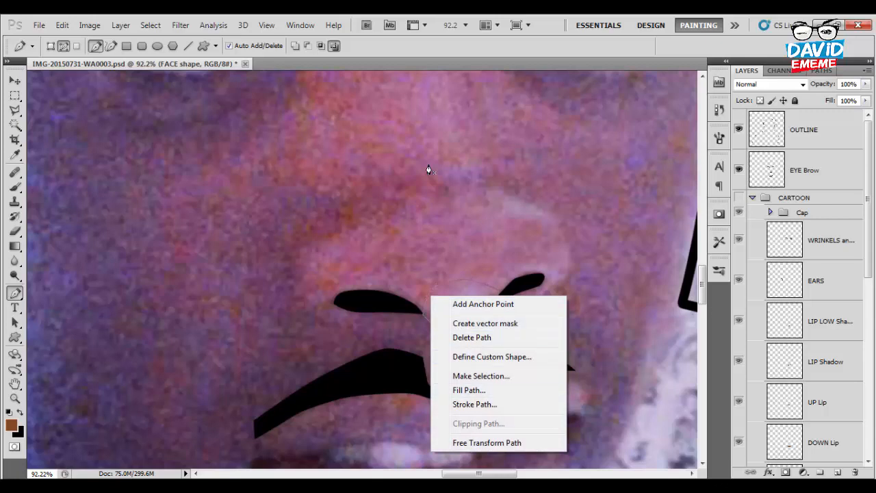
{"action": "left_click", "coordinate": [481, 376]}
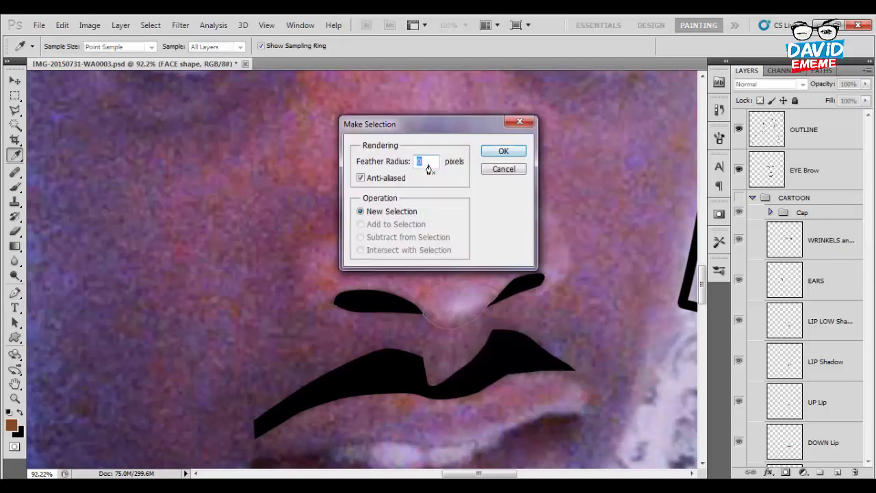
{"action": "key", "text": "Return"}
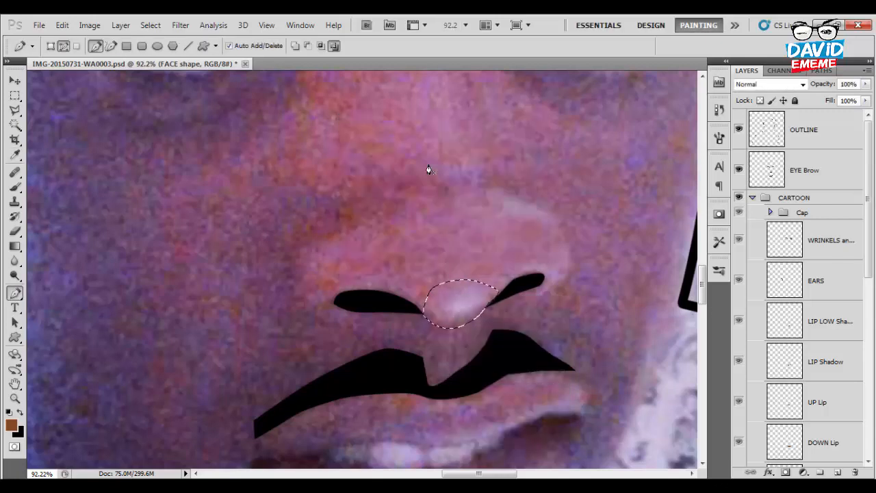
{"action": "scroll", "coordinate": [428, 170], "scroll_direction": "down", "scroll_amount": 5}
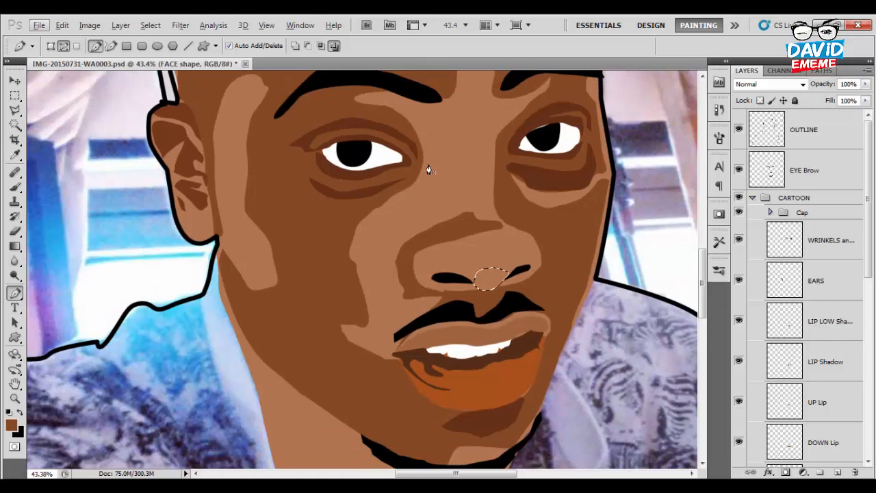
{"action": "scroll", "coordinate": [428, 170], "scroll_direction": "up", "scroll_amount": 3}
{"action": "key", "text": "ctrl+d"}
{"action": "key", "text": "alt"}
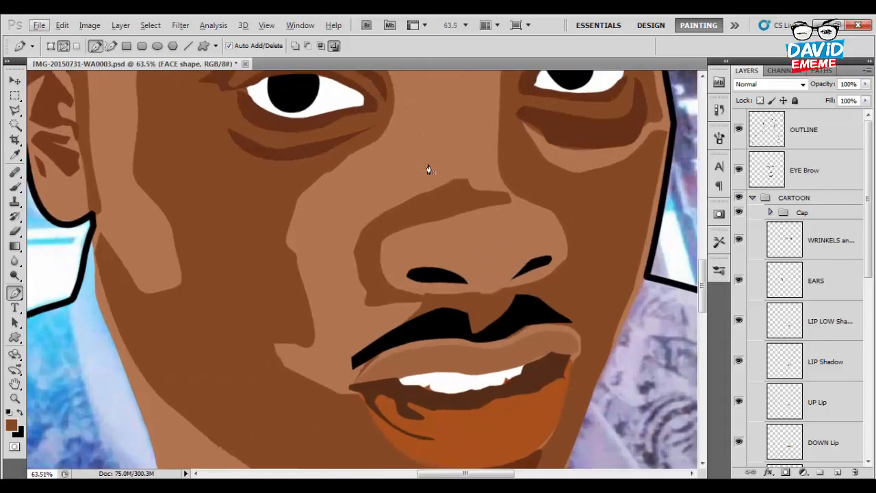
Hide the CARTOON group and retrace the underside of the nose tip from nostril to nostril as a flatter Pen path.
{"action": "key", "text": "ctrl+comma"}
{"action": "key", "text": "ctrl+comma"}
{"action": "key", "text": "ctrl+comma"}
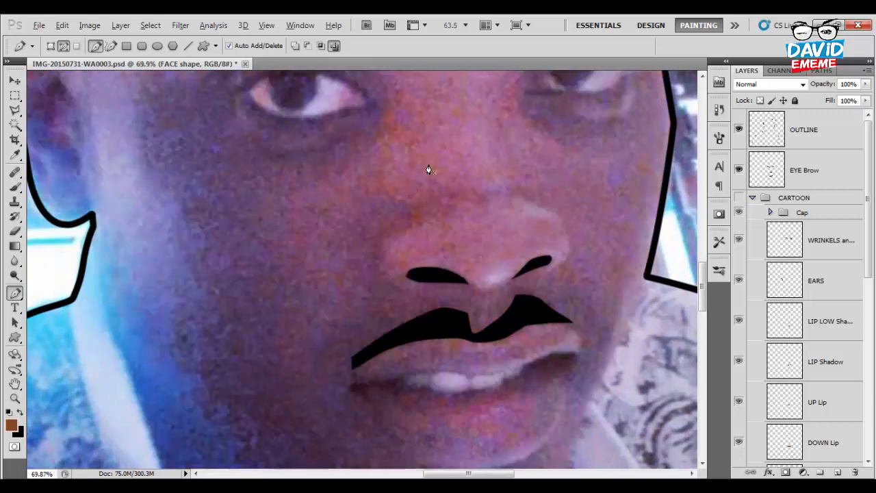
{"action": "scroll", "coordinate": [428, 170], "scroll_direction": "up", "scroll_amount": 1}
{"action": "key", "text": "alt"}
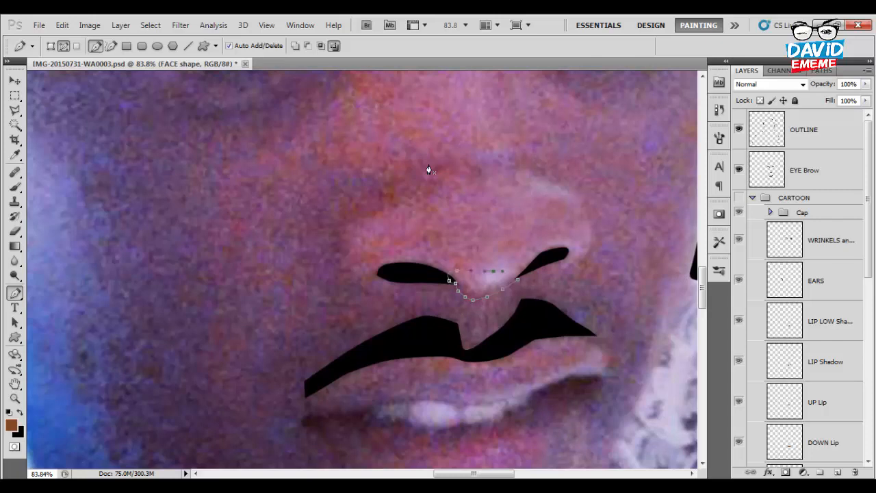
Make a selection from the retraced nose tip path, show the CARTOON group again and clear the selection.
{"action": "right_click", "coordinate": [500, 278]}
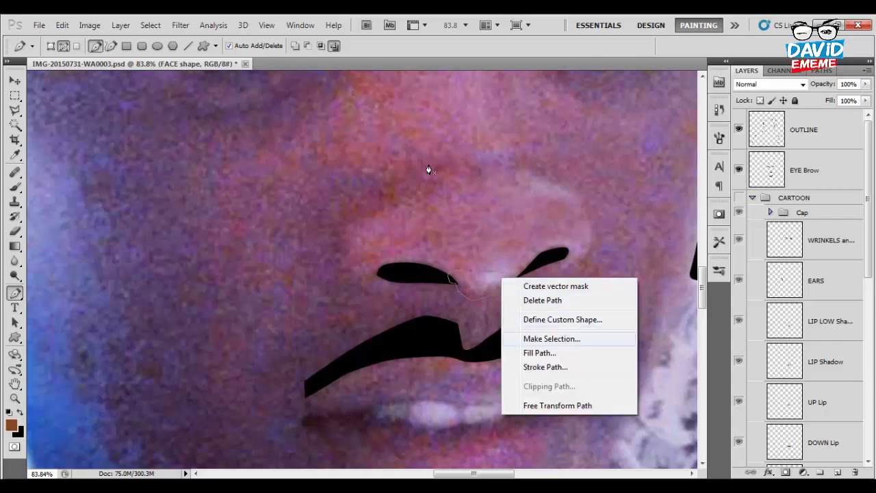
{"action": "left_click", "coordinate": [525, 336]}
{"action": "key", "text": "Return"}
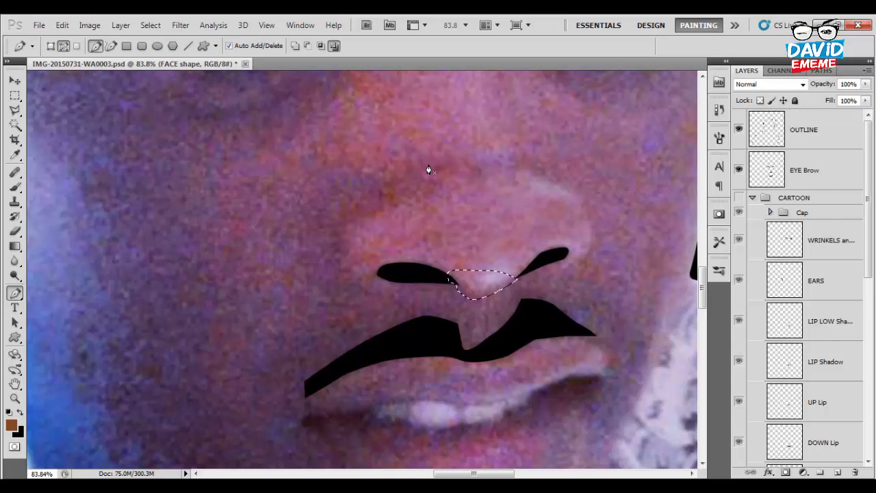
{"action": "key", "text": "ctrl+comma"}
{"action": "key", "text": "ctrl+d"}
{"action": "scroll", "coordinate": [429, 170], "scroll_direction": "down", "scroll_amount": 4}
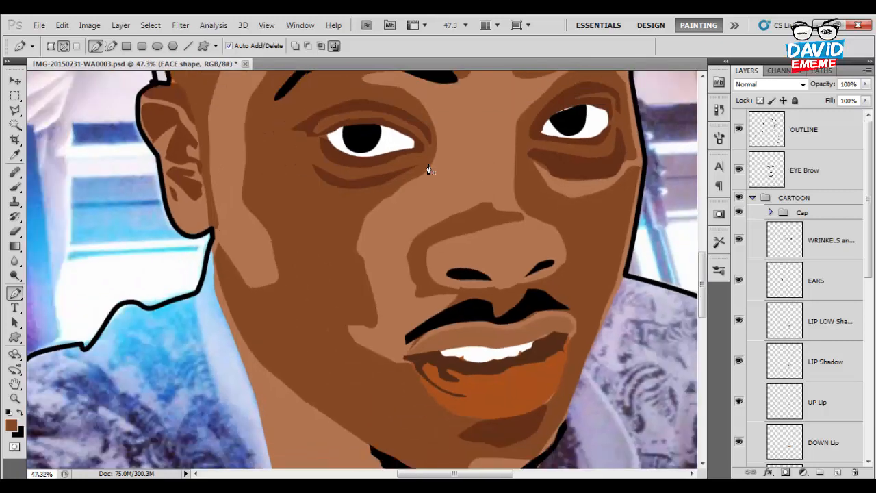
Trace a closed shading path across the lower nose around both nostrils over the photo, and show the CARTOON group.
{"action": "scroll", "coordinate": [429, 170], "scroll_direction": "up", "scroll_amount": 1}
{"action": "key", "text": "ctrl+comma"}
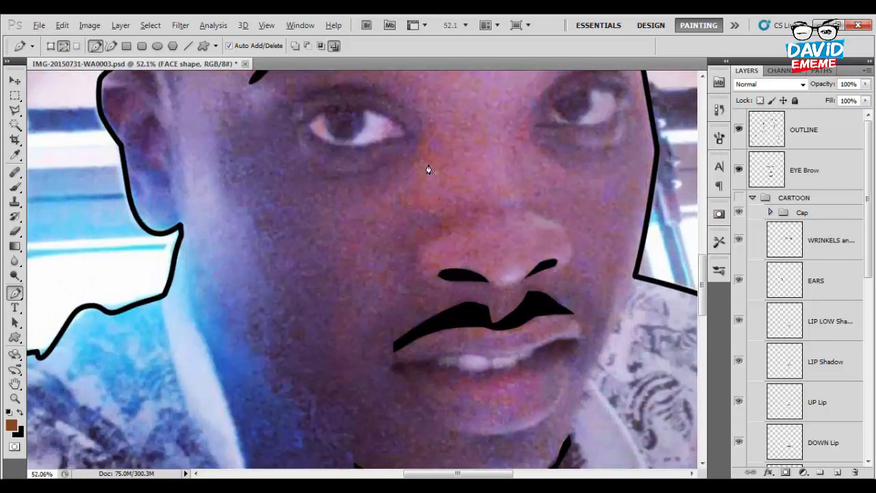
{"action": "scroll", "coordinate": [428, 170], "scroll_direction": "up", "scroll_amount": 2}
{"action": "key", "text": "alt"}
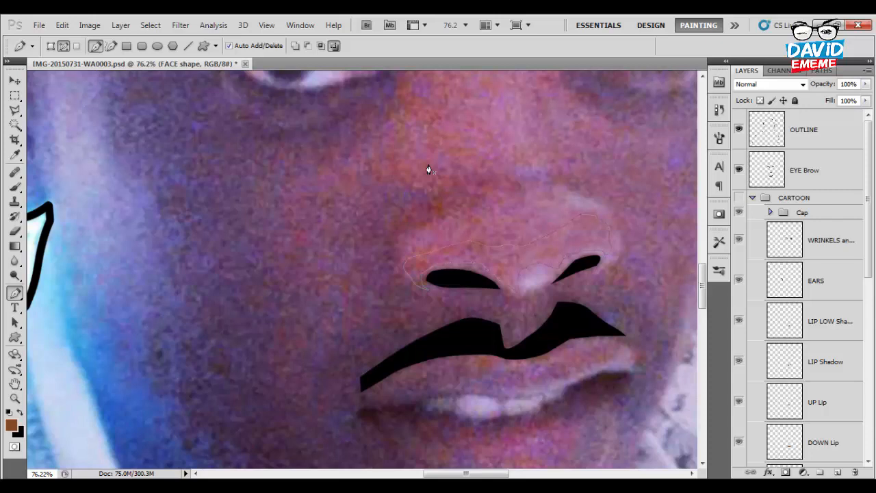
{"action": "scroll", "coordinate": [429, 169], "scroll_direction": "down", "scroll_amount": 3}
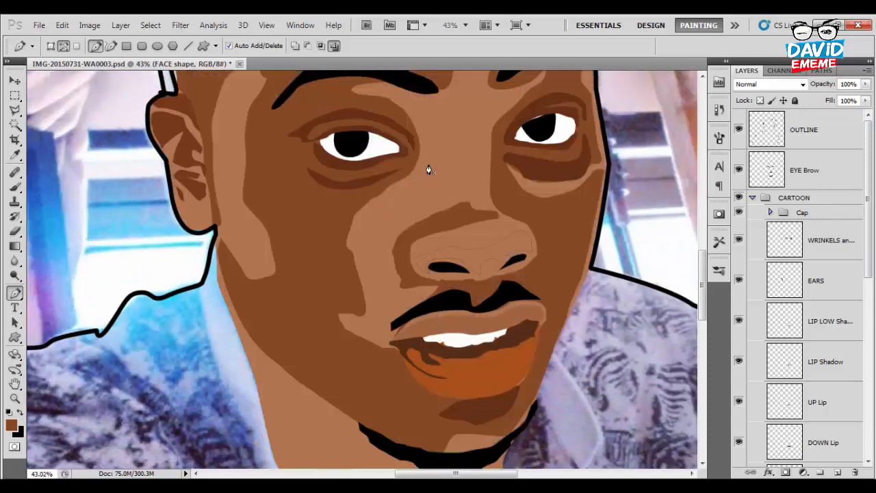
{"action": "scroll", "coordinate": [429, 170], "scroll_direction": "up", "scroll_amount": 1}
{"action": "scroll", "coordinate": [429, 170], "scroll_direction": "up", "scroll_amount": 4}
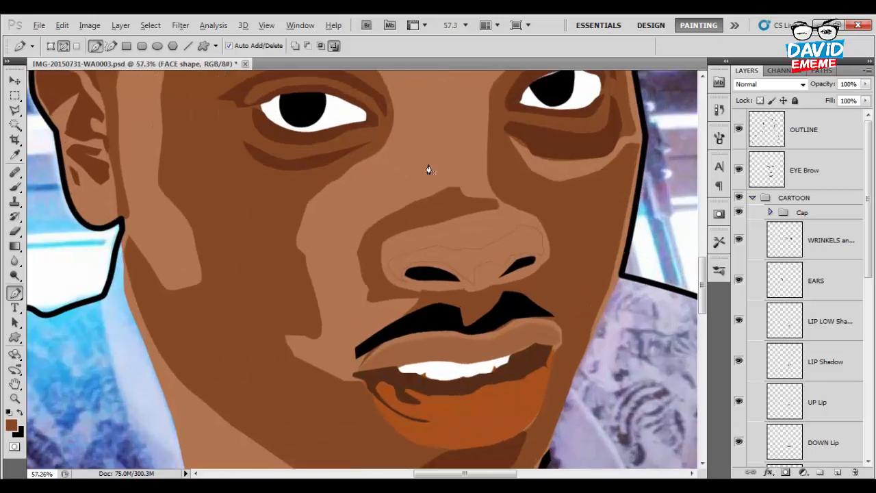
{"action": "scroll", "coordinate": [429, 170], "scroll_direction": "down", "scroll_amount": 3}
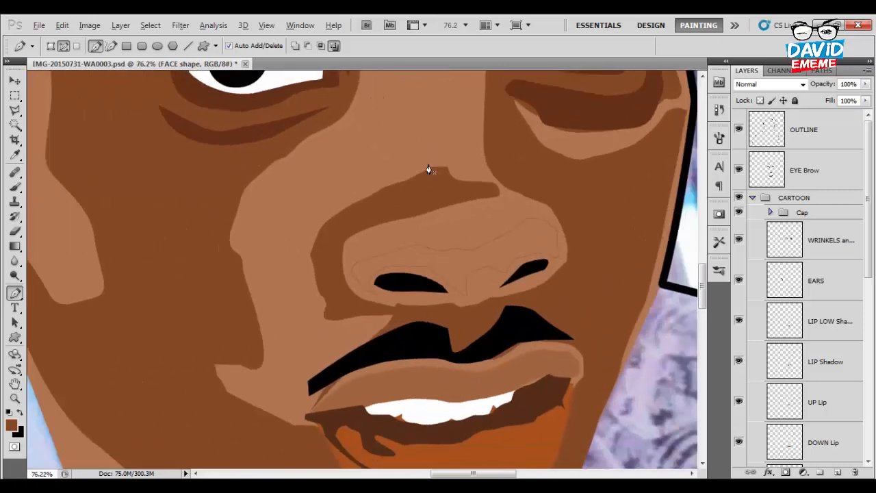
{"action": "scroll", "coordinate": [428, 170], "scroll_direction": "down", "scroll_amount": 3}
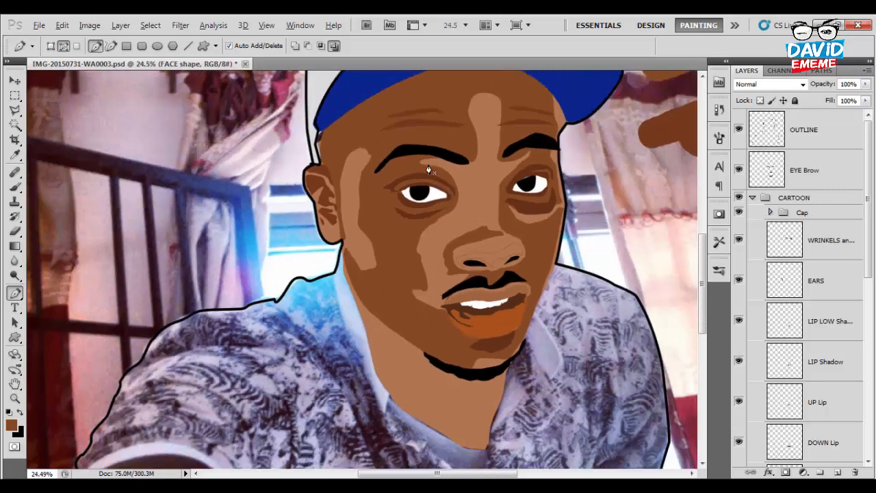
{"action": "key", "text": "alt"}
{"action": "key", "text": "alt+bracketright"}
{"action": "key", "text": "alt+bracketright"}
{"action": "key", "text": "alt+bracketright"}
{"action": "key", "text": "alt+bracketright"}
{"action": "key", "text": "alt+bracketright"}
{"action": "key", "text": "alt+bracketright"}
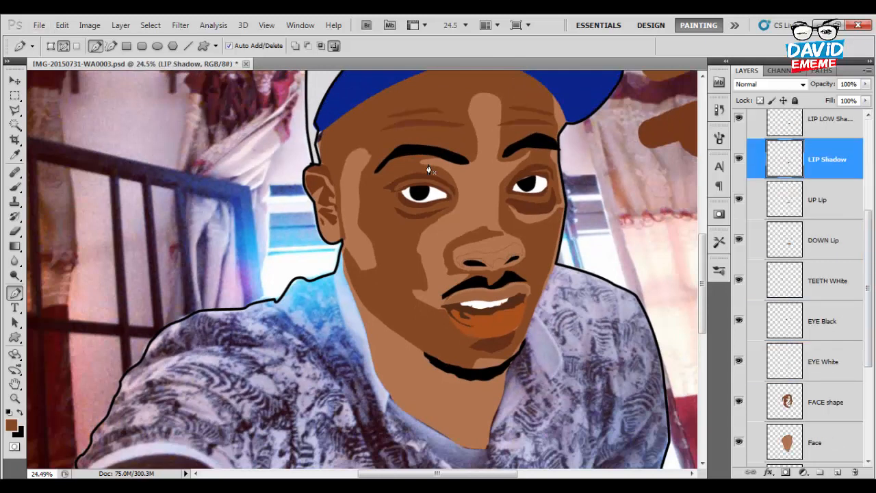
{"action": "key", "text": "alt+bracketleft"}
{"action": "key", "text": "alt+bracketleft"}
{"action": "key", "text": "alt+bracketleft"}
{"action": "key", "text": "alt+bracketleft"}
{"action": "key", "text": "alt+bracketleft"}
{"action": "key", "text": "alt+bracketleft"}
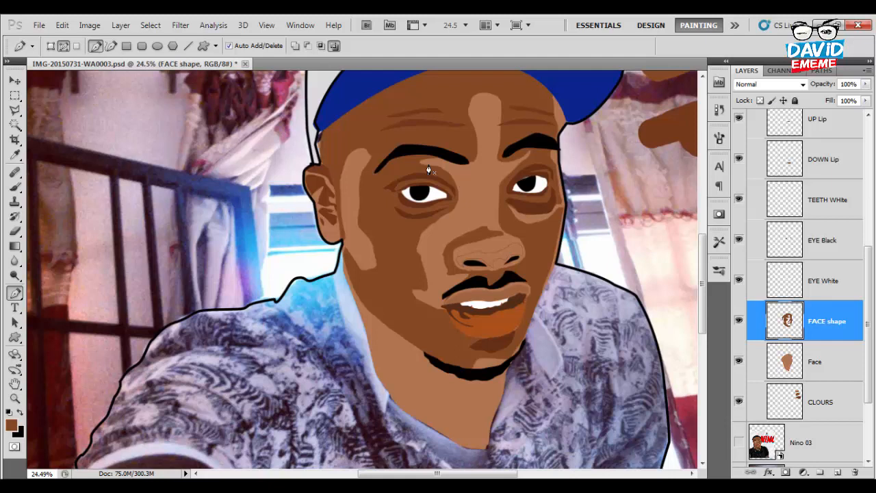
Create a new layer directly above the FACE shape layer and name it NOSE SHAPE.
{"action": "key", "text": "ctrl+shift+alt+n"}
{"action": "key", "text": "F2"}
{"action": "type", "text": "NOS"}
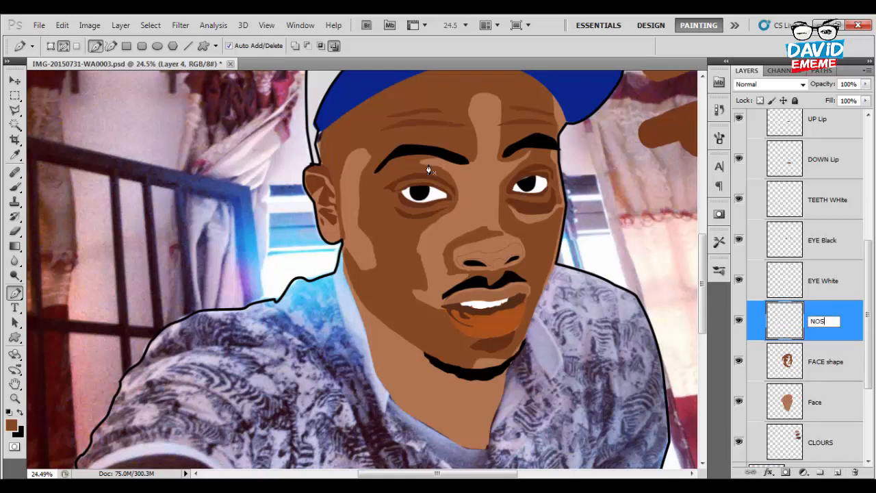
{"action": "type", "text": "E SHAPE"}
{"action": "key", "text": "Return"}
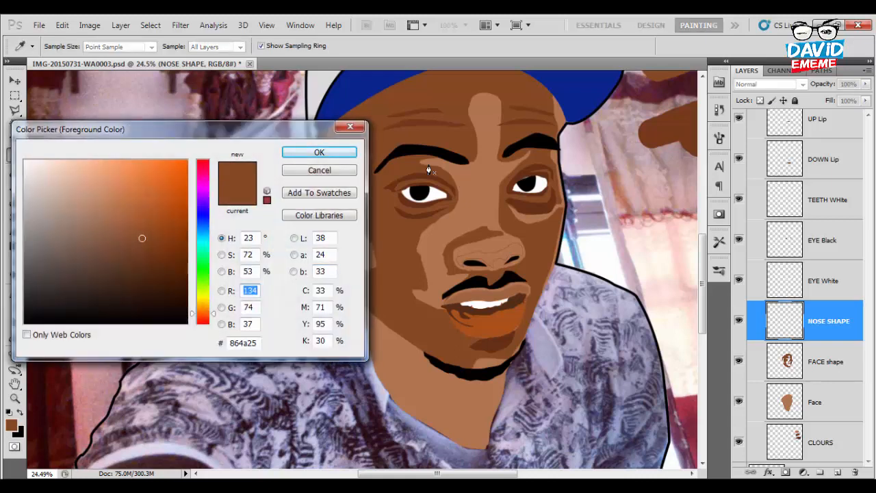
Choose a slightly lighter brown as foreground colour, fill the lower nose path with it at 100% opacity, and delete the path.
{"action": "left_click", "coordinate": [429, 170]}
{"action": "key", "text": "Return"}
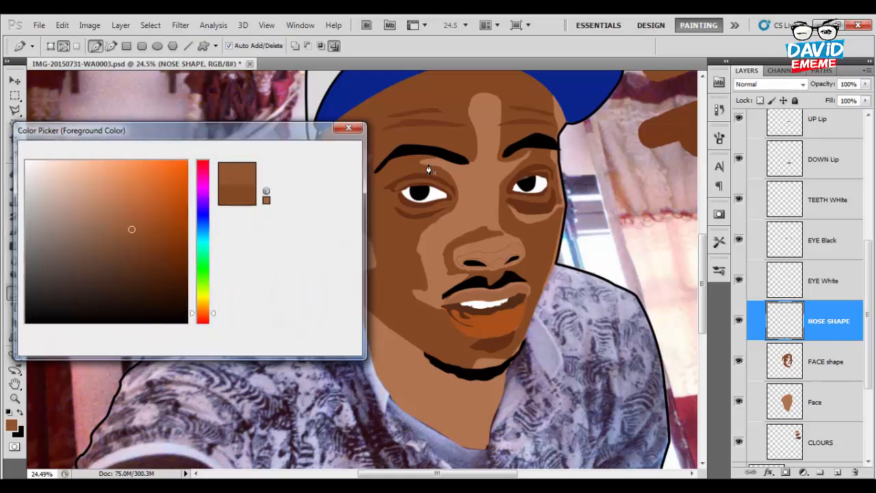
{"action": "right_click", "coordinate": [505, 249]}
{"action": "left_click", "coordinate": [548, 344]}
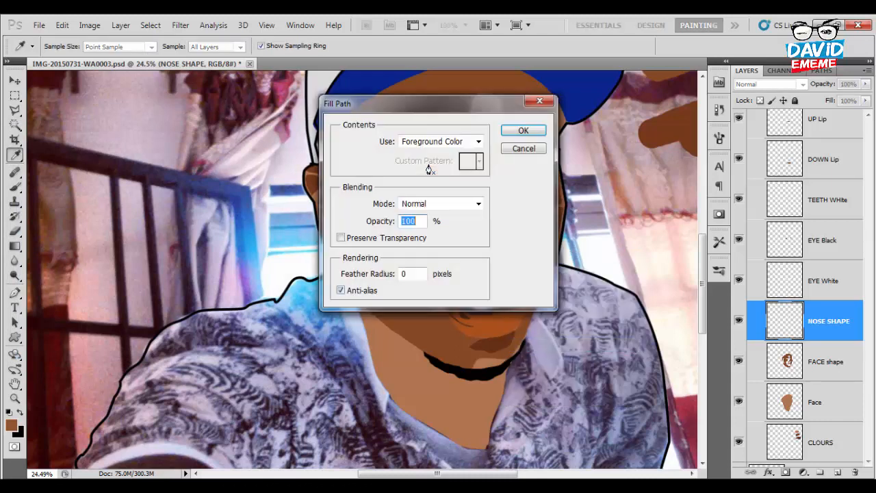
{"action": "key", "text": "Return"}
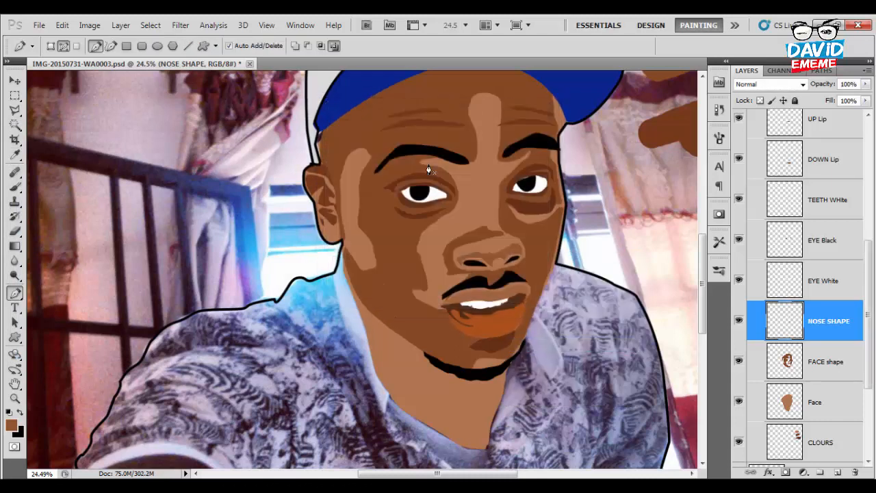
{"action": "right_click", "coordinate": [503, 251]}
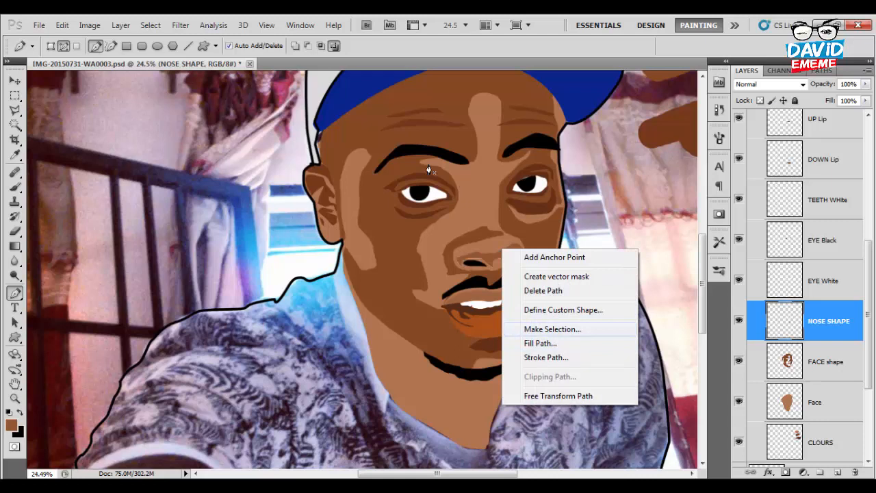
{"action": "left_click", "coordinate": [543, 290]}
Check the new nose shading against the photo by switching the CARTOON group off and on.
{"action": "scroll", "coordinate": [429, 170], "scroll_direction": "up", "scroll_amount": 2}
{"action": "scroll", "coordinate": [429, 169], "scroll_direction": "down", "scroll_amount": 3}
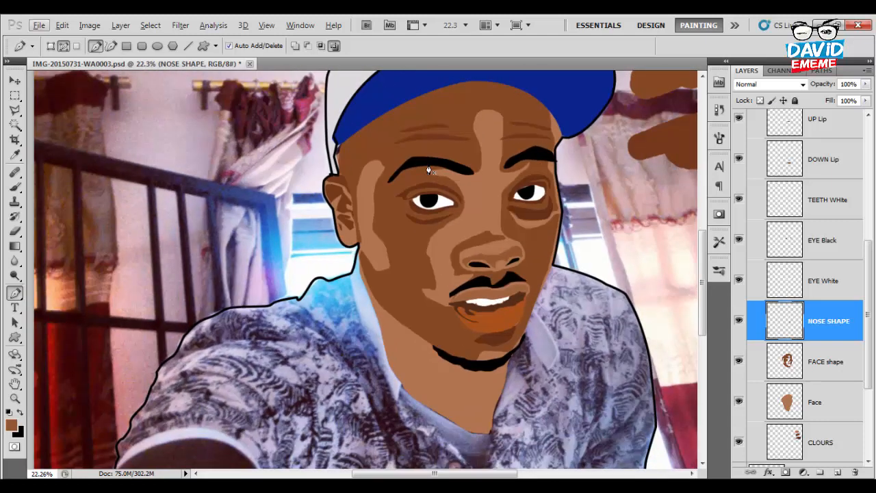
{"action": "scroll", "coordinate": [801, 274], "scroll_direction": "up", "scroll_amount": 4}
{"action": "left_click", "coordinate": [739, 198]}
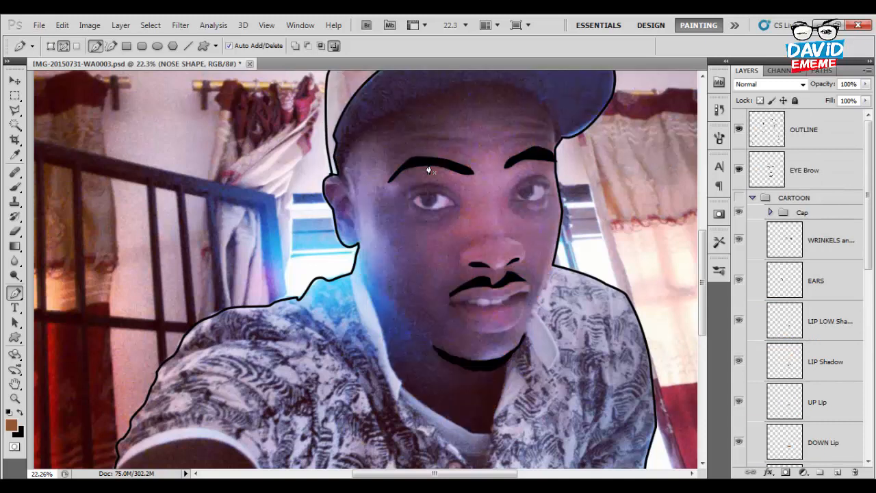
{"action": "left_click", "coordinate": [739, 197]}
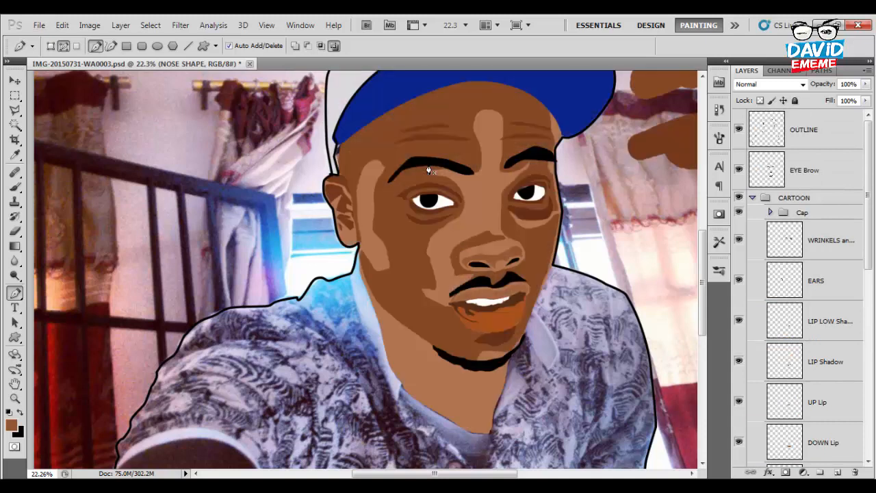
{"action": "left_click", "coordinate": [739, 197]}
{"action": "left_click", "coordinate": [739, 197]}
Hide the CARTOON group and trace the sides of the nose bridge between the eyes with the Pen tool.
{"action": "left_click", "coordinate": [739, 198]}
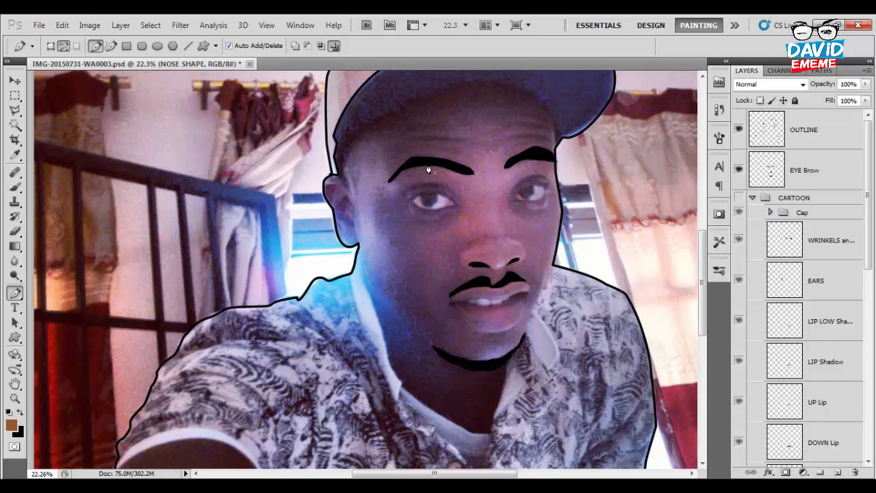
{"action": "scroll", "coordinate": [429, 170], "scroll_direction": "up", "scroll_amount": 3}
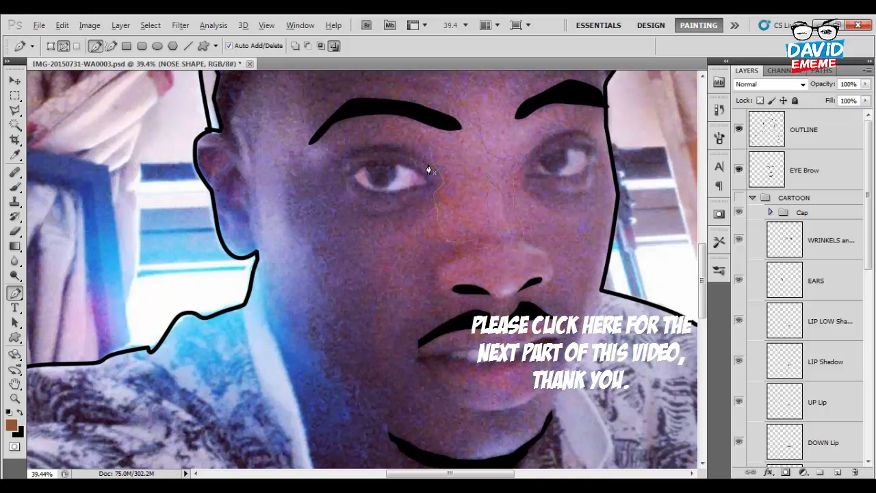
{"action": "scroll", "coordinate": [429, 170], "scroll_direction": "down", "scroll_amount": 3}
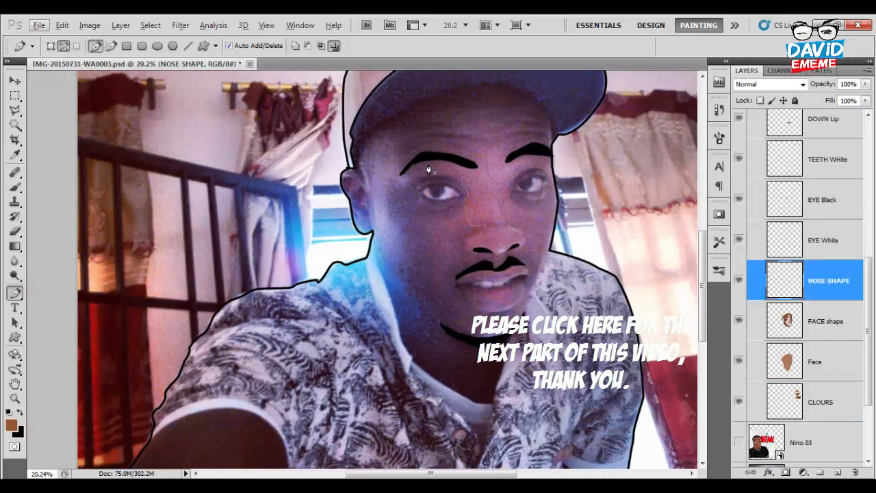